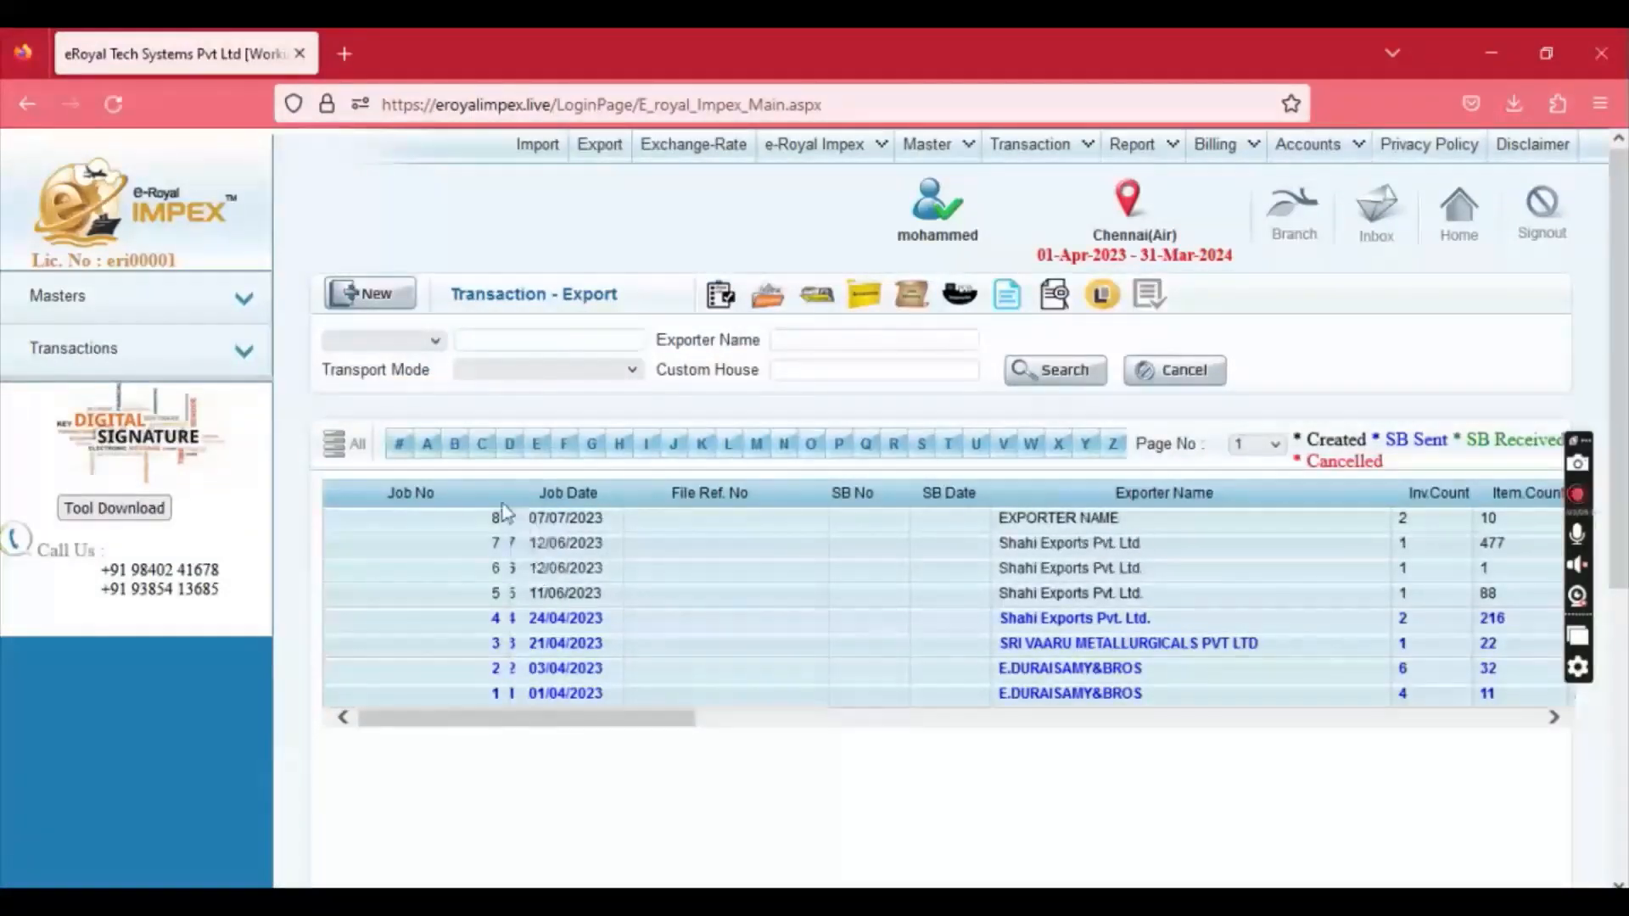
Step: Create a new export job, bringing up the blank form for Job No 9 in Air mode
left_click(380, 294)
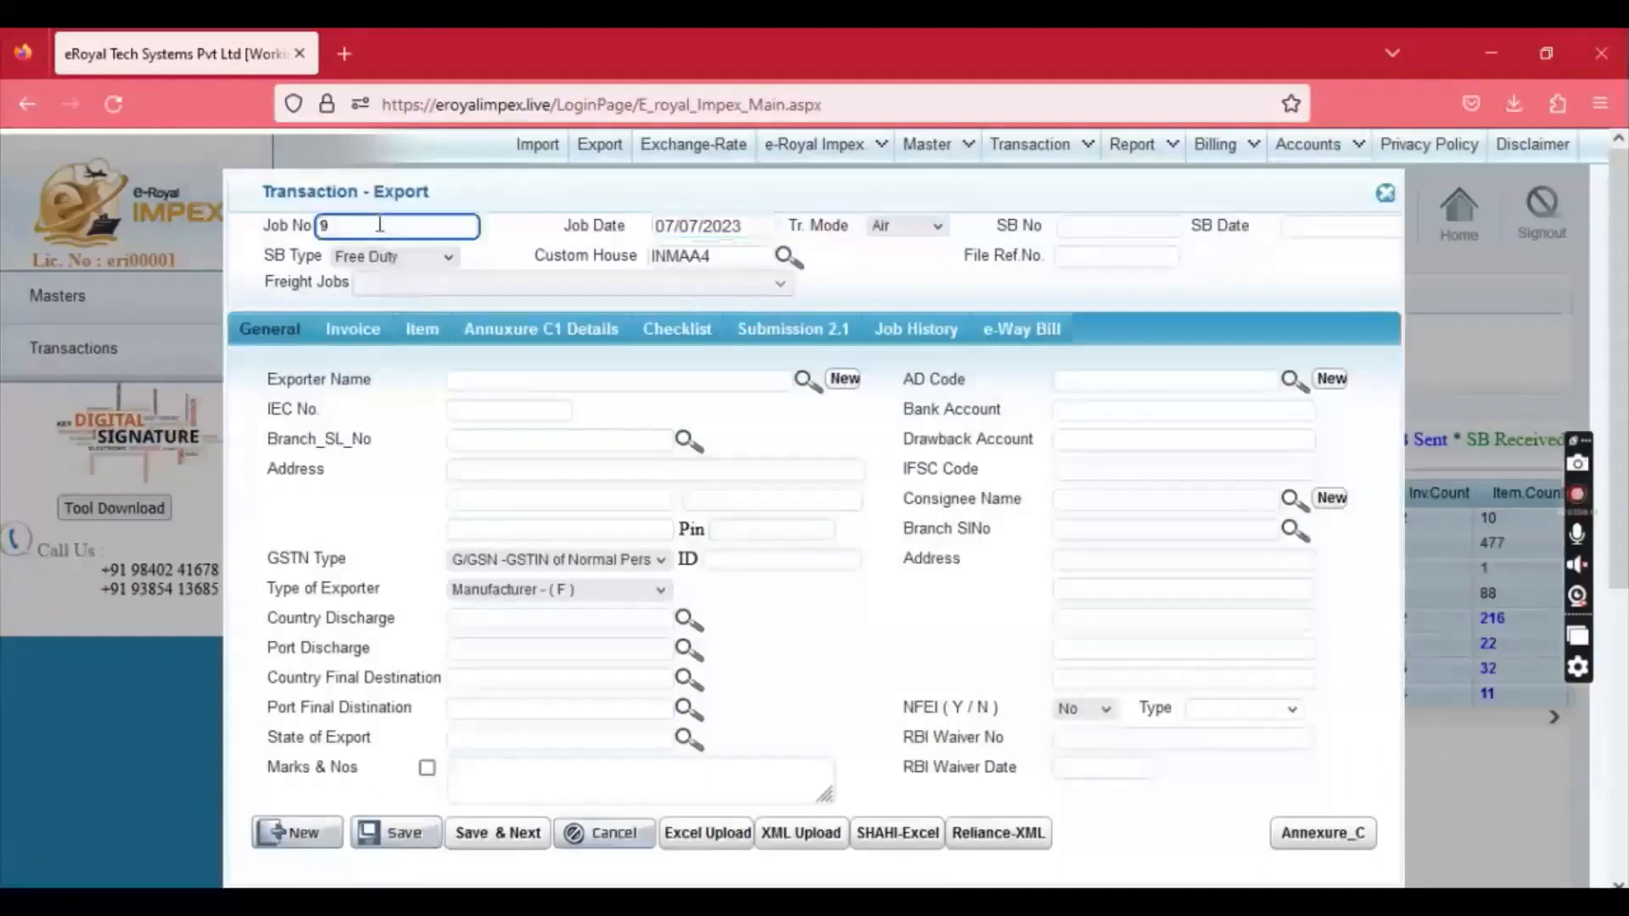
left_click(709, 226)
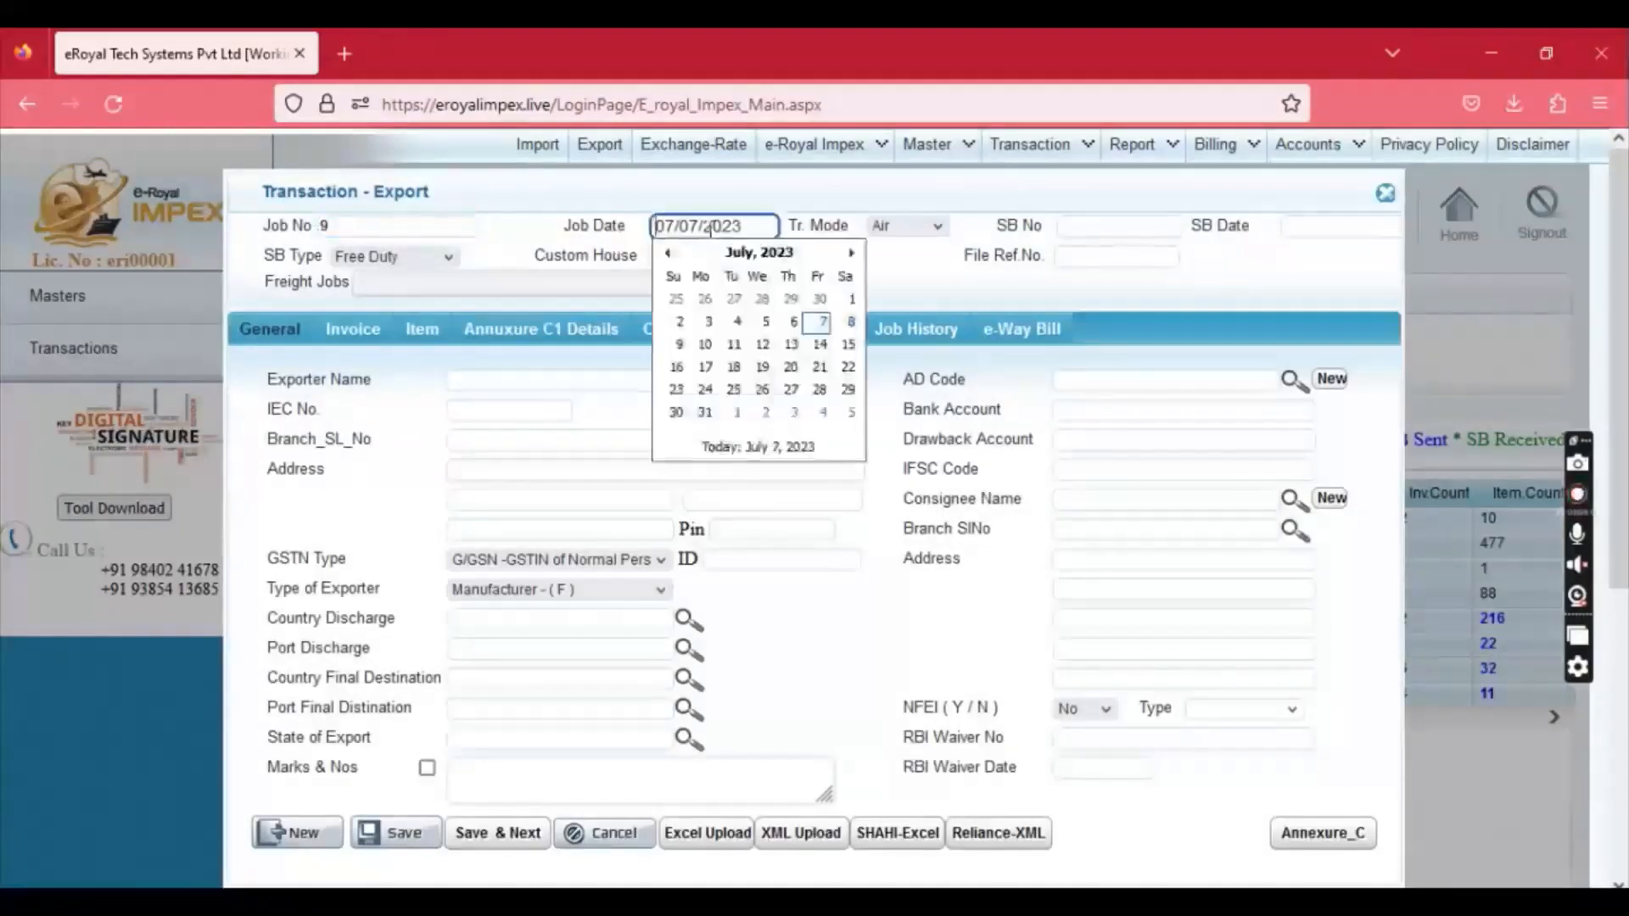
left_click(899, 233)
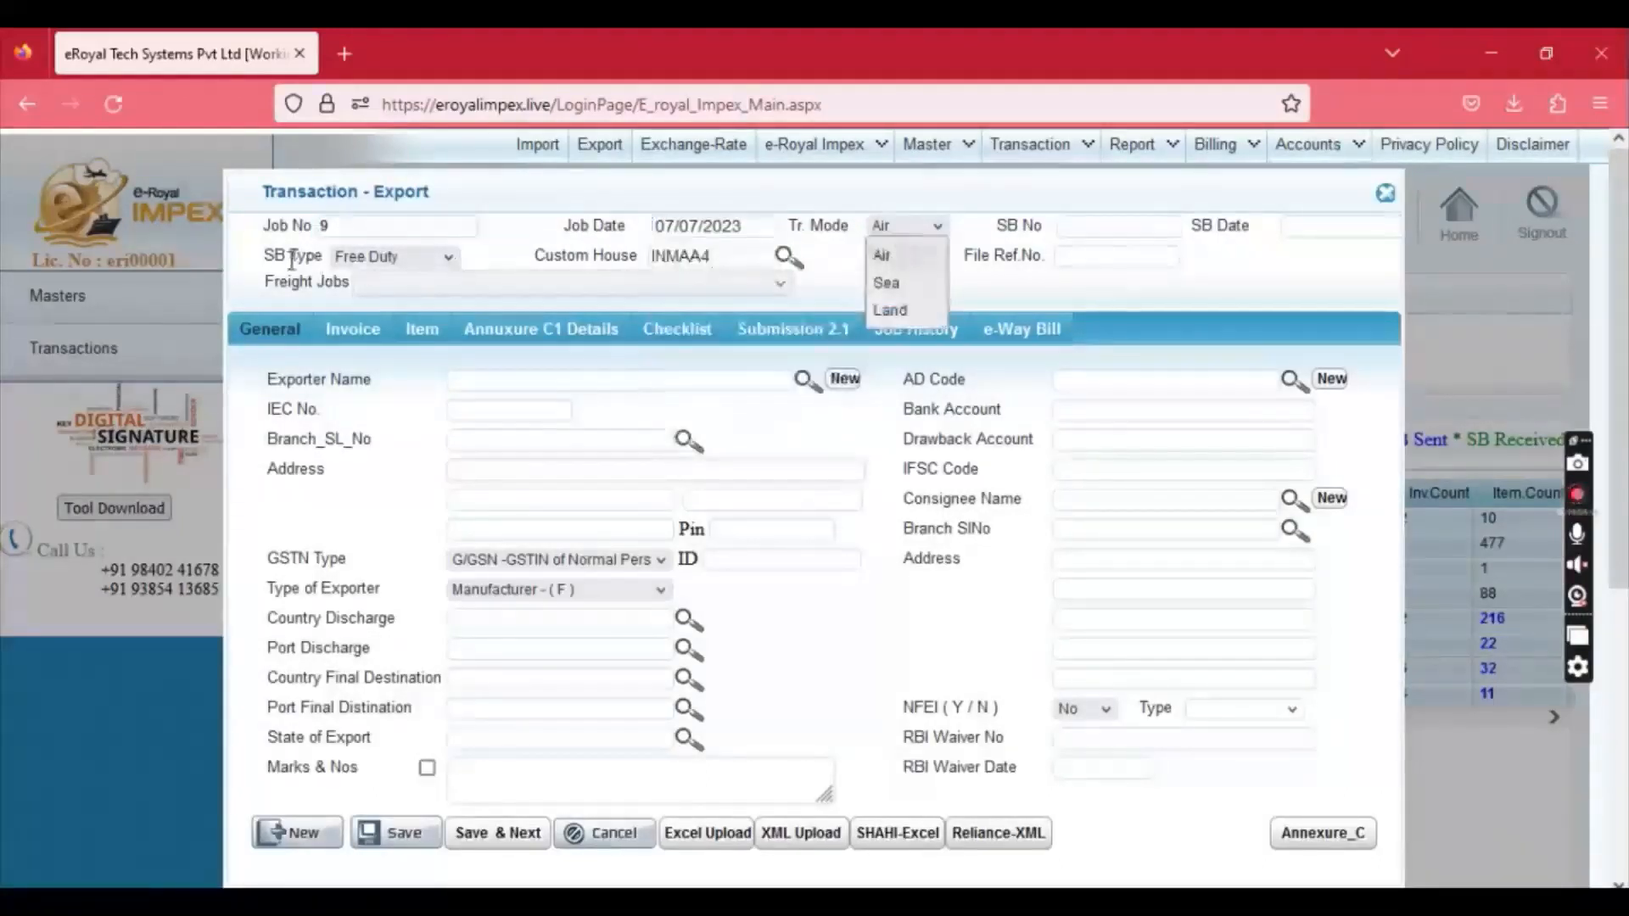
left_click(386, 260)
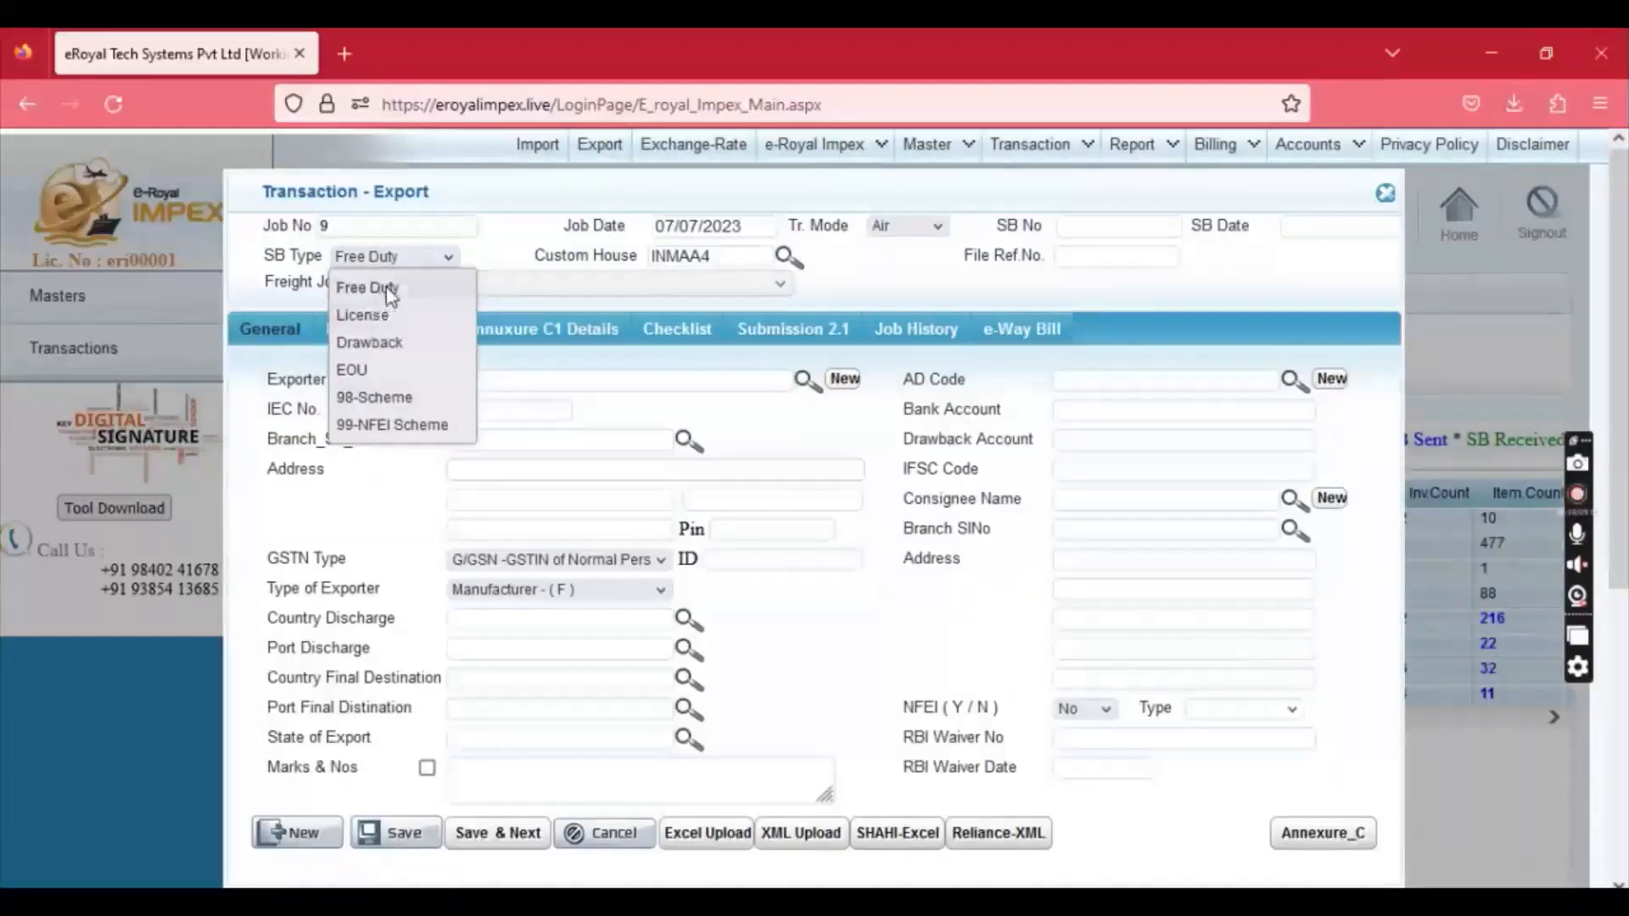
left_click(311, 280)
left_click(727, 256)
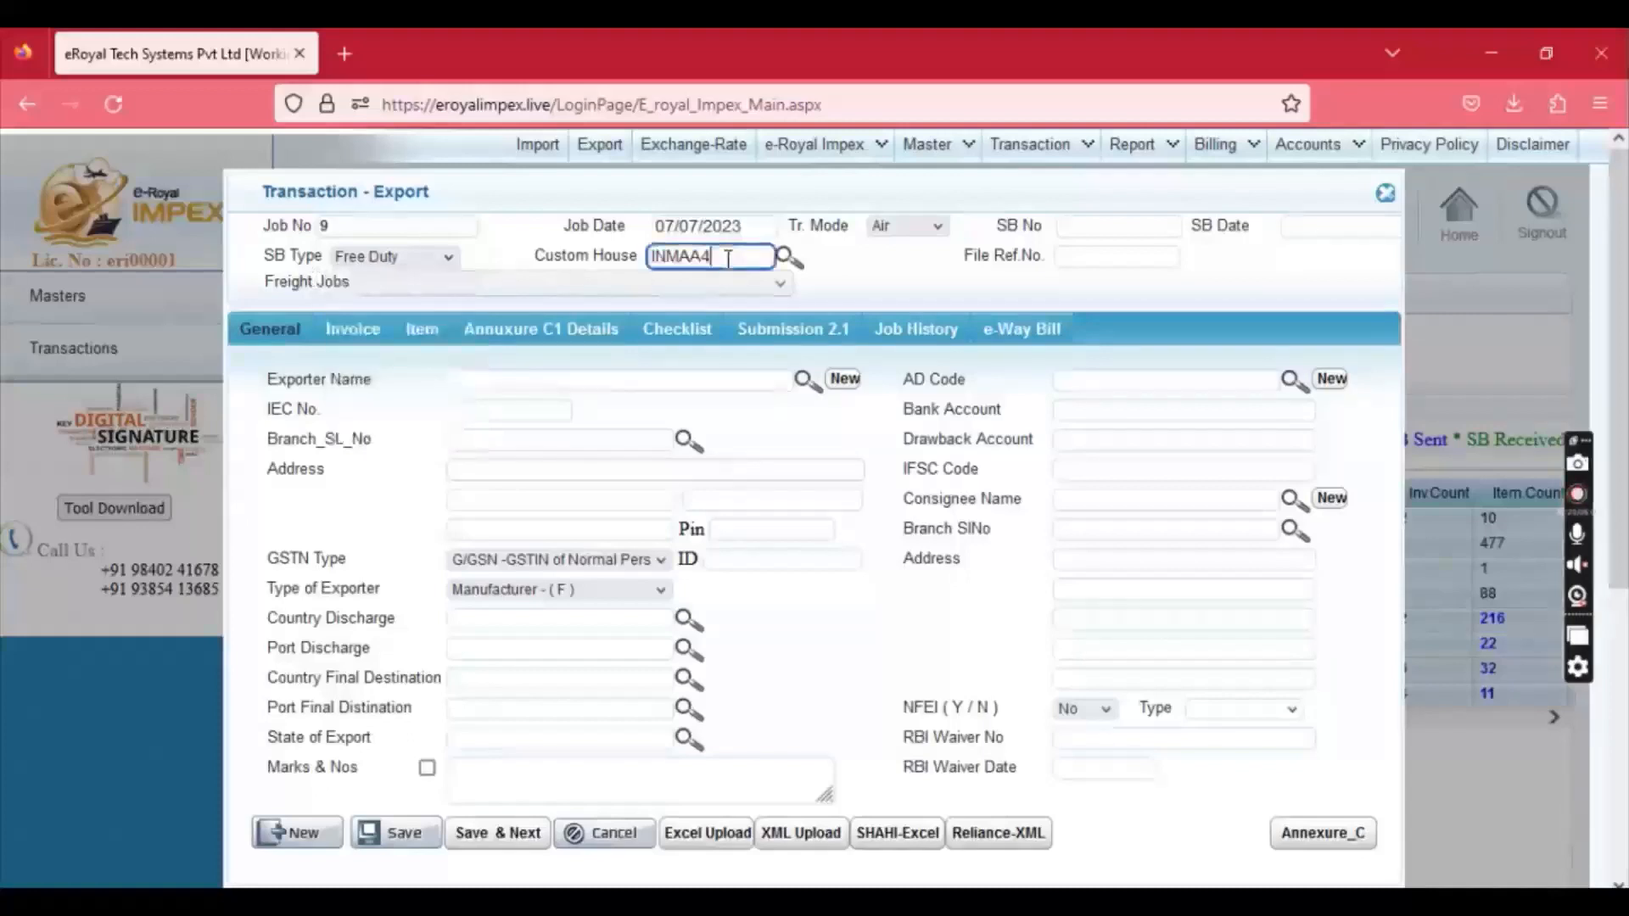
left_click(1065, 258)
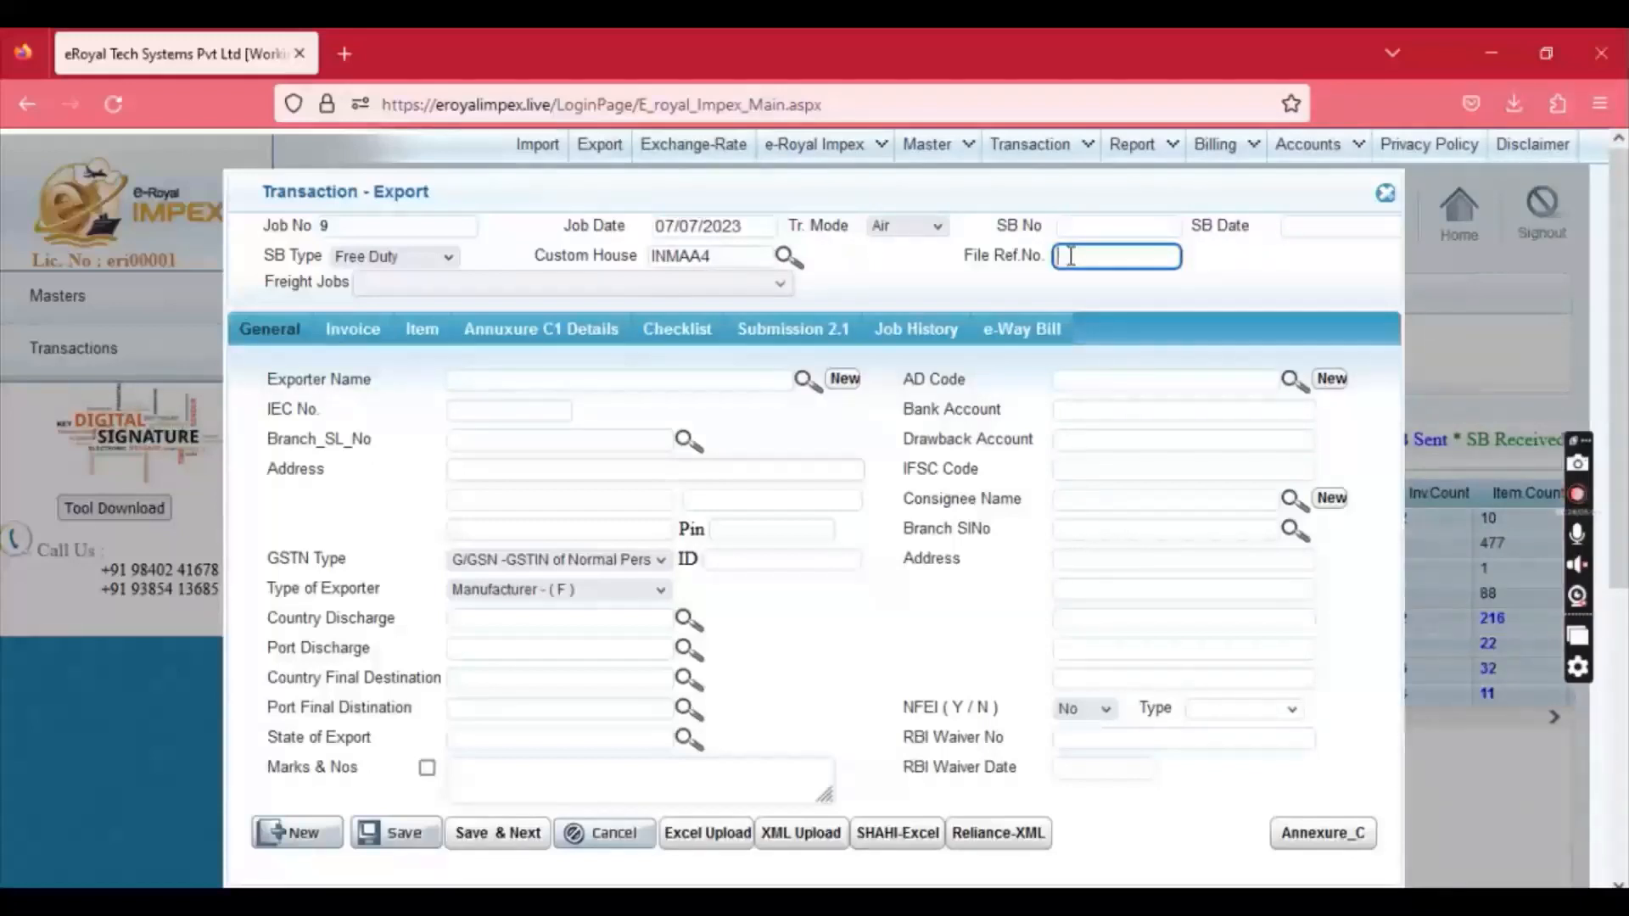
left_click(495, 382)
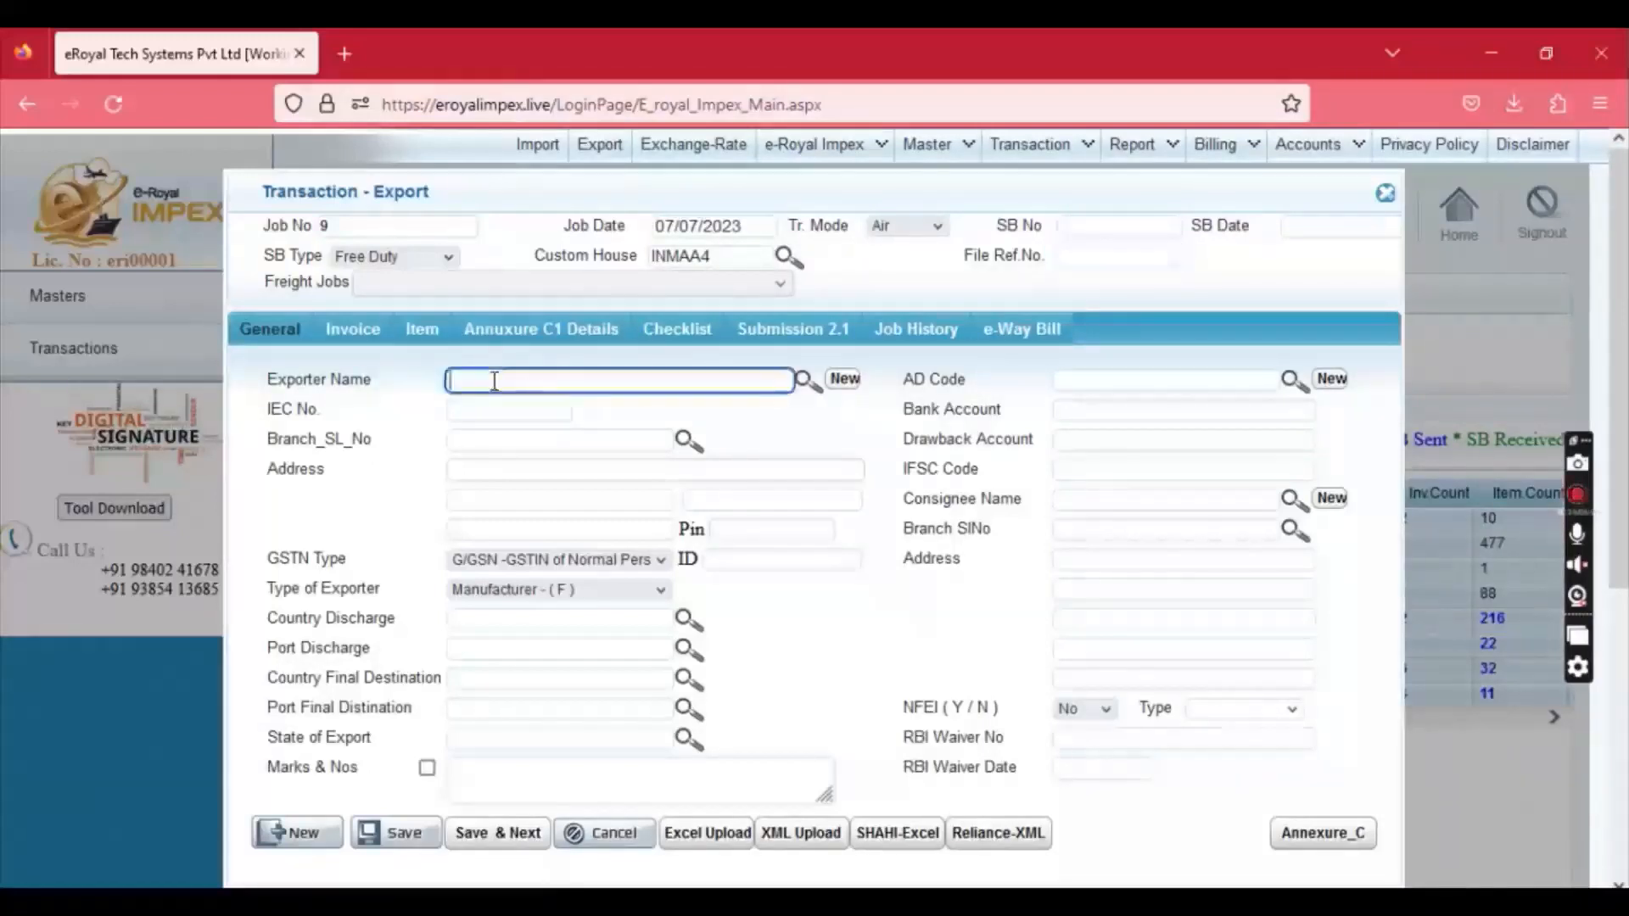
Step: Select EXPORTER NAME as the exporter so its address details fill in
type("ex")
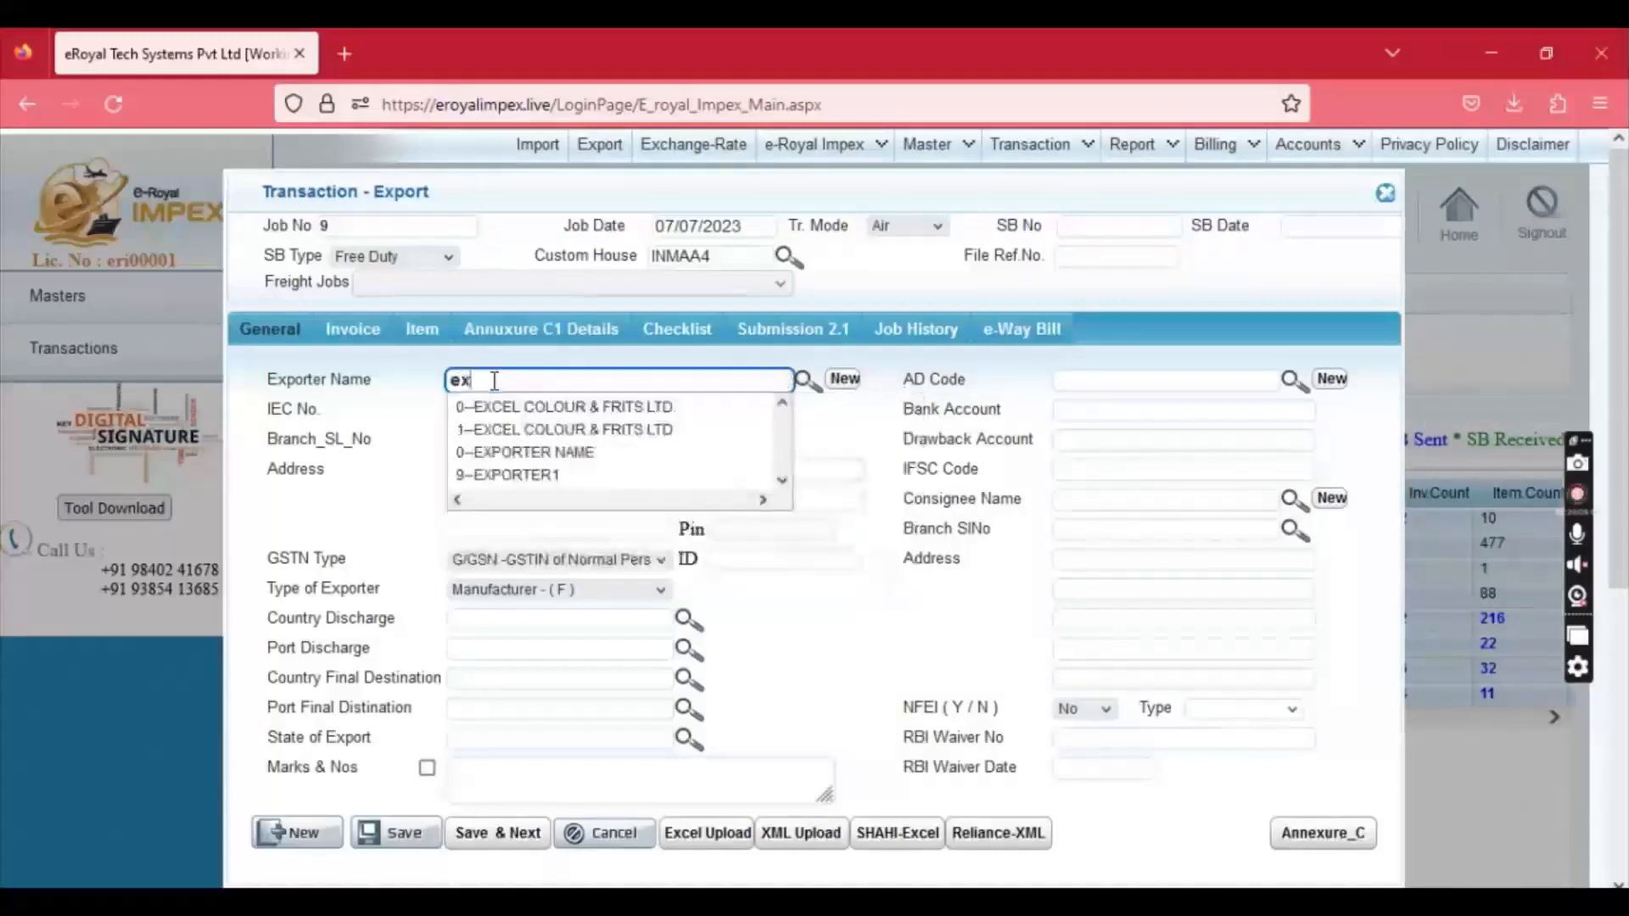
key("Down")
key("Down")
key("Down")
key("Return")
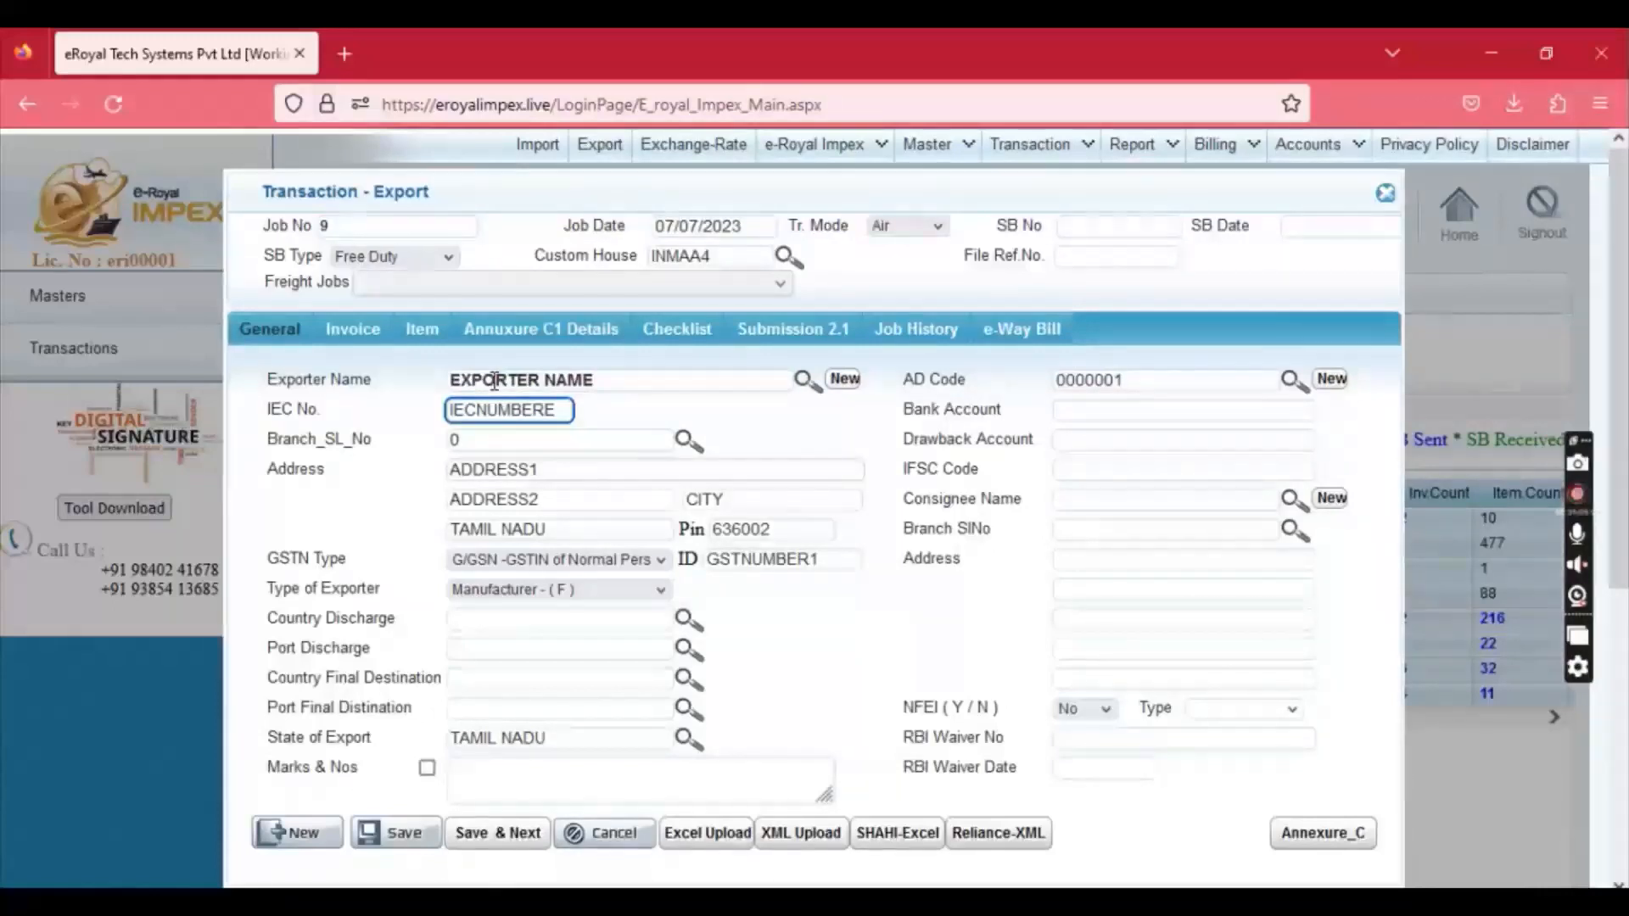
key("Tab")
key("Tab")
key("Tab")
key("Tab")
key("Tab")
key("Tab")
key("Tab")
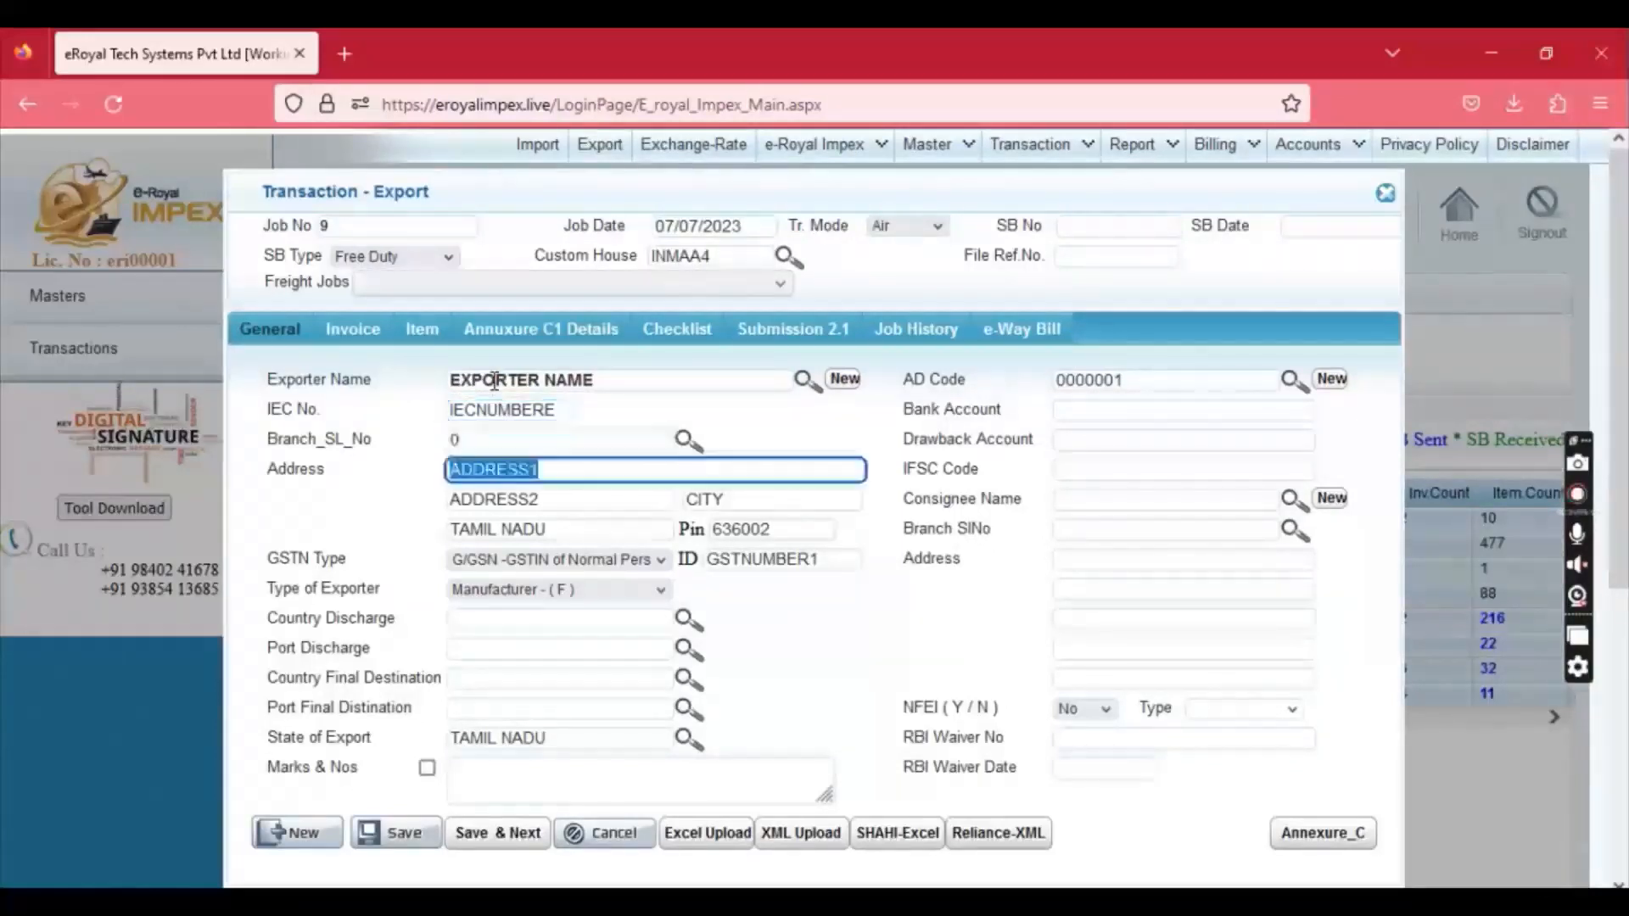
key("Tab")
Step: Set CHINA as the discharge and destination country
key("Tab")
key("Tab")
type("CHIN")
key("Down")
key("Return")
key("Down")
Step: Set A R SENGUE-ARR as both the port of discharge and the final destination port
key("Tab")
type("A")
key("Down")
key("Return")
key("Tab")
type("A")
key("Down")
key("Return")
key("Tab")
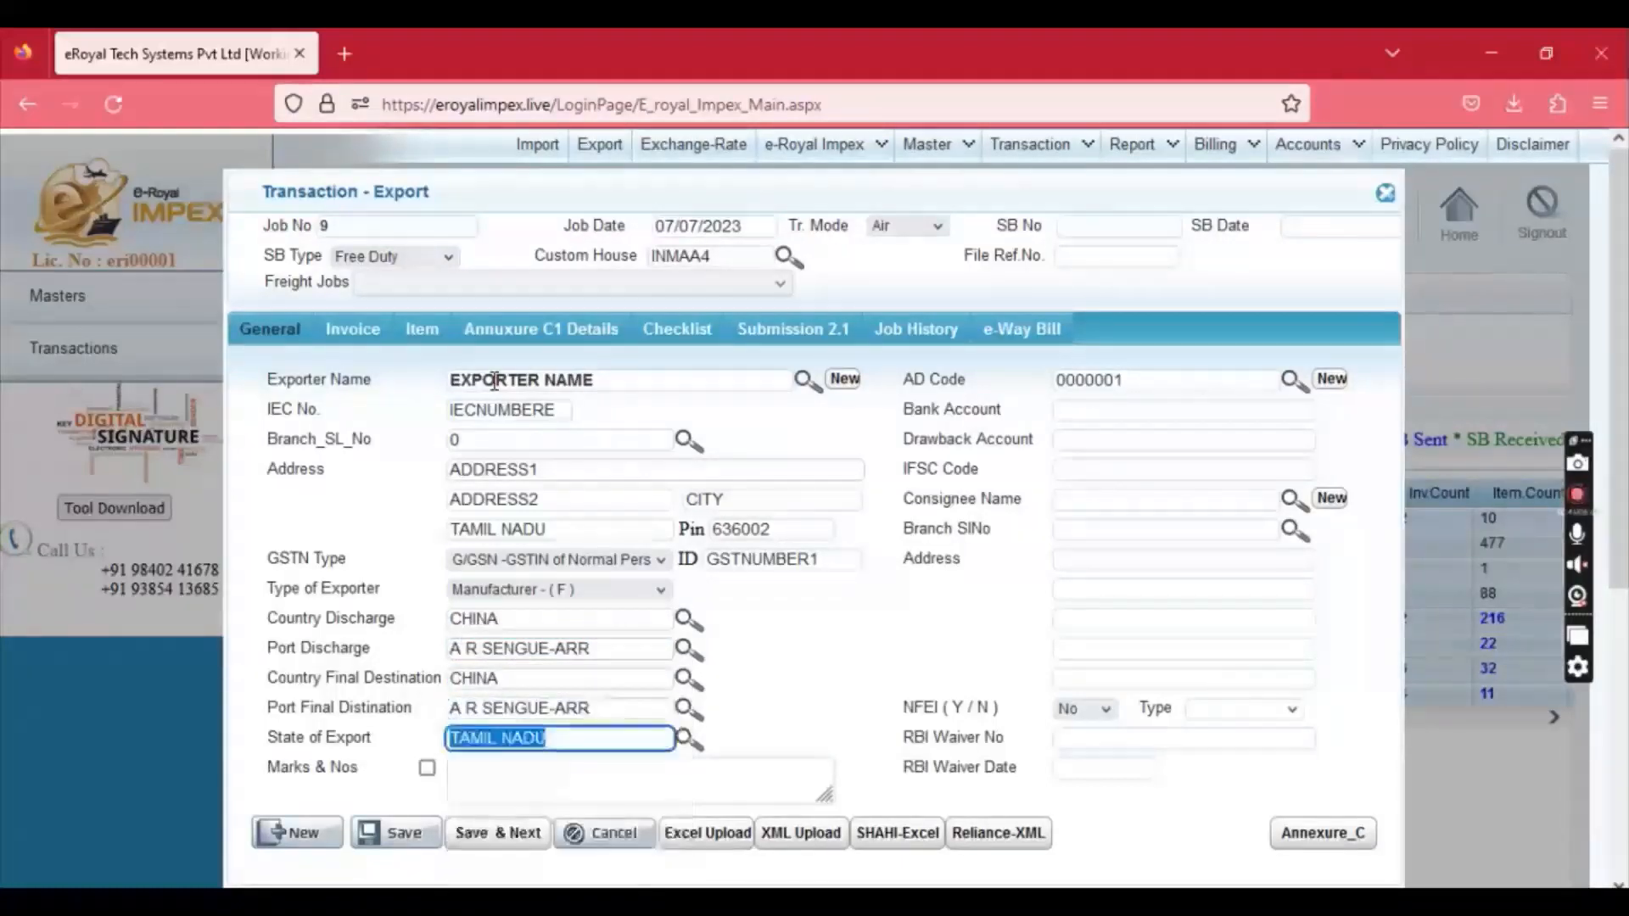
Step: Try entries in marks and numbers, adding then removing the rewards declaration
left_click(492, 774)
type("1212")
key("BackSpace")
key("BackSpace")
key("BackSpace")
left_click(426, 768)
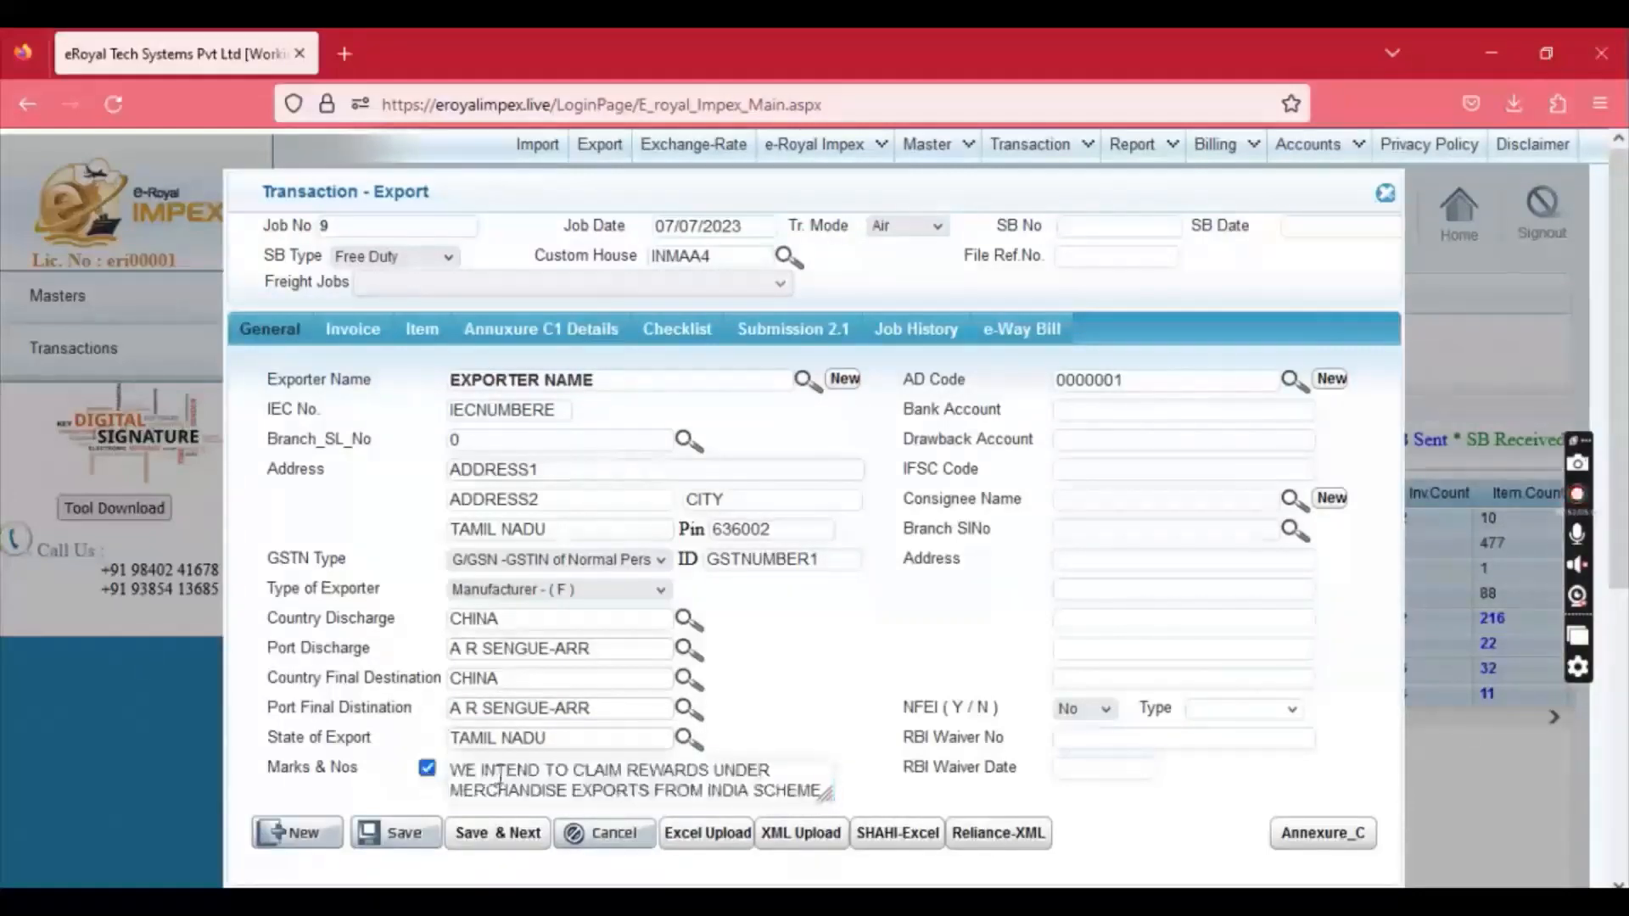
left_click_drag(450, 772, 762, 791)
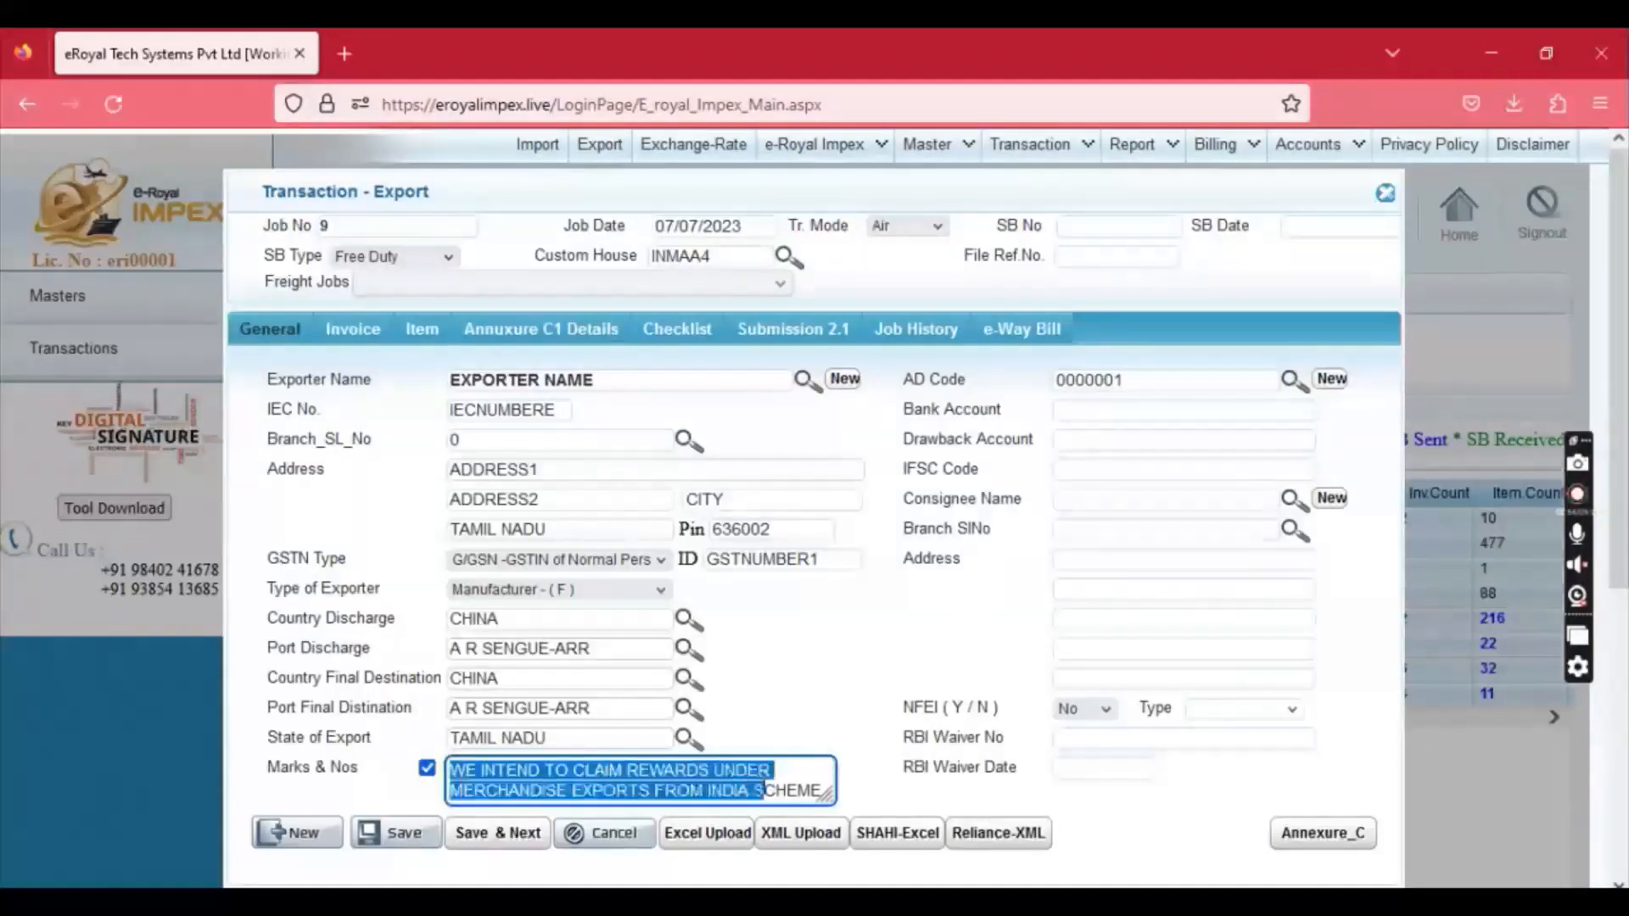
left_click(428, 769)
Step: Choose CONSIGNEE as the consignee and save the job's general details
left_click(1079, 502)
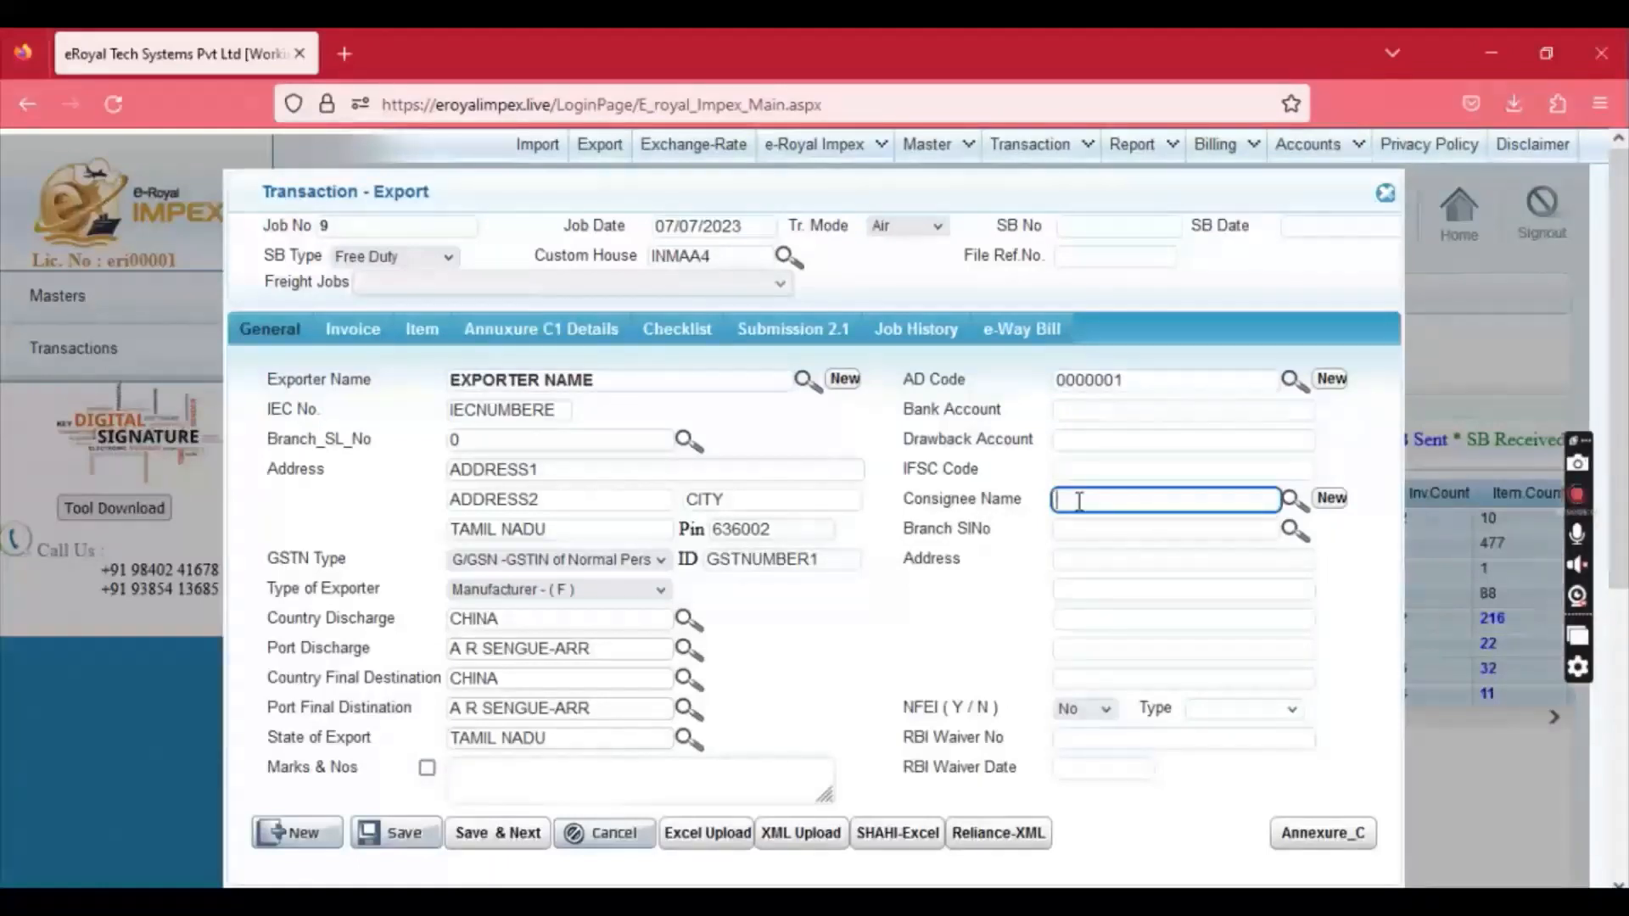
type("to")
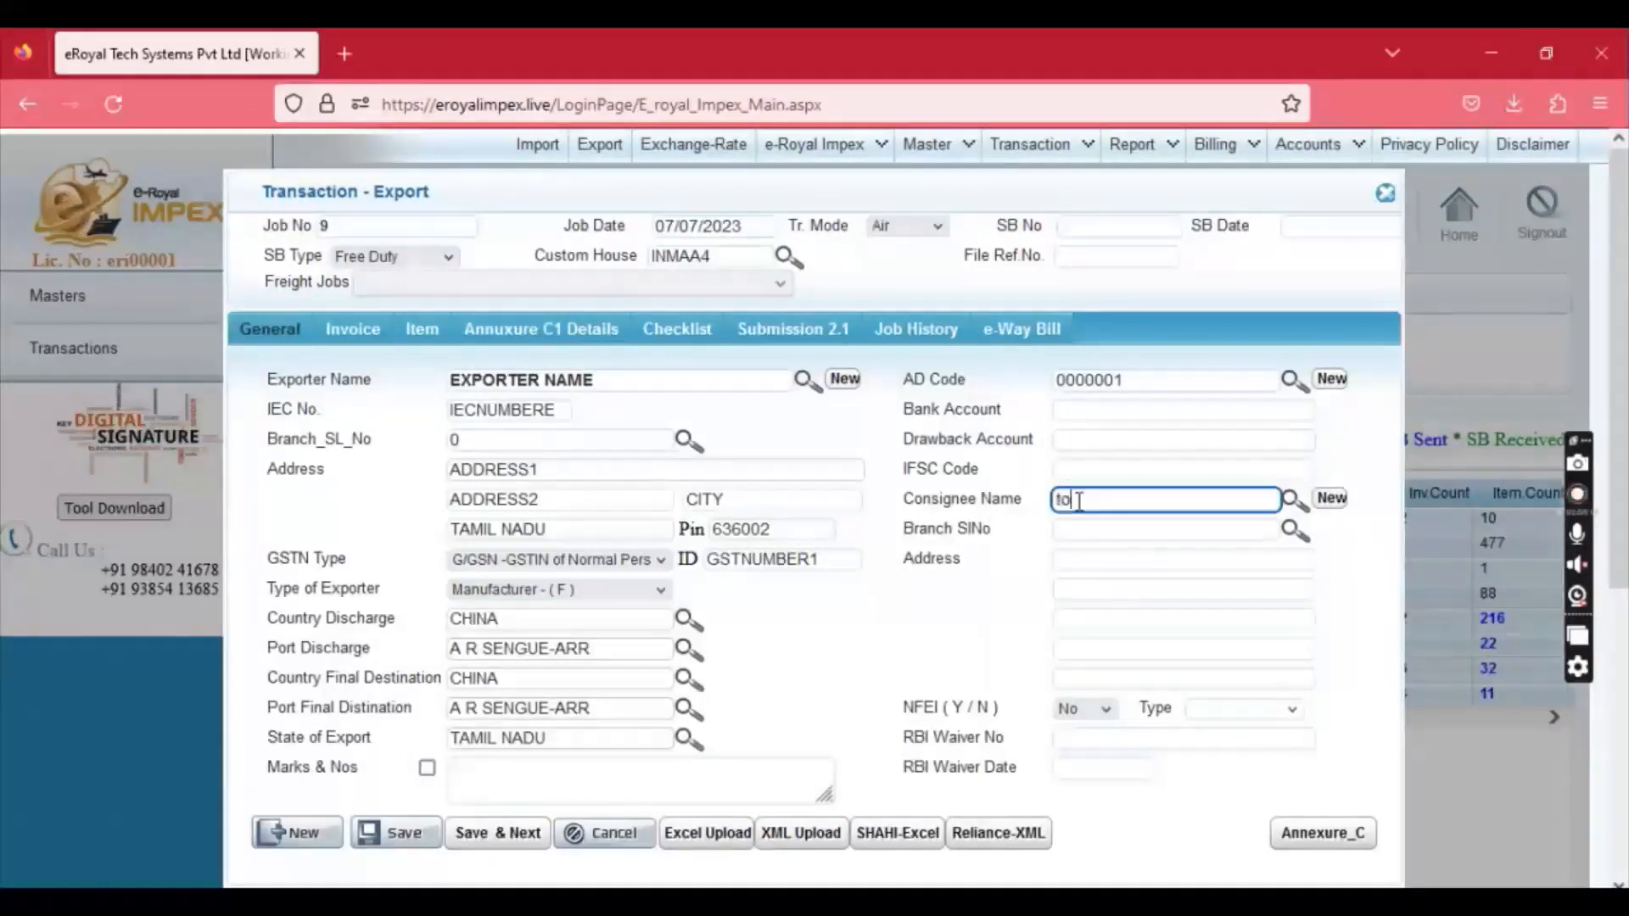
type(" the order")
key("BackSpace")
key("BackSpace")
key("BackSpace")
key("BackSpace")
key("BackSpace")
key("BackSpace")
key("BackSpace")
key("BackSpace")
key("BackSpace")
key("BackSpace")
key("BackSpace")
key("BackSpace")
type("consi")
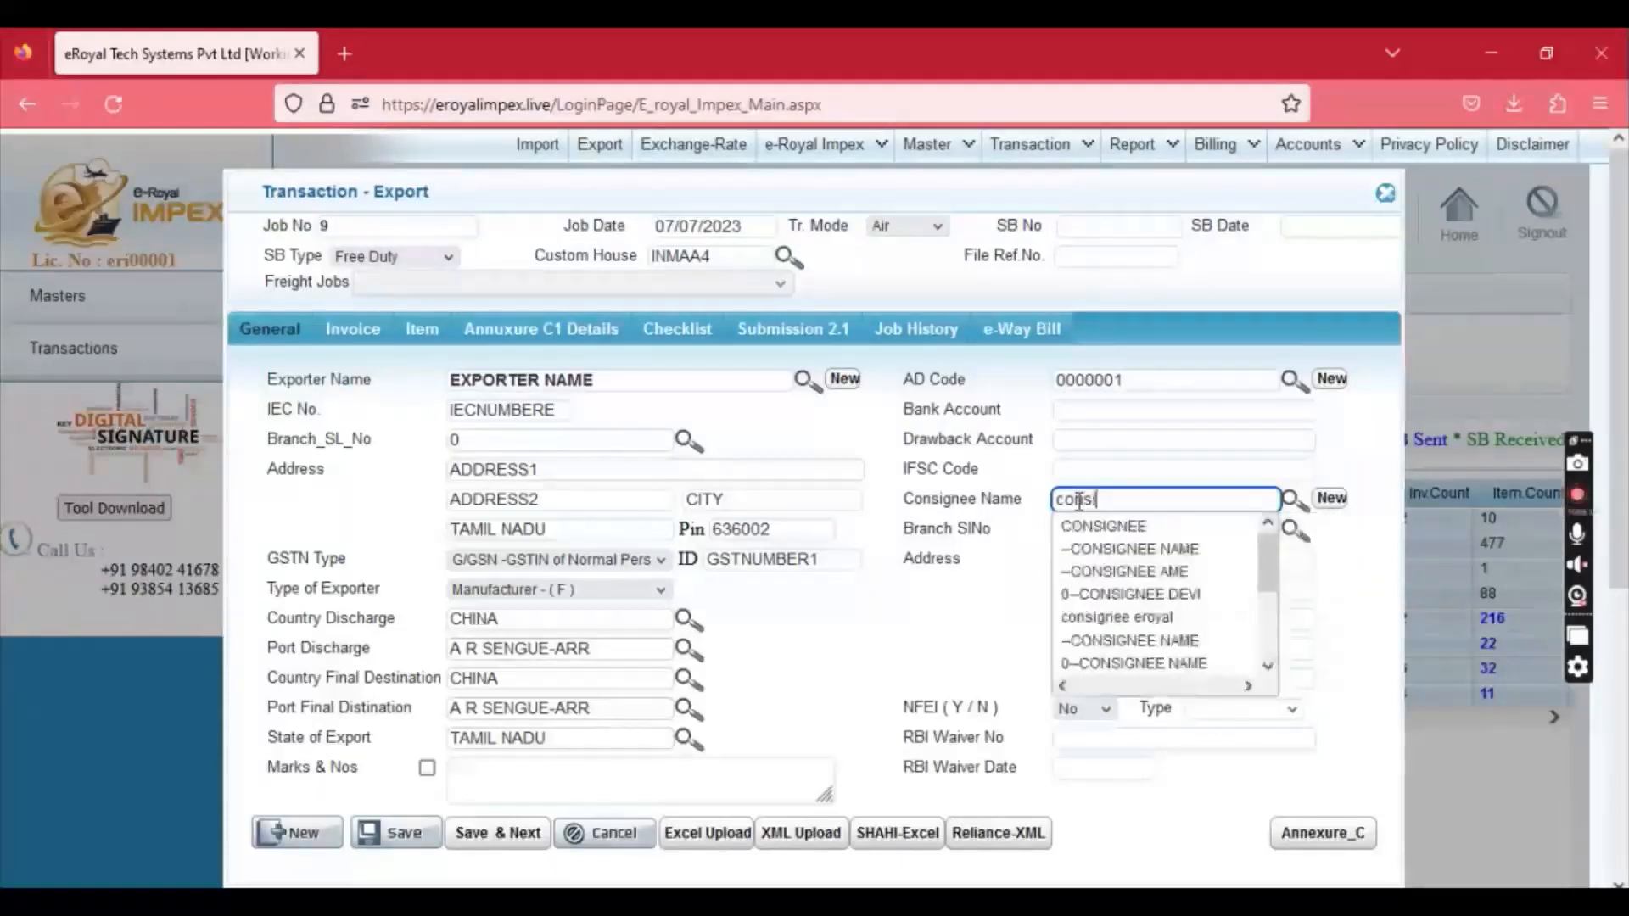
key("Down")
key("Tab")
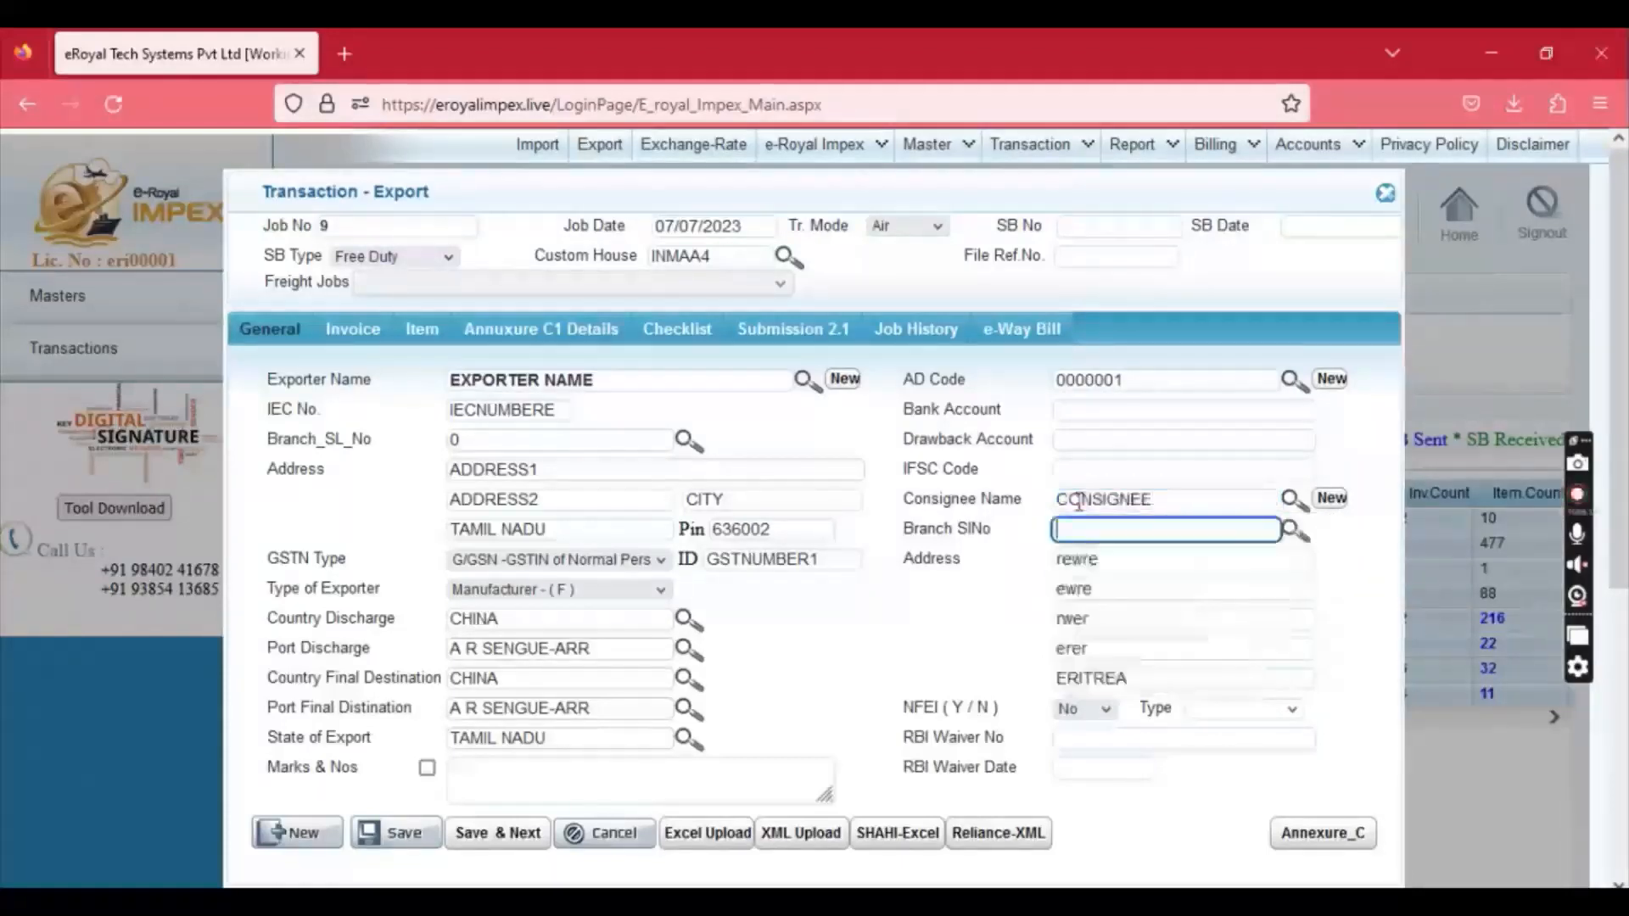
left_click(379, 835)
left_click(816, 487)
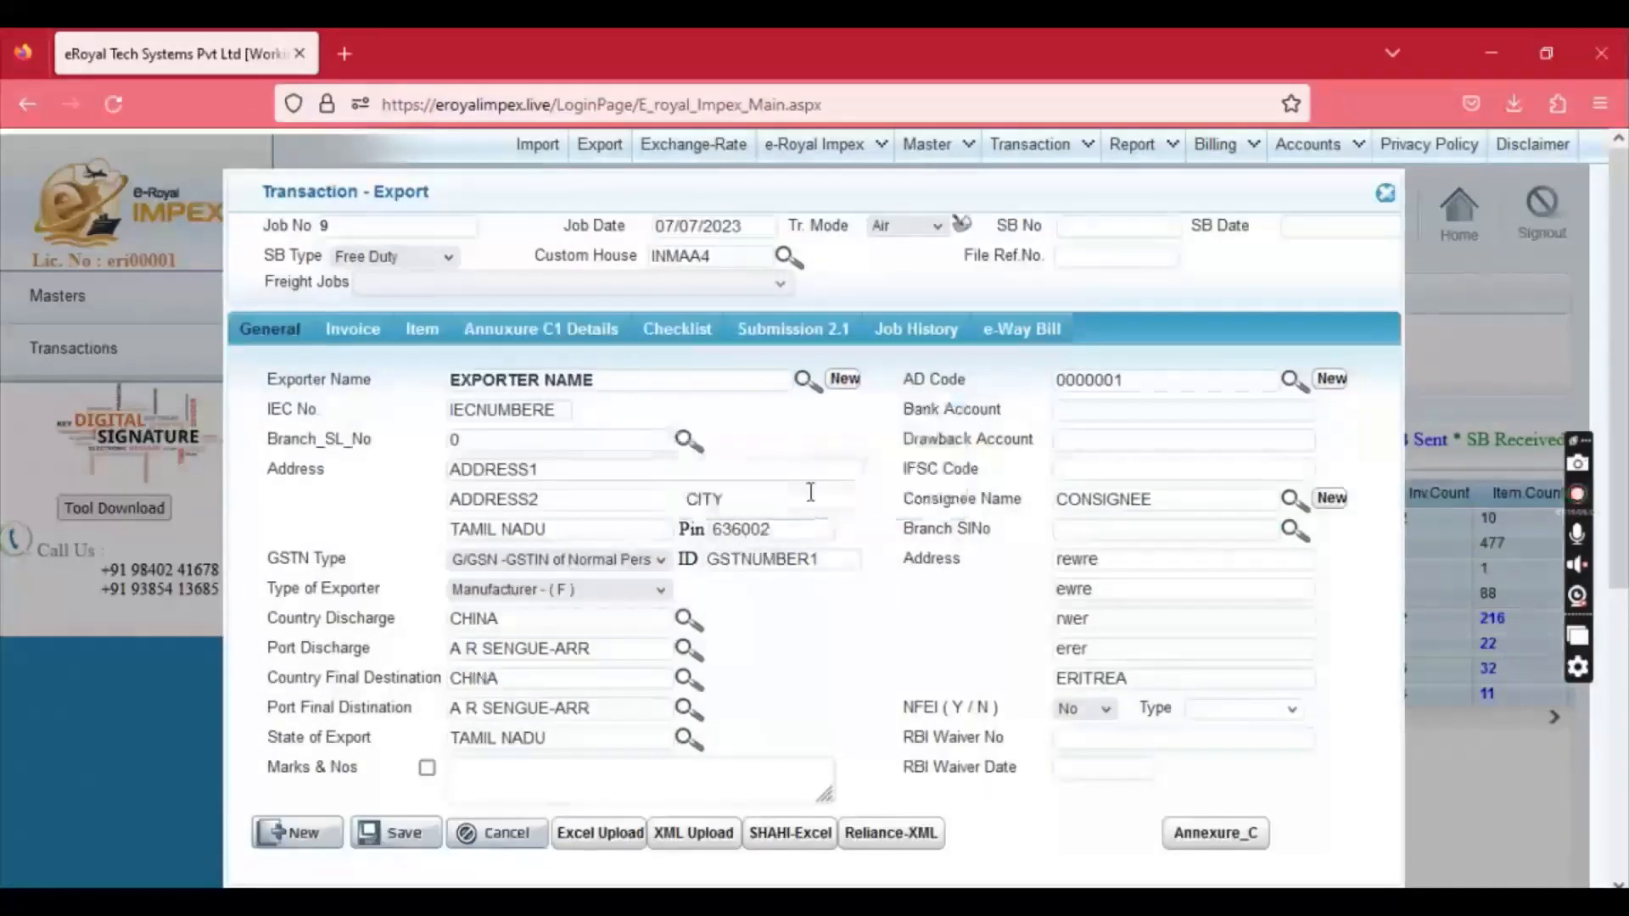
Step: In Annexure-C air details, enter seal number 'na' and keep nature of cargo P Packaged
left_click(1219, 836)
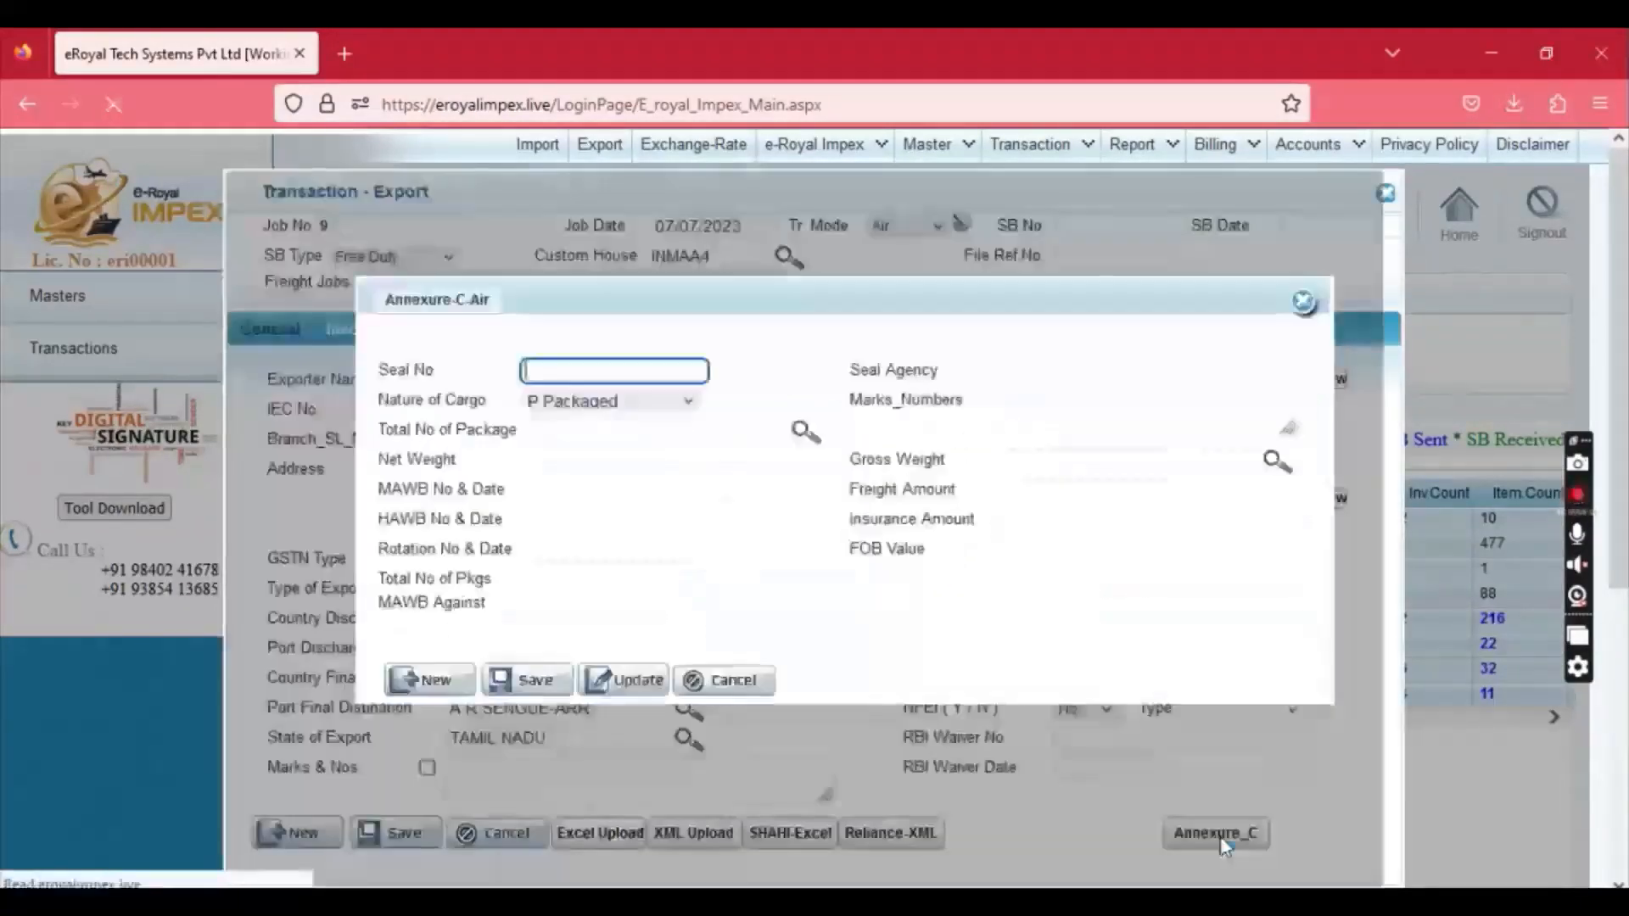
left_click(595, 370)
type("na")
key("Tab")
key("Tab")
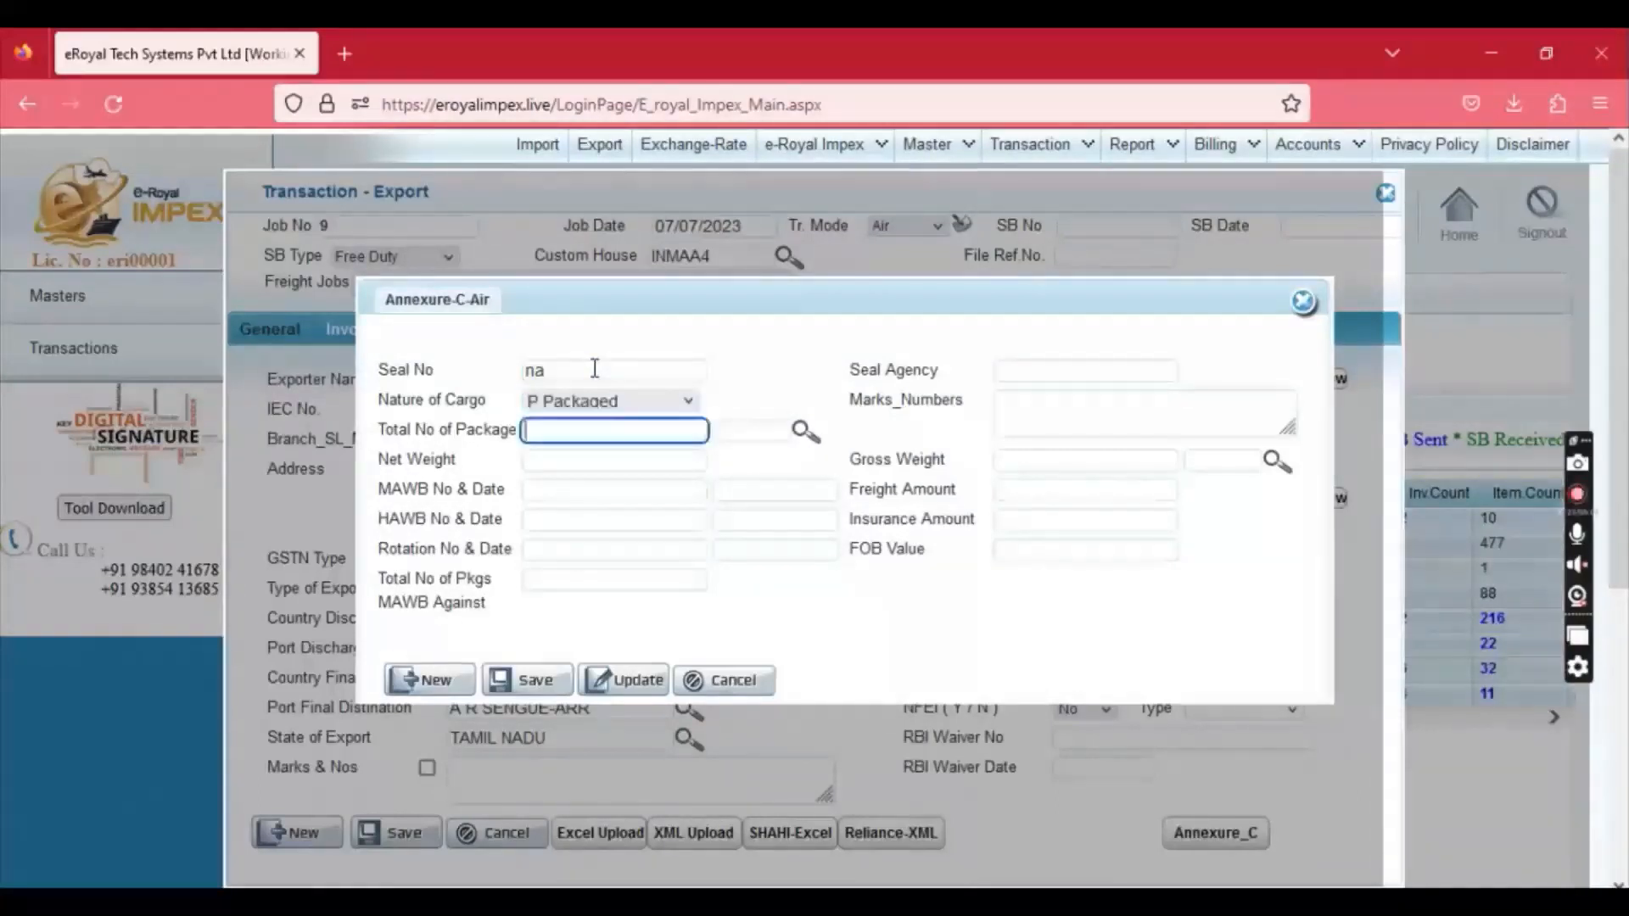
left_click(557, 402)
left_click(570, 436)
Step: Set total packages to 10 with unit PCS and net weight 10
left_click(573, 432)
type("10")
key("Tab")
type("pcs")
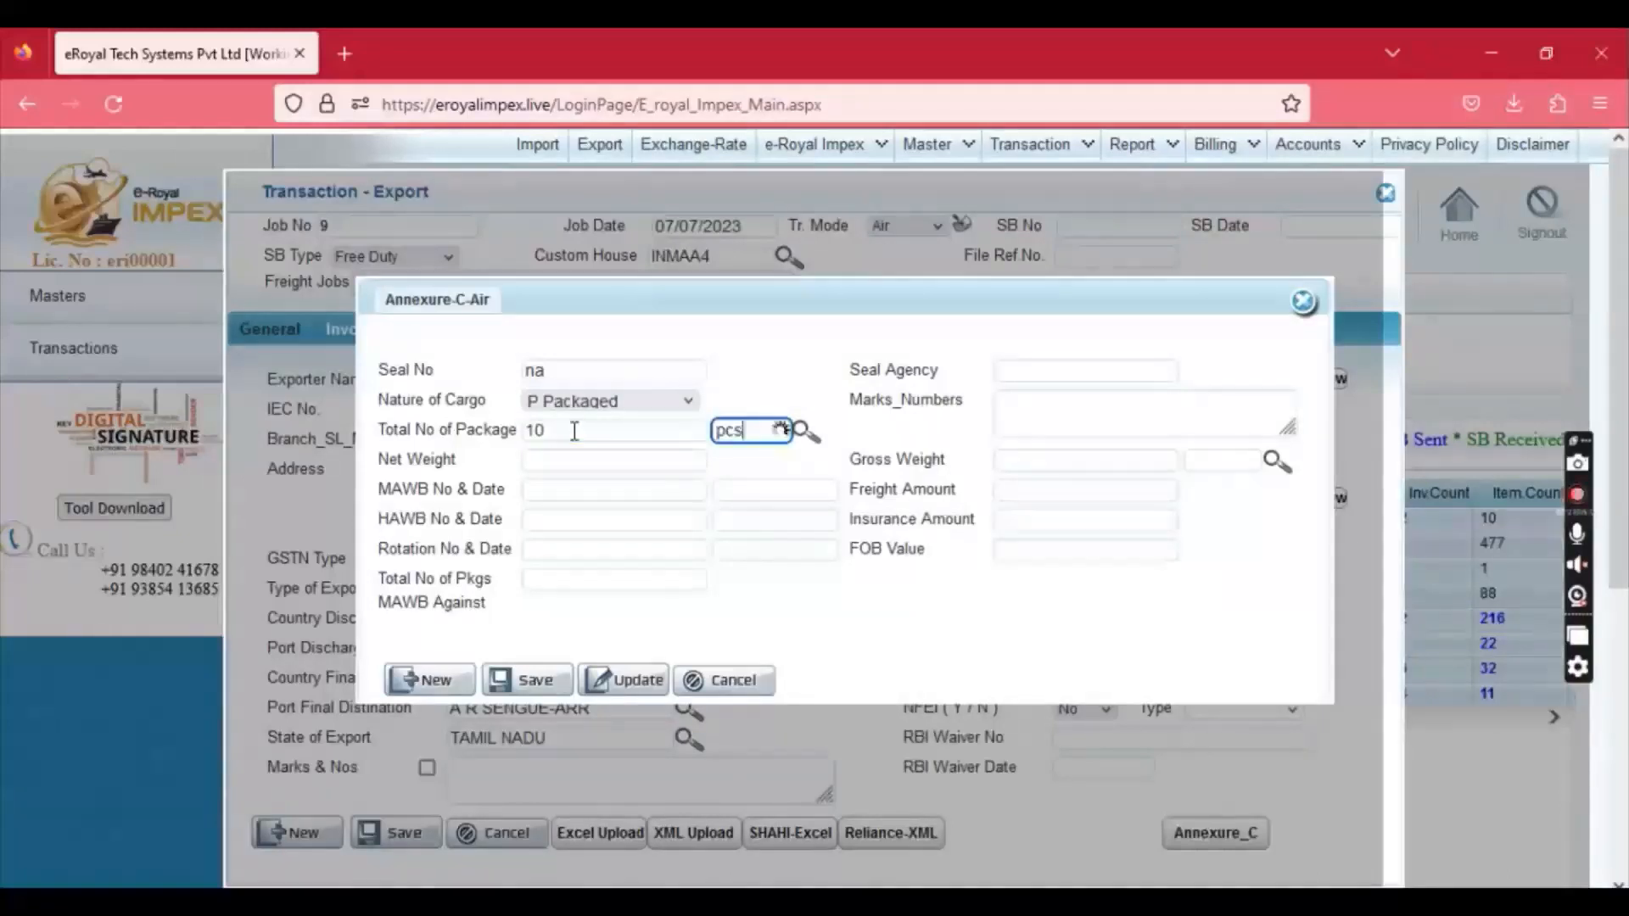
key("Tab")
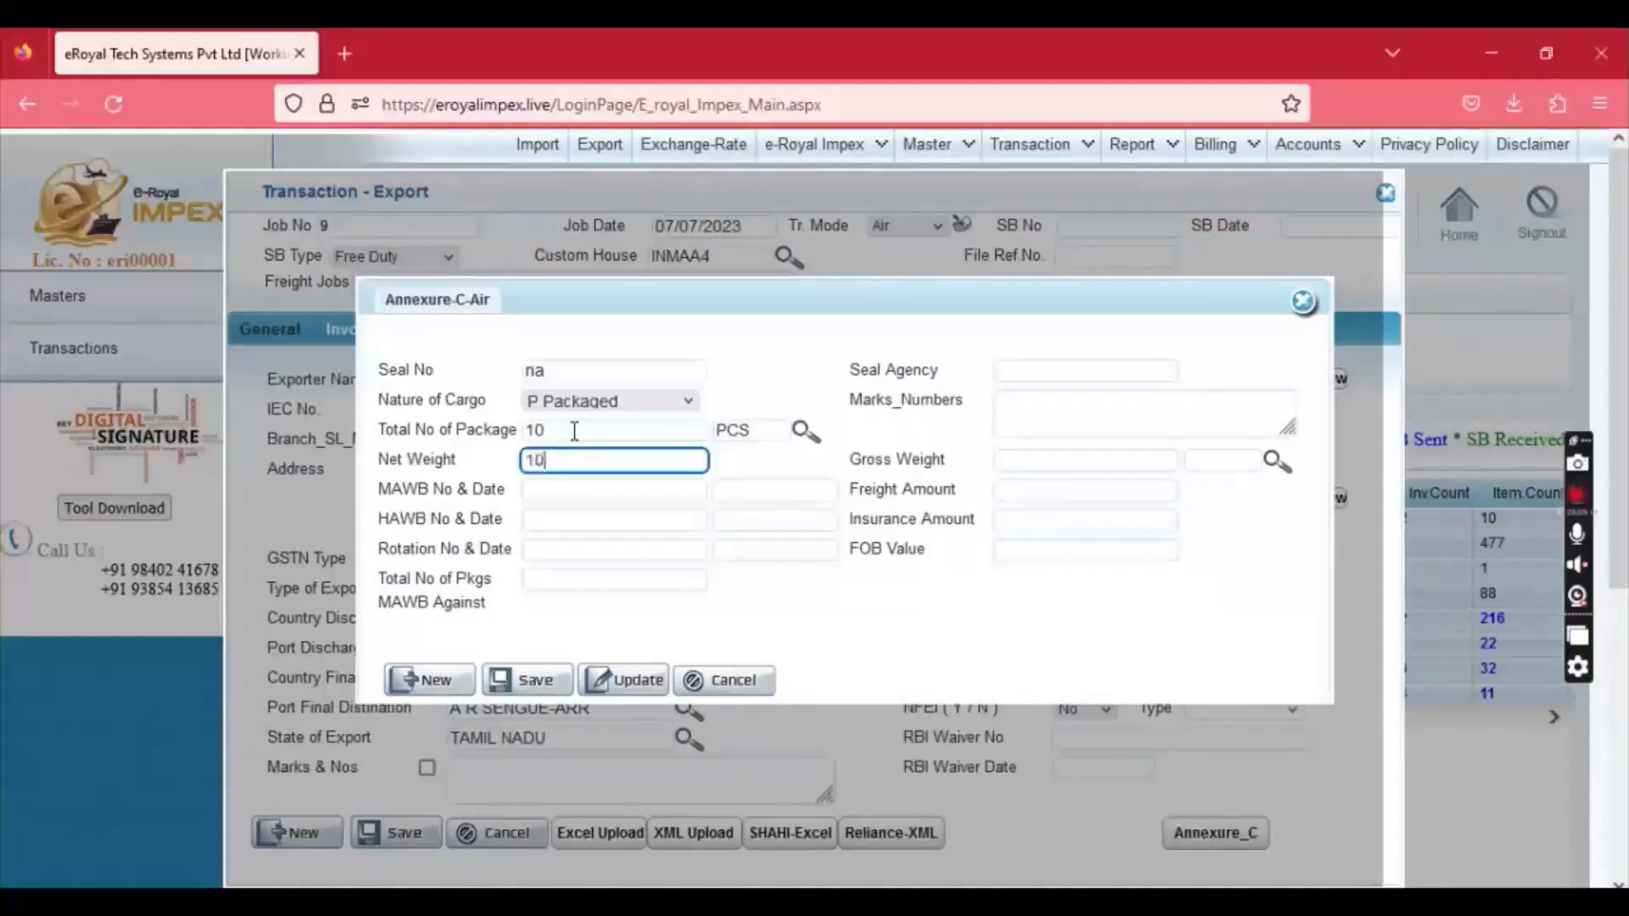
key("Tab")
Step: Set gross weight 10 in MTS, then save and close the Annexure-C details
key("Tab")
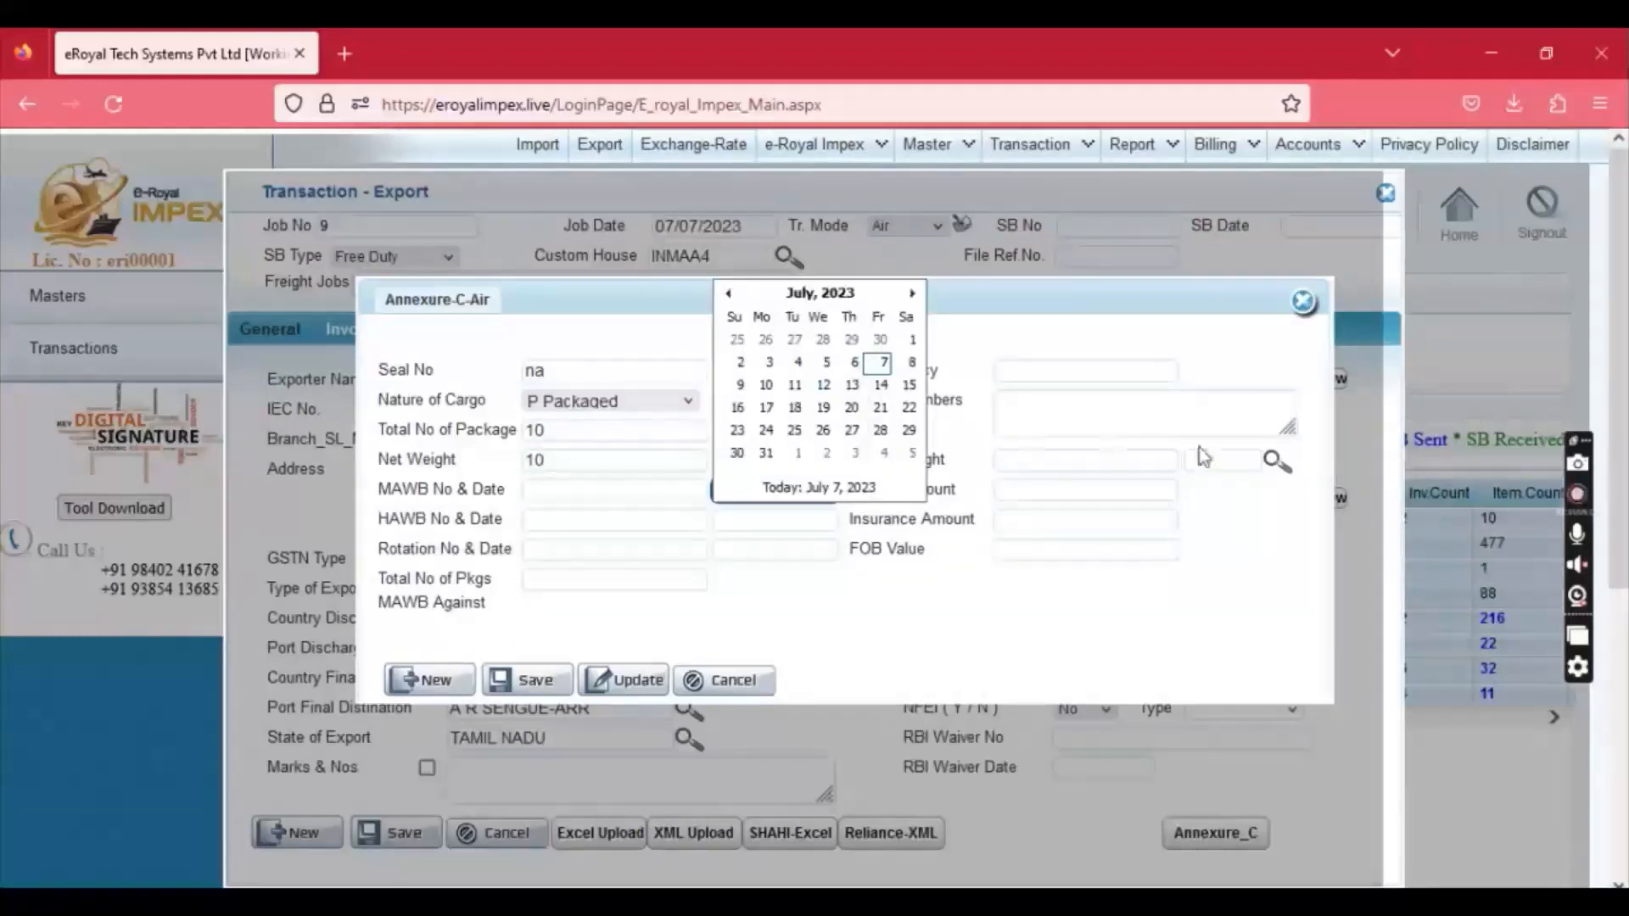
left_click(1087, 465)
key("Tab")
type("mts")
key("Tab")
left_click(528, 679)
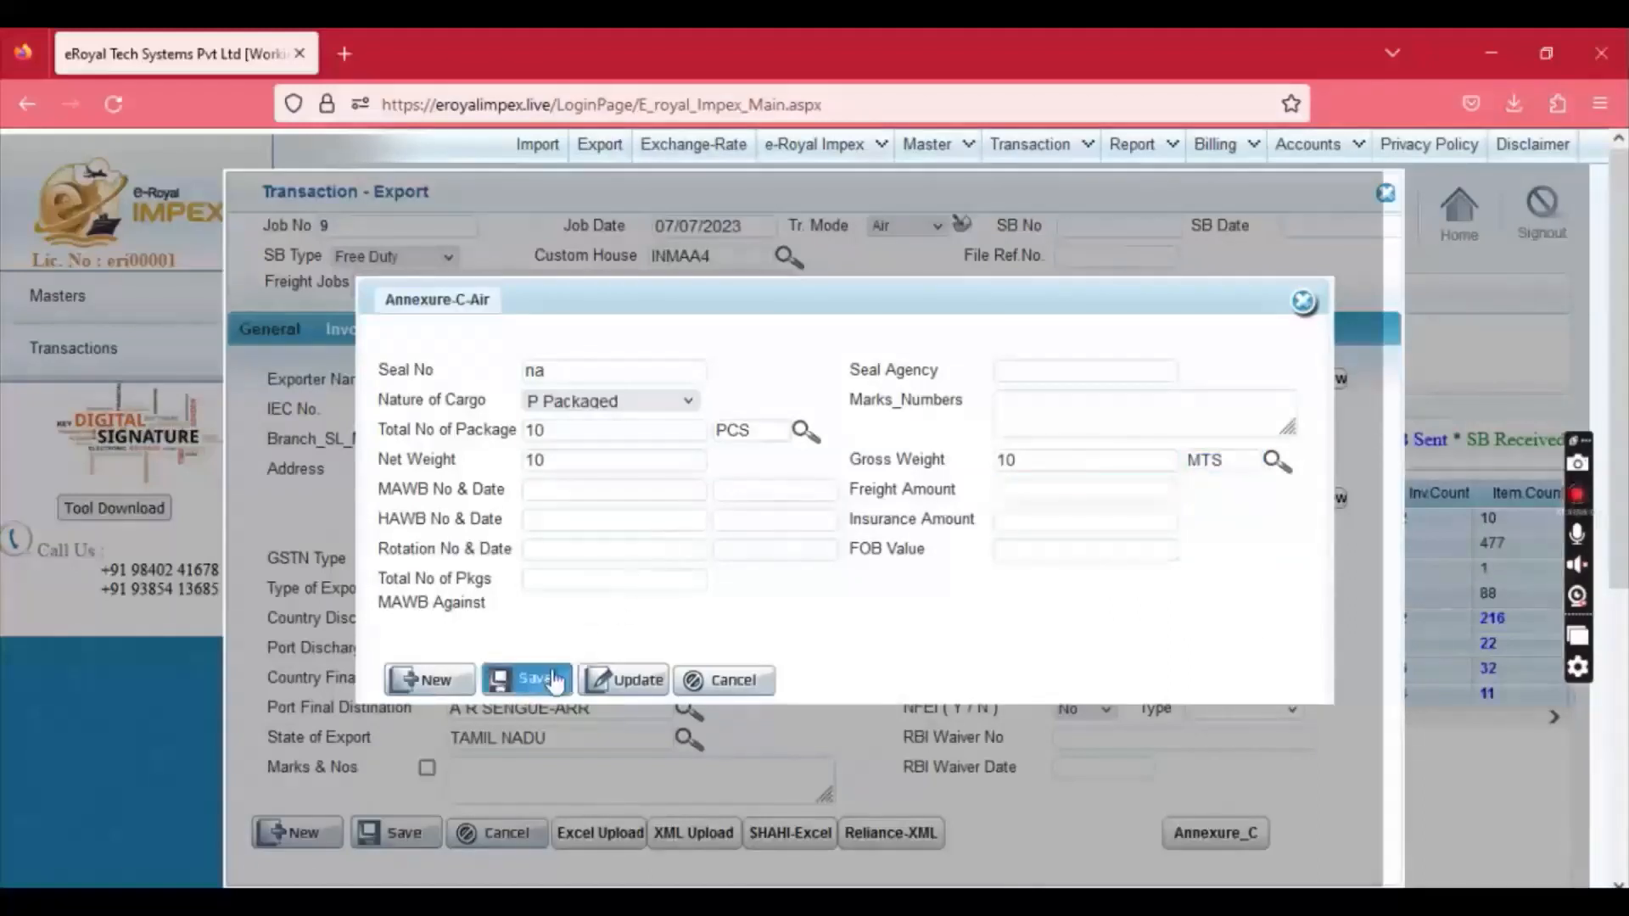
left_click(852, 453)
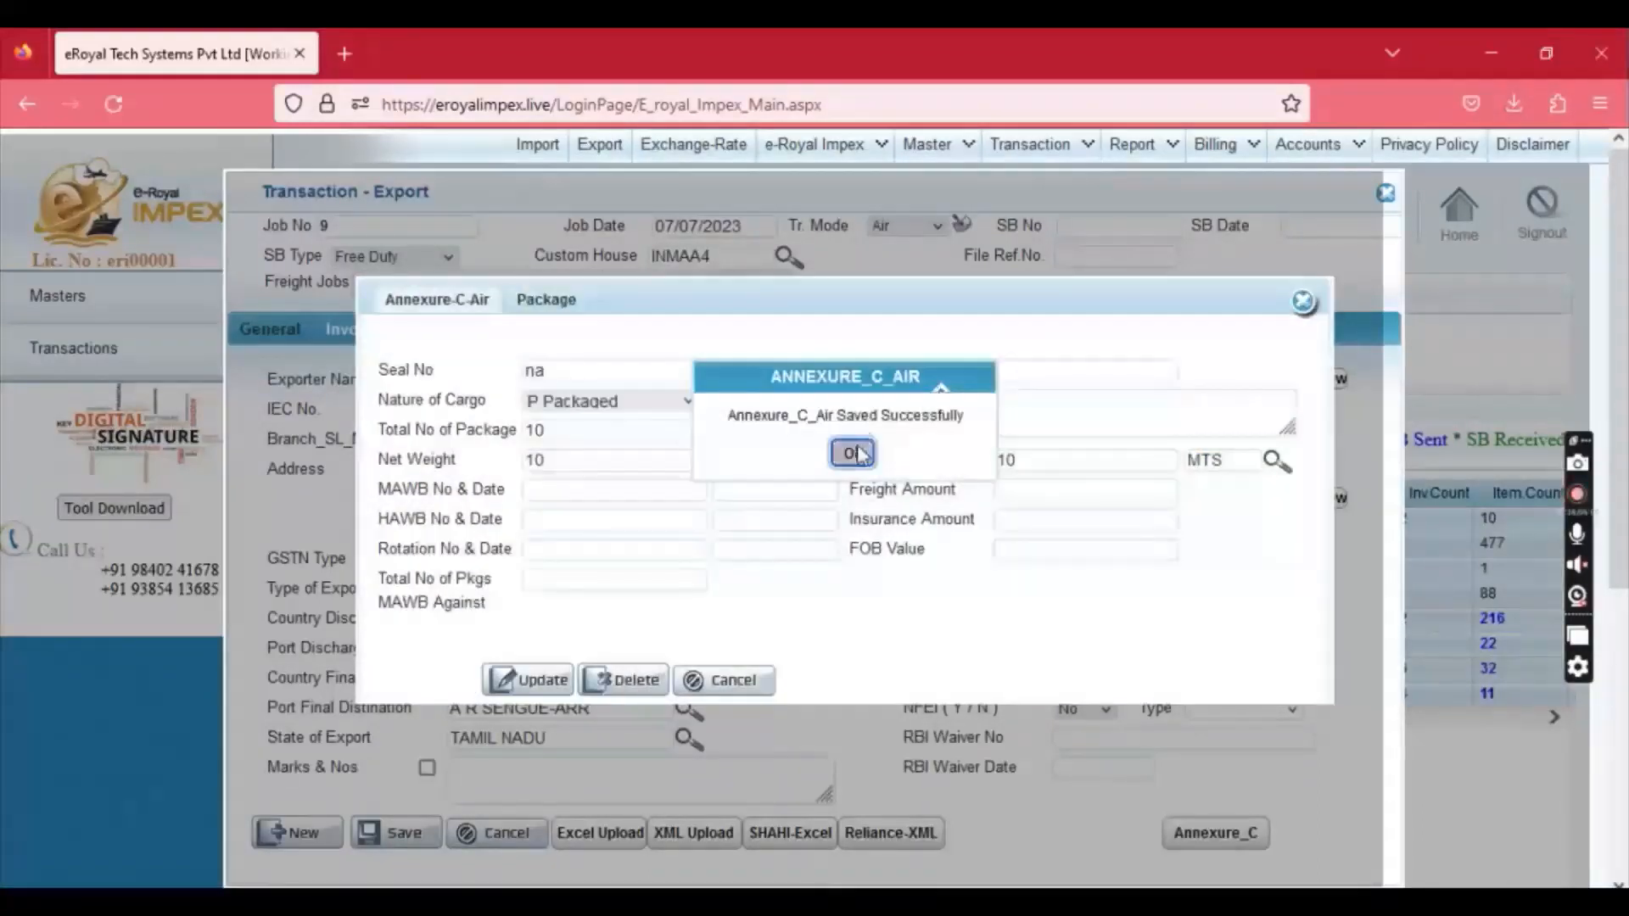
left_click(1303, 301)
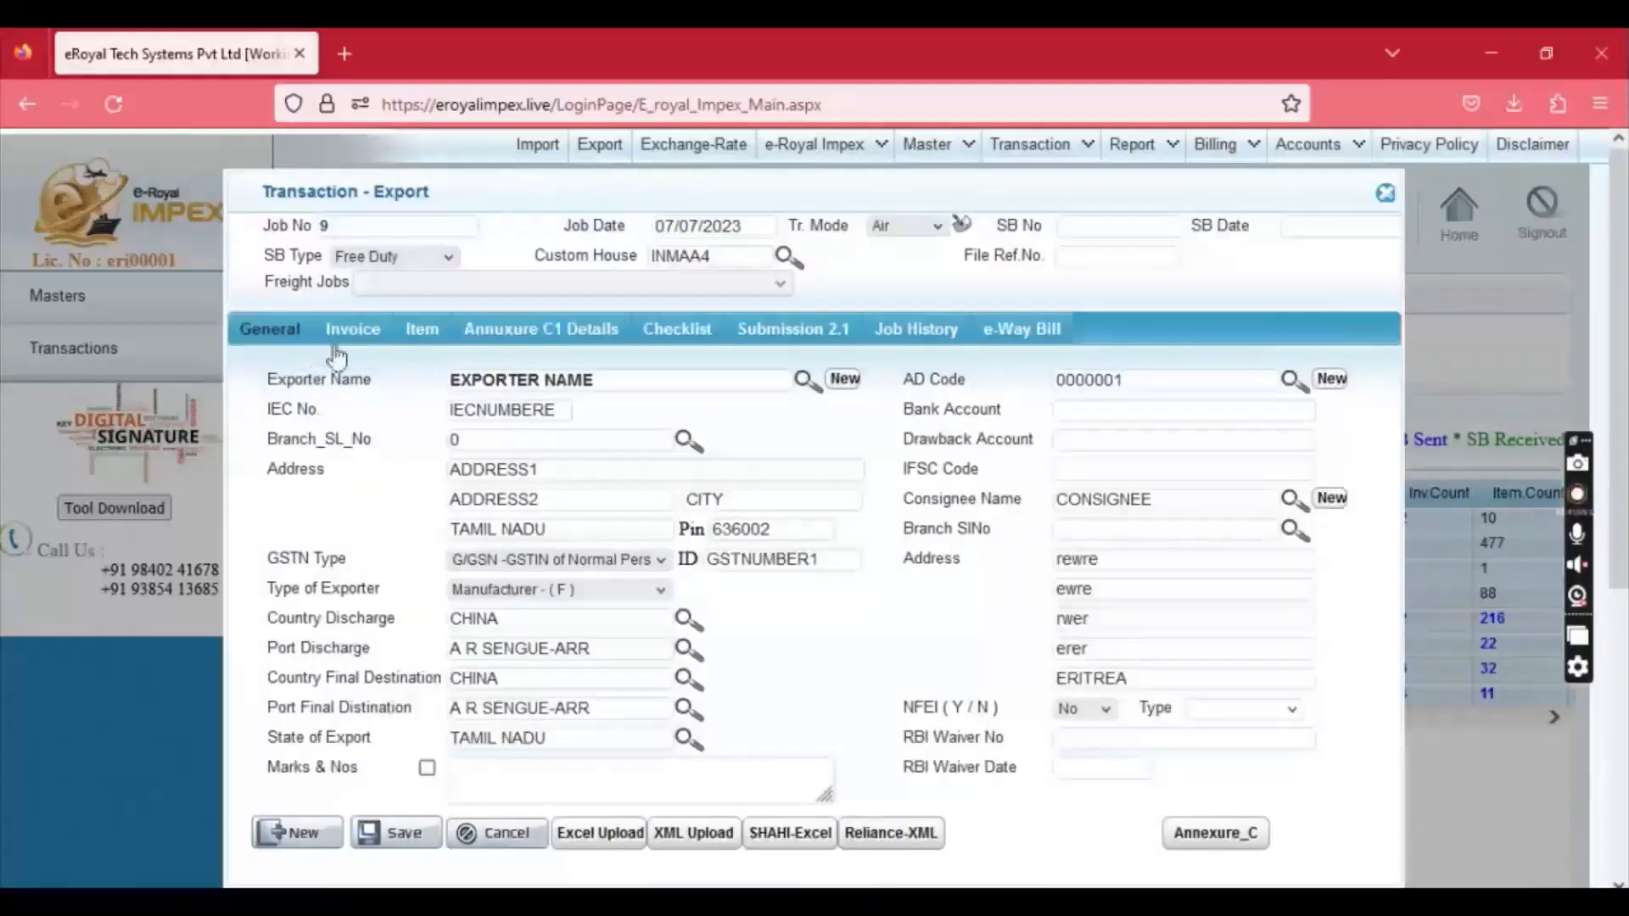
Step: Add invoice number INVOIC1245 dated 06/07/2023
left_click(352, 329)
left_click(408, 453)
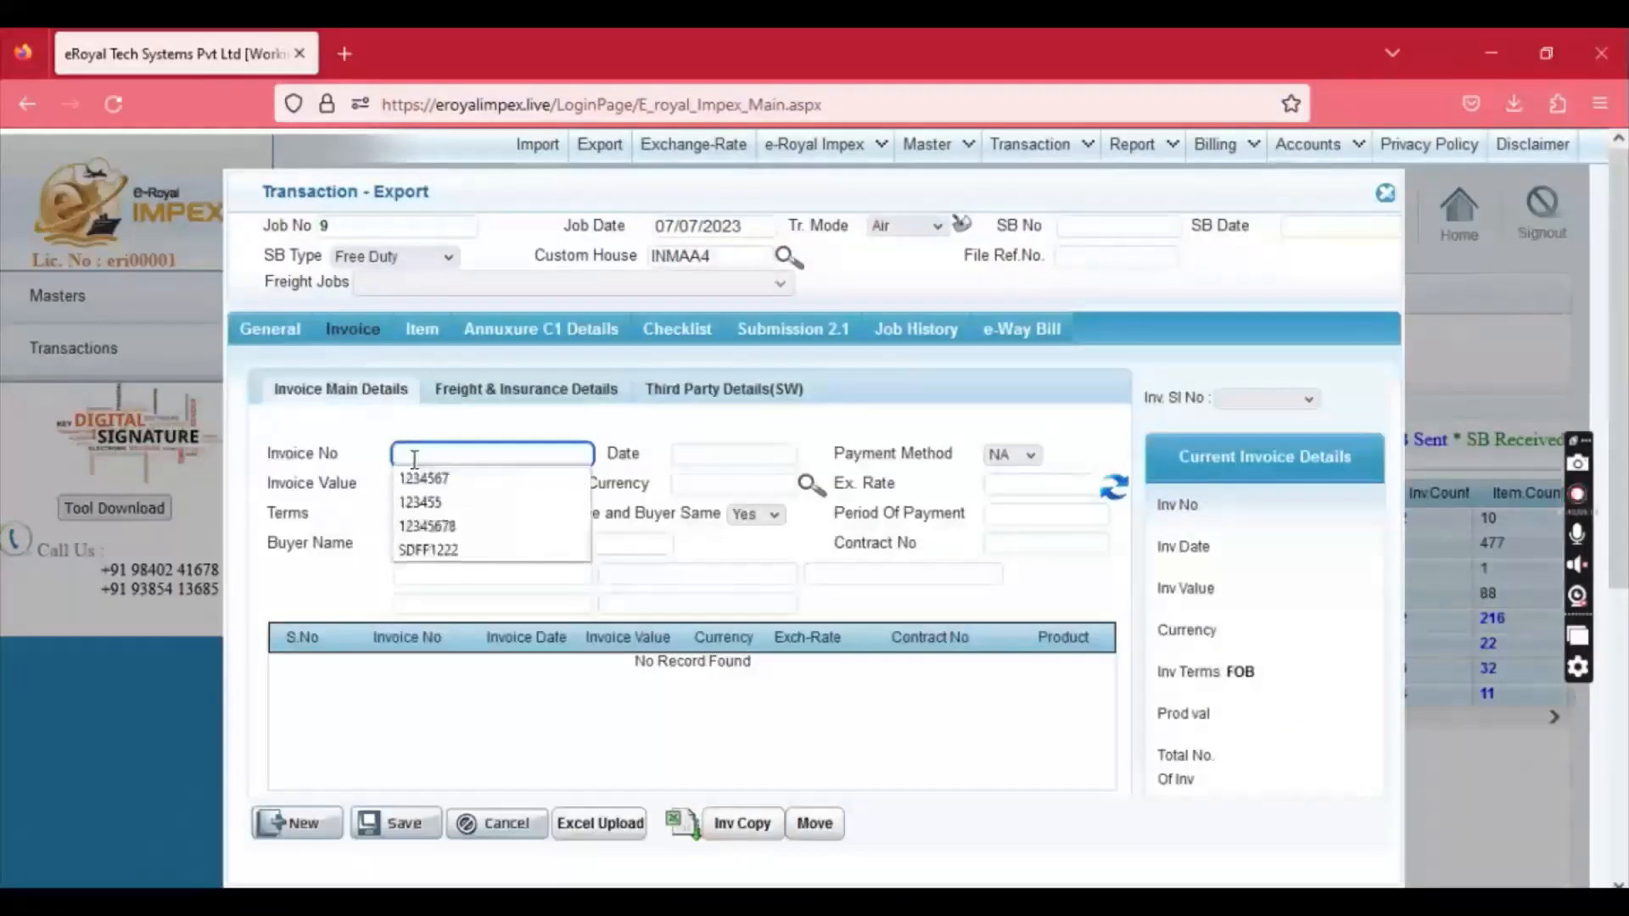
type("123")
key("BackSpace")
key("BackSpace")
key("BackSpace")
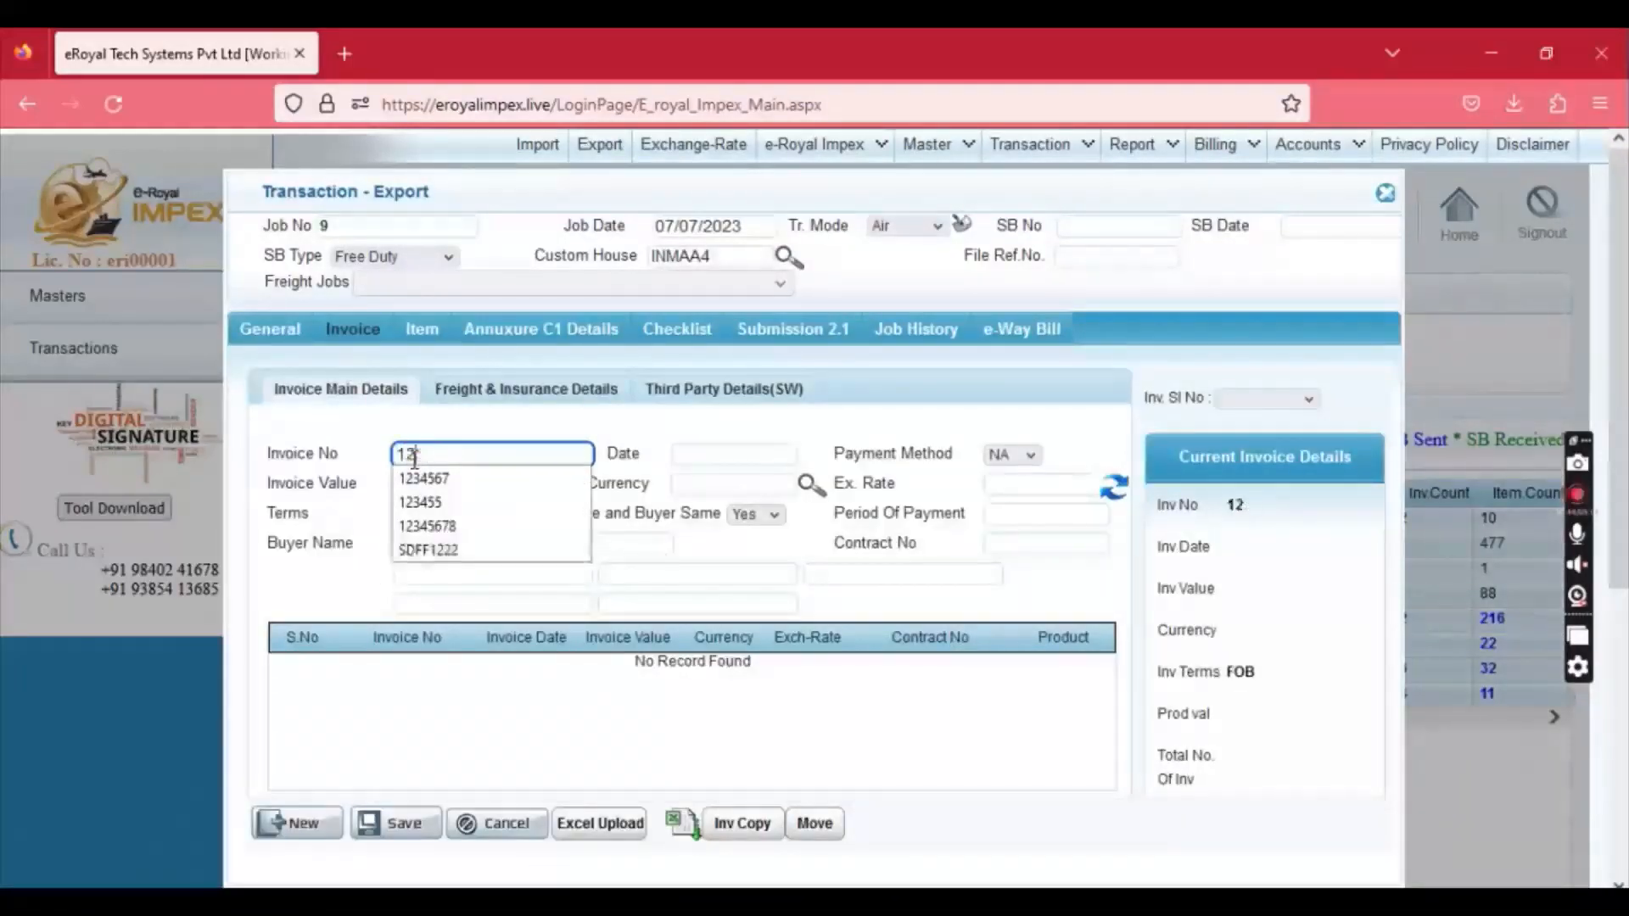
type("INVOIC")
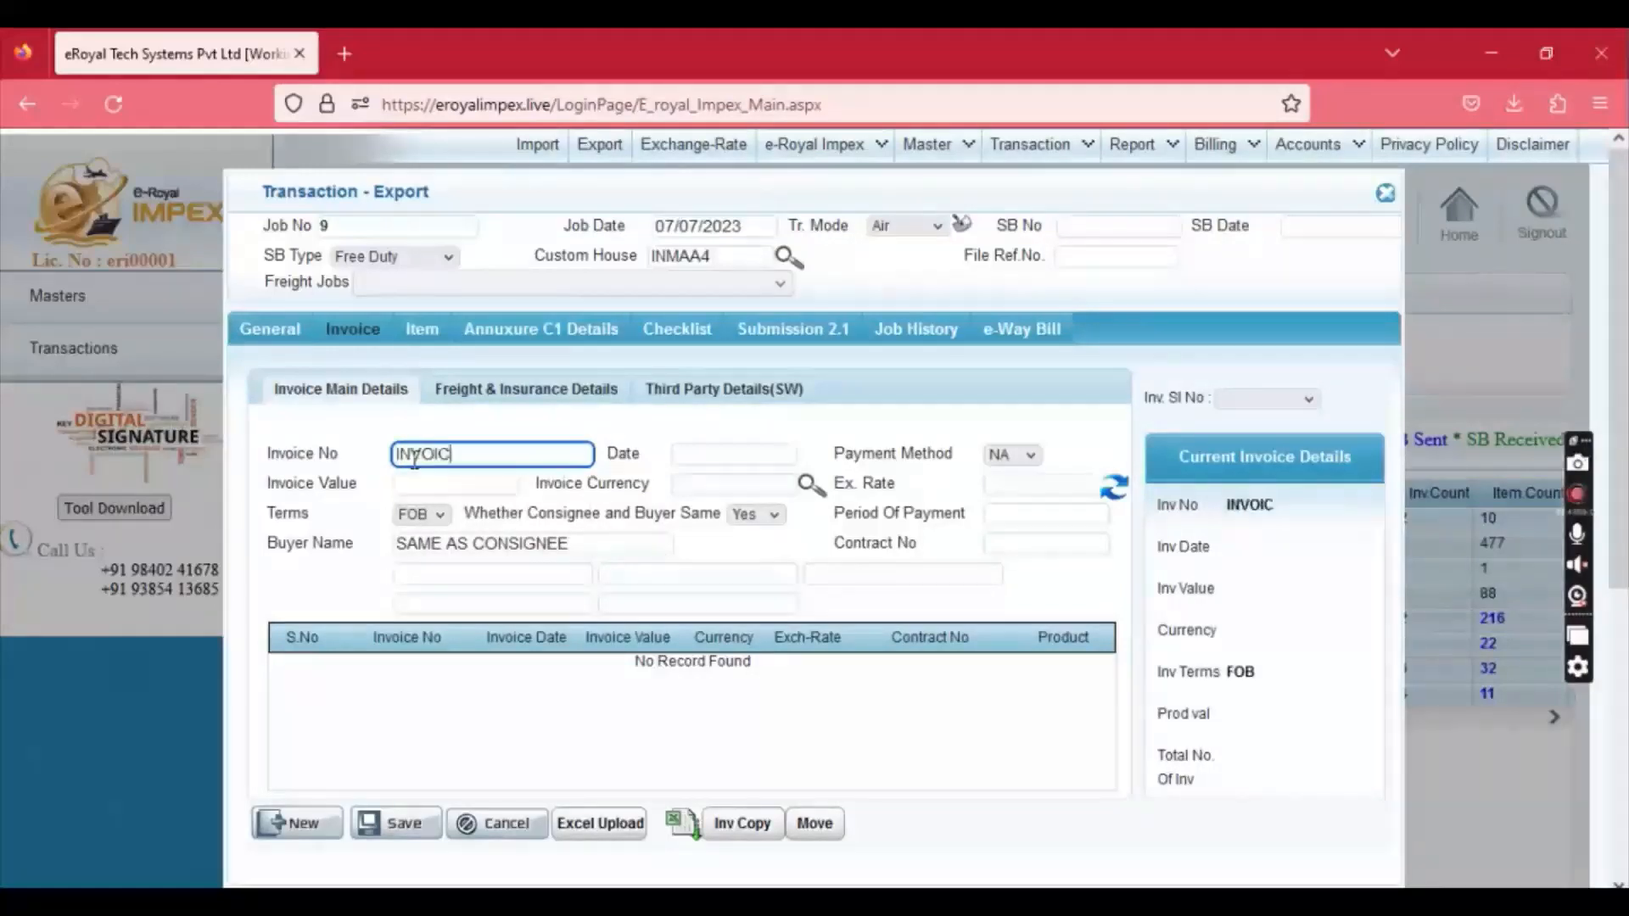
type("1245")
key("Tab")
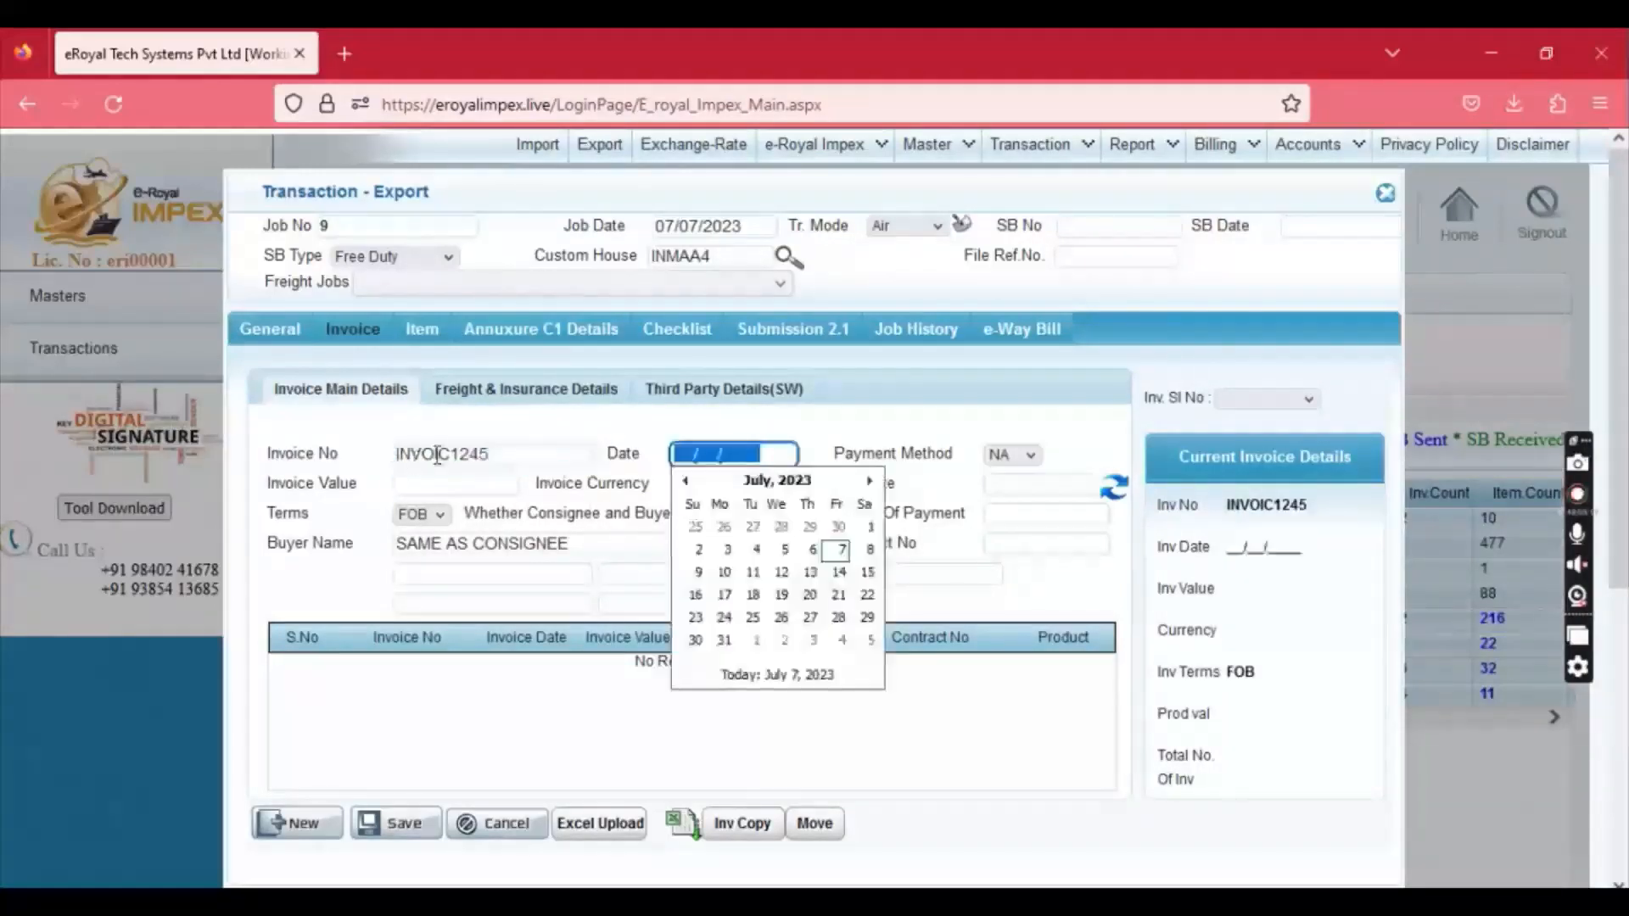
left_click(813, 551)
Step: Set payment method AP, invoice value 10000 USD, and keep FOB terms
left_click(1011, 455)
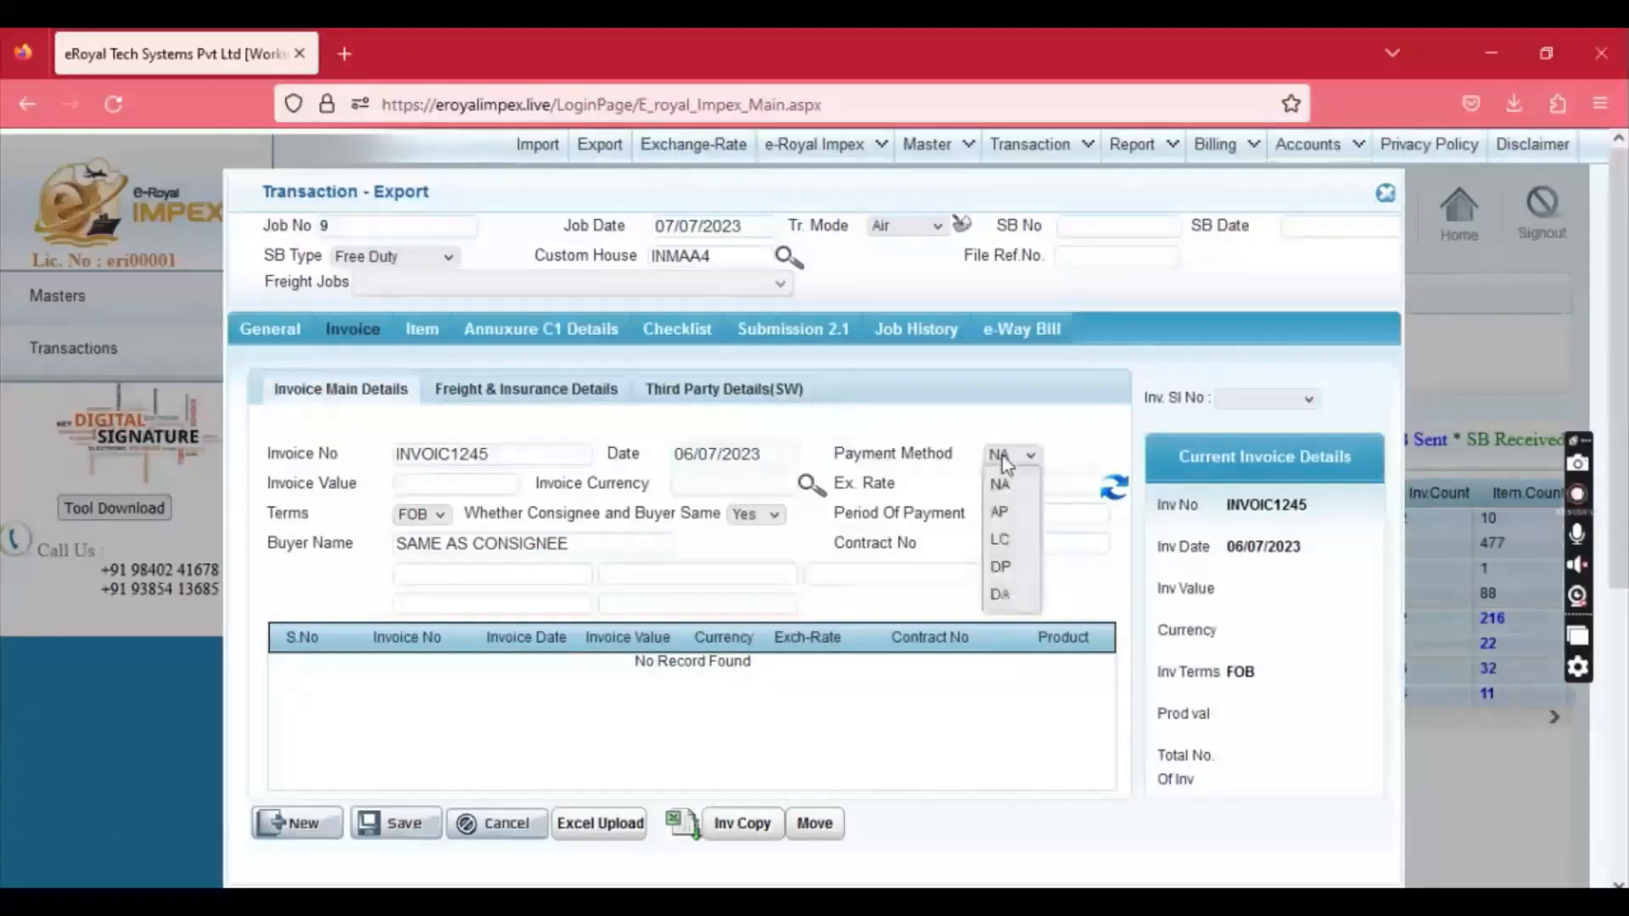
left_click(1012, 512)
left_click(454, 481)
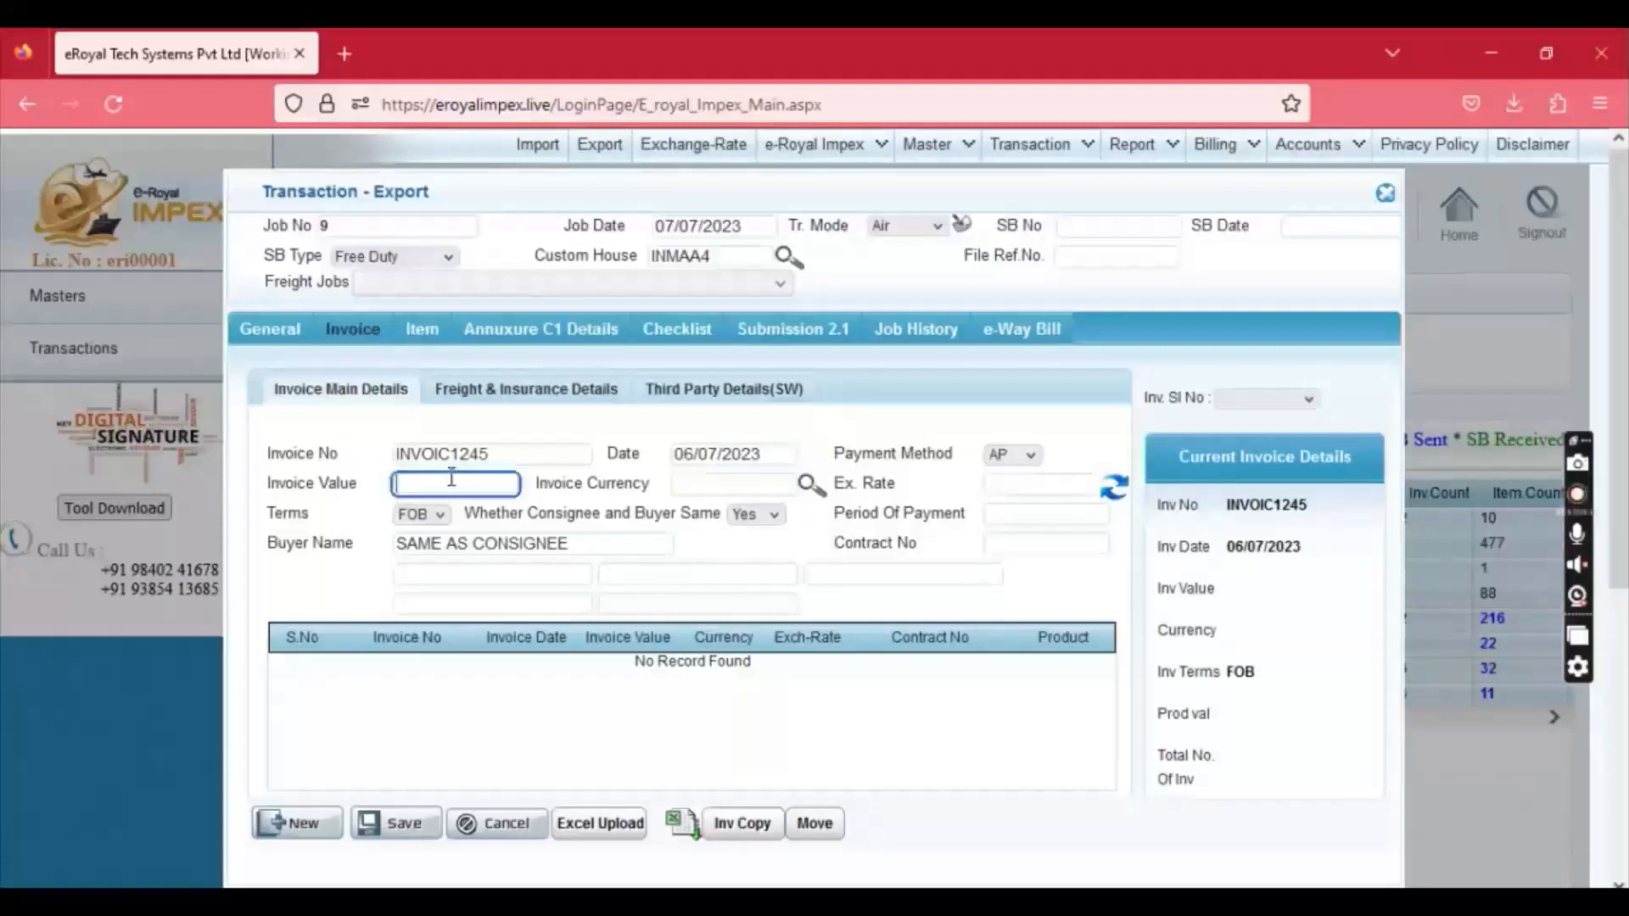
type("10000")
key("Tab")
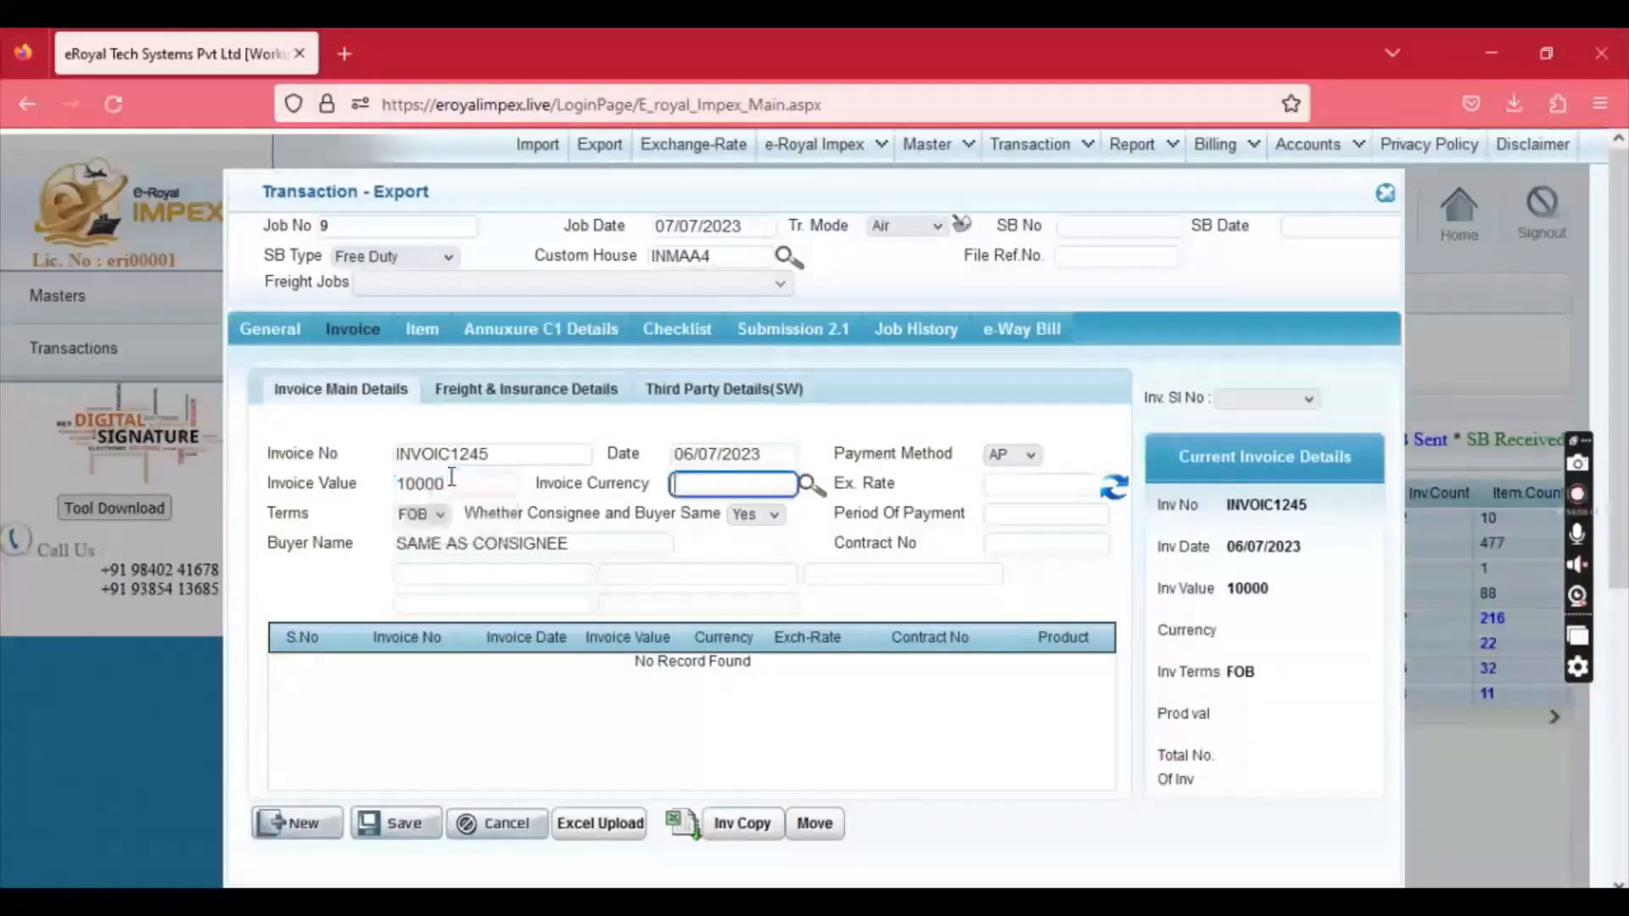
type("USD")
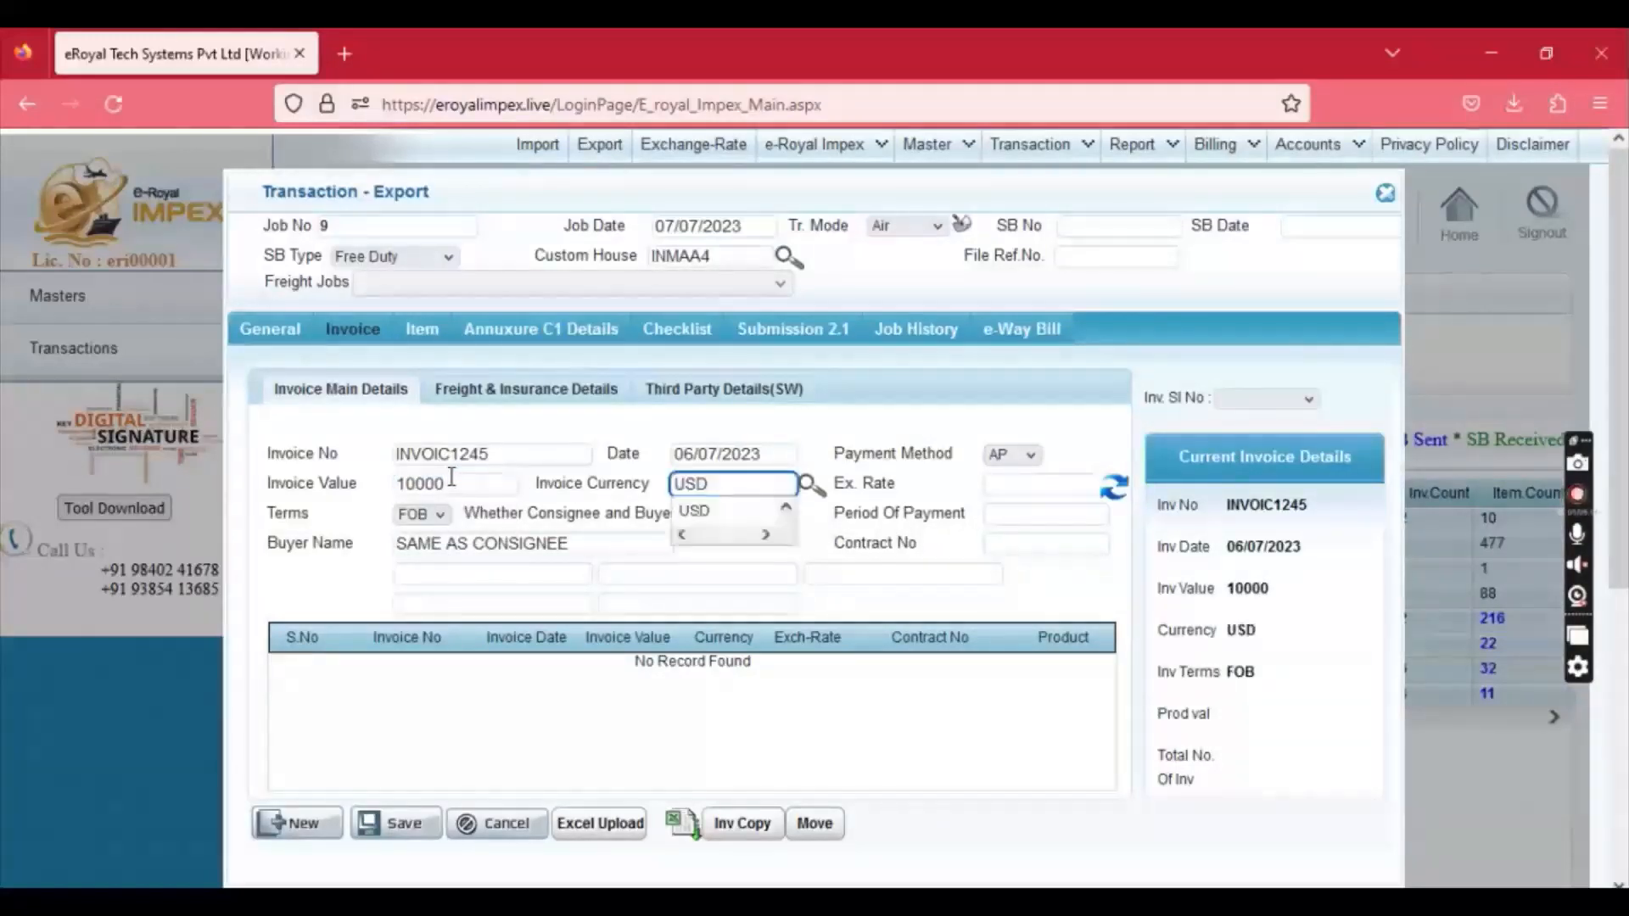
key("Tab")
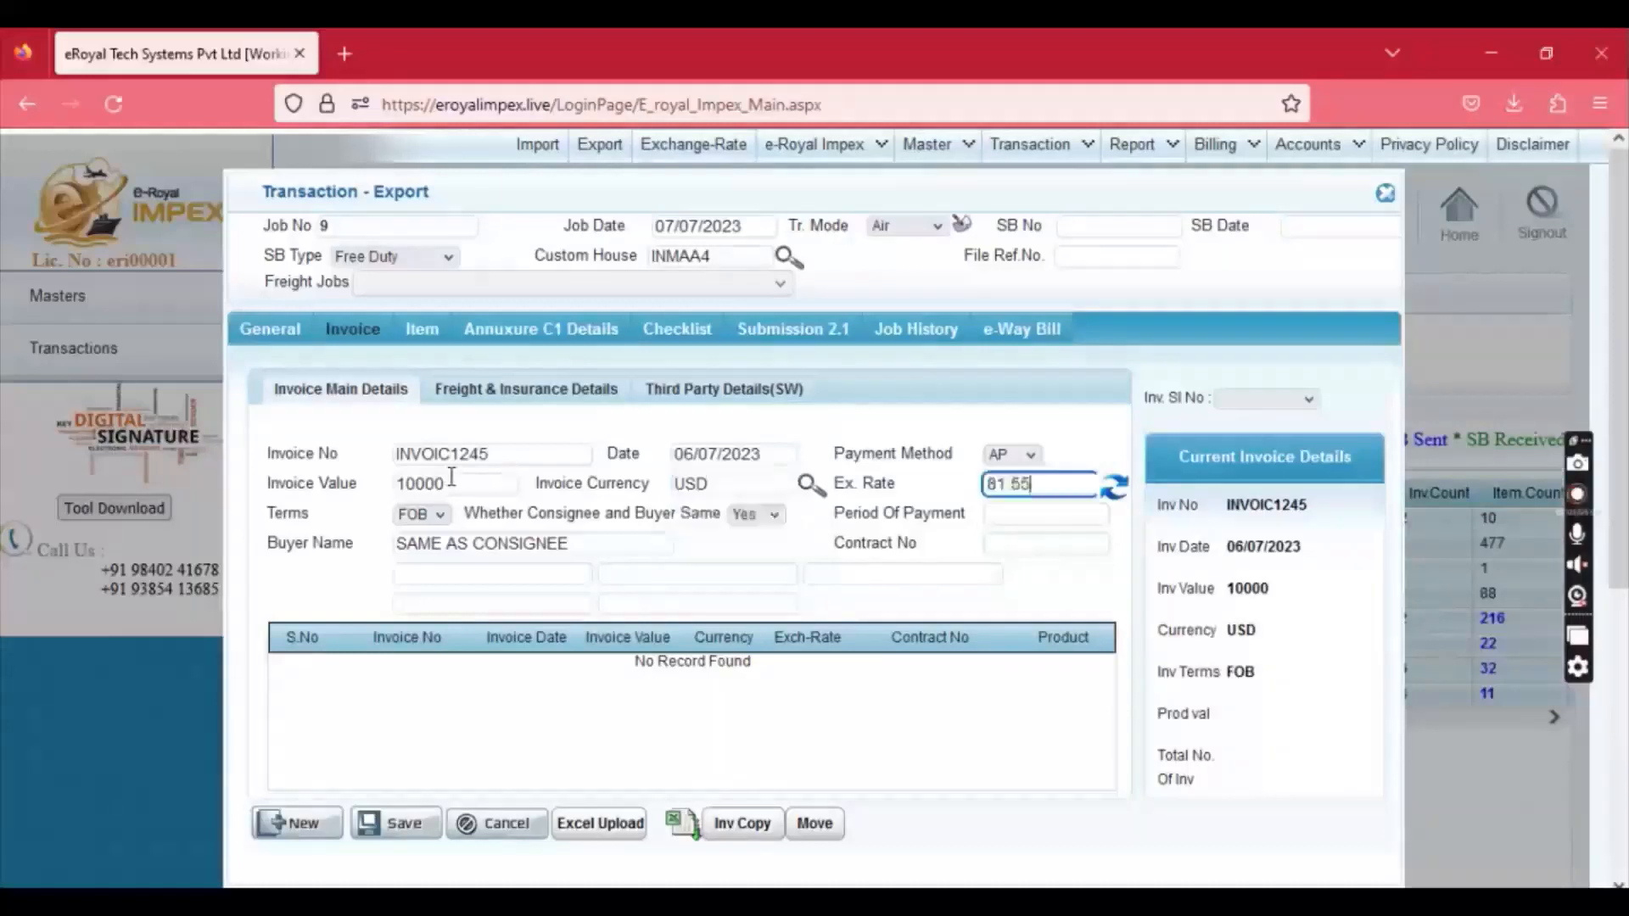
left_click(426, 515)
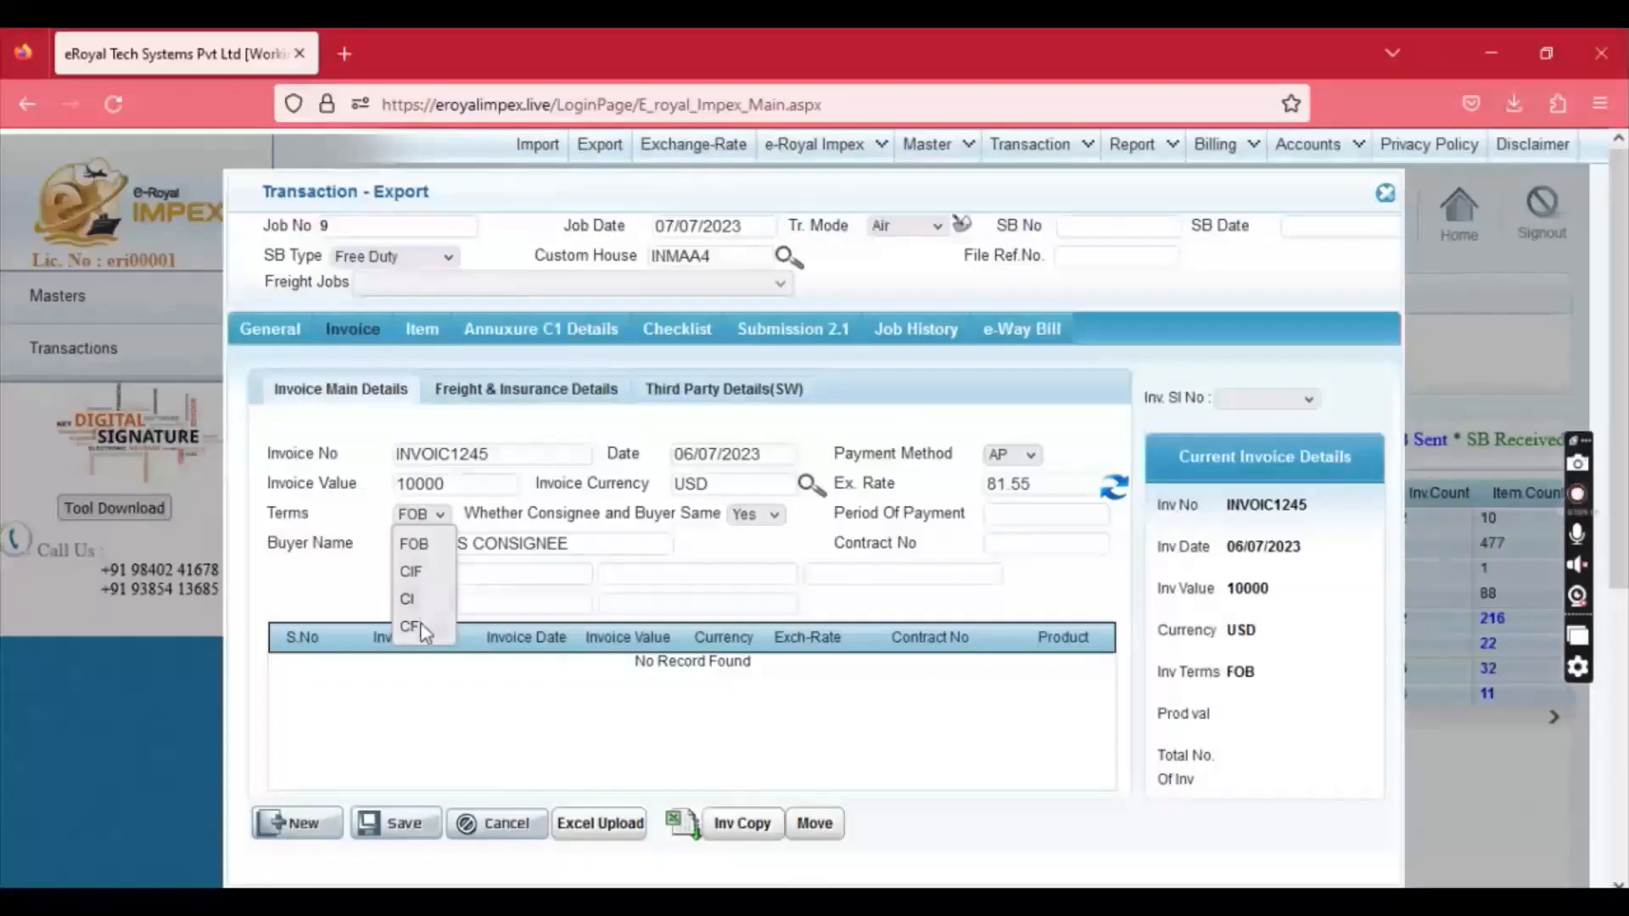
left_click(490, 534)
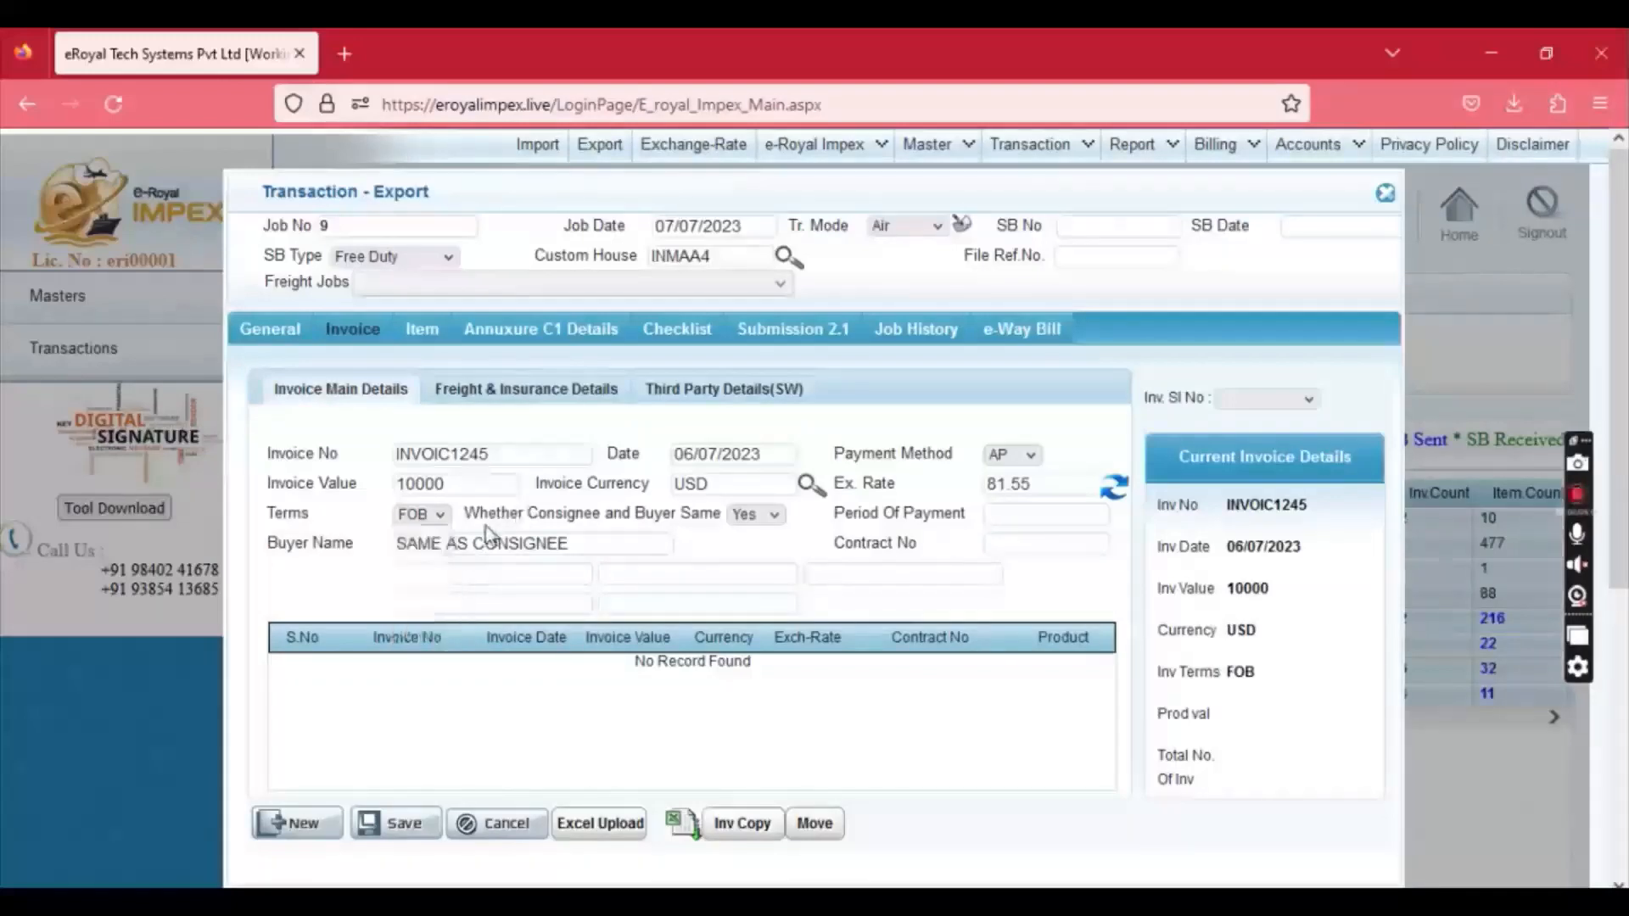
Step: Mark buyer as different from consignee, pick the saved China buyer, and save the invoice
left_click_drag(473, 518, 704, 519)
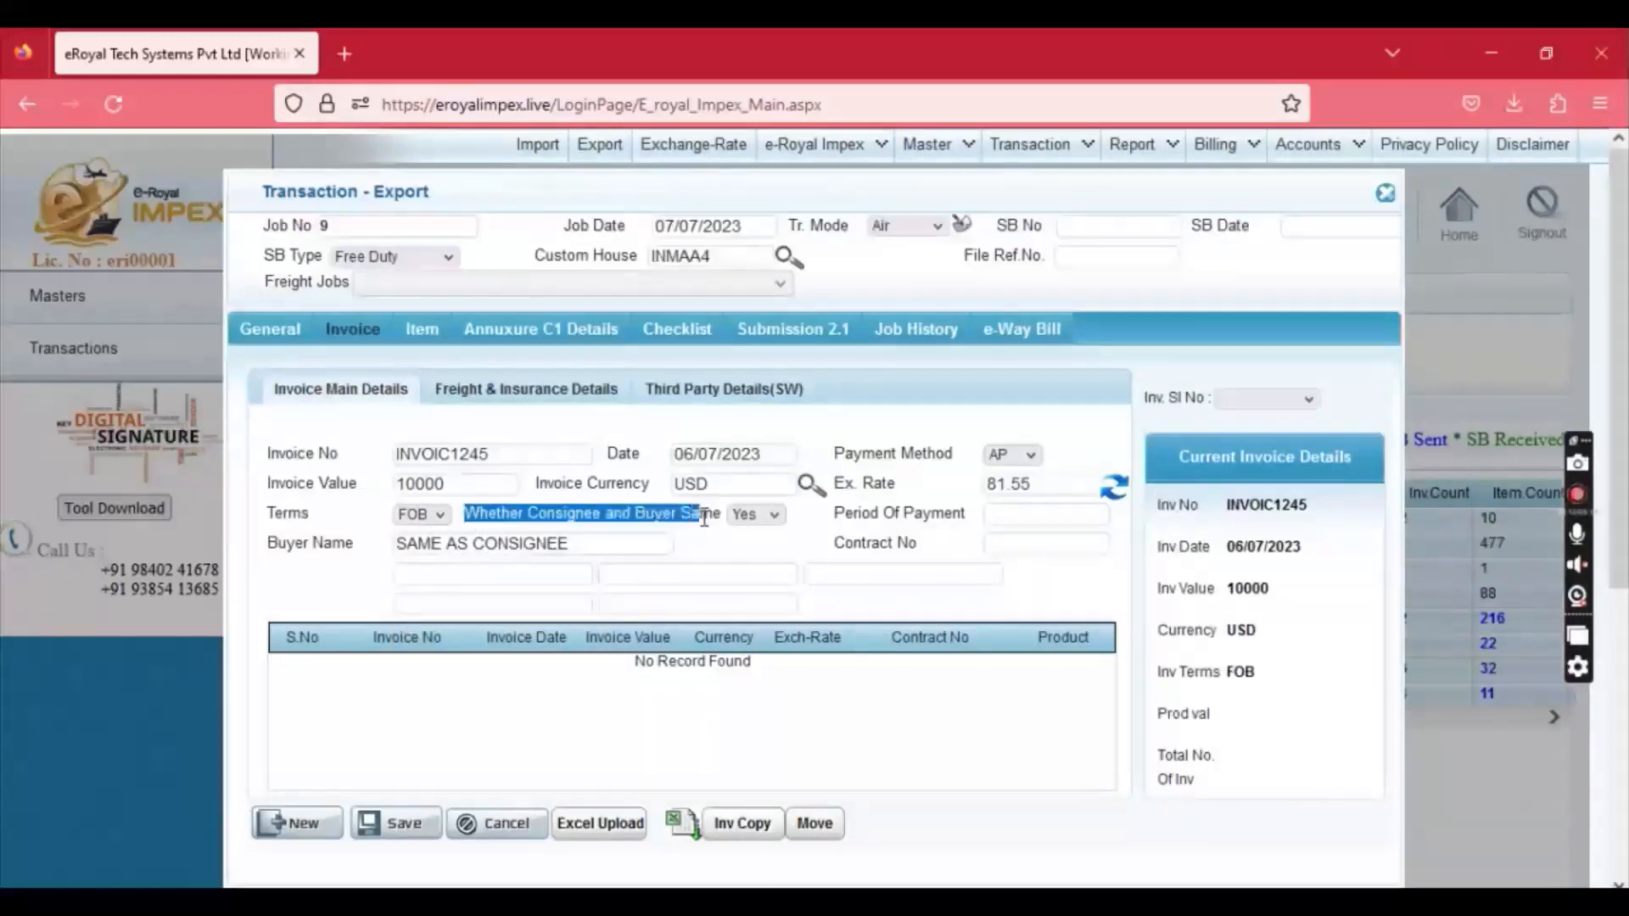
left_click(752, 515)
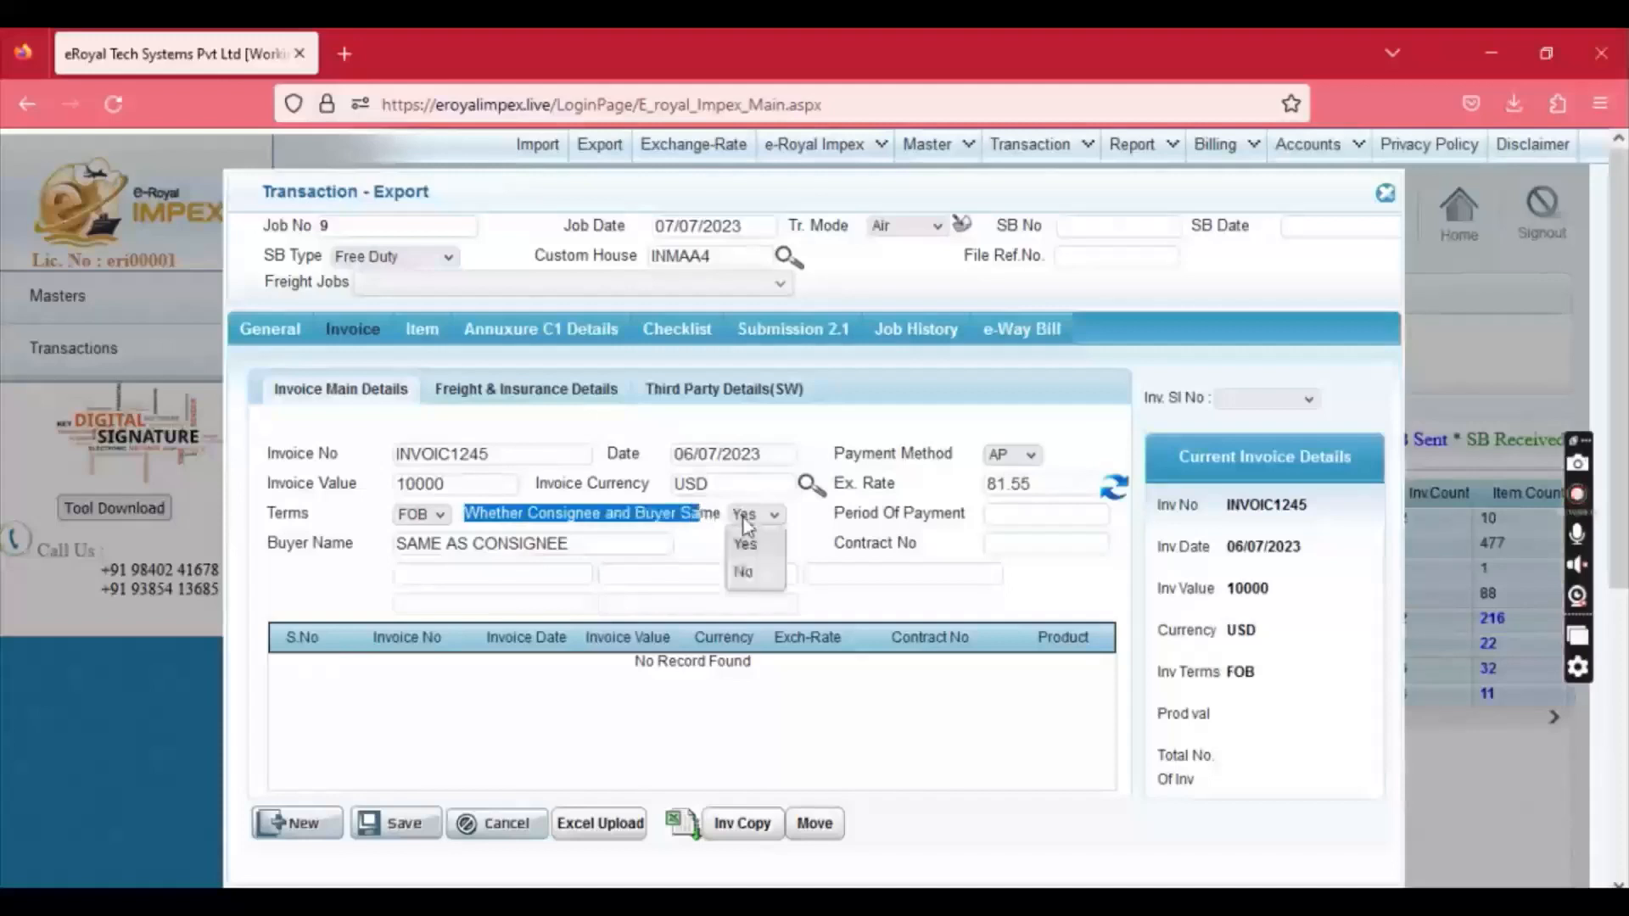
left_click(744, 575)
left_click(574, 540)
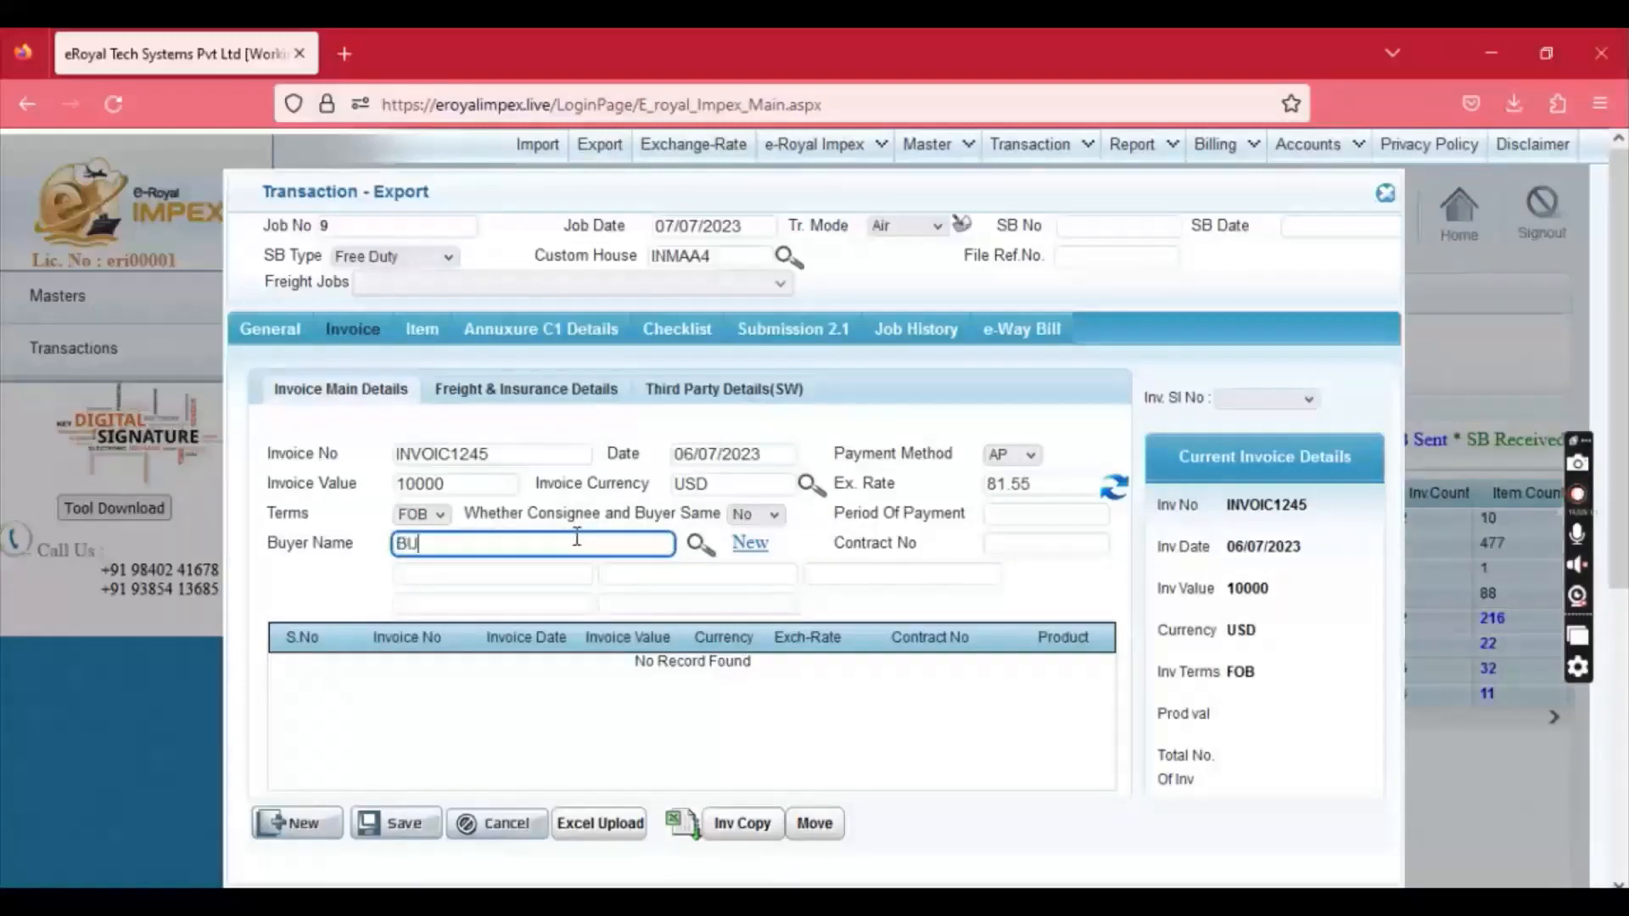
type("BUY")
key("Down")
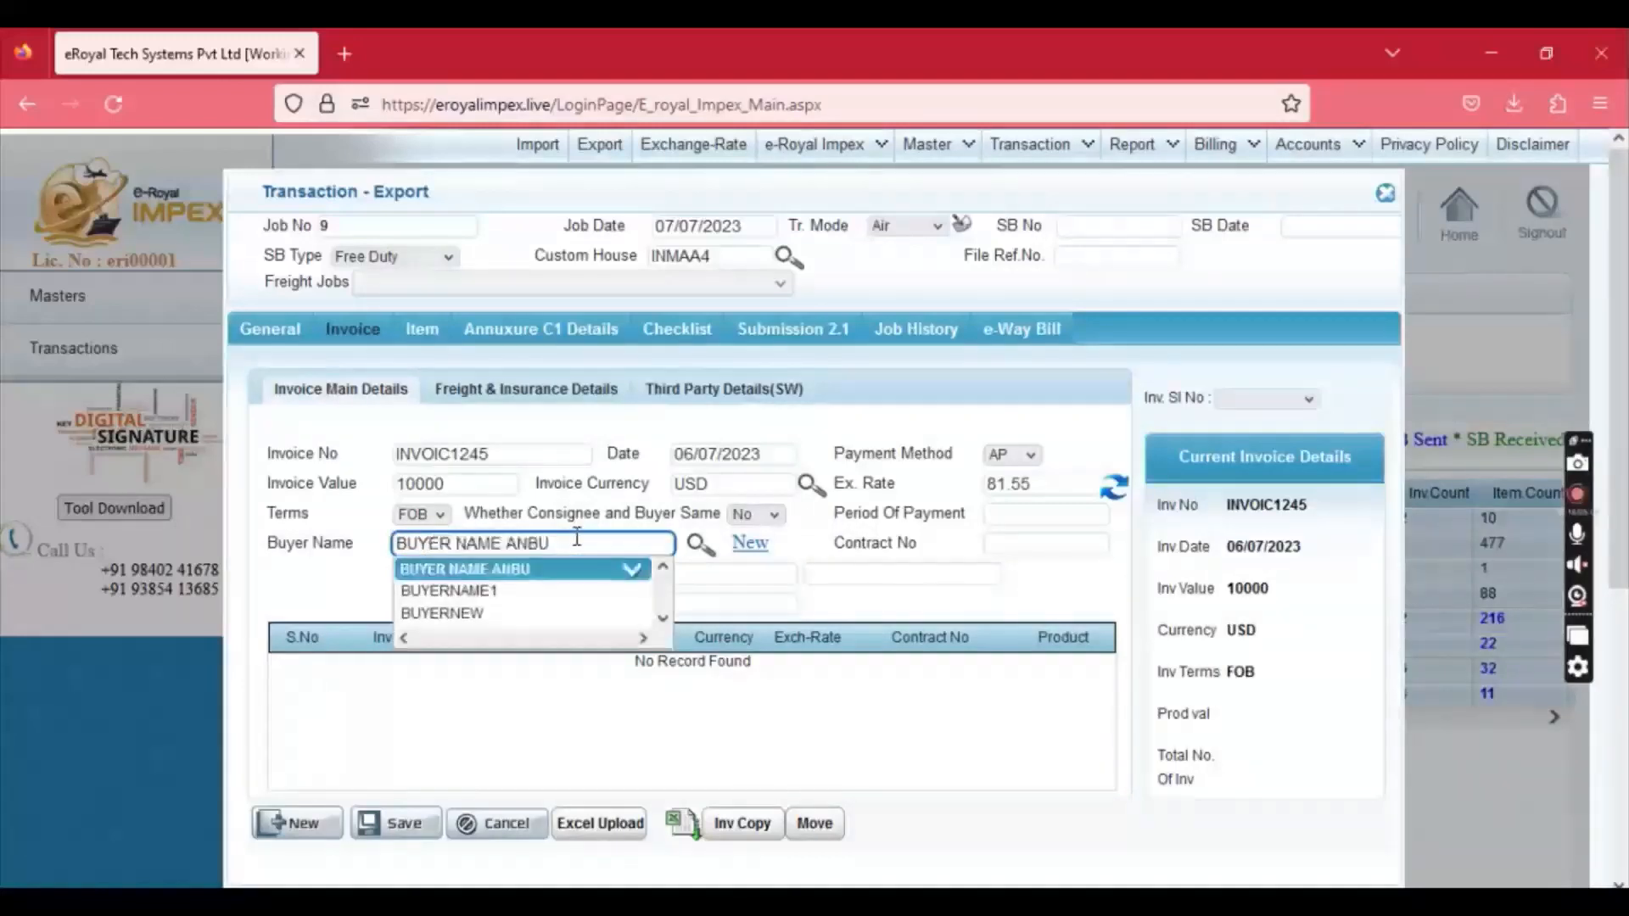
key("Tab")
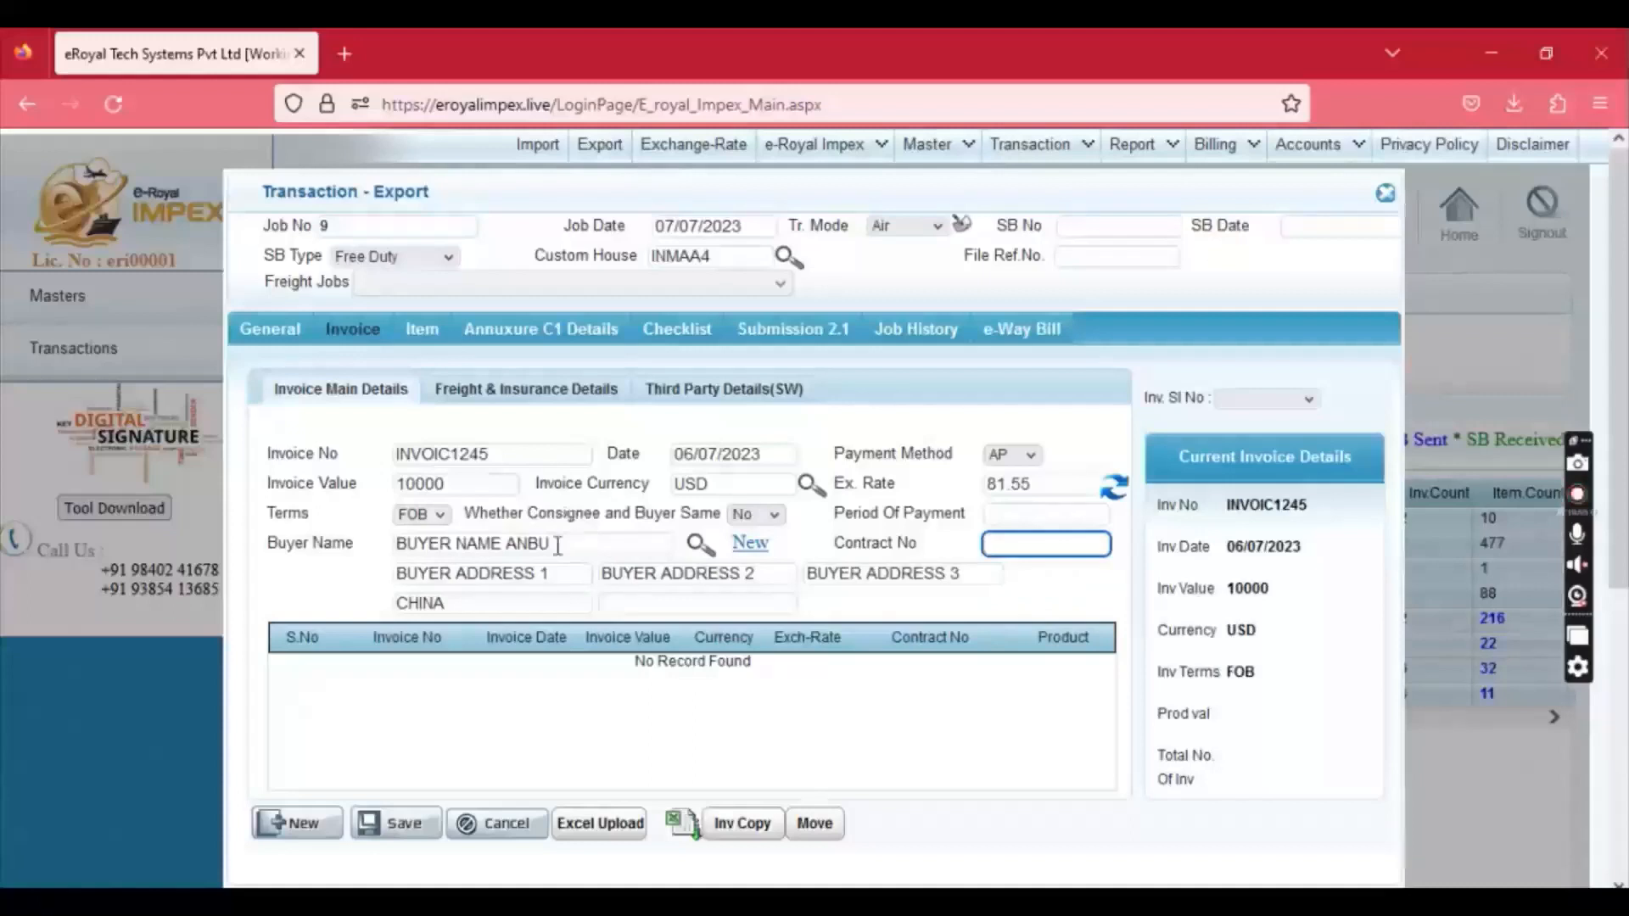
left_click(414, 825)
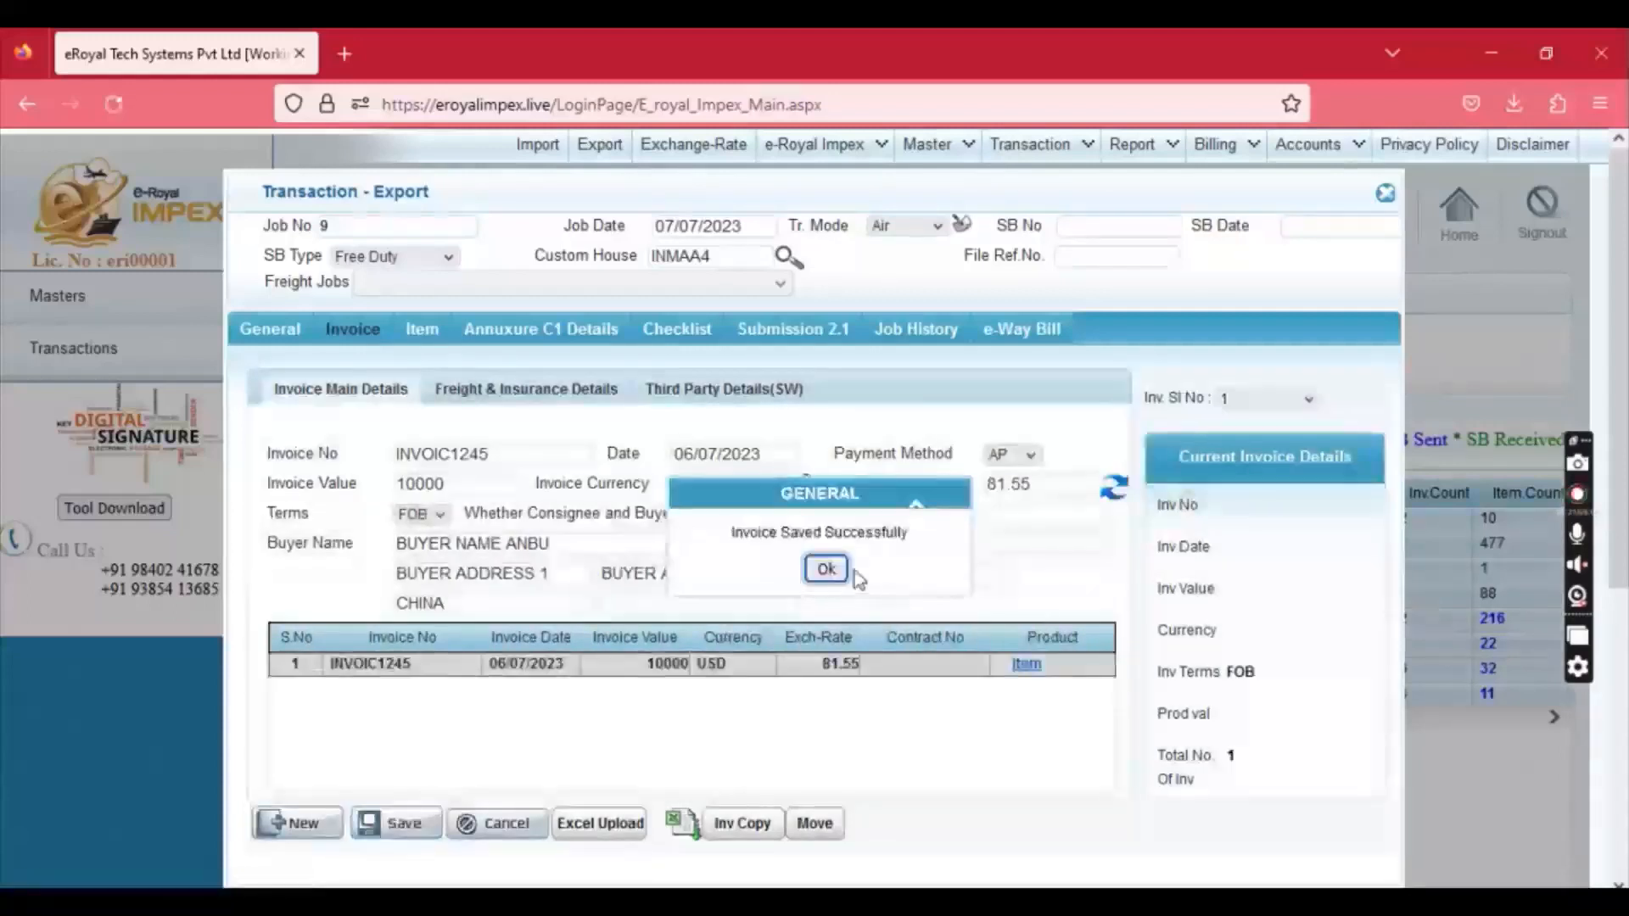
left_click(825, 569)
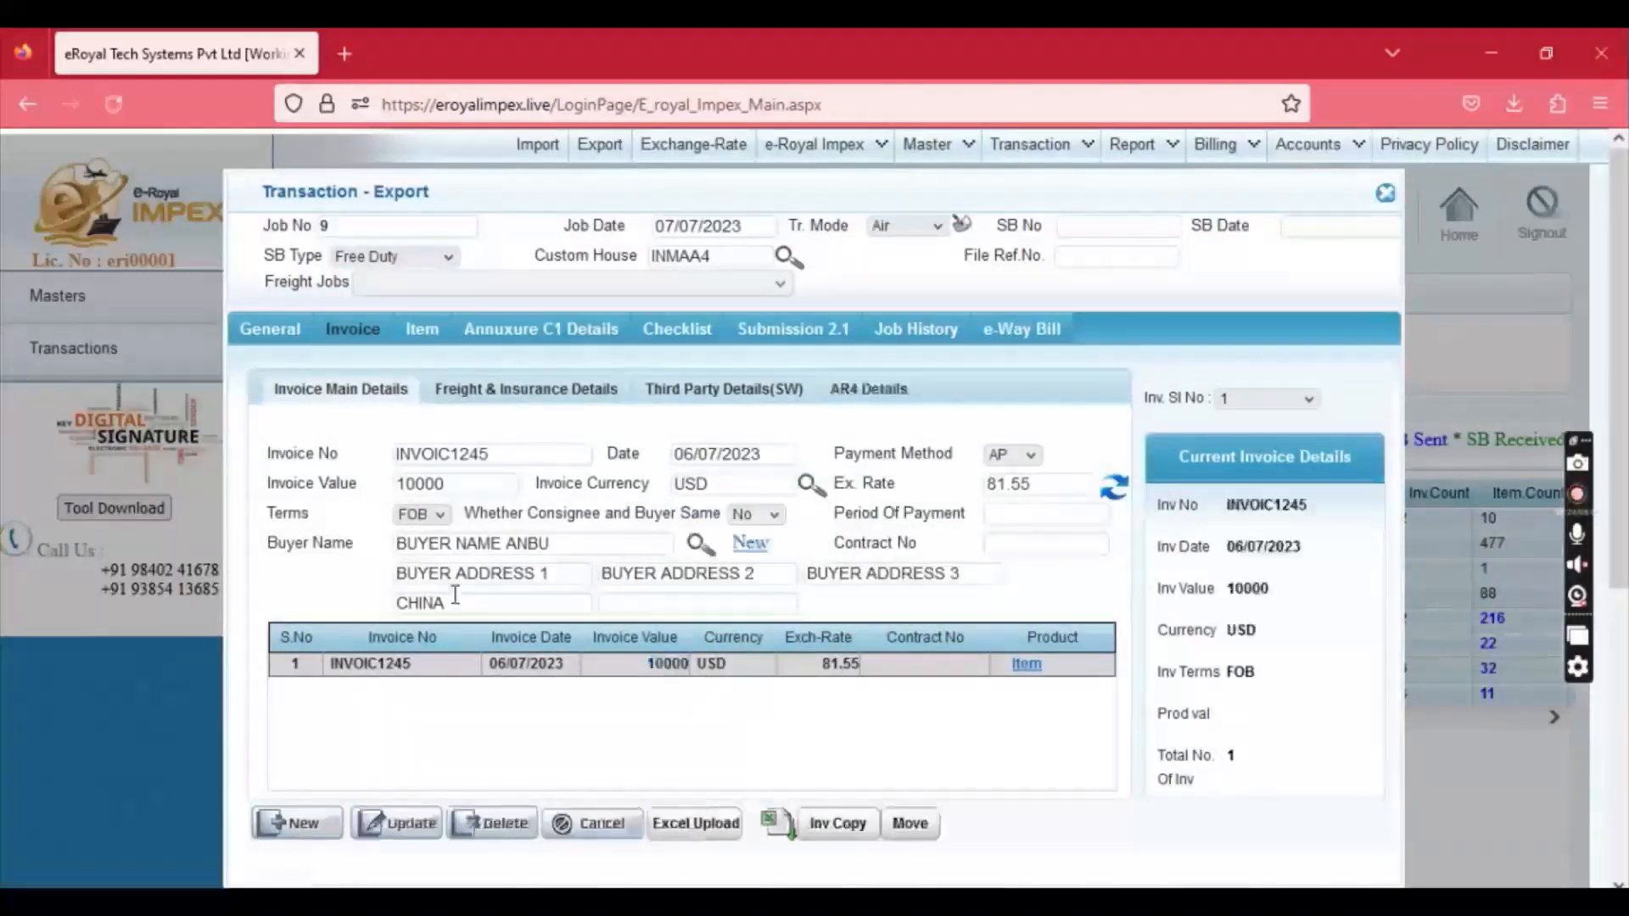
Step: Change the invoice terms from FOB to CIF and apply the update
left_click(439, 517)
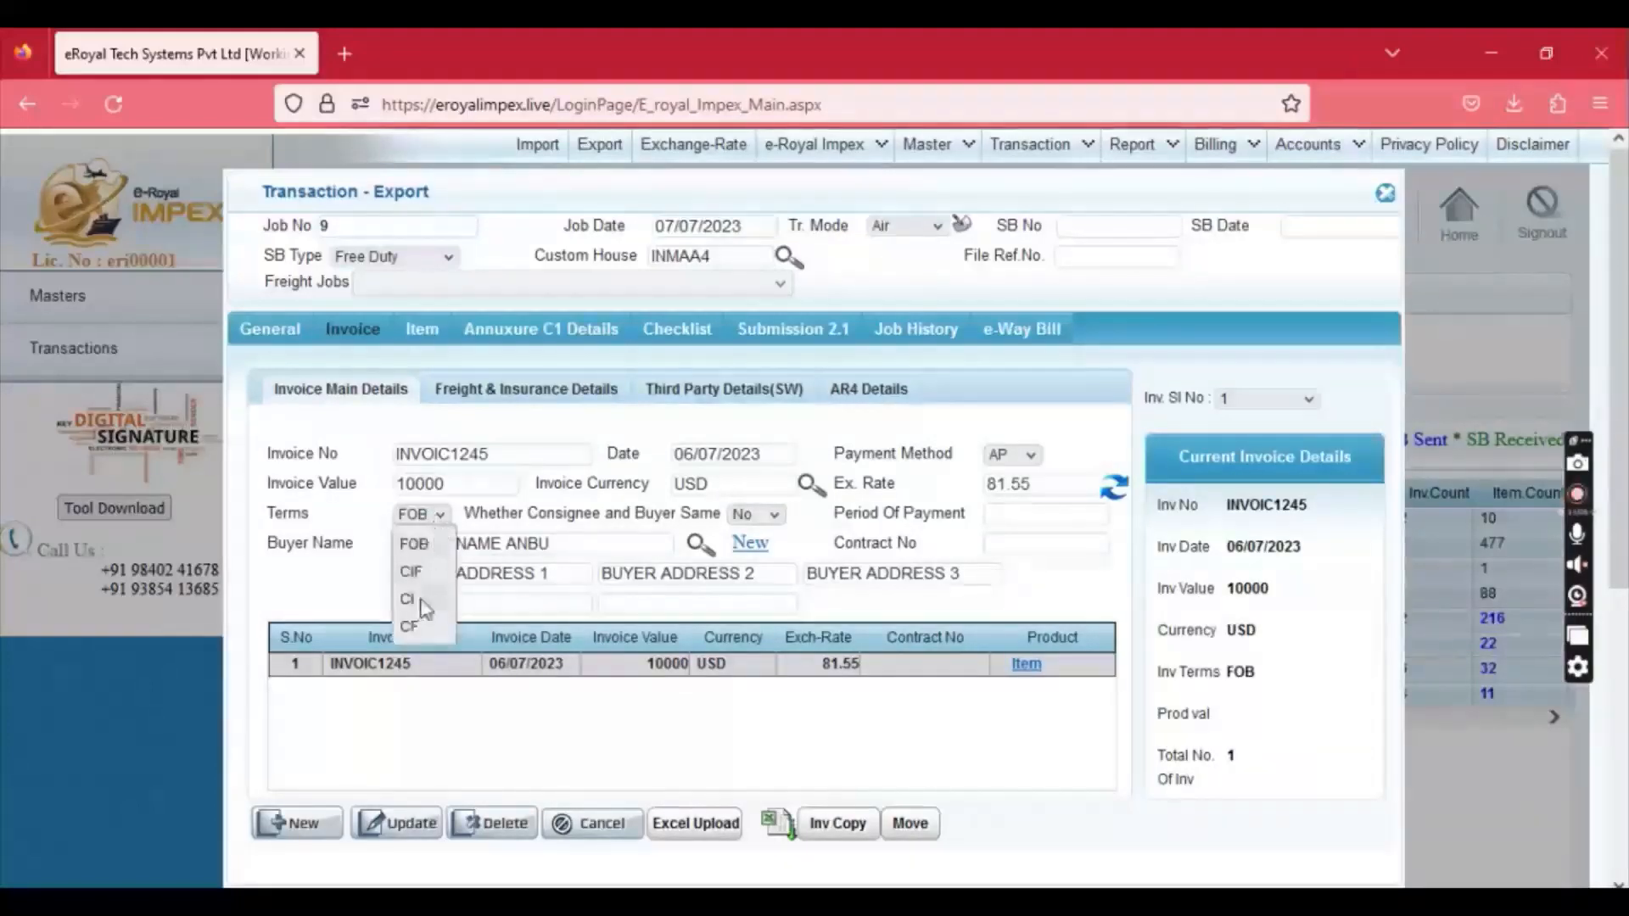
left_click(411, 572)
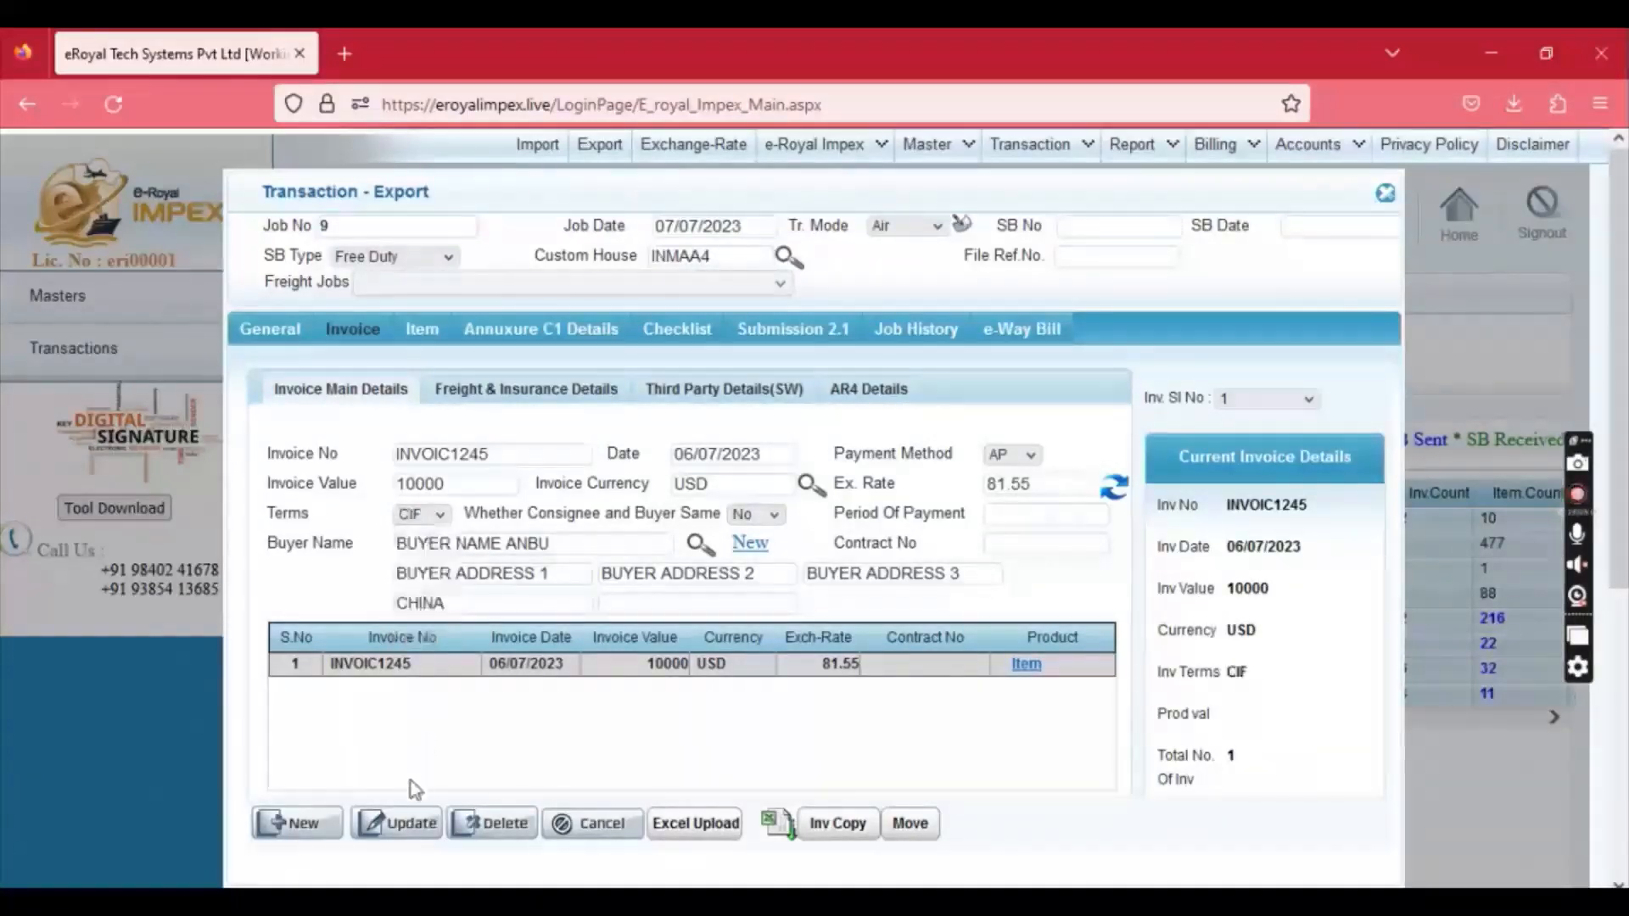
left_click(410, 823)
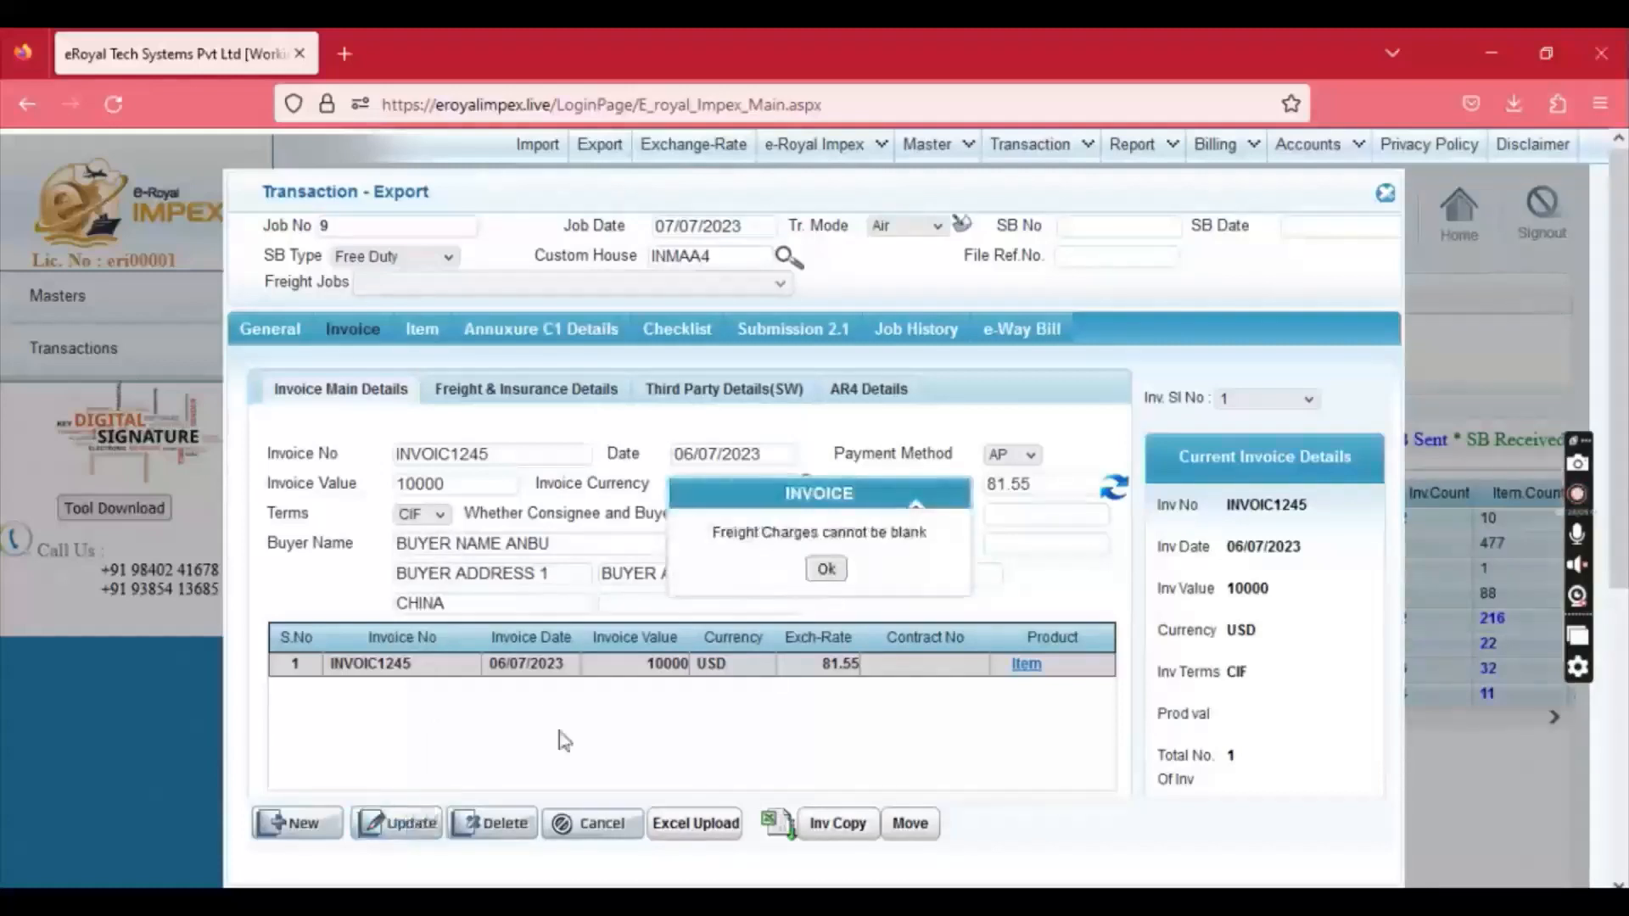
left_click(826, 568)
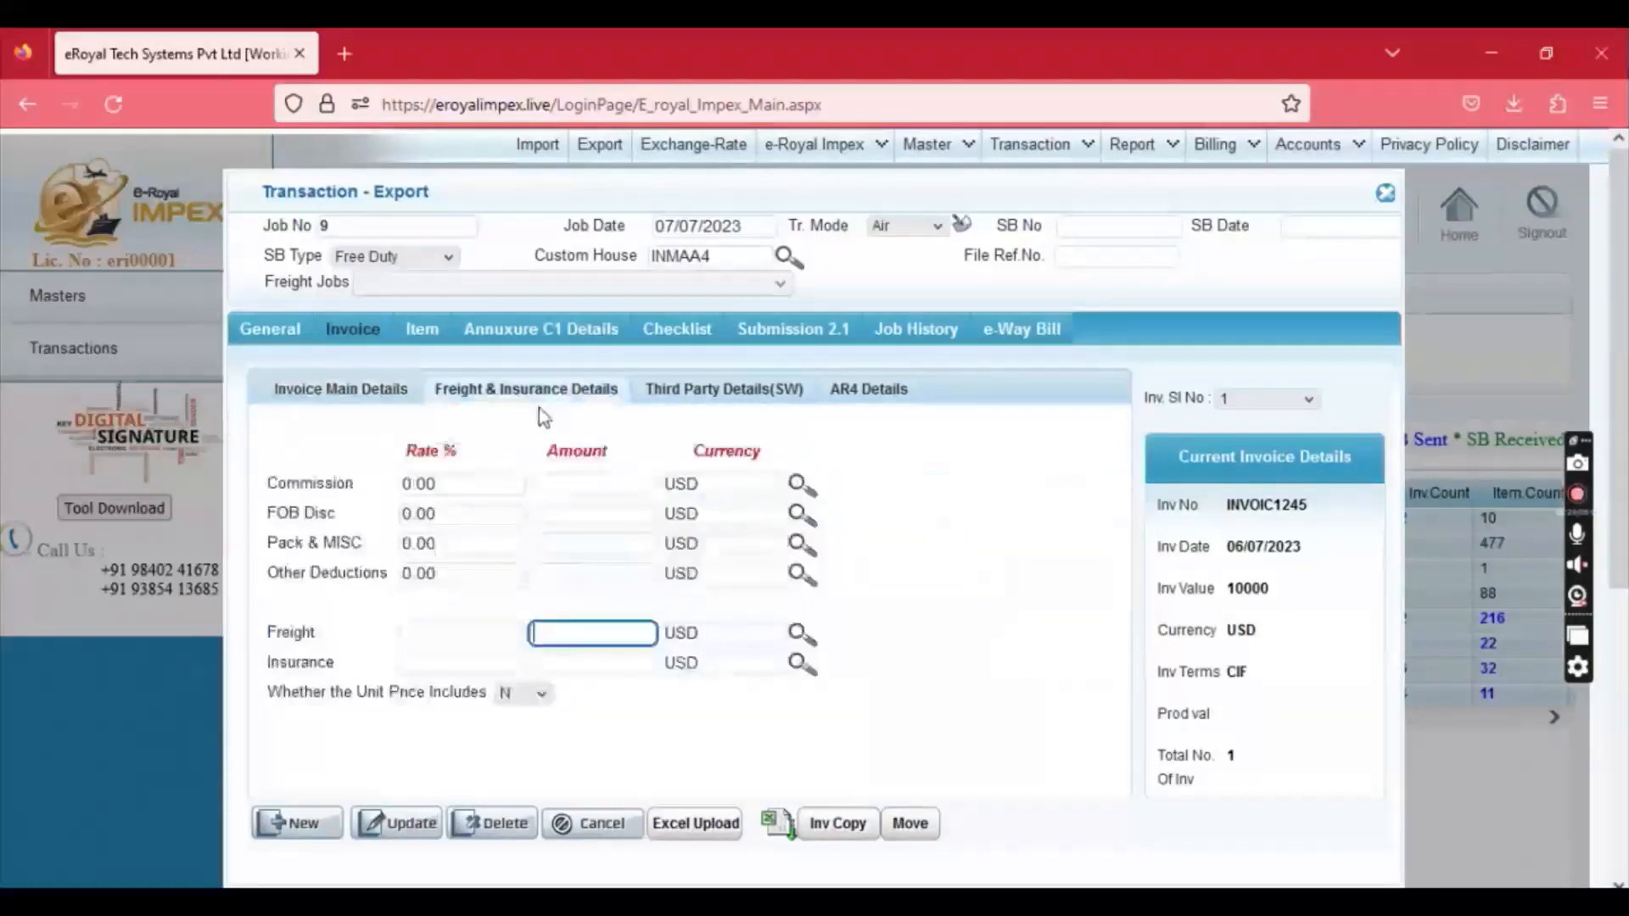
Step: Enter freight 10 and insurance 10 USD and update the invoice
left_click(593, 632)
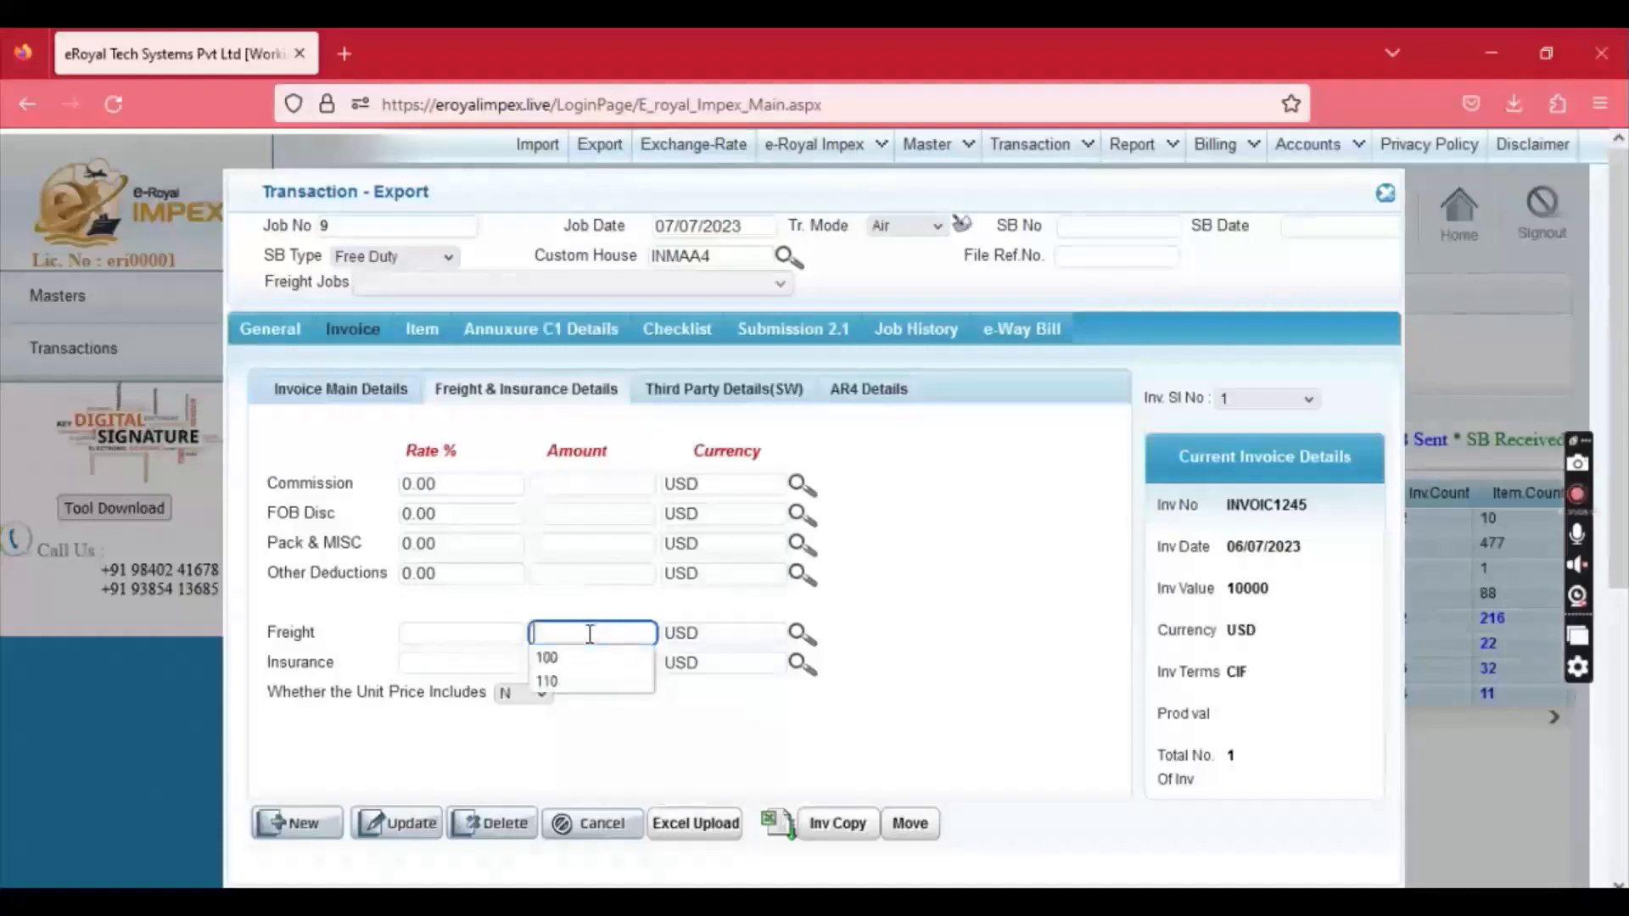
key("Tab")
key("Tab")
key("Tab")
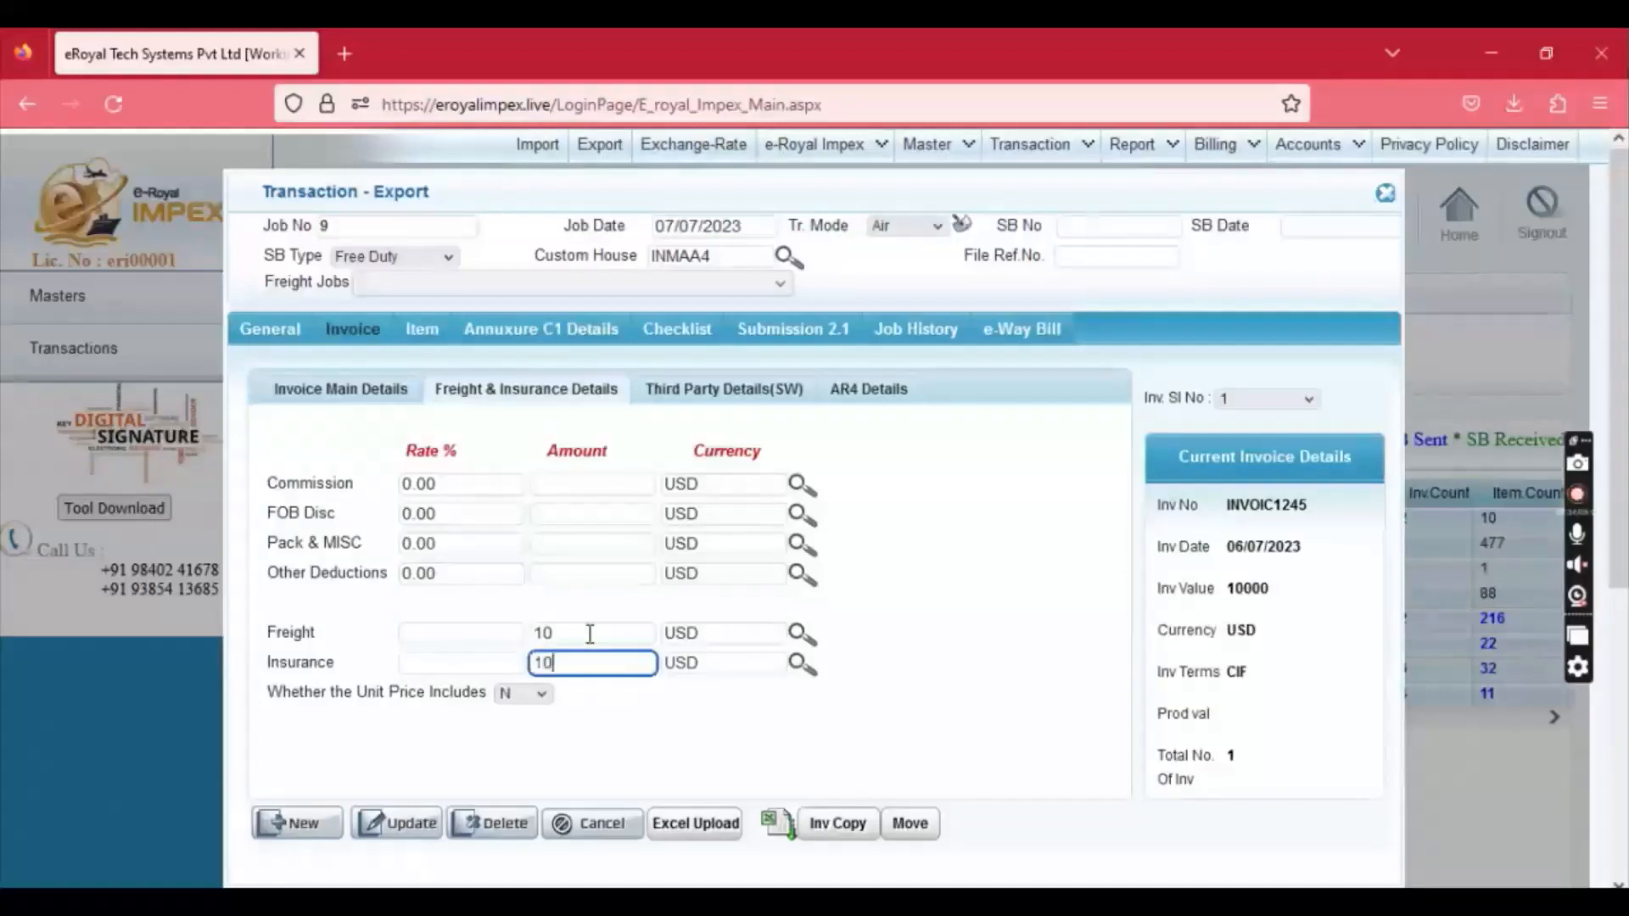
left_click(393, 823)
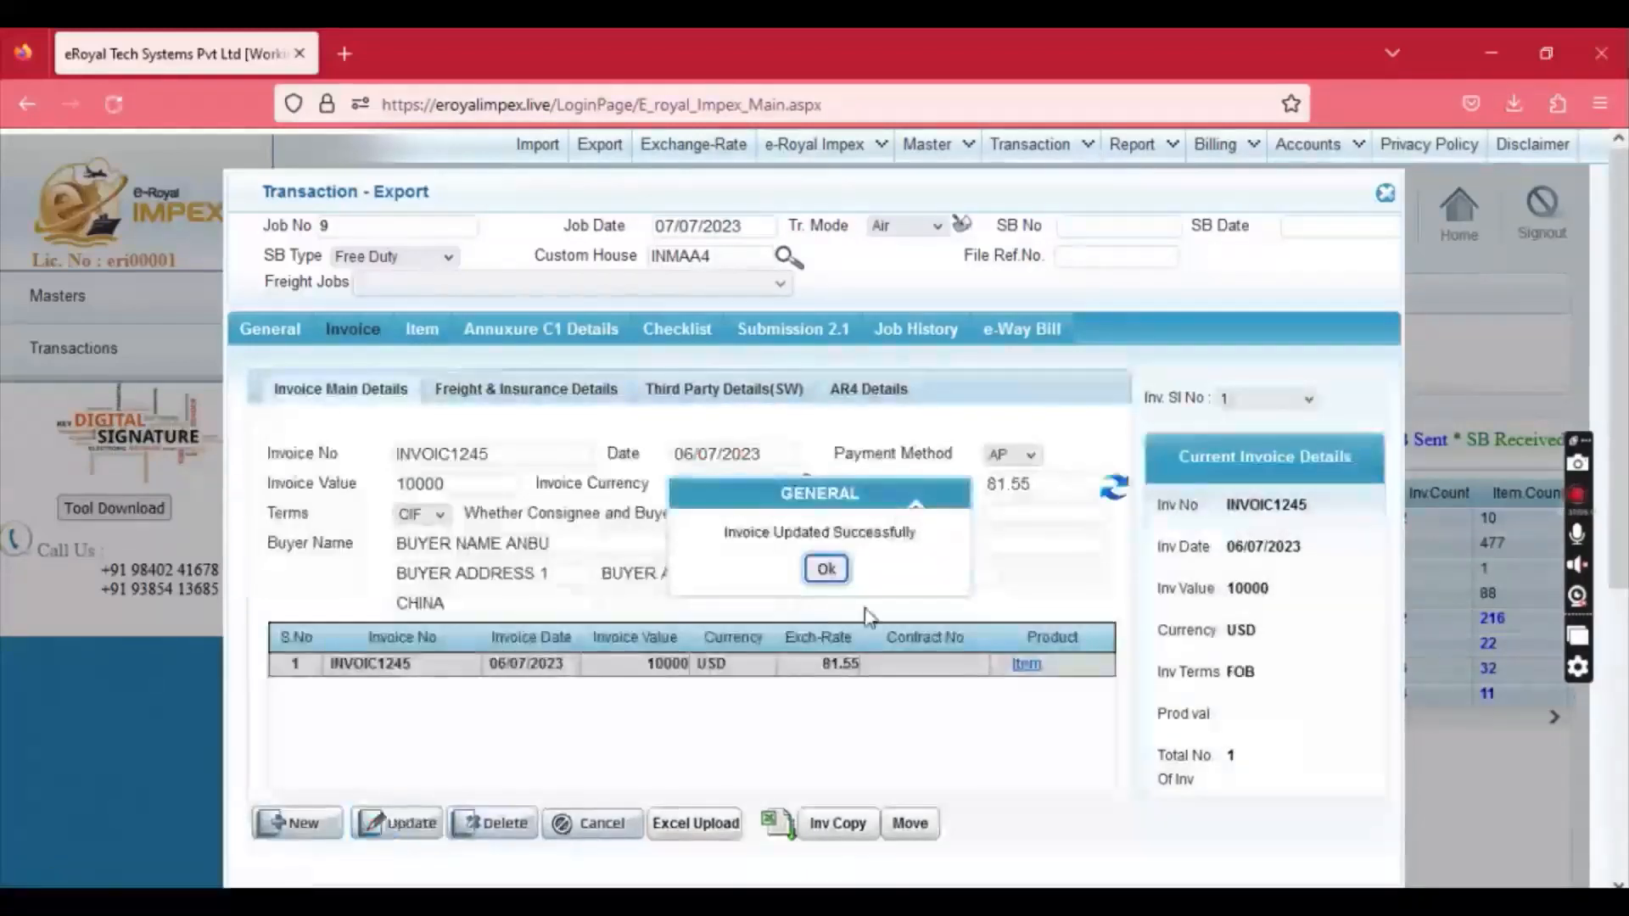
left_click(826, 570)
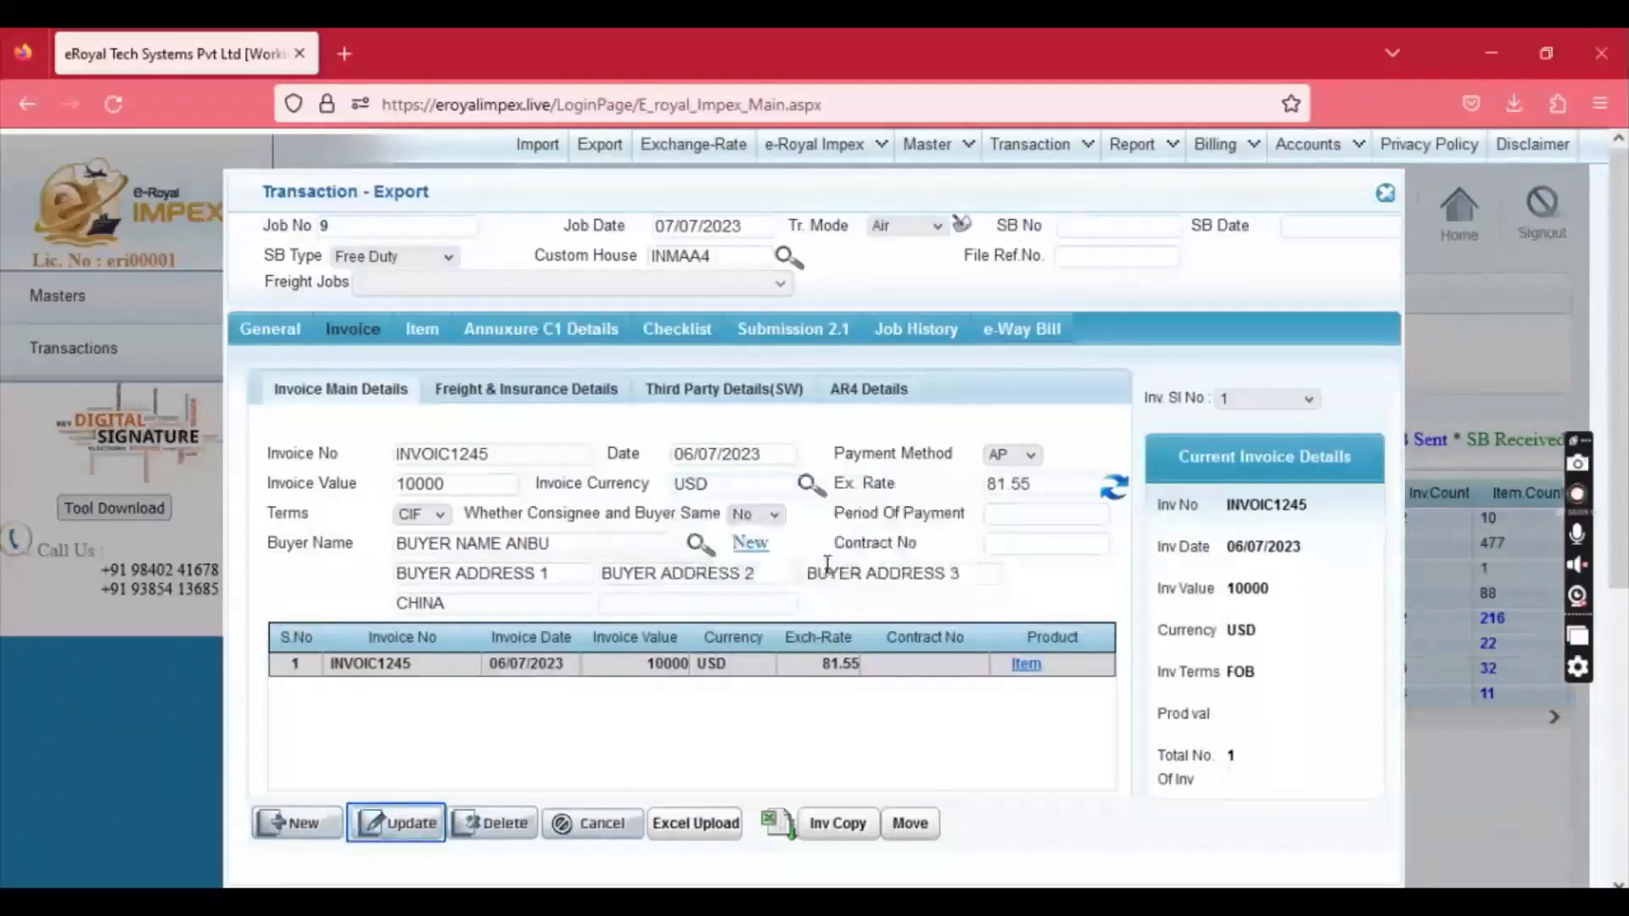
left_click(725, 392)
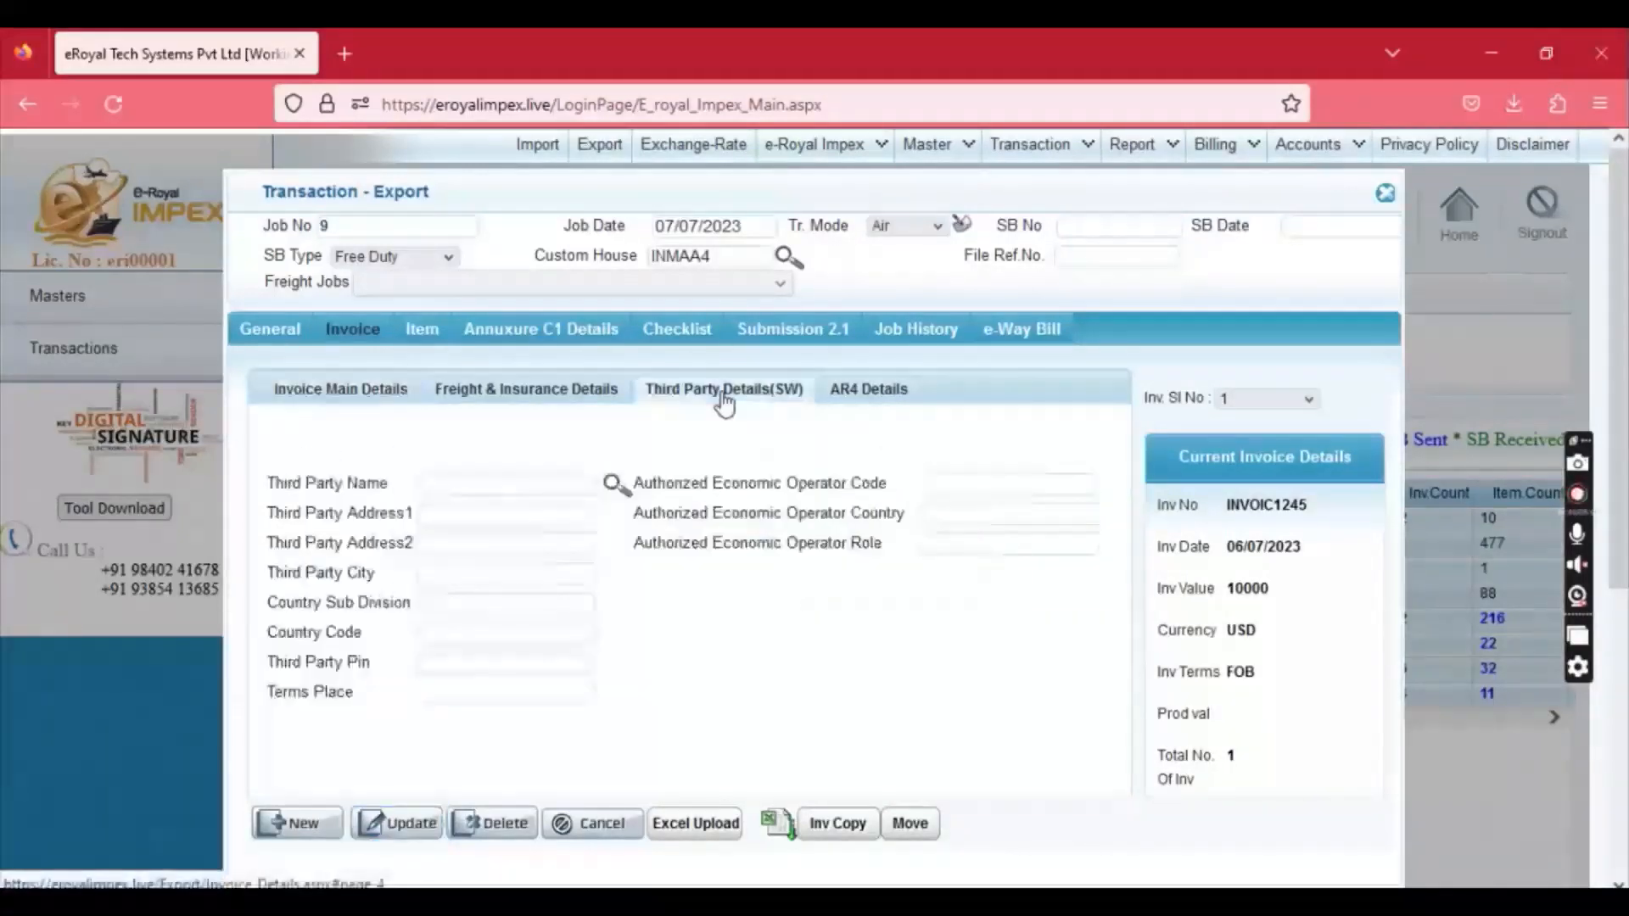
left_click(466, 485)
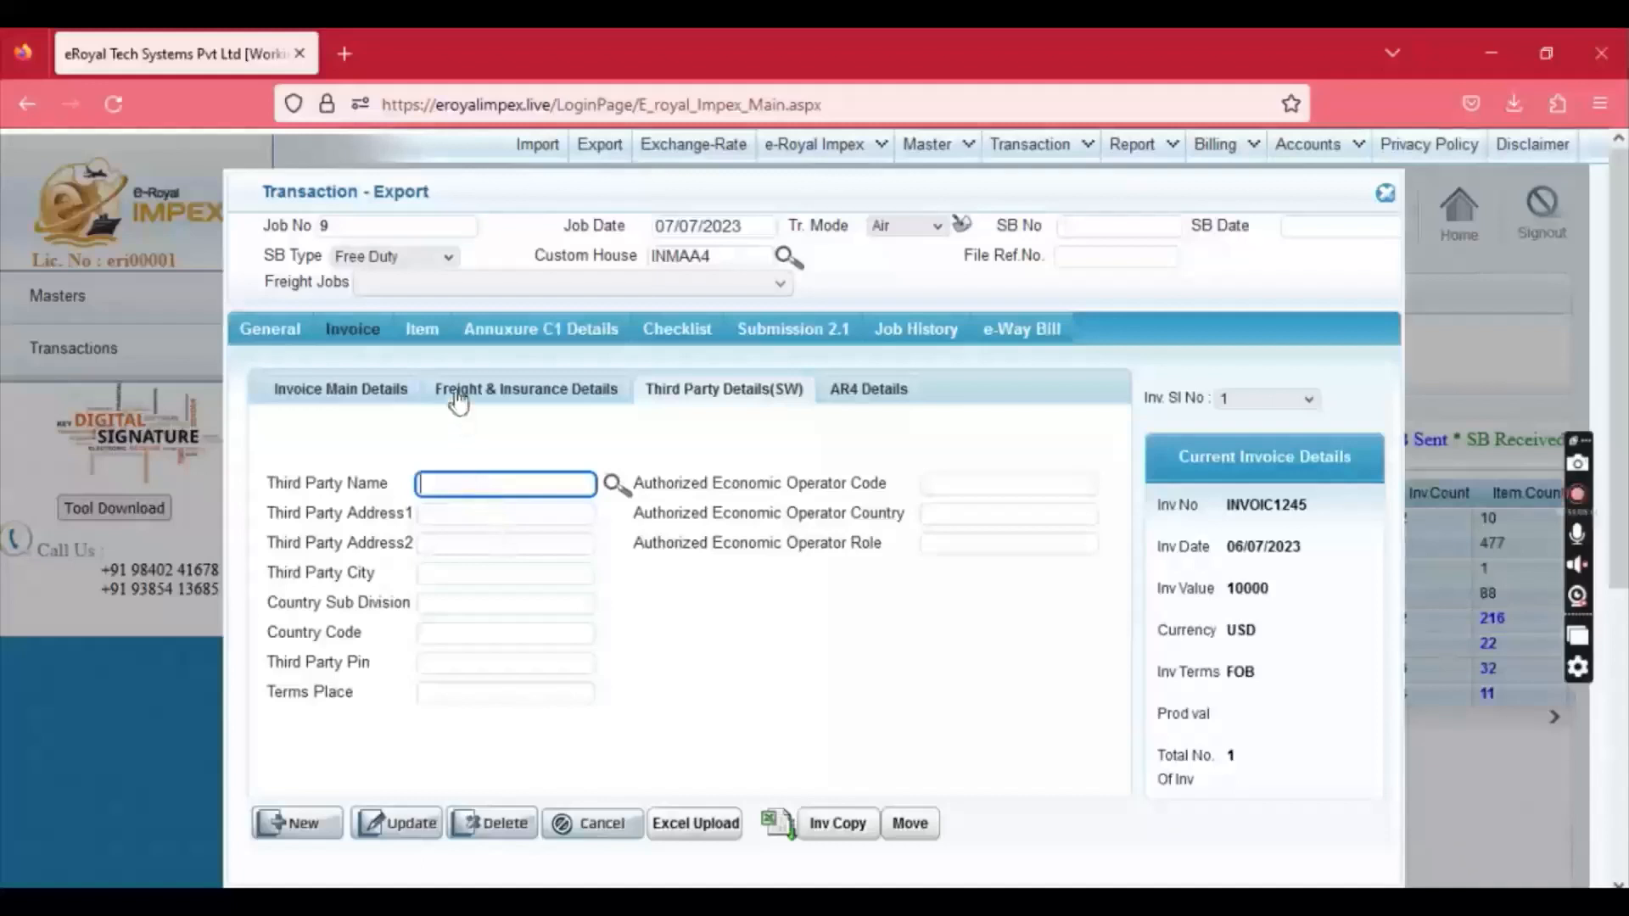
left_click(424, 341)
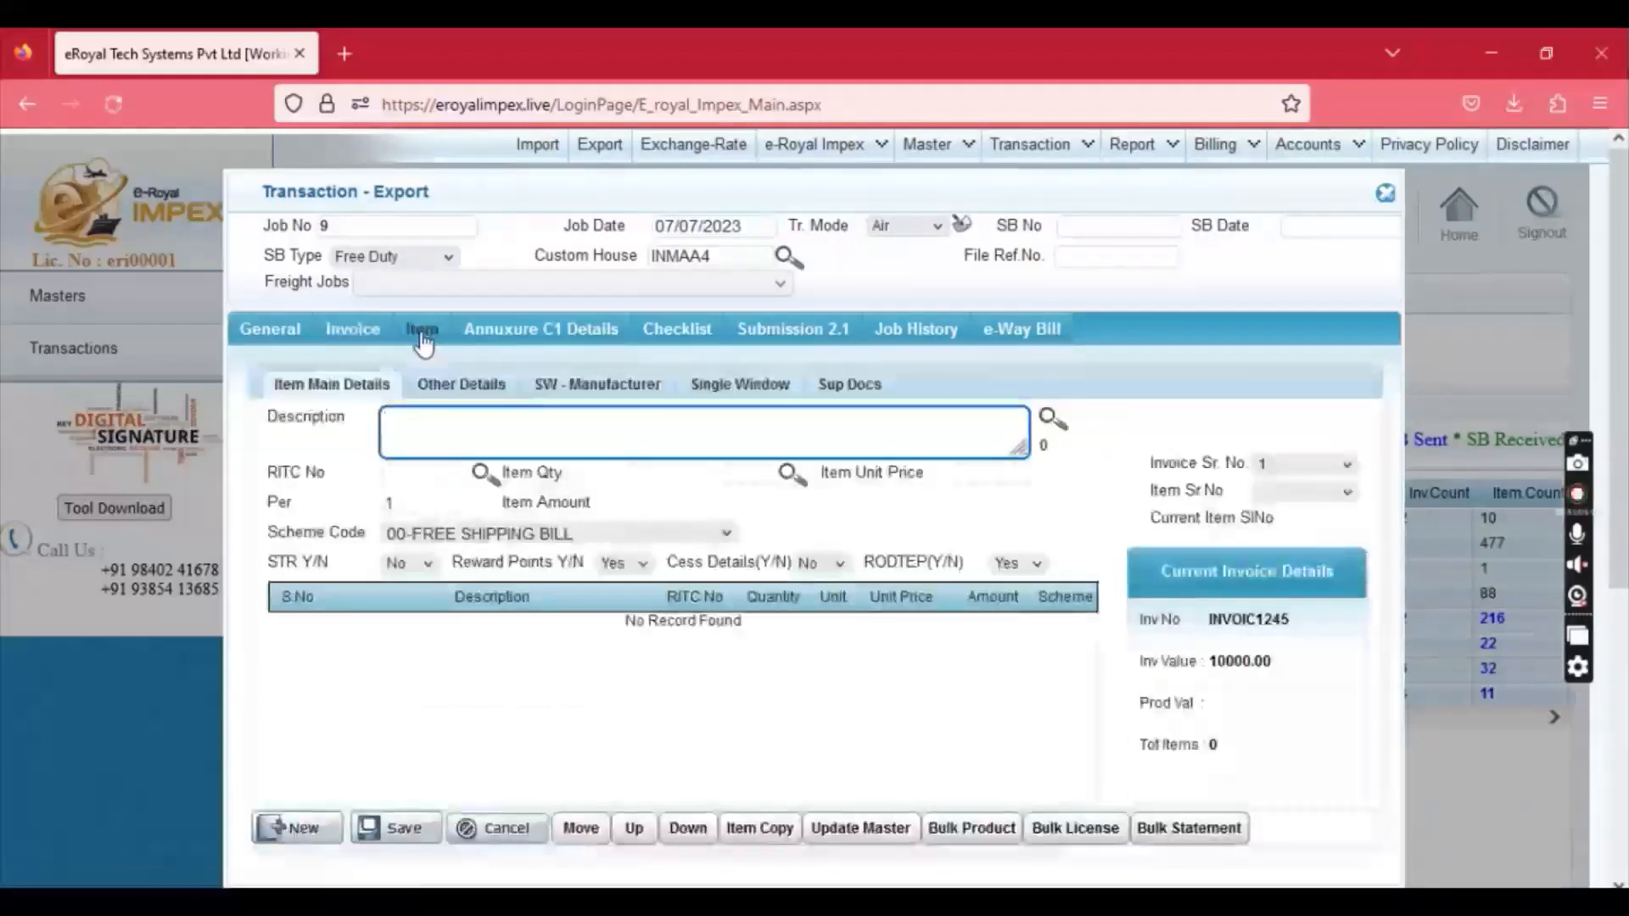
Step: Add the item 'ITEM DESCRIPTION' with RITC 60011010 and quantity 10 PCS
type("ITEM DESCR")
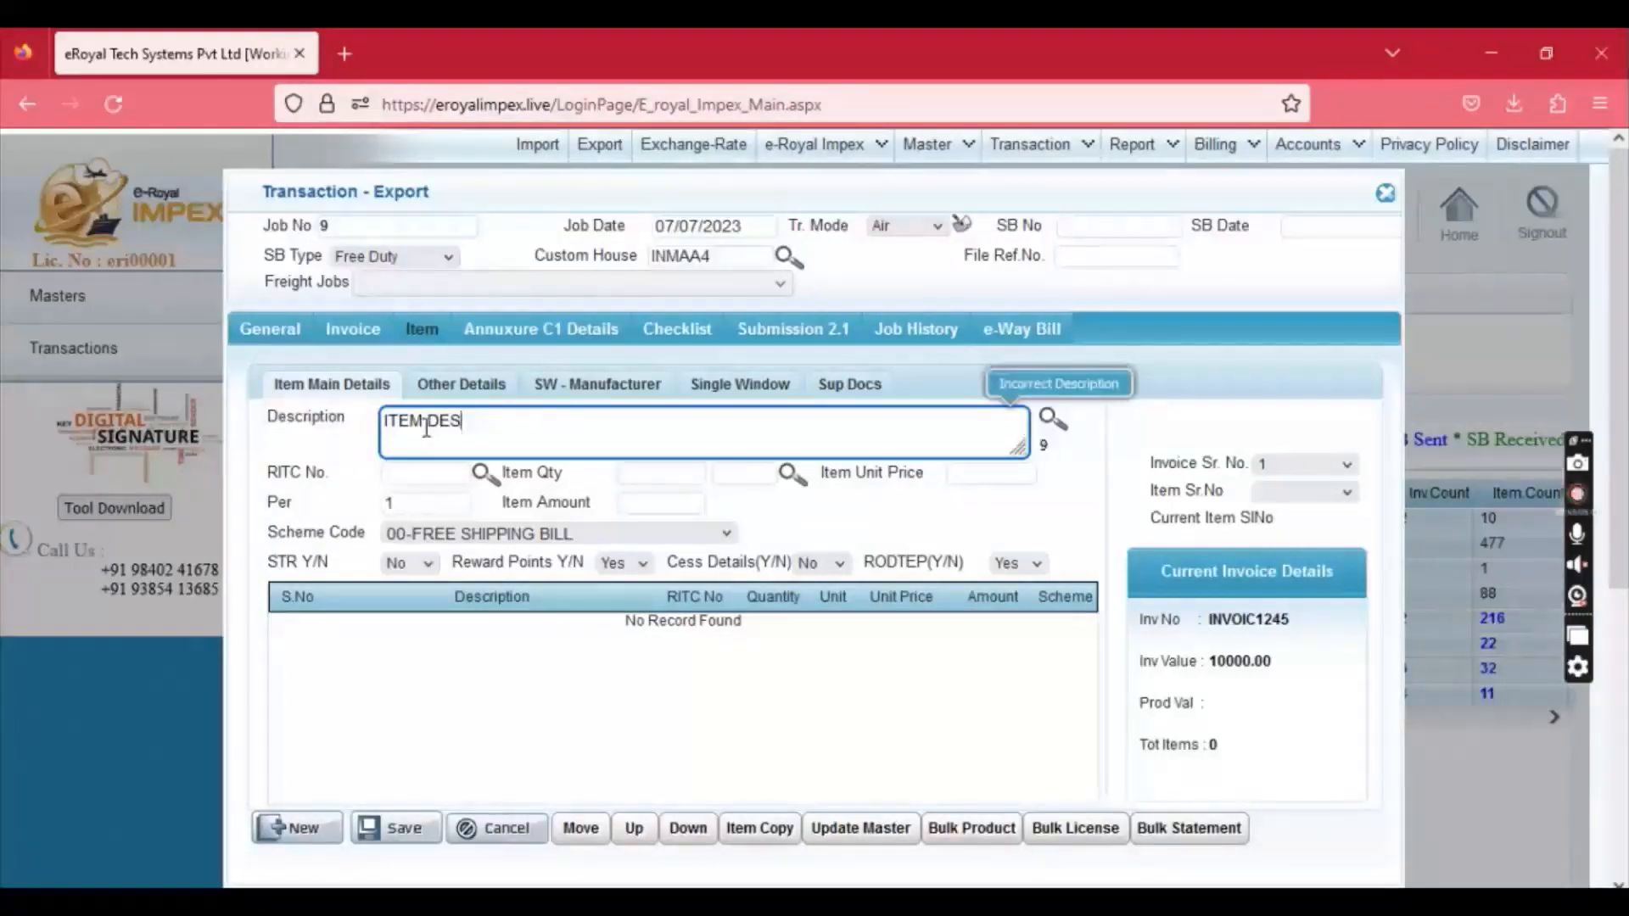
type("IPTION")
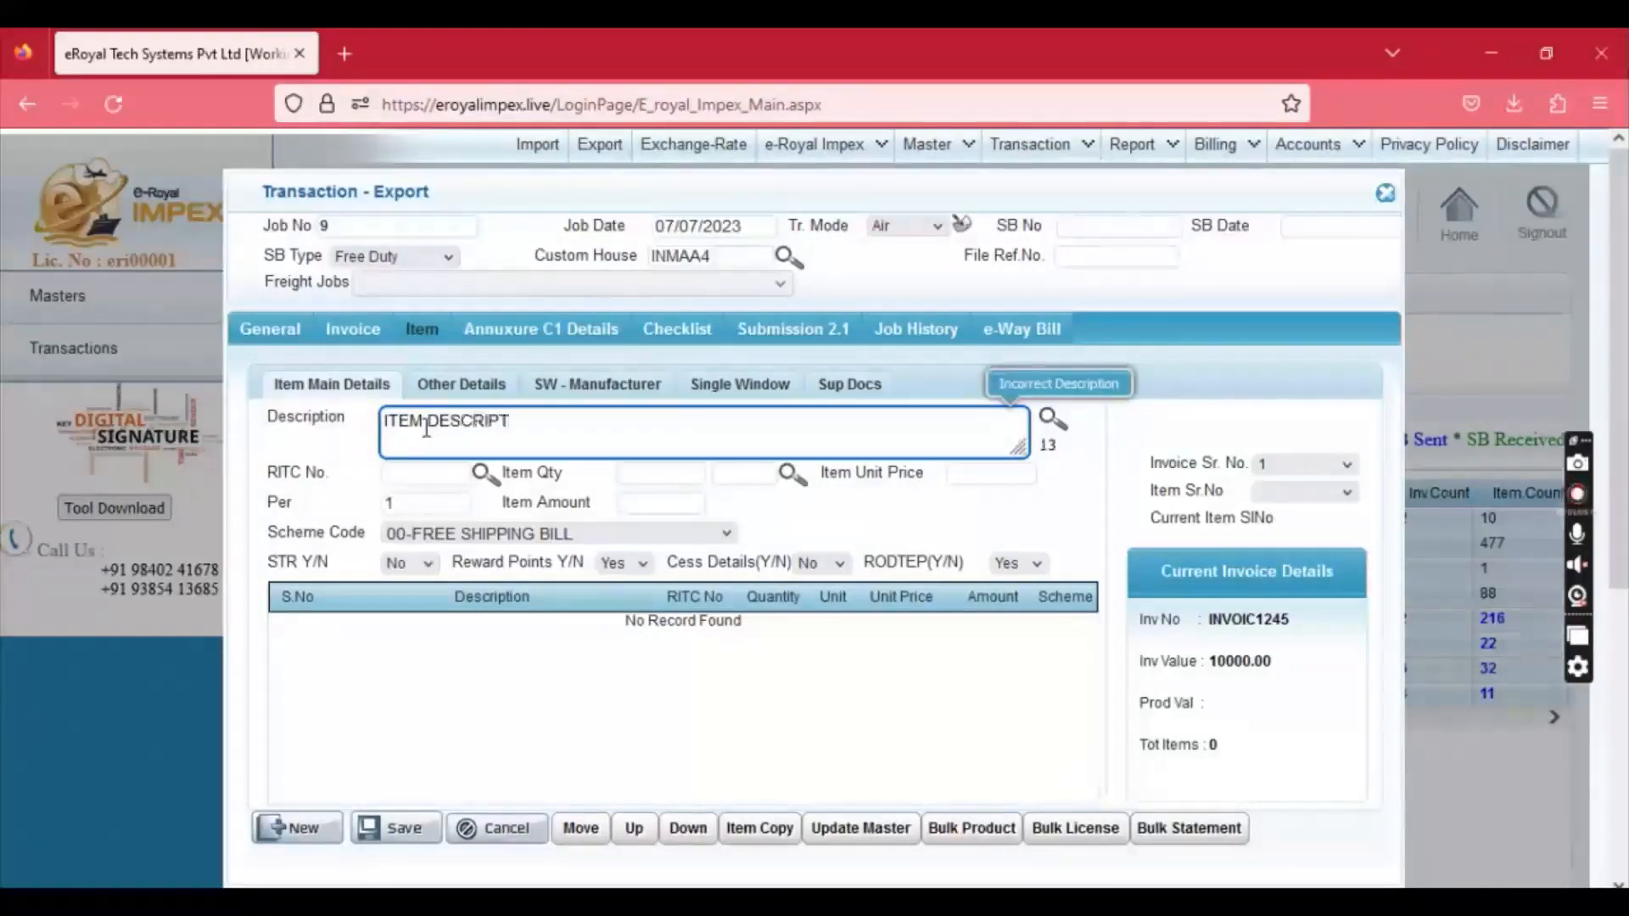
key("Tab")
type("60")
key("Down")
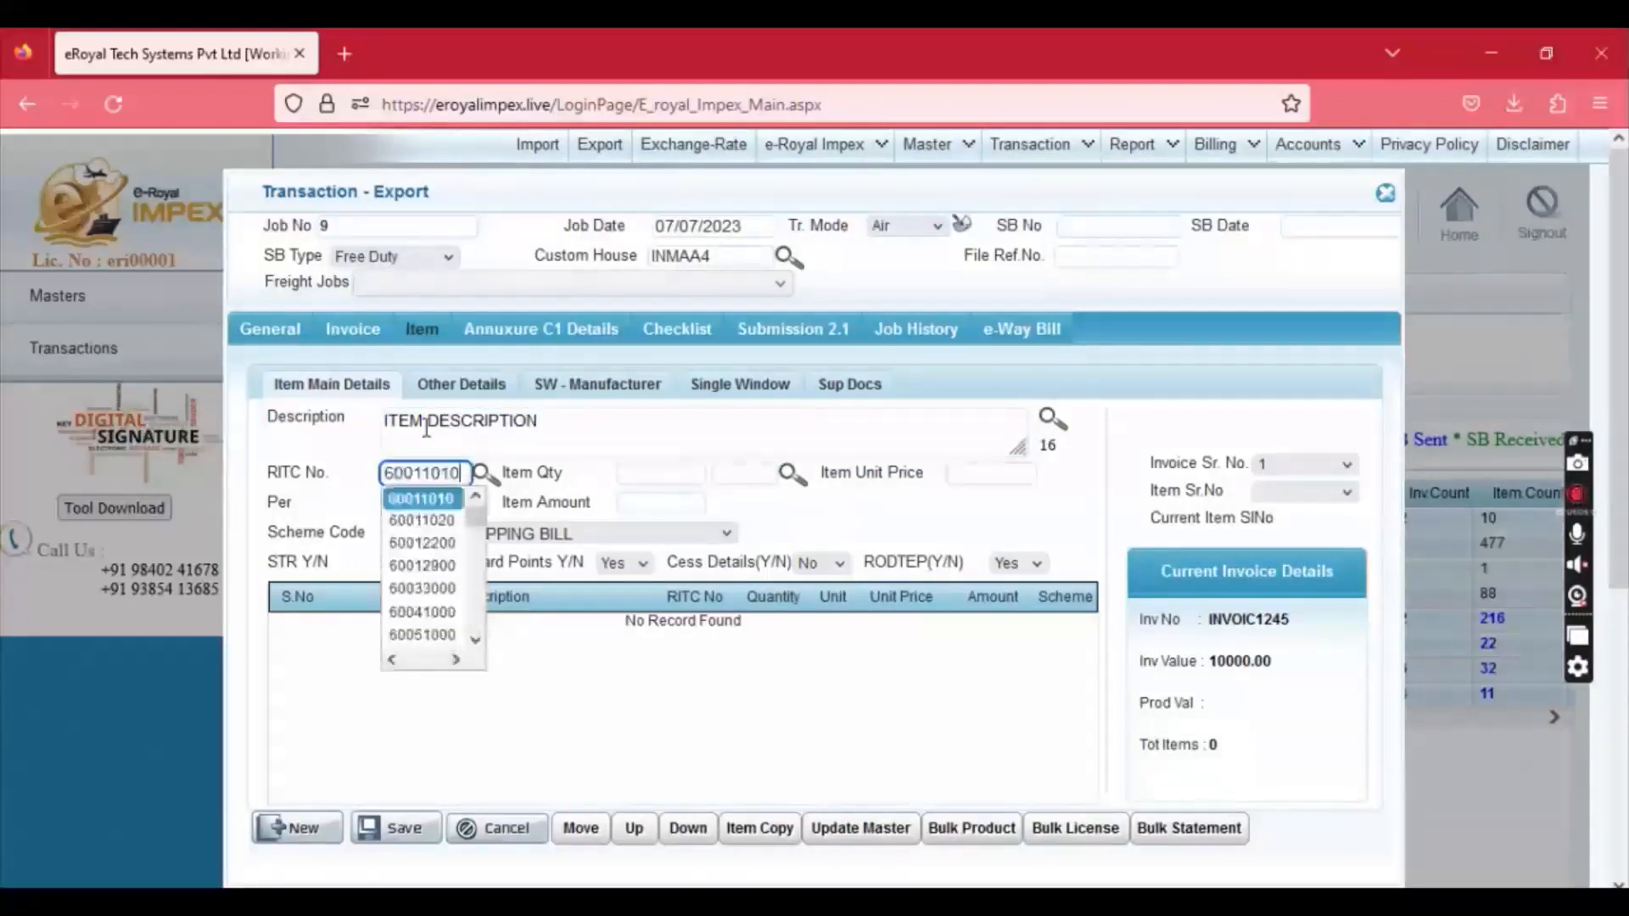
key("Tab")
type("10")
key("Tab")
type("PCS")
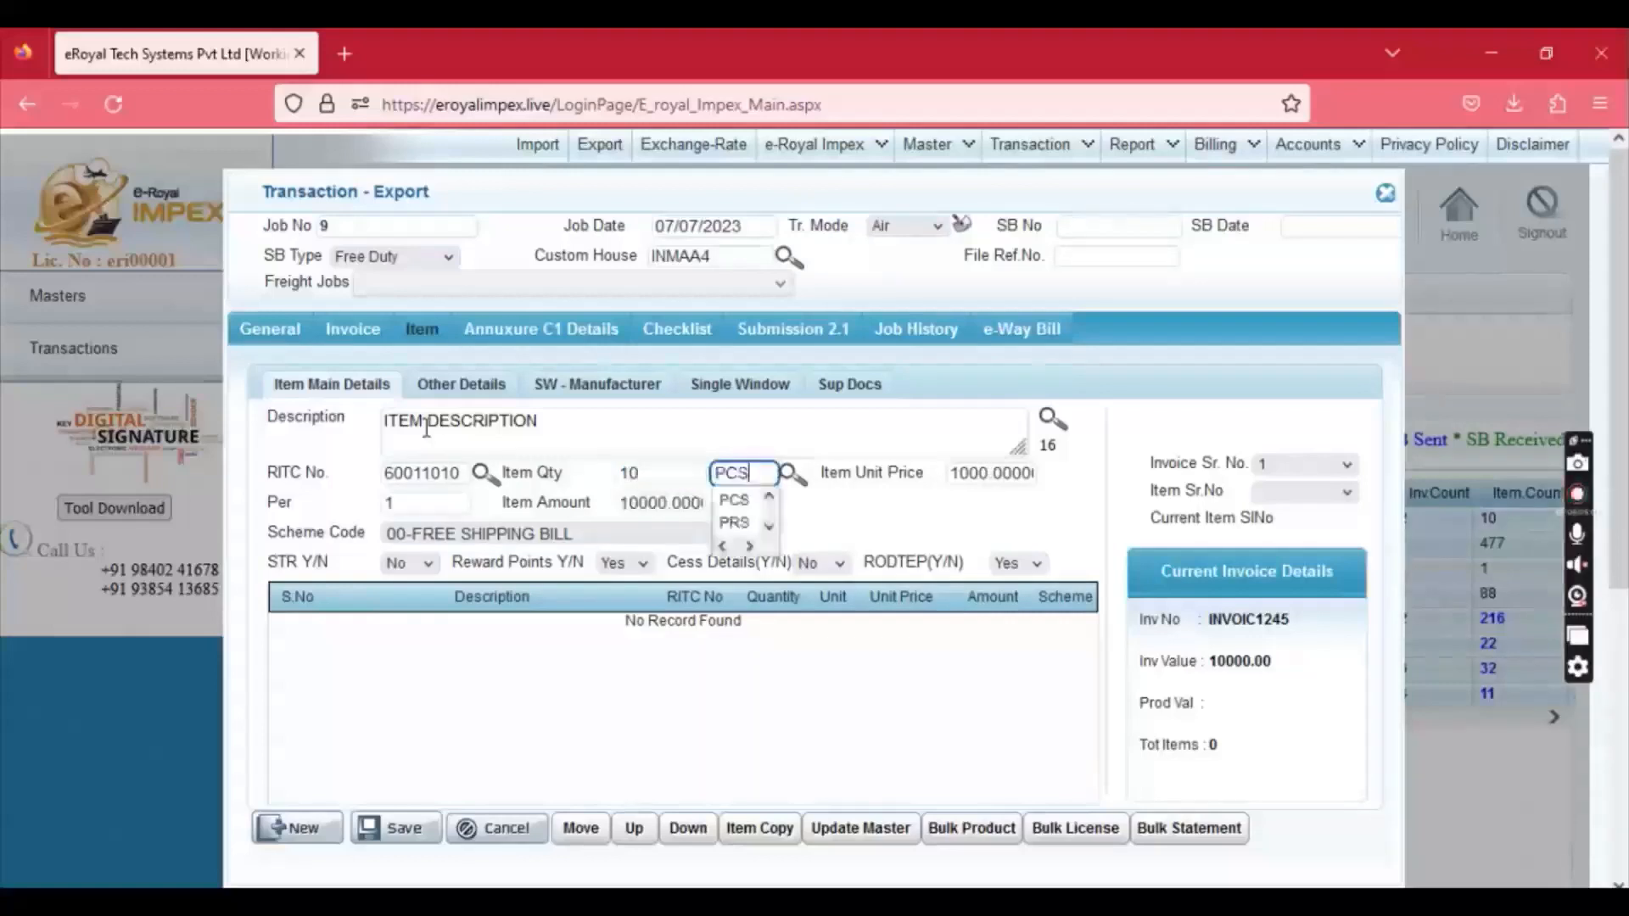
key("Down")
key("Tab")
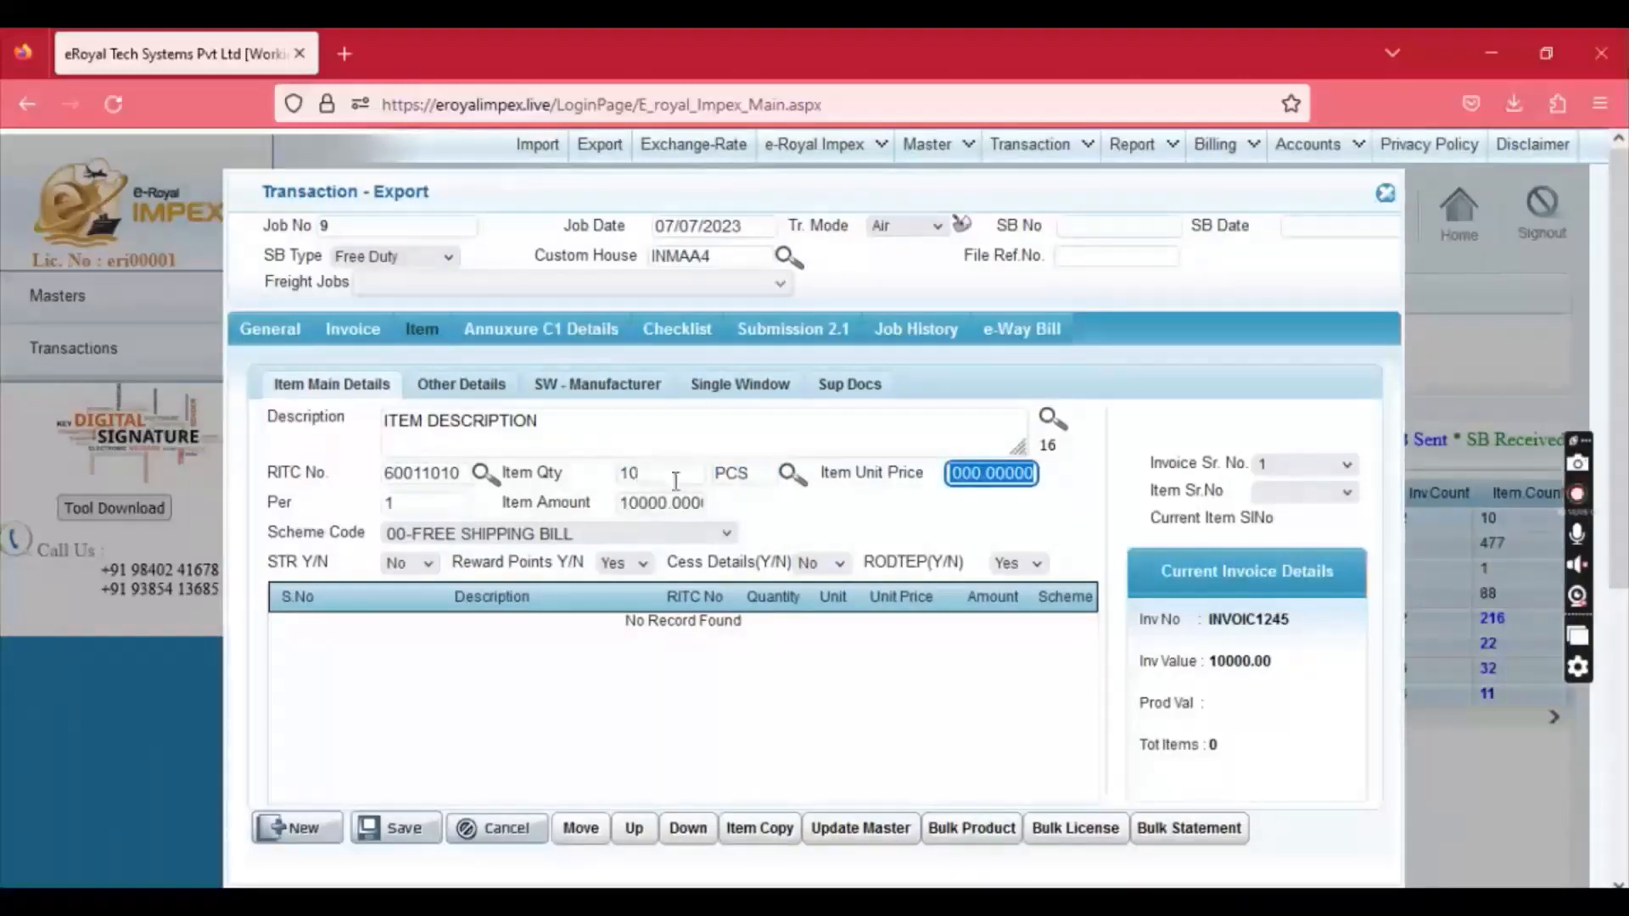
triple_click(506, 508)
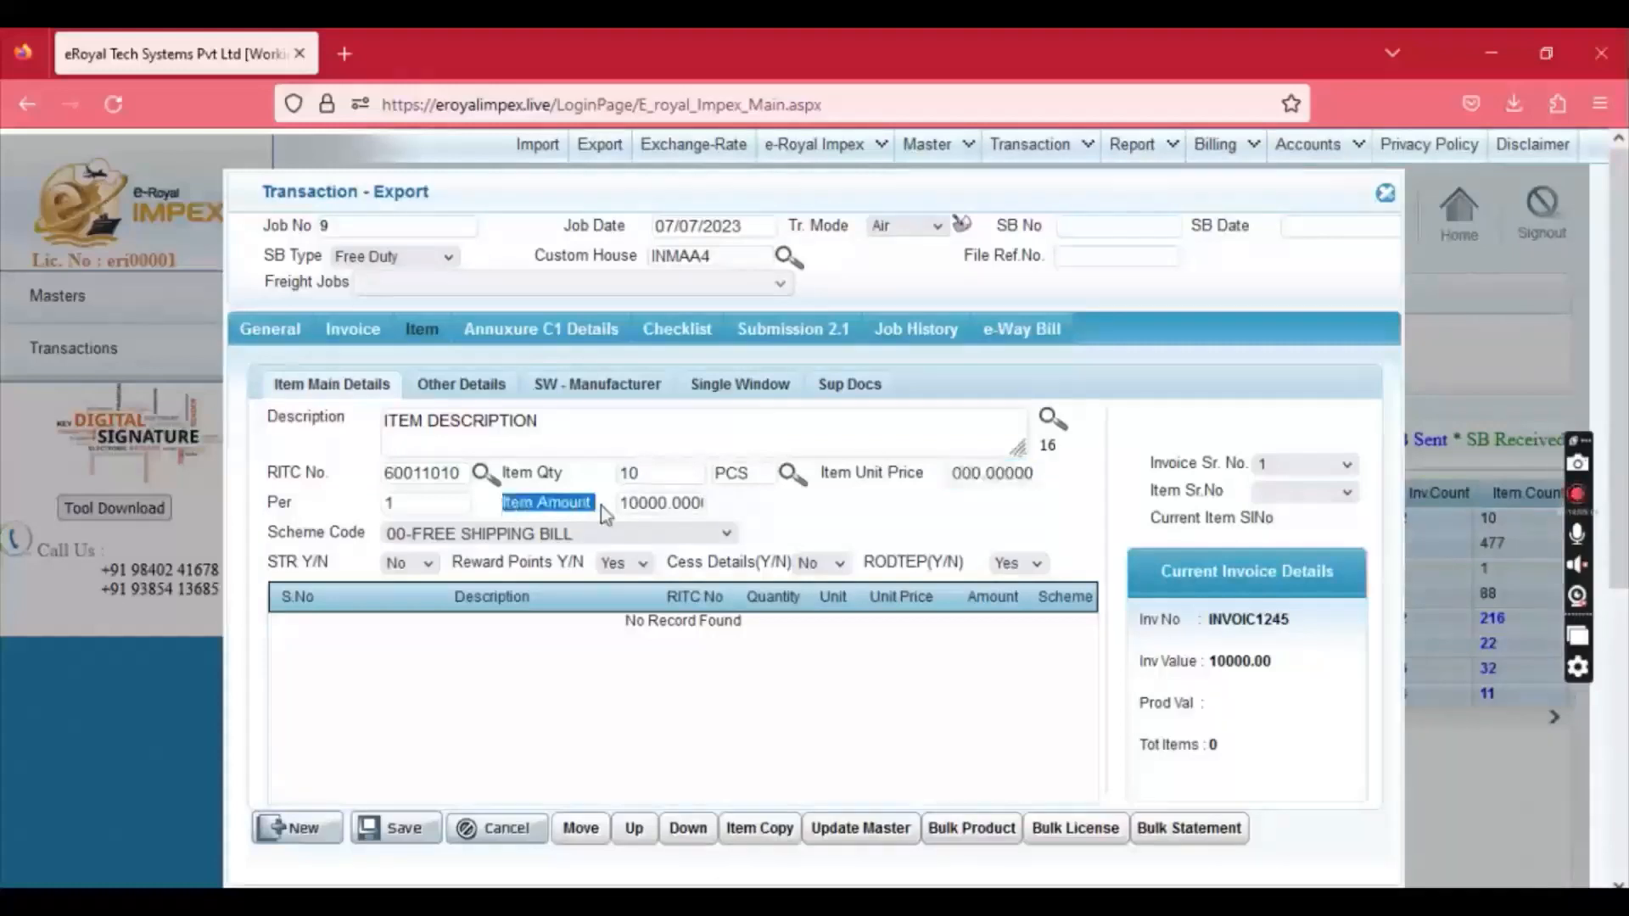
Step: Set the item's scheme code to 19-DRAWBACK (DBK)
left_click(474, 534)
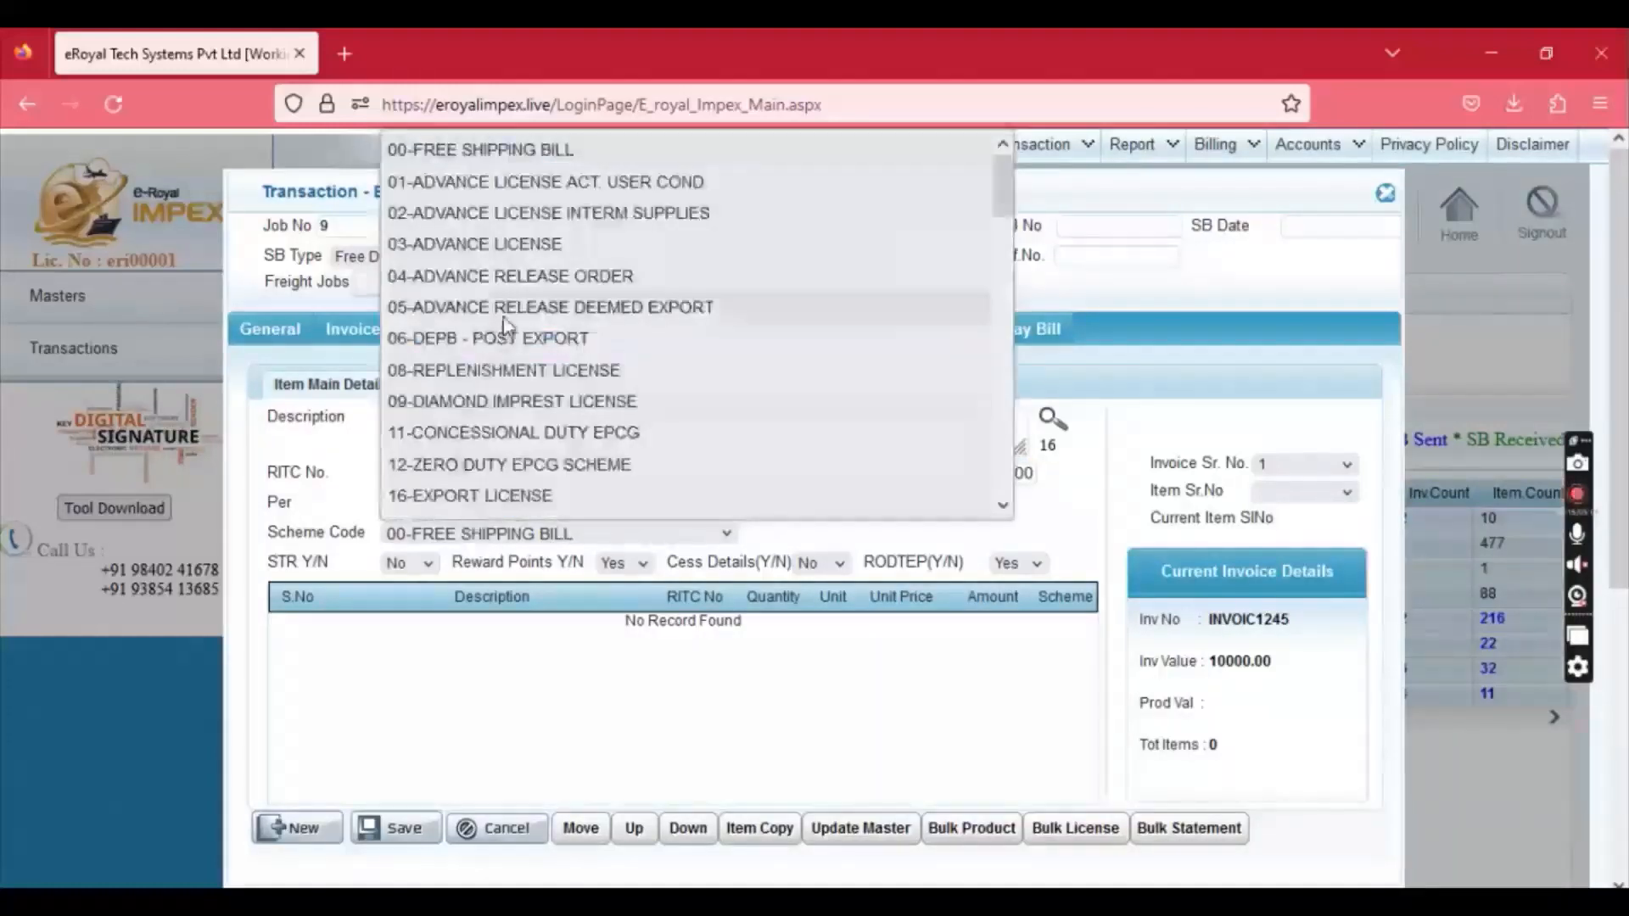
scroll(486, 252, "down", 4)
scroll(486, 255, "down", 4)
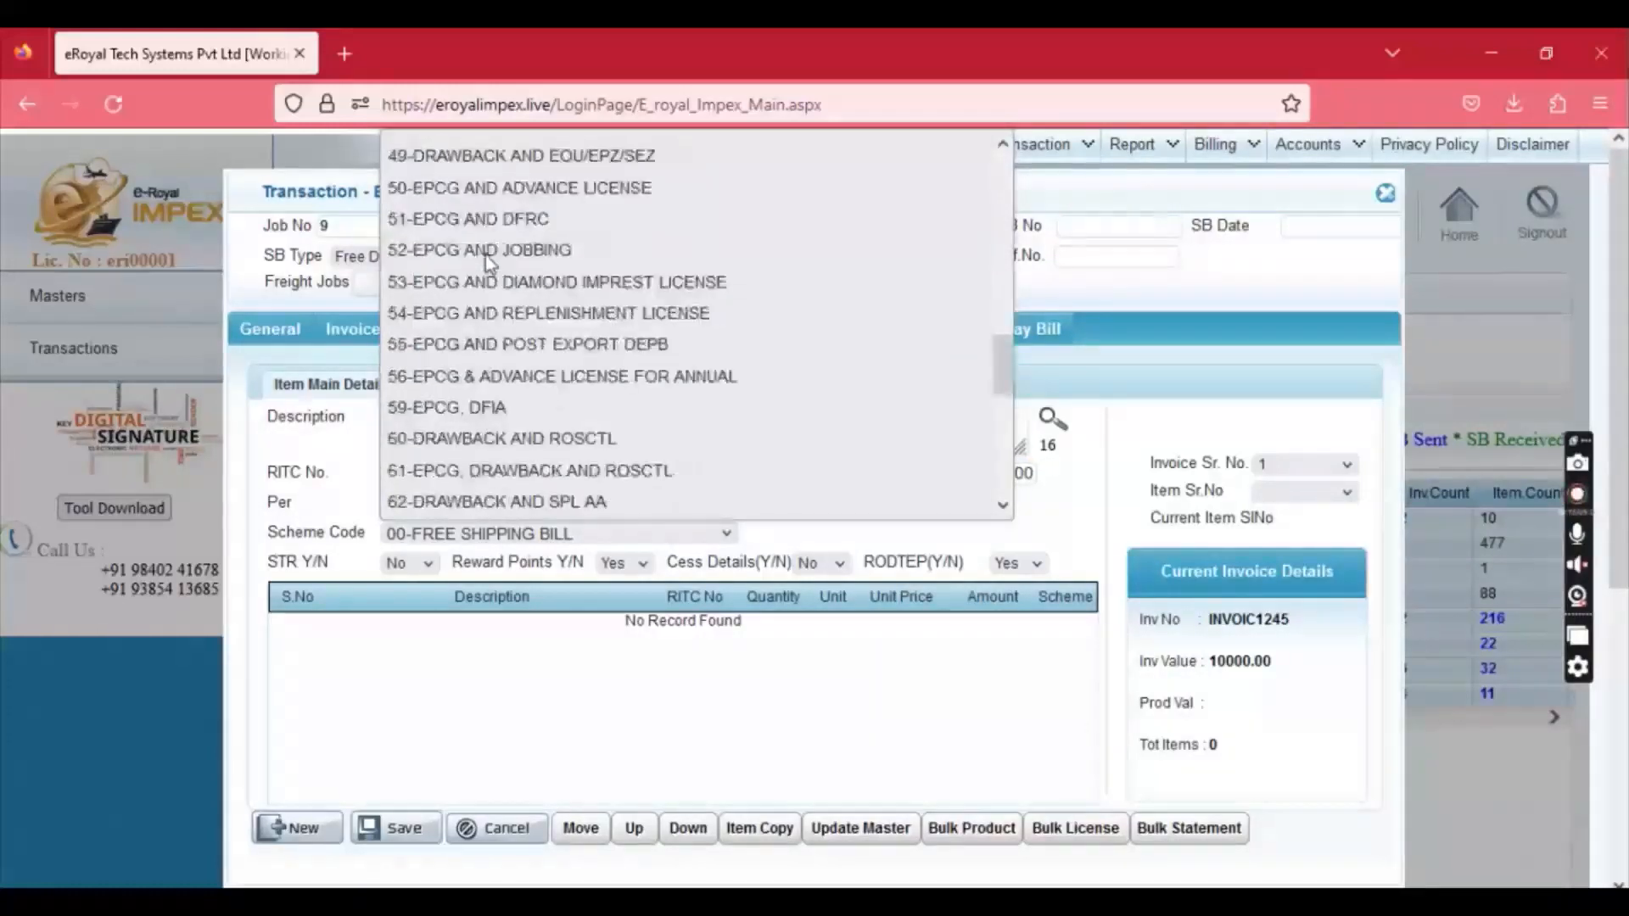
scroll(485, 256, "up", 8)
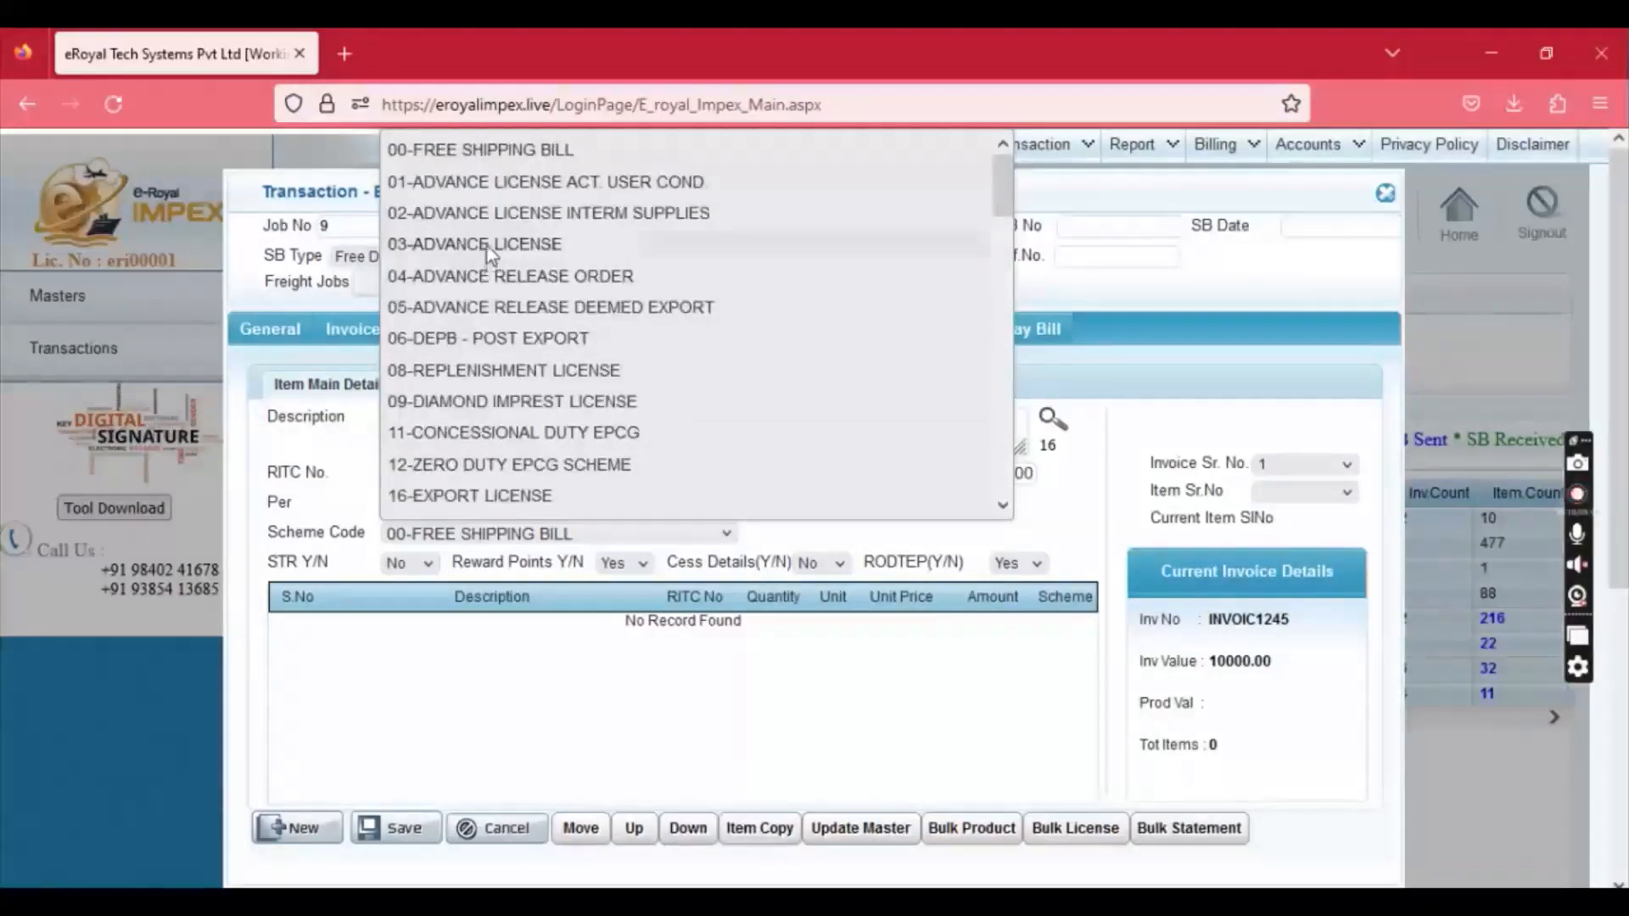
scroll(487, 246, "down", 4)
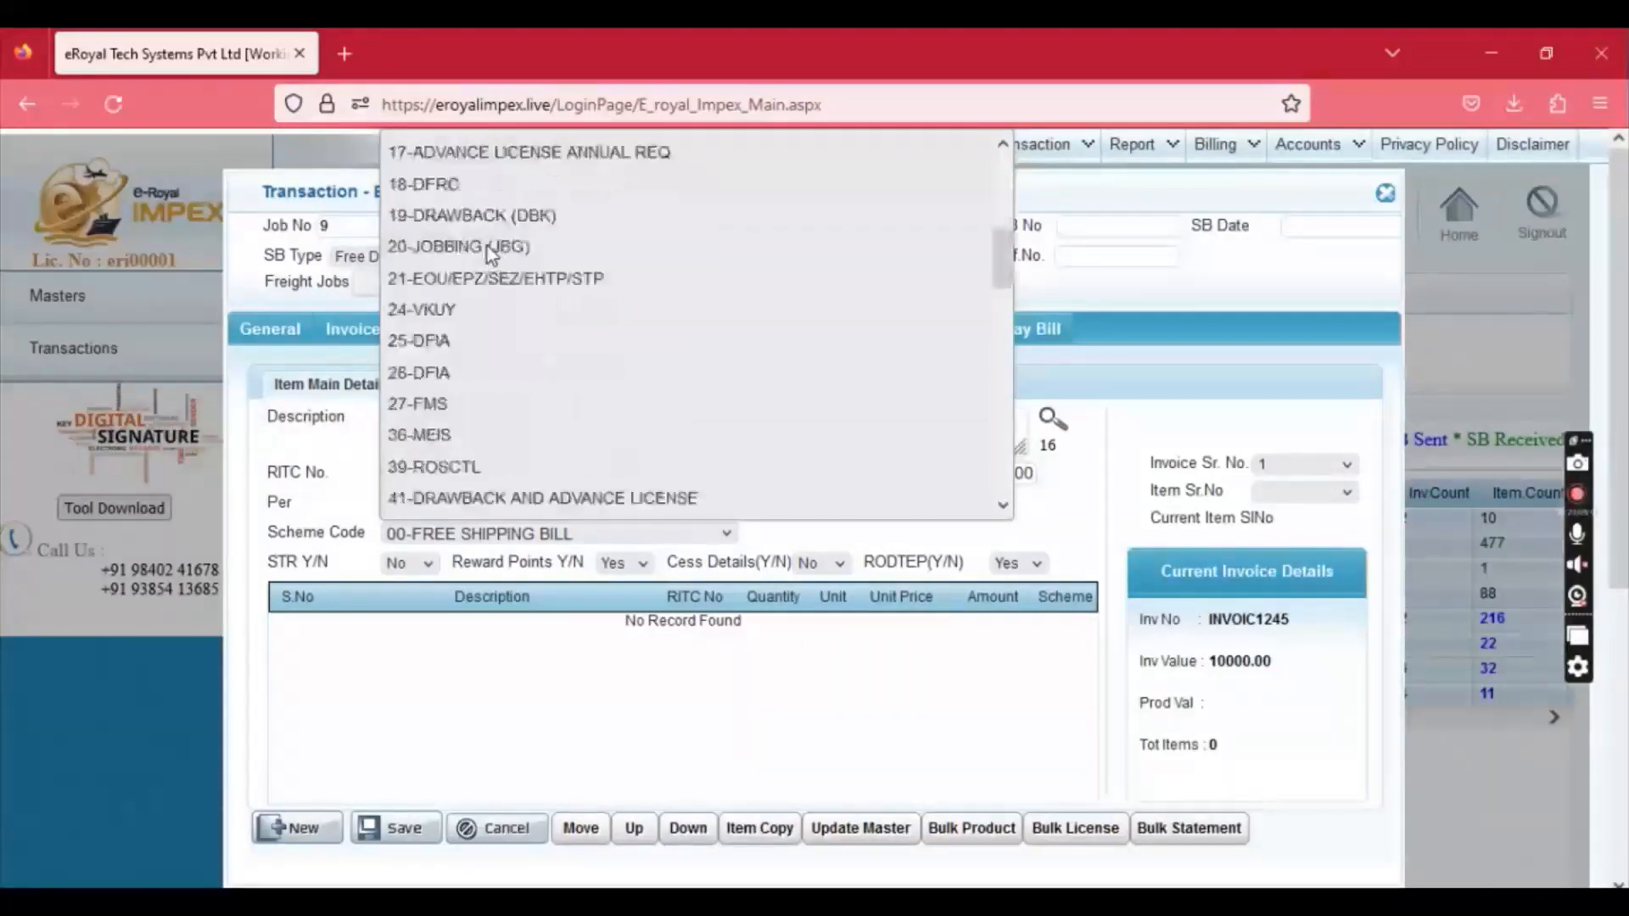
scroll(487, 271, "up", 4)
scroll(504, 332, "down", 2)
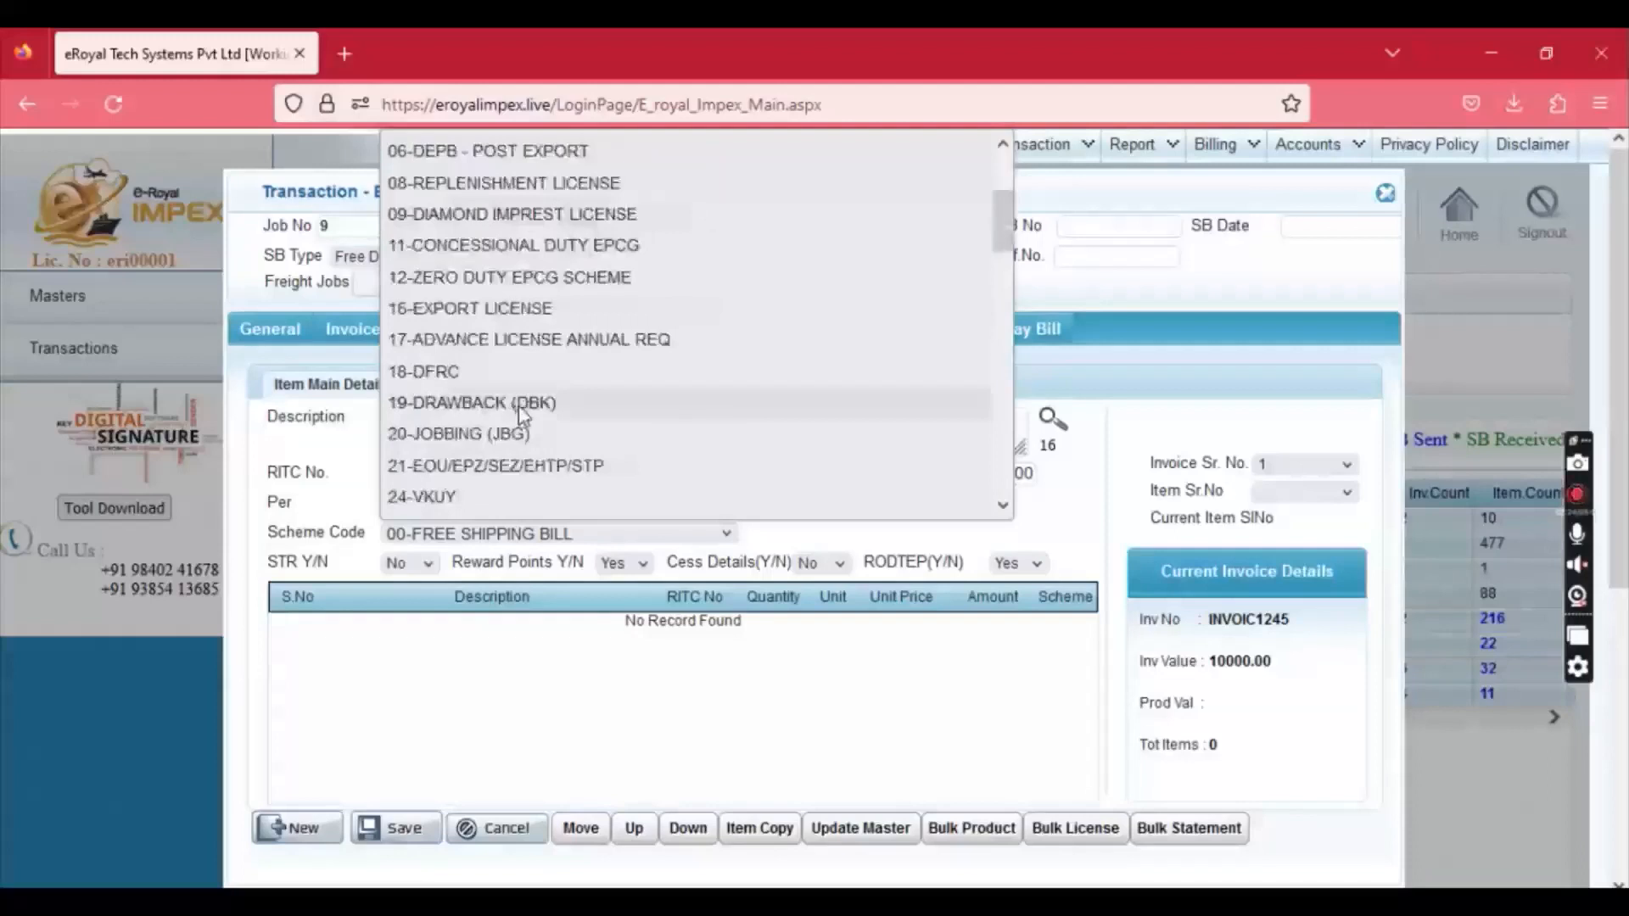
left_click(510, 404)
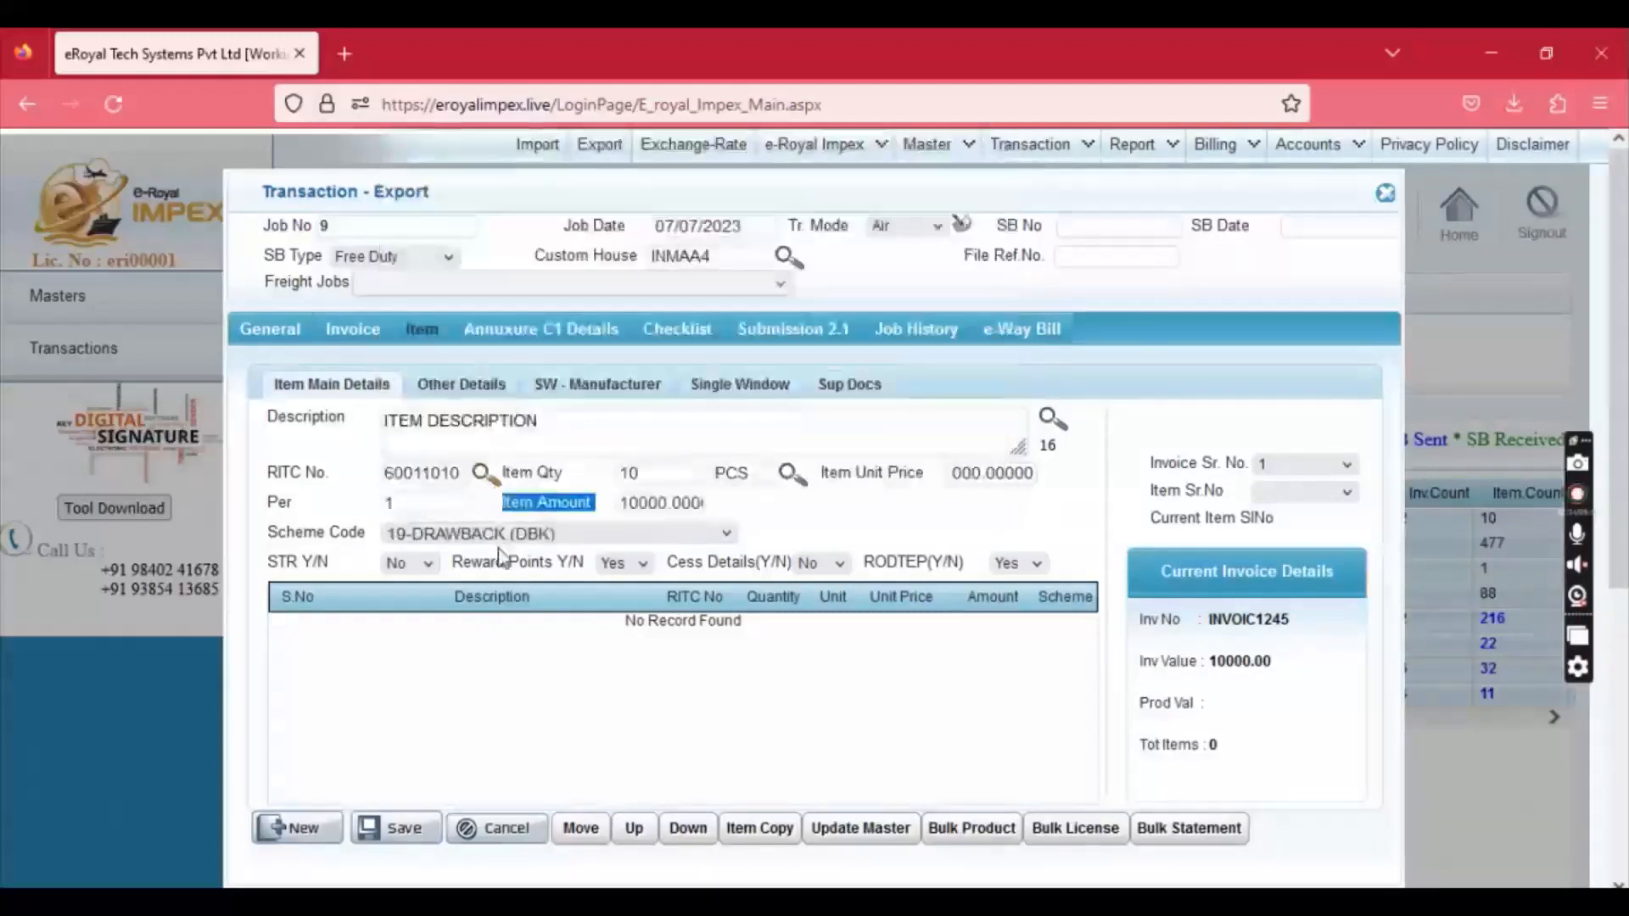
Step: Leave the RODTEP setting at Yes
left_click(619, 568)
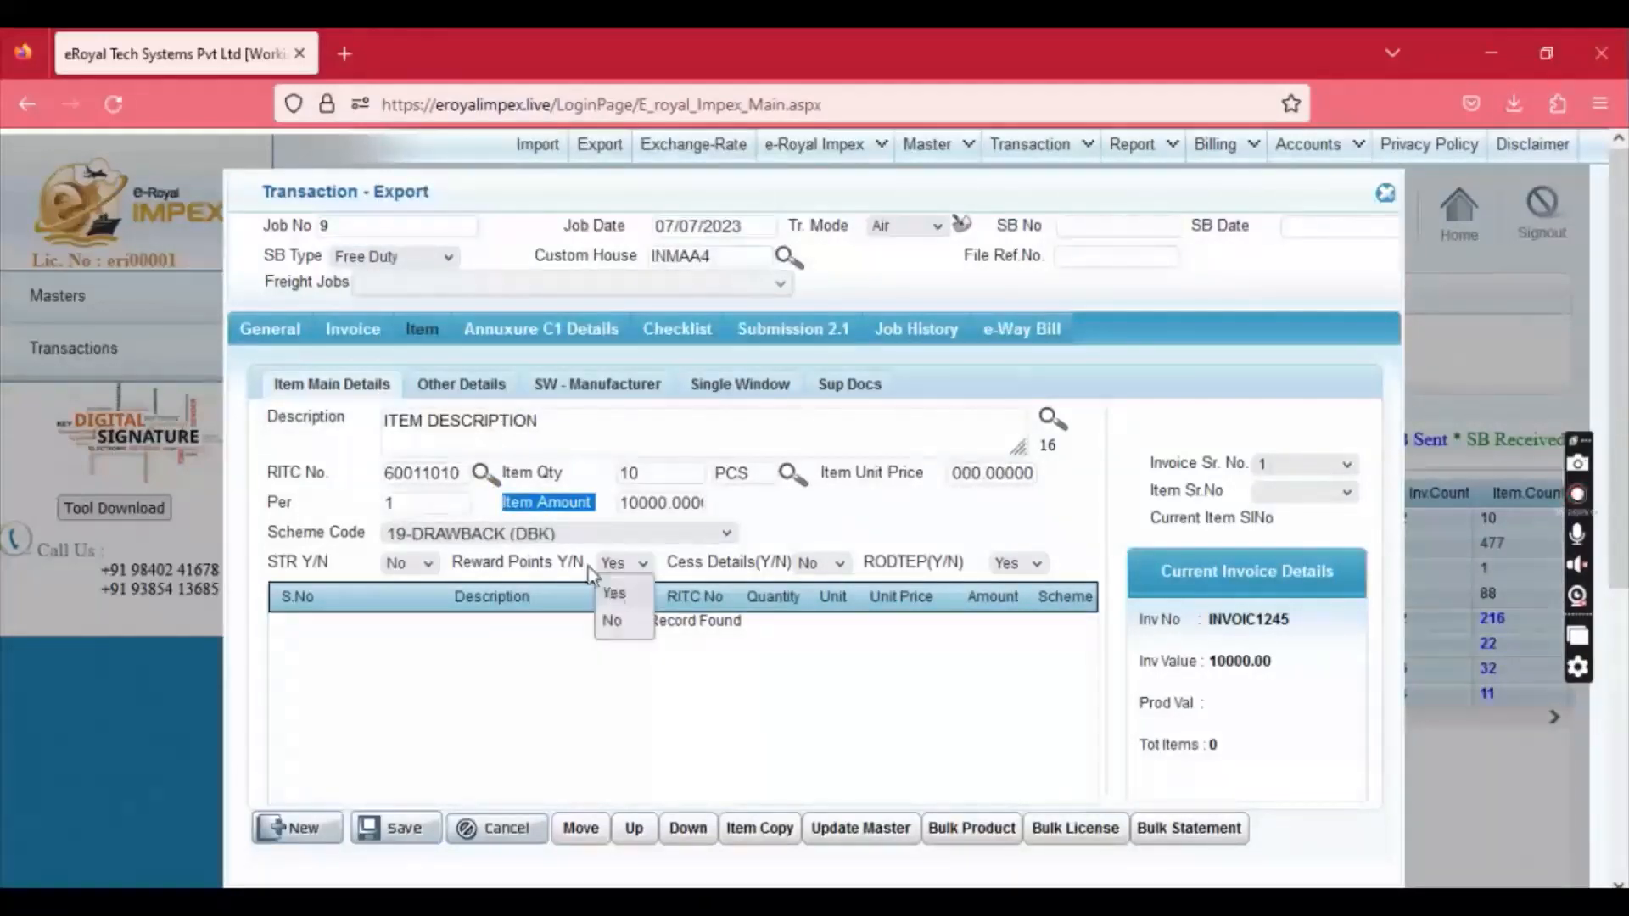
double_click(428, 474)
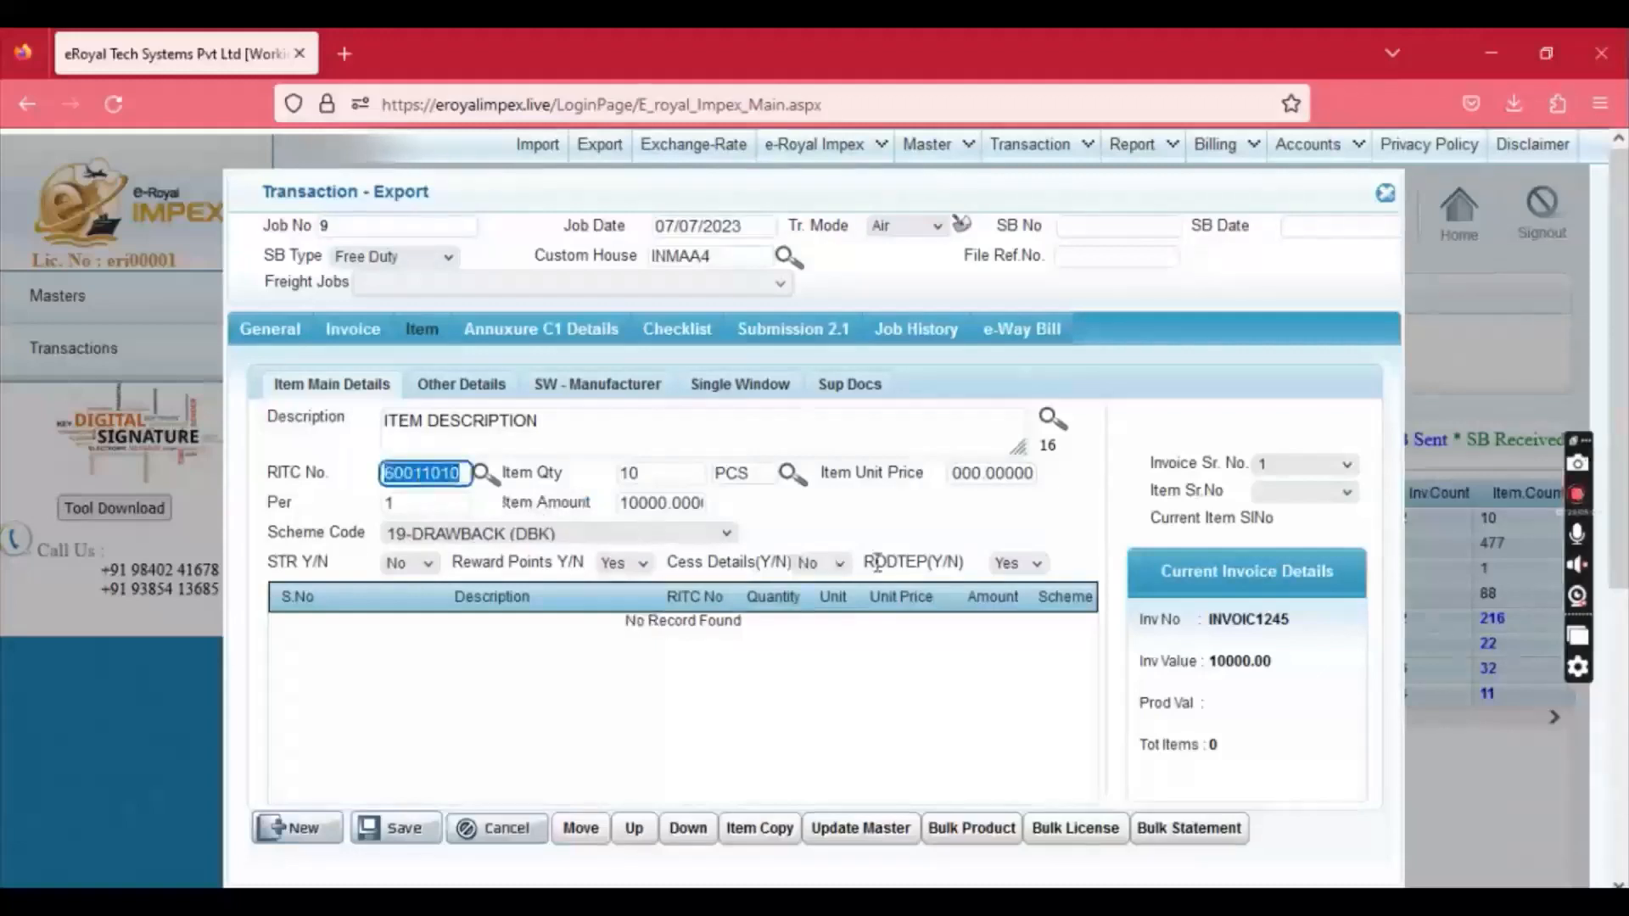
left_click_drag(867, 563, 991, 566)
left_click(1014, 563)
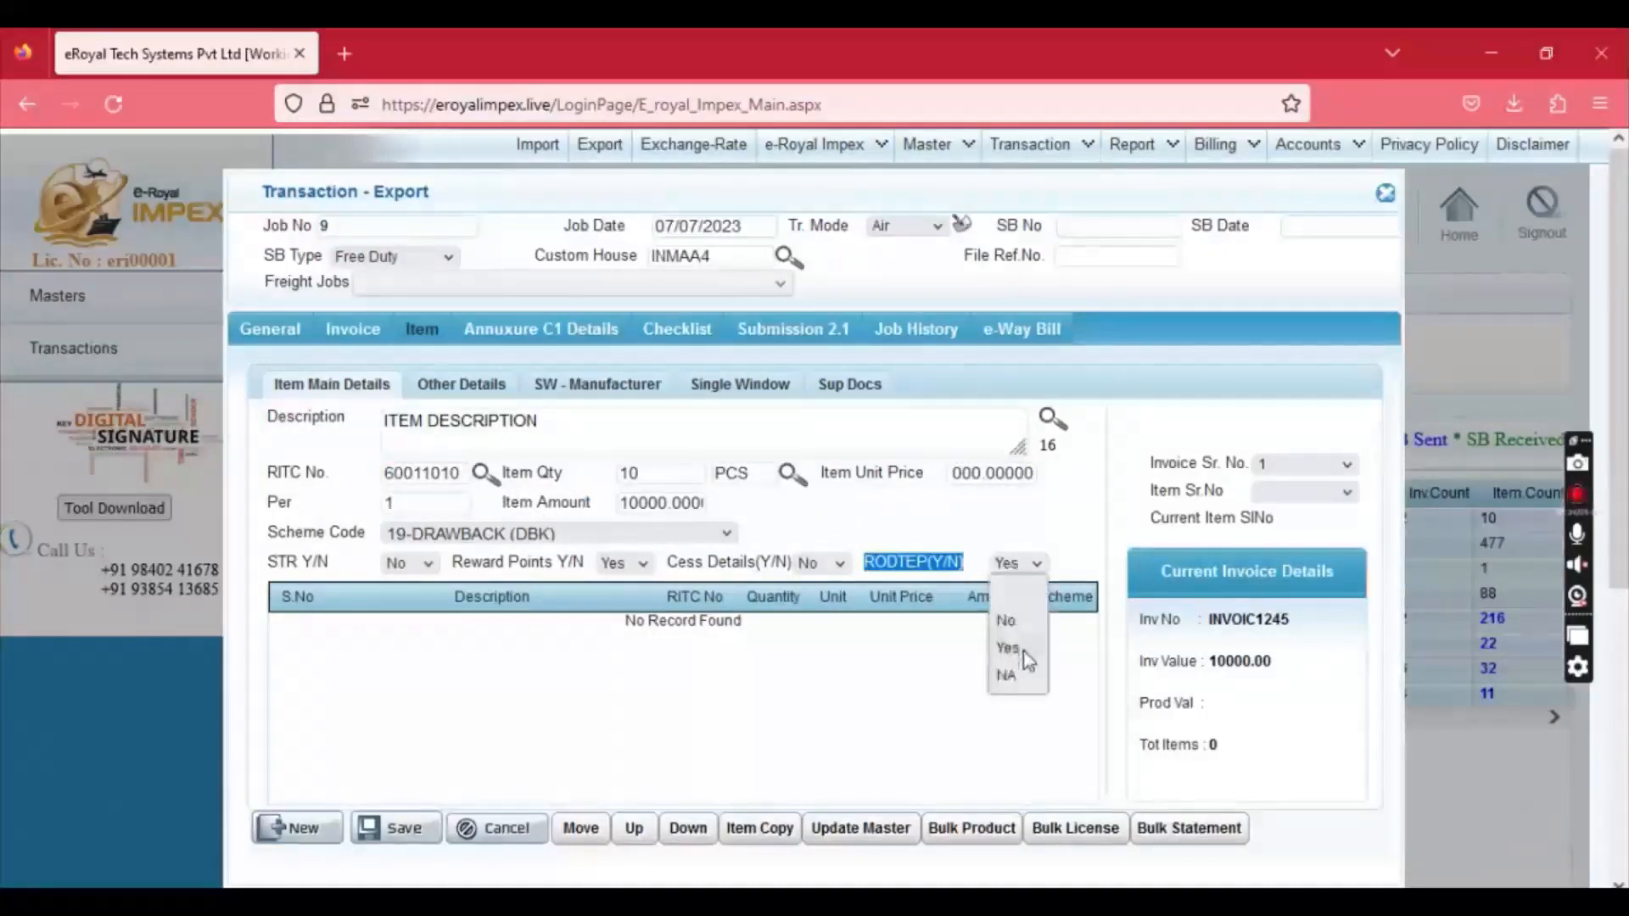
left_click(1014, 567)
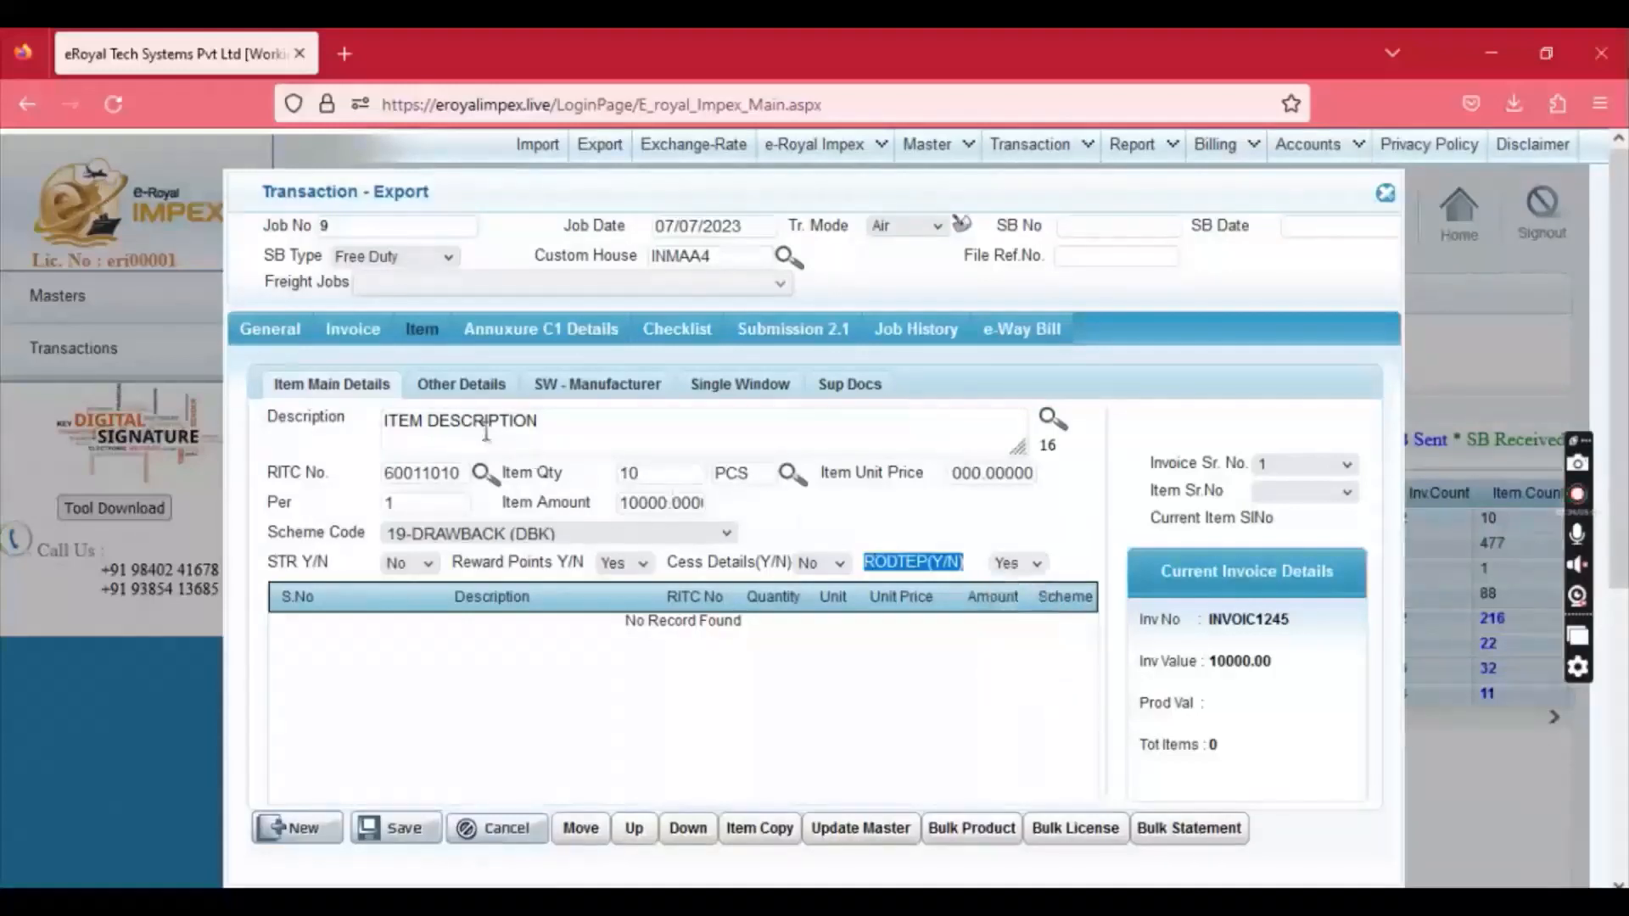
left_click(465, 396)
Step: Enter end use GNX100, IGST payment status P and IGST rate 18%
left_click(425, 487)
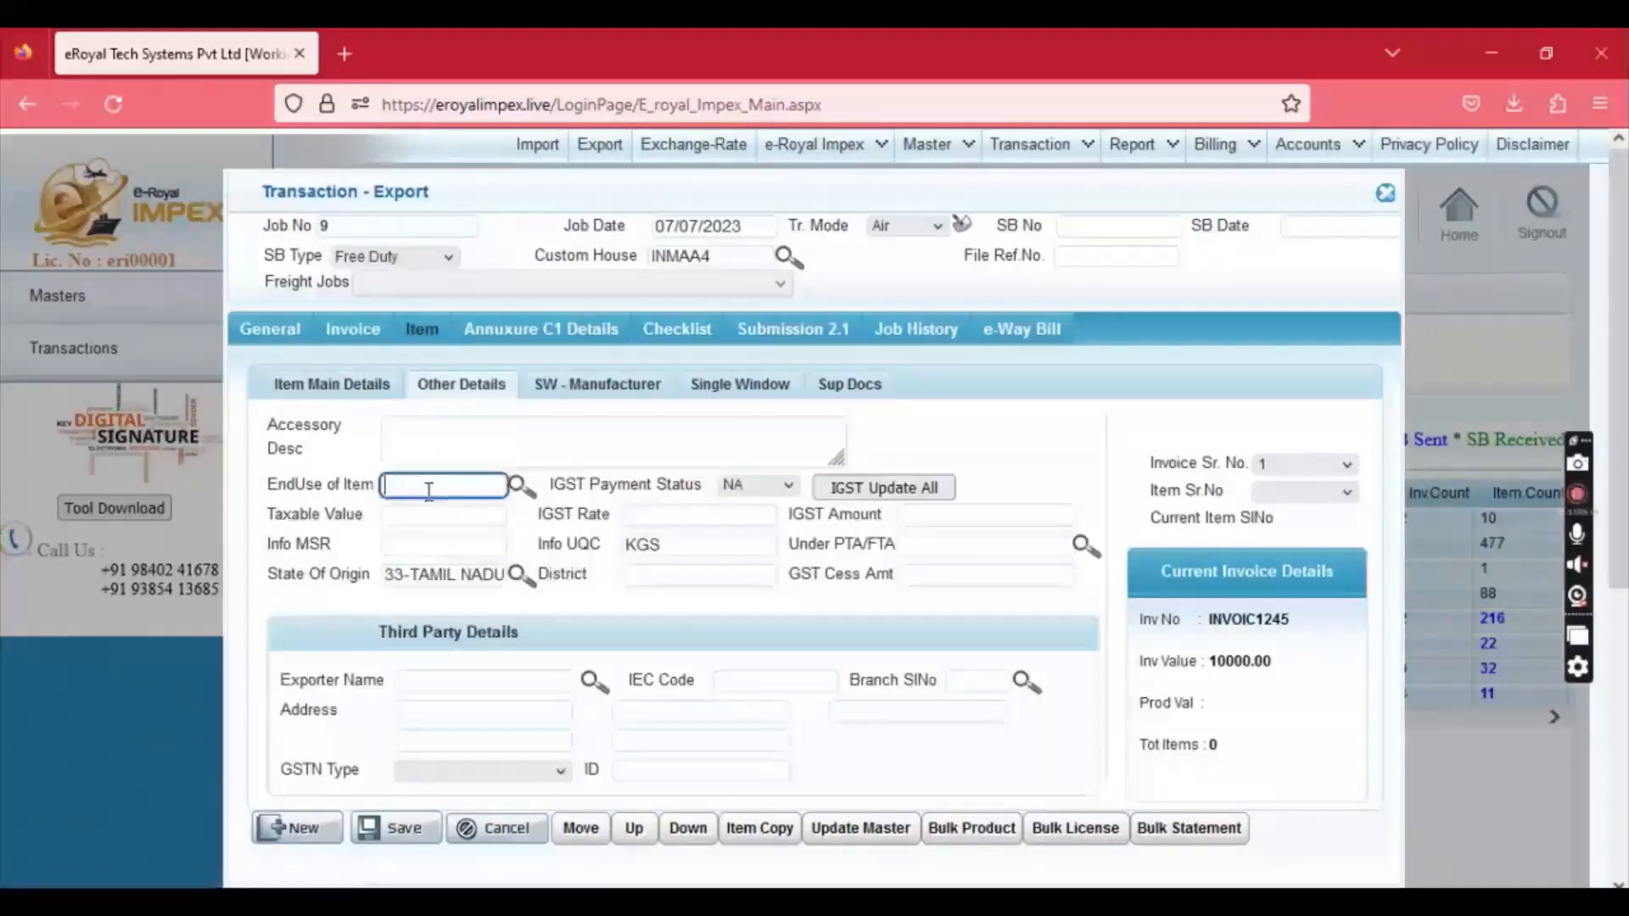
type("GNX100")
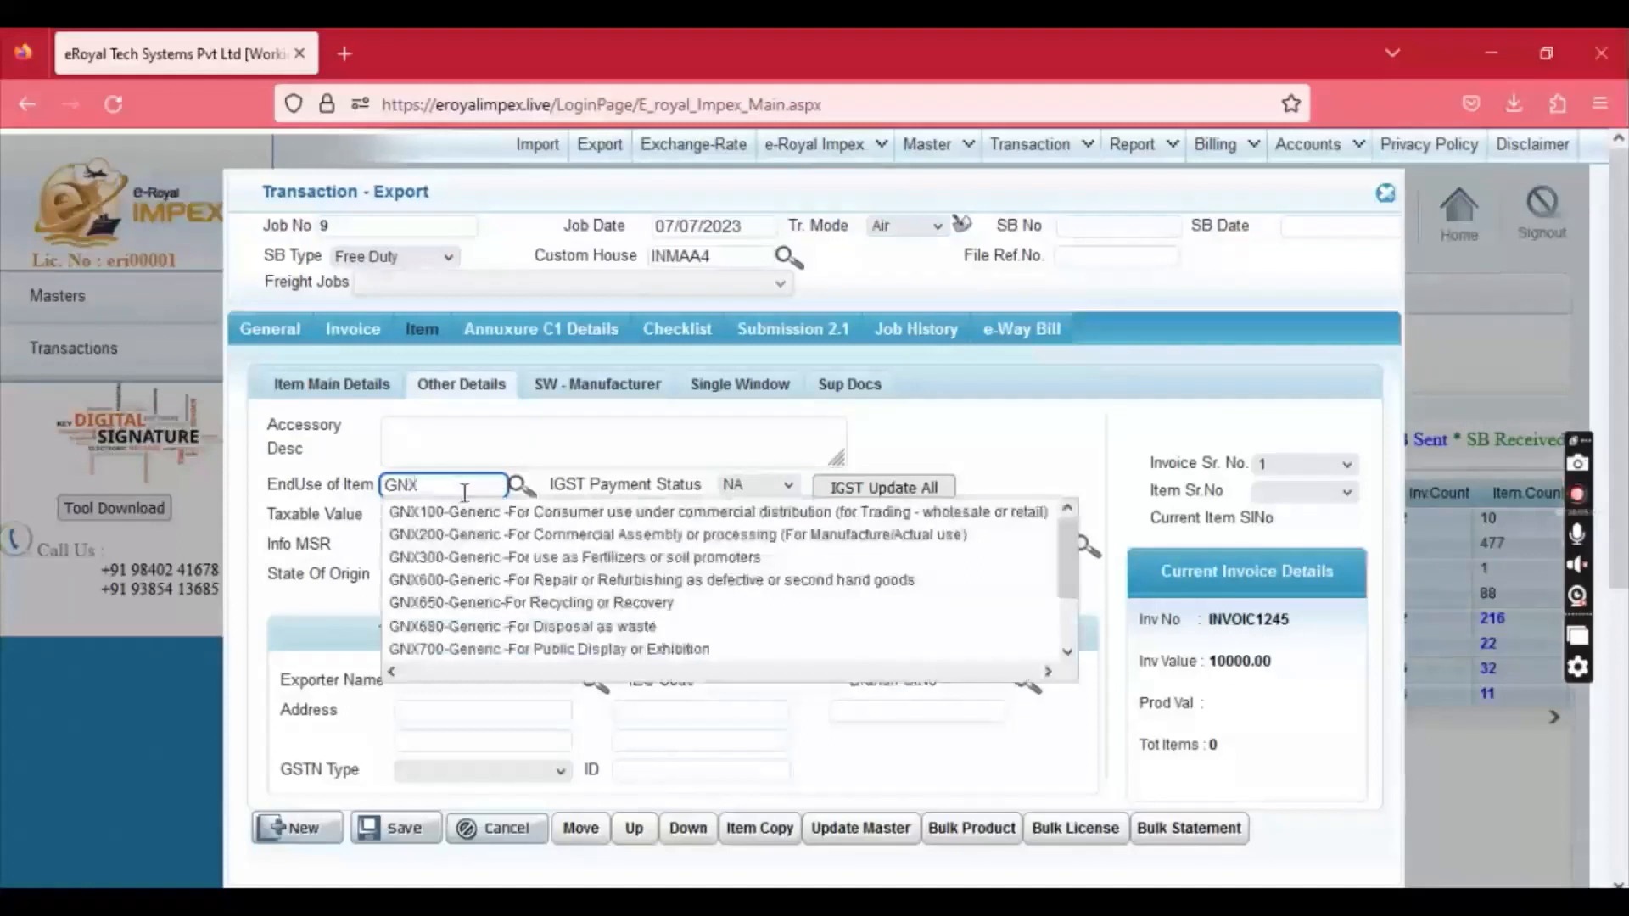
key("Tab")
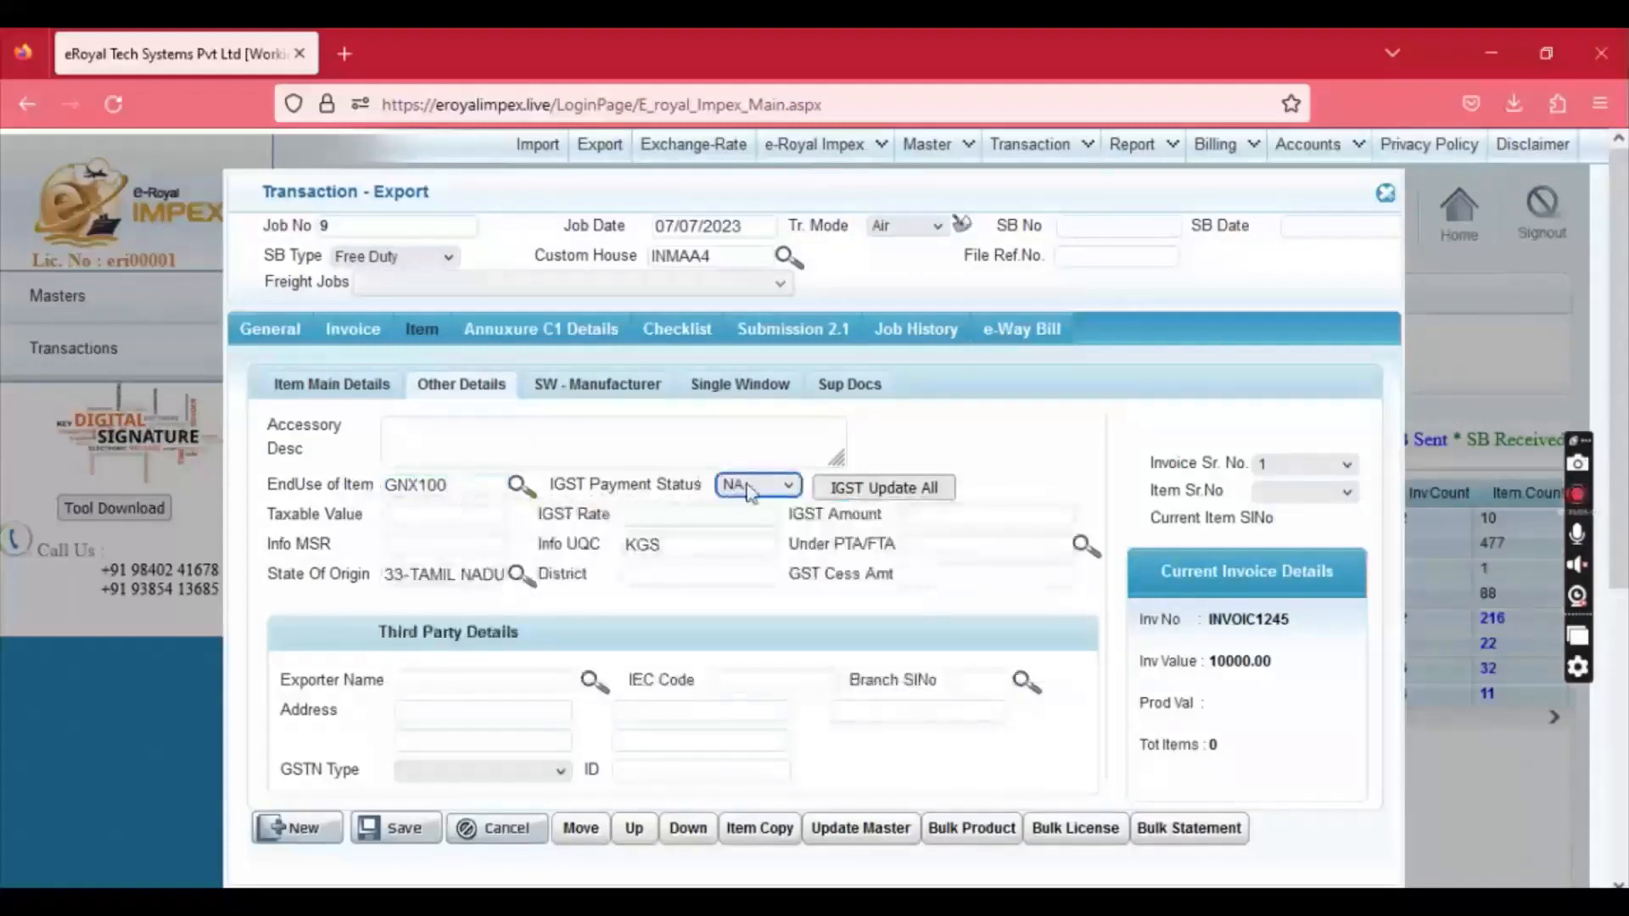
left_click(748, 492)
left_click(744, 579)
double_click(445, 516)
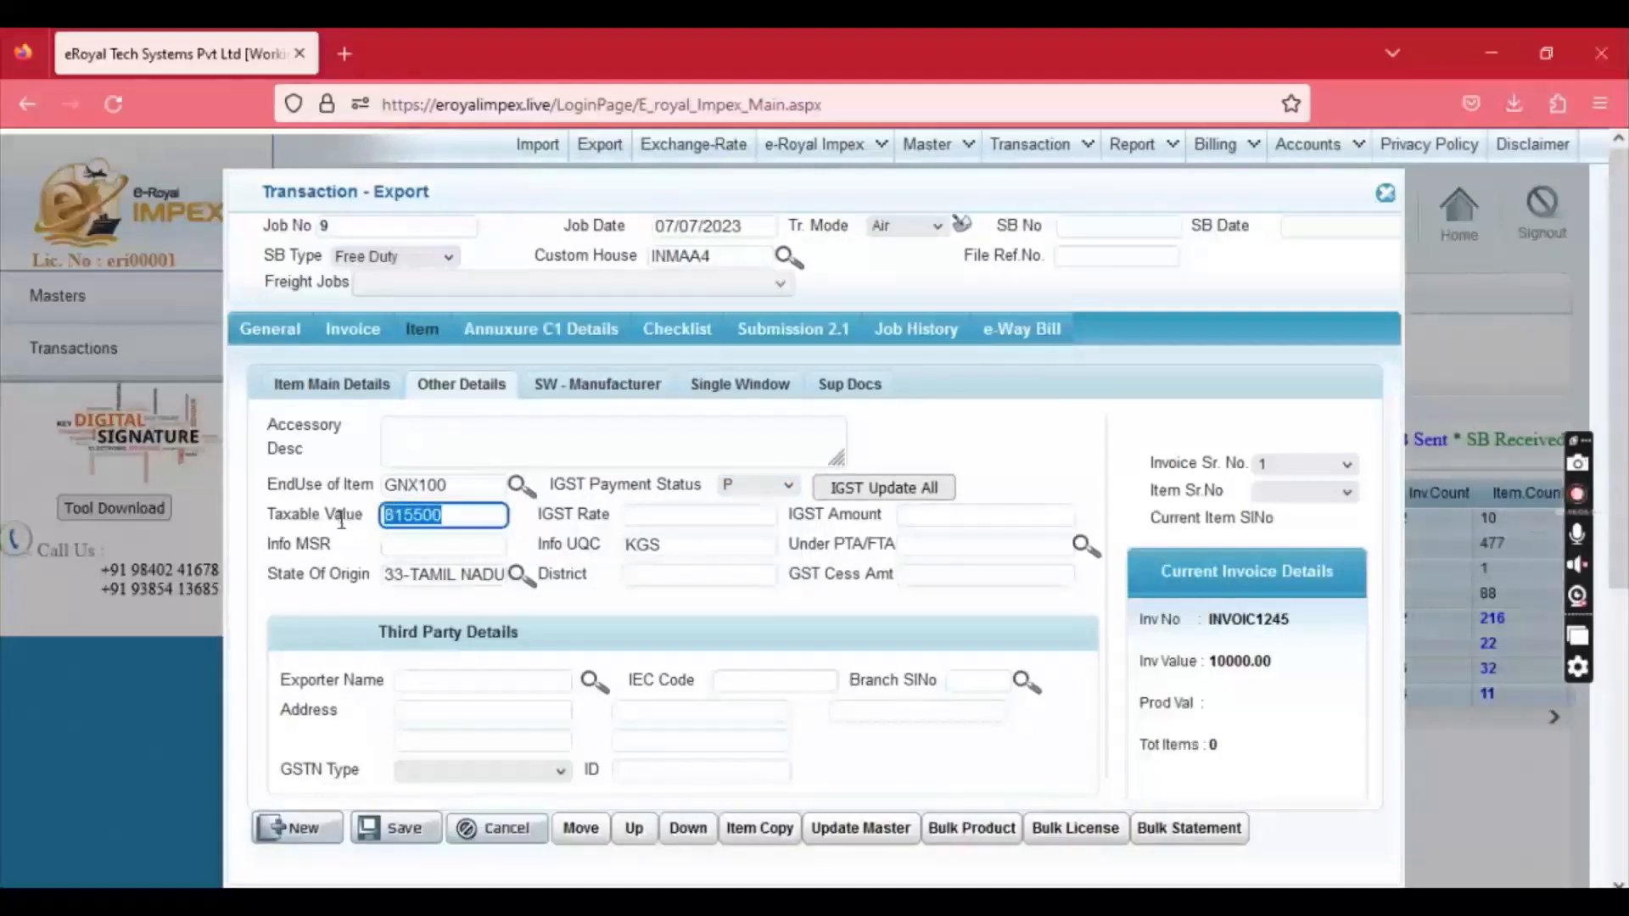
left_click(644, 518)
type("18")
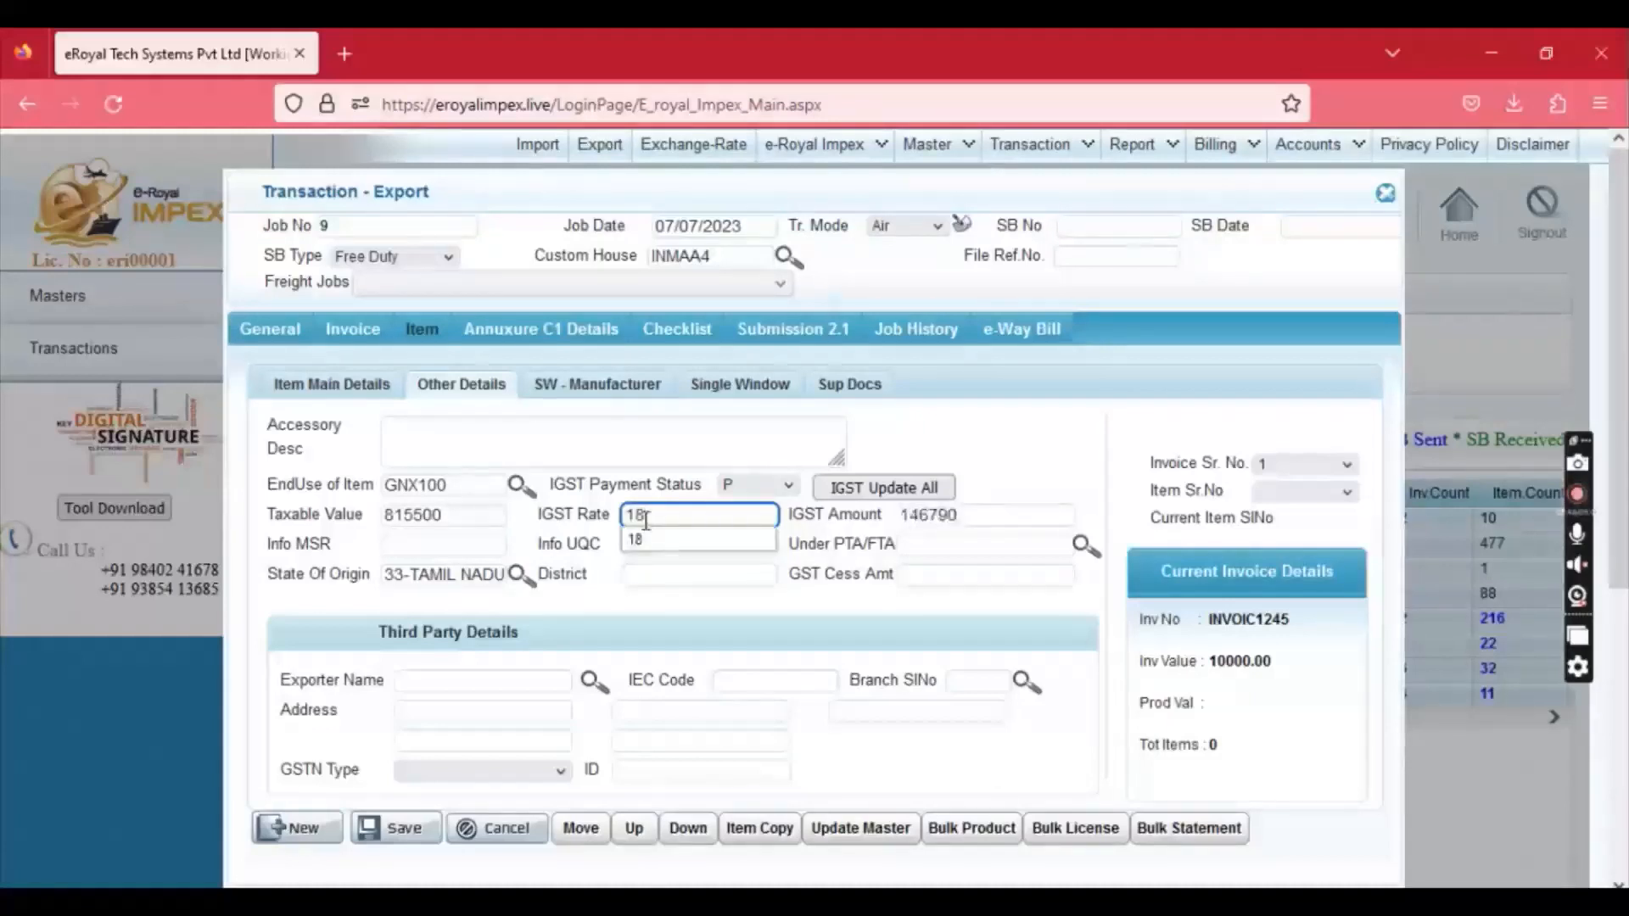
left_click_drag(789, 525, 887, 522)
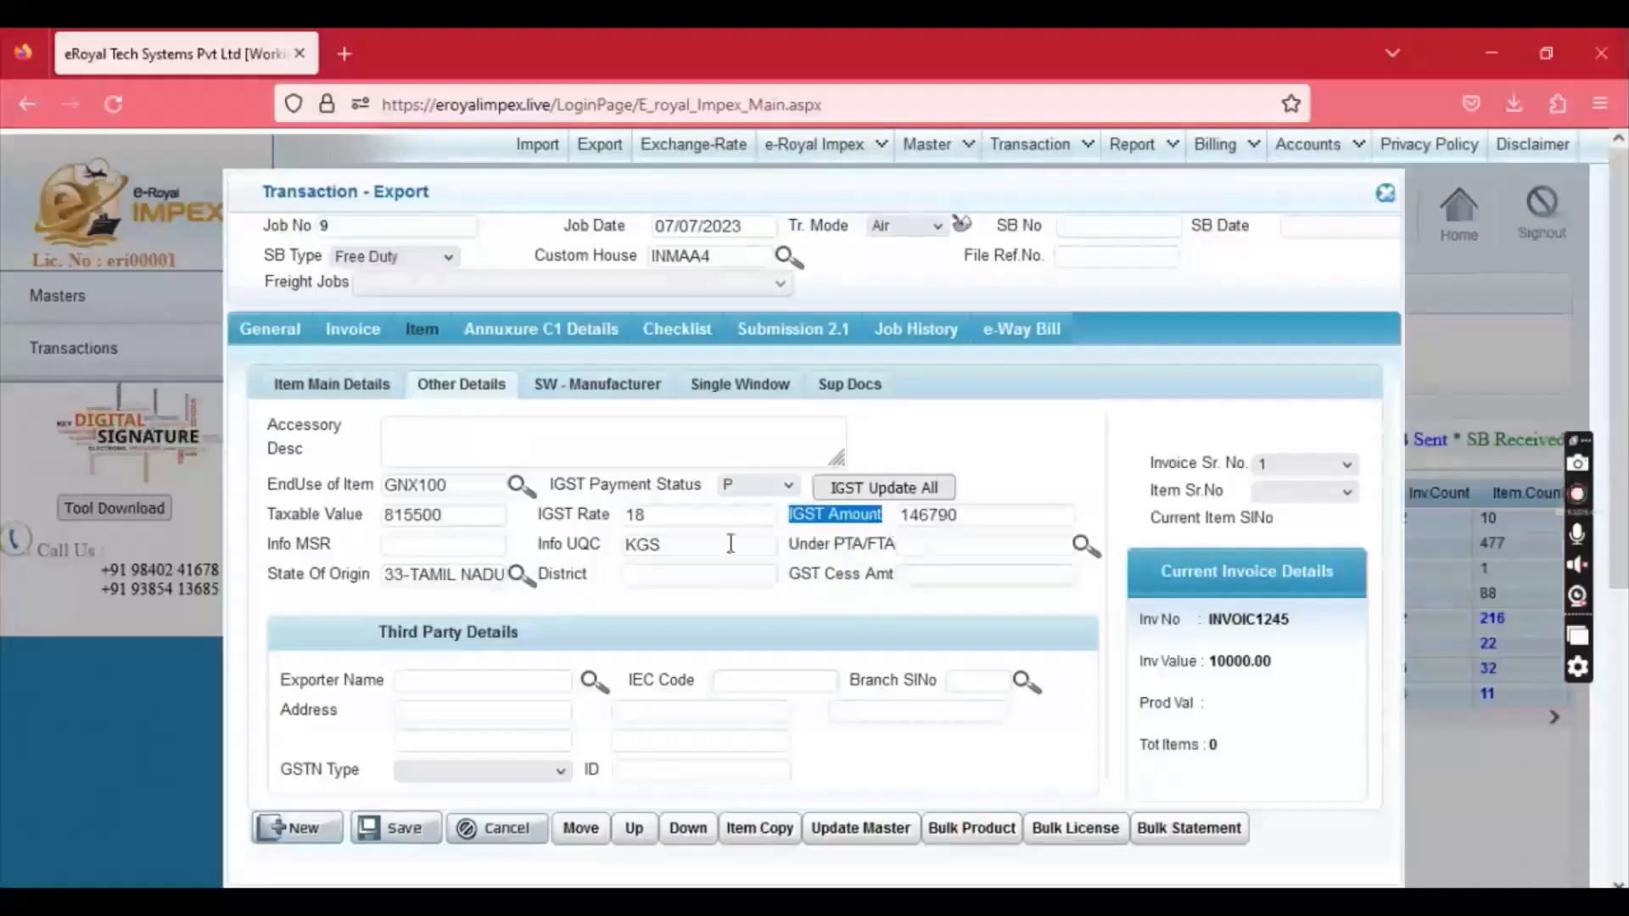
Step: Set Info MSR 10, Under PTA/FTA NCPTI and district 568-CHENNAI, then save the item
left_click(424, 546)
type("10")
key("Tab")
key("Tab")
type("NC")
key("Down")
key("Down")
key("Tab")
key("Tab")
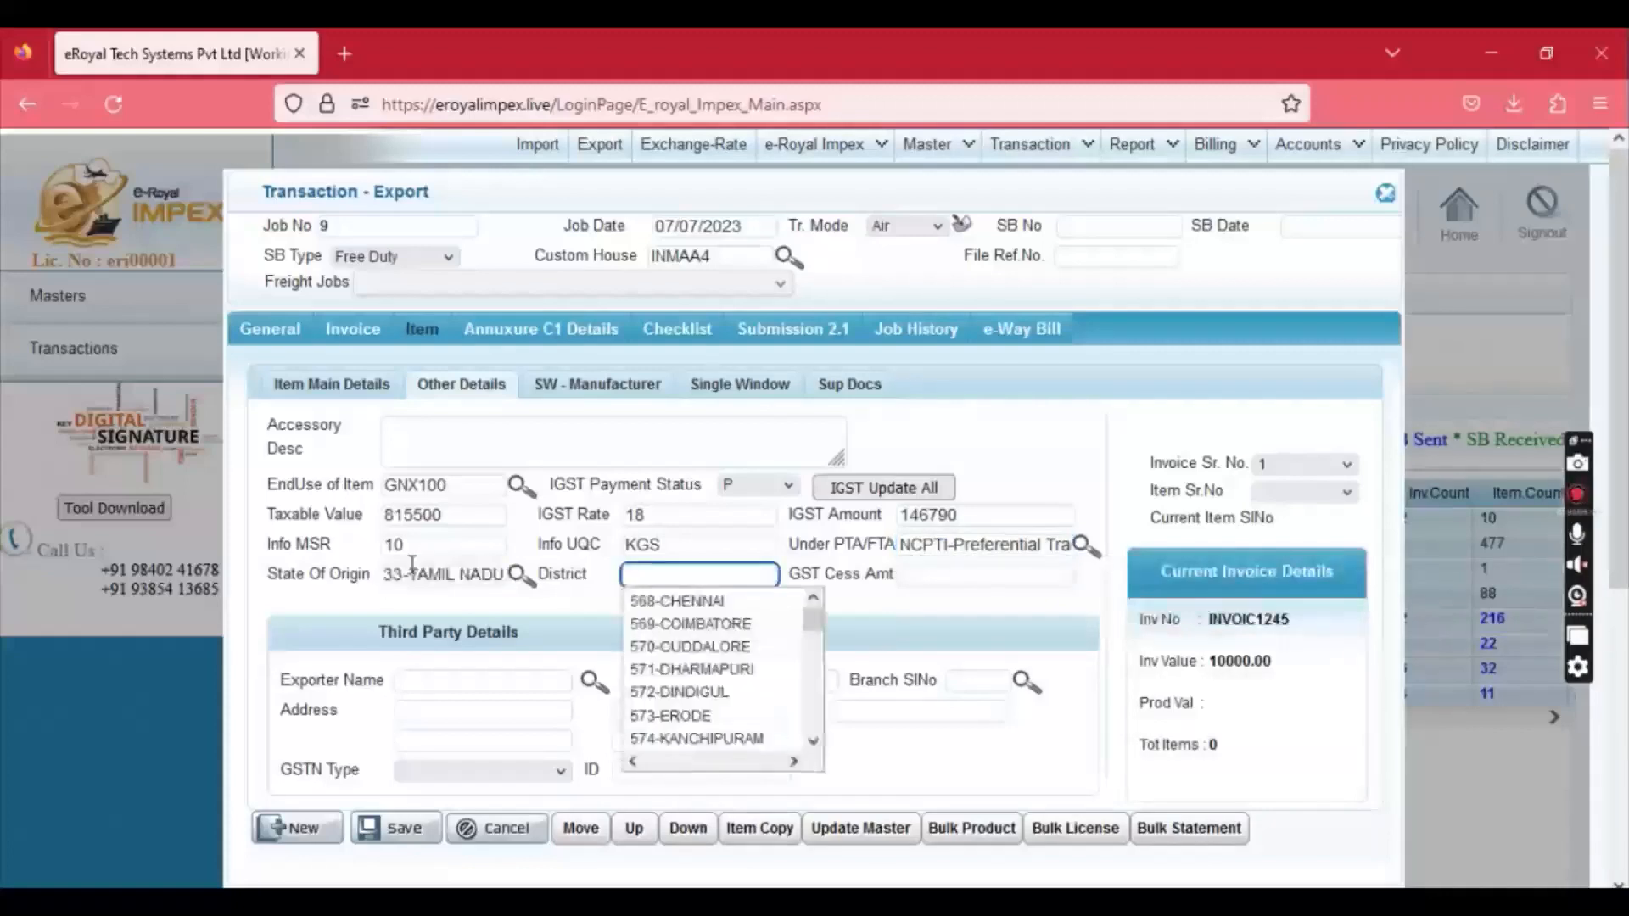
key("Down")
key("Tab")
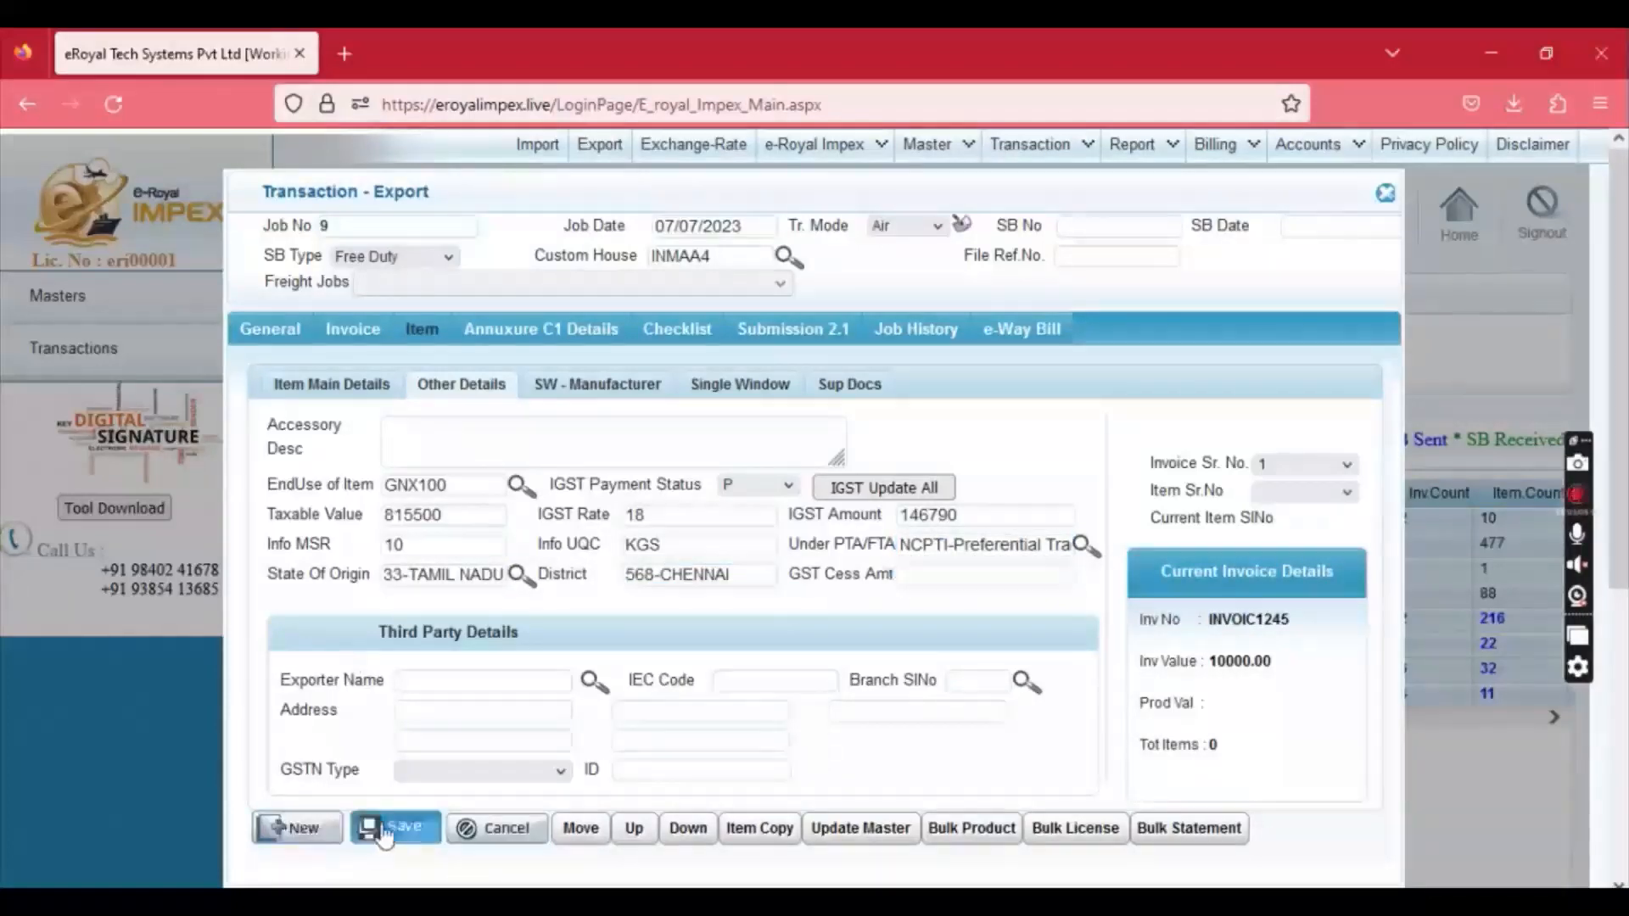
left_click(382, 823)
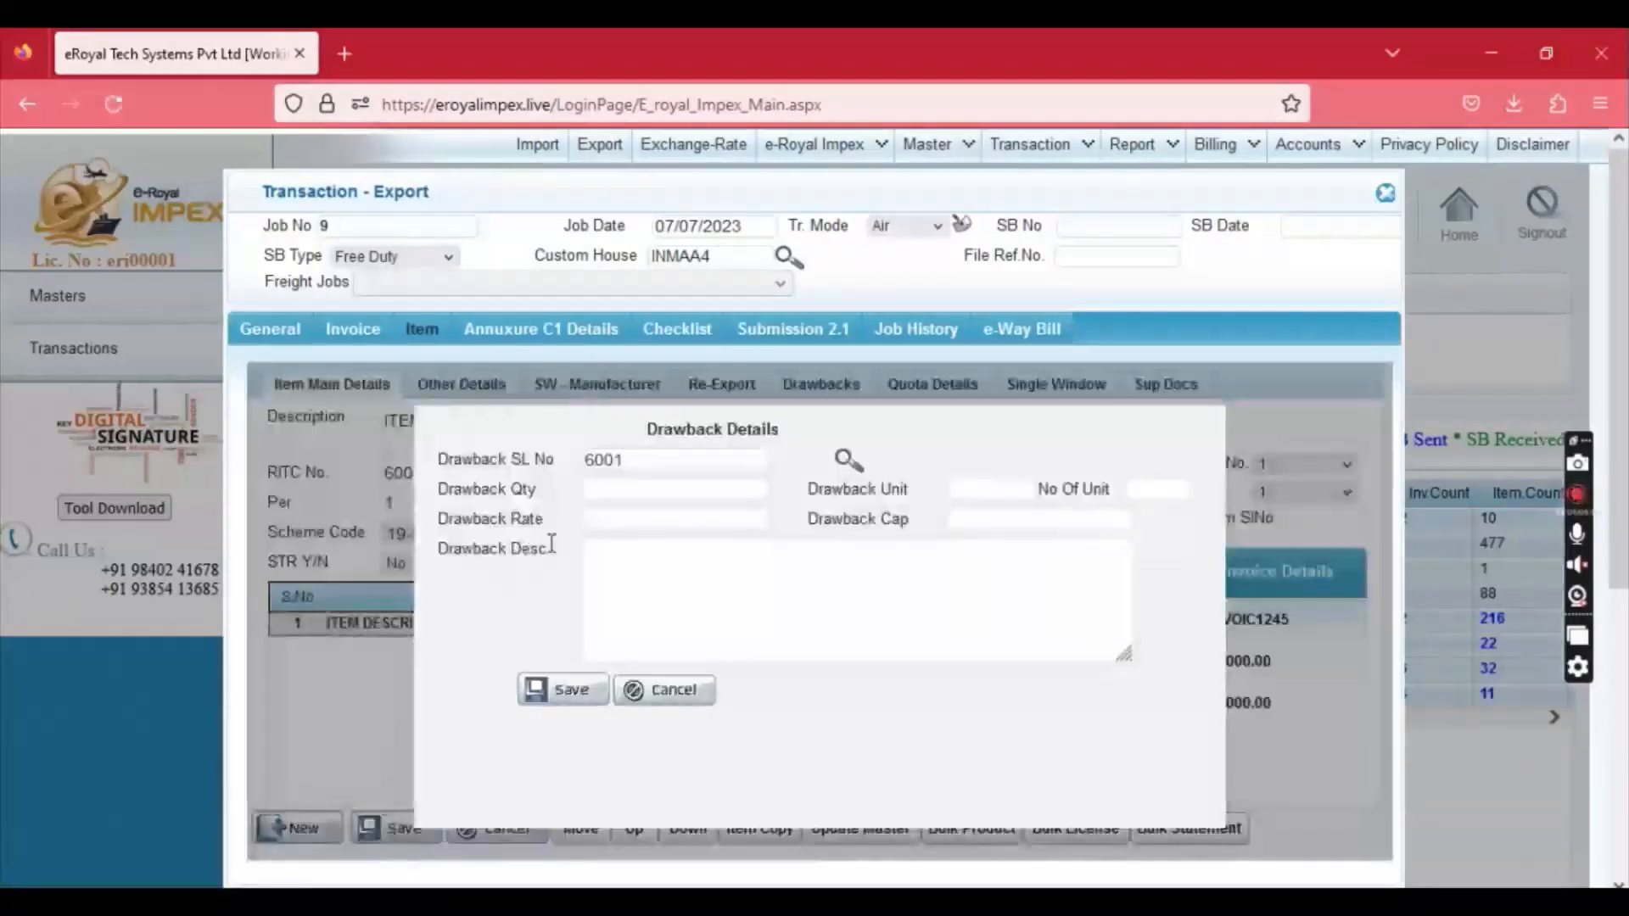
Step: Enter drawback SL No 600101B with quantity 10, save, and answer No to adding another item
left_click(638, 467)
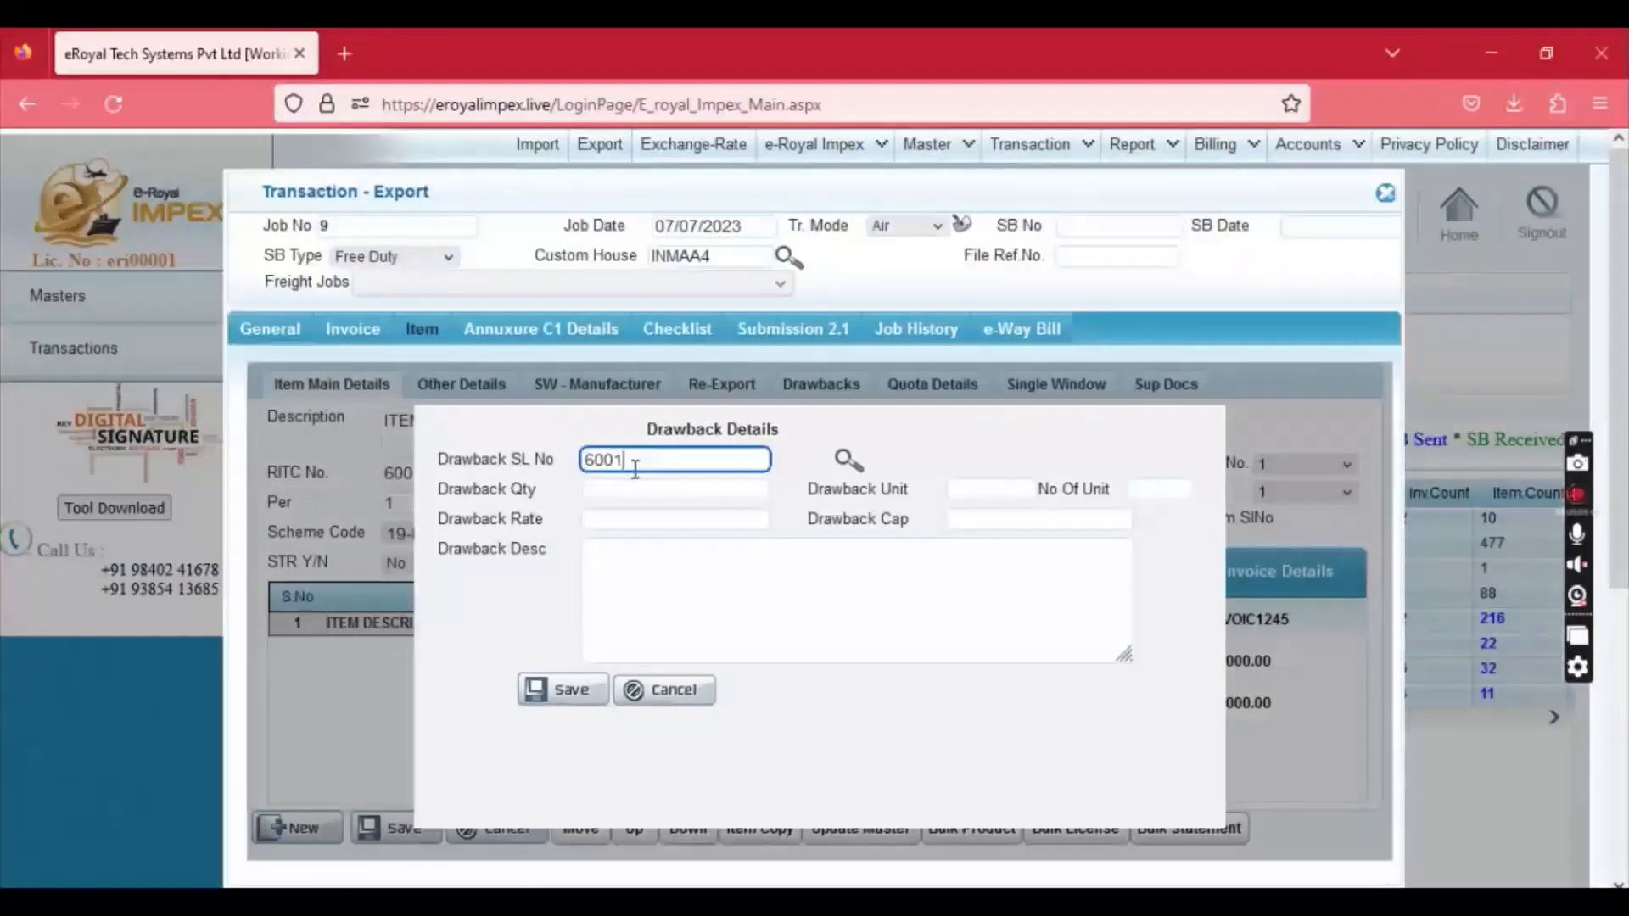
key("Down")
key("Tab")
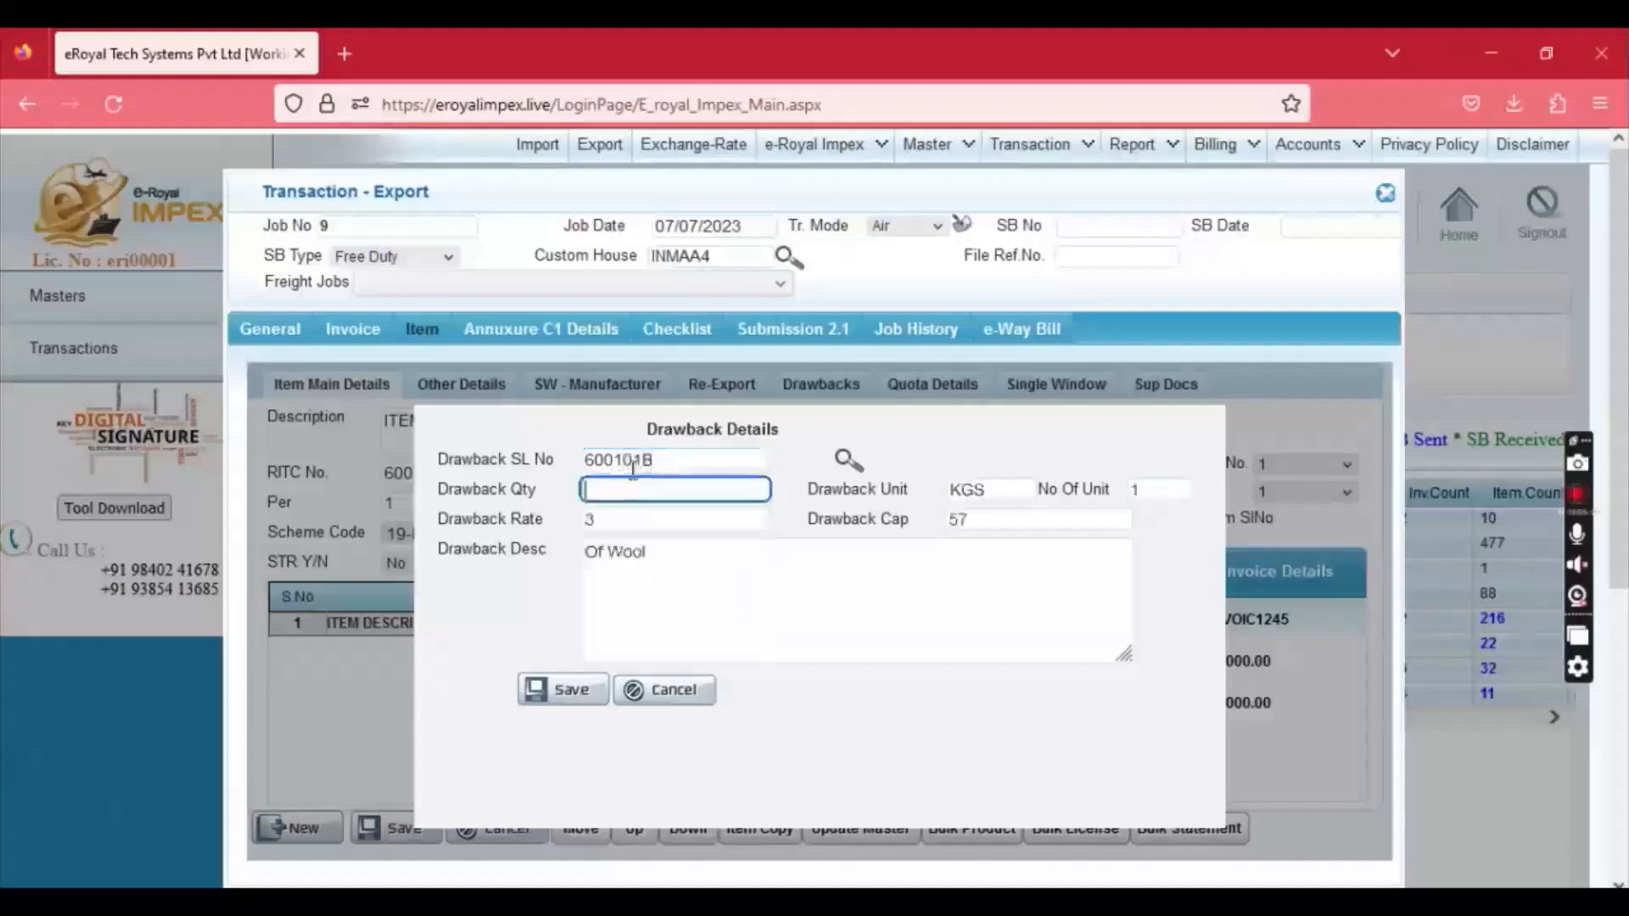
type("10")
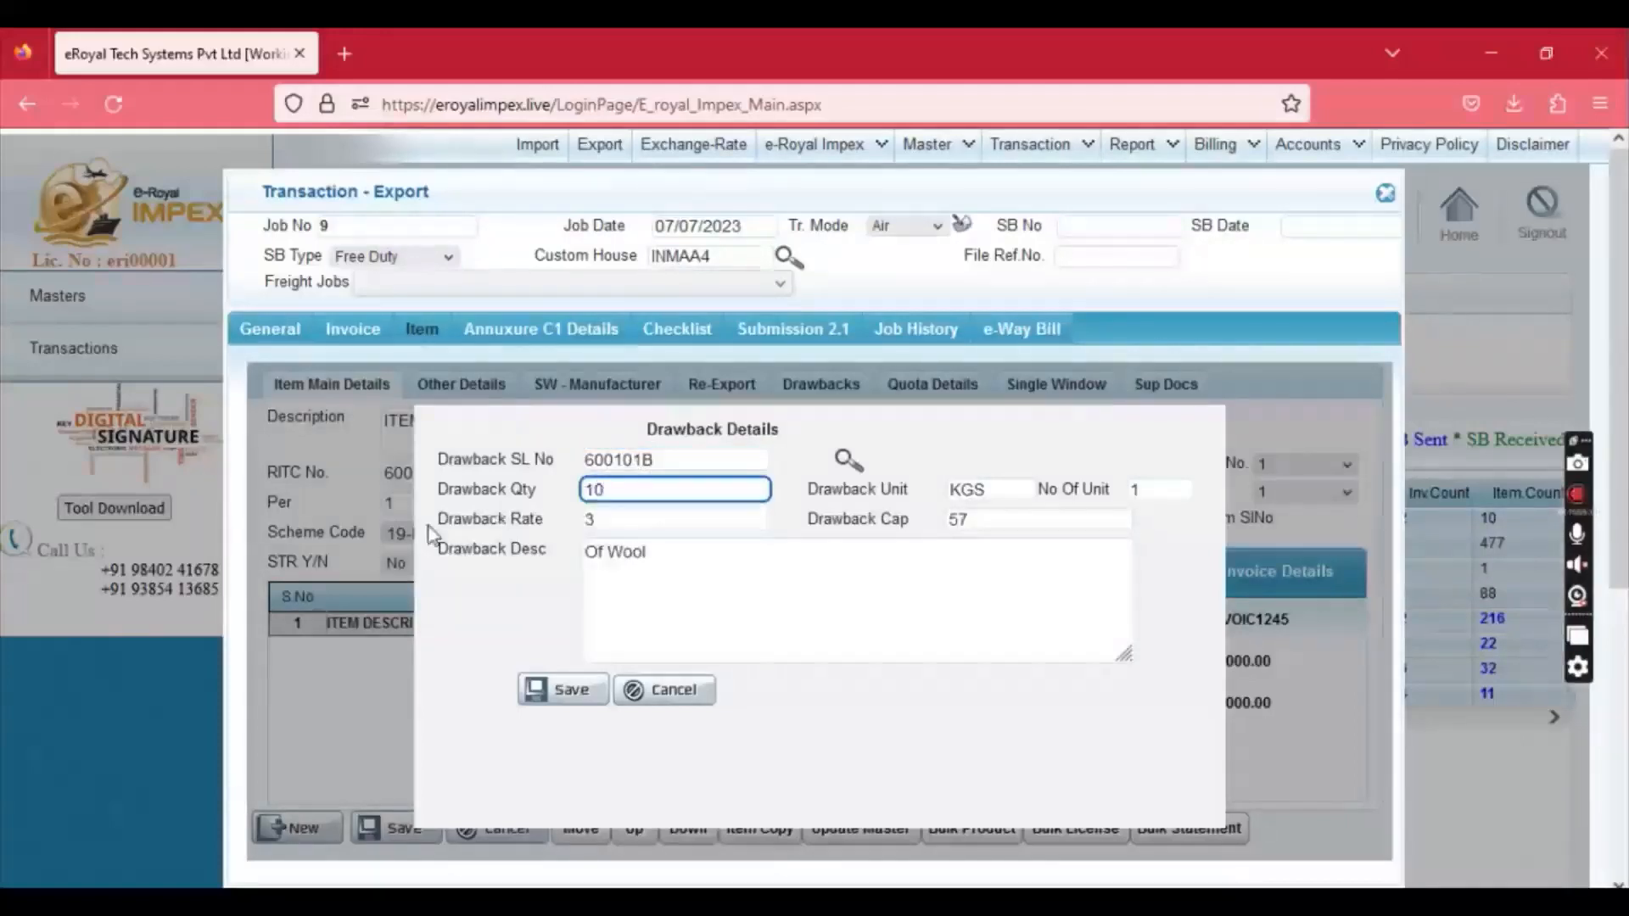
left_click(550, 689)
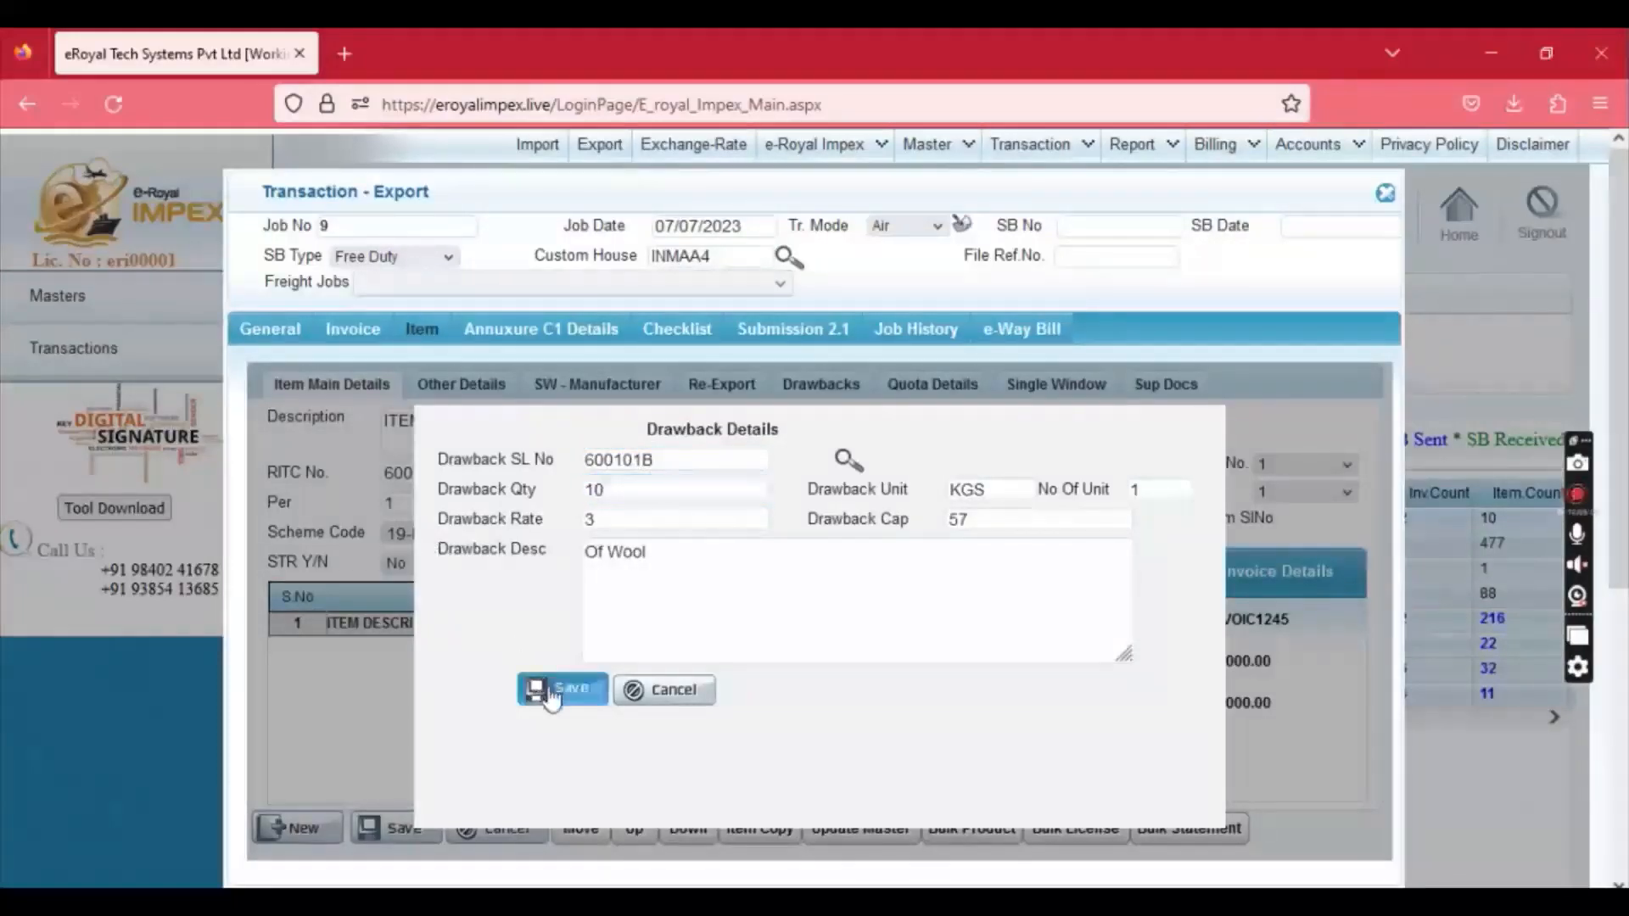
left_click(1007, 553)
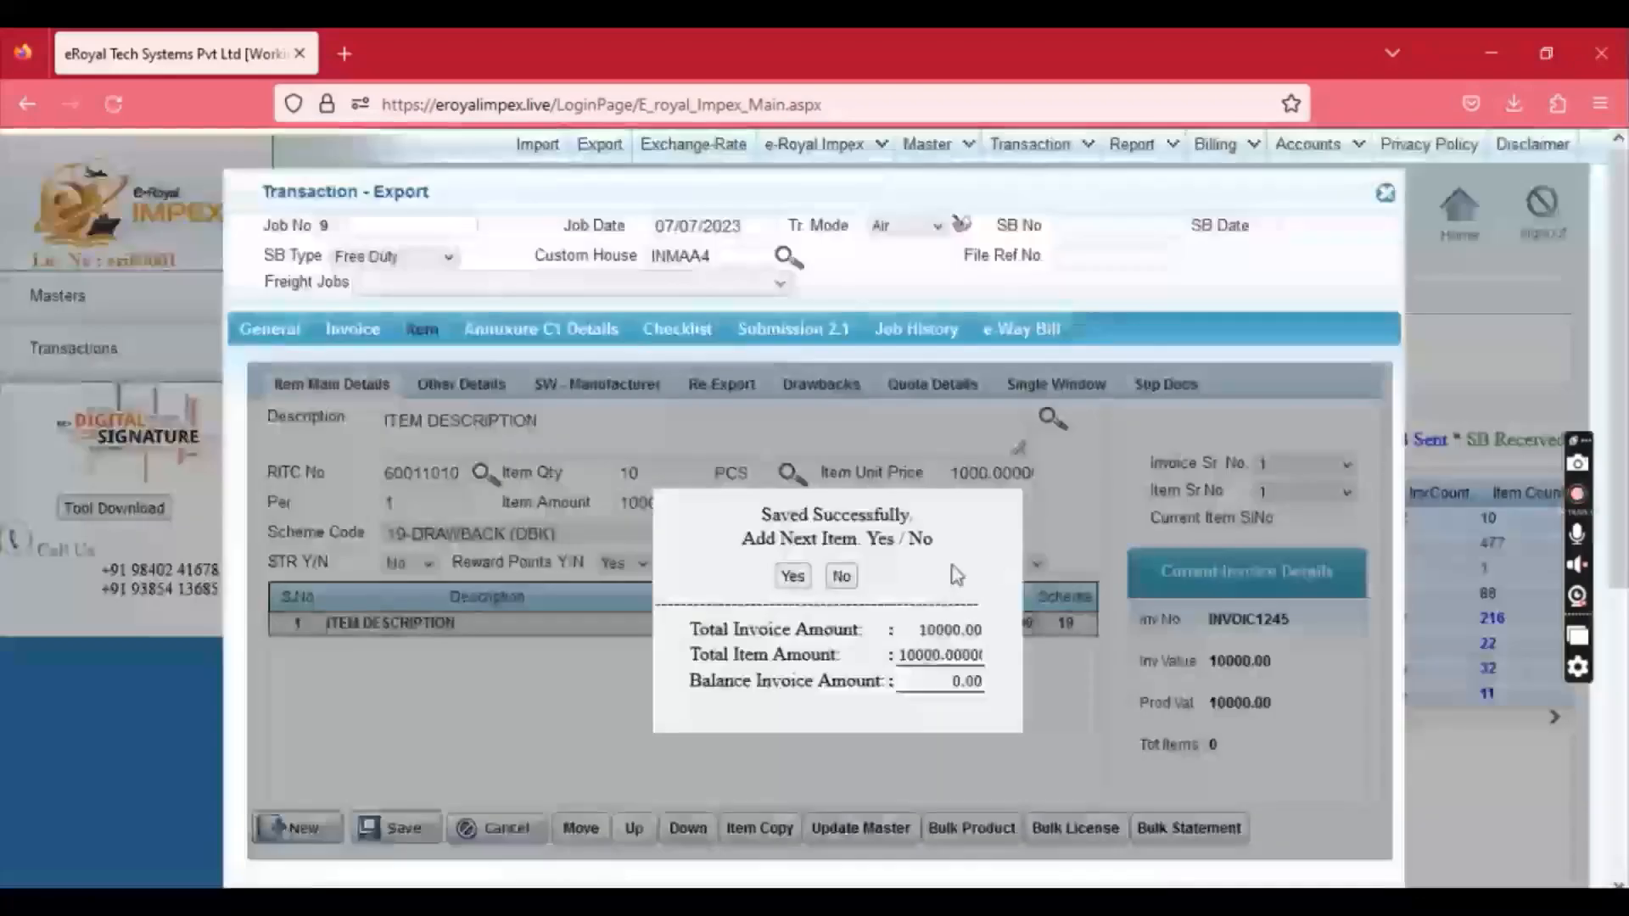
left_click(840, 572)
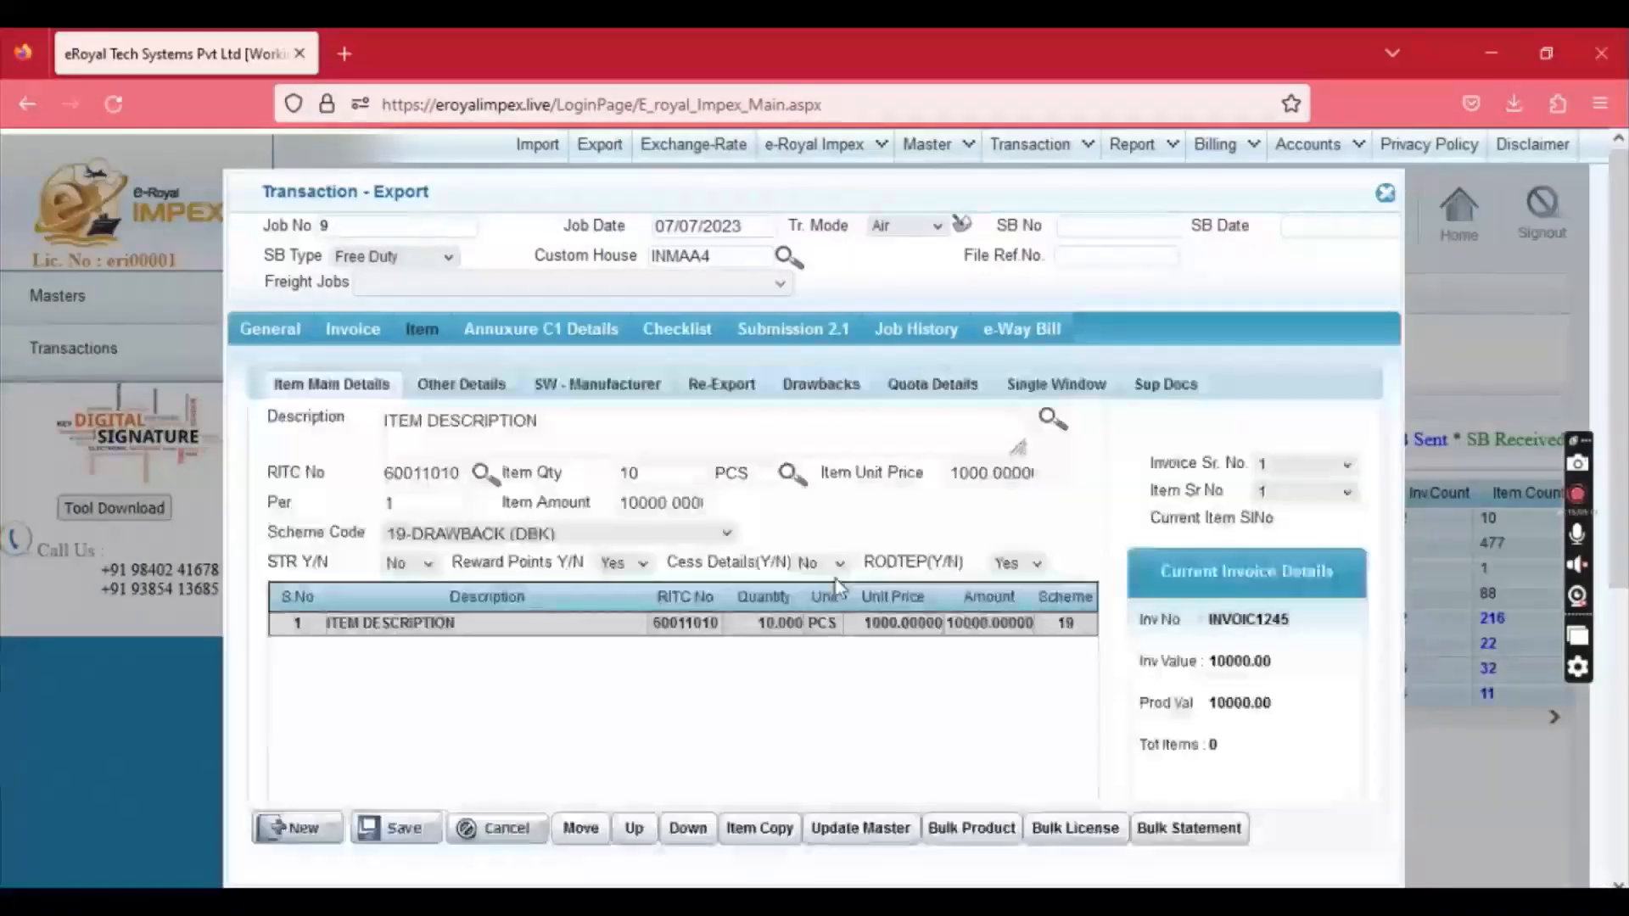
Step: Save a Commercial Invoice supporting document, type code 345678, with an IRN, issued in CHENNAI
left_click(1179, 388)
left_click(707, 422)
type("1234567")
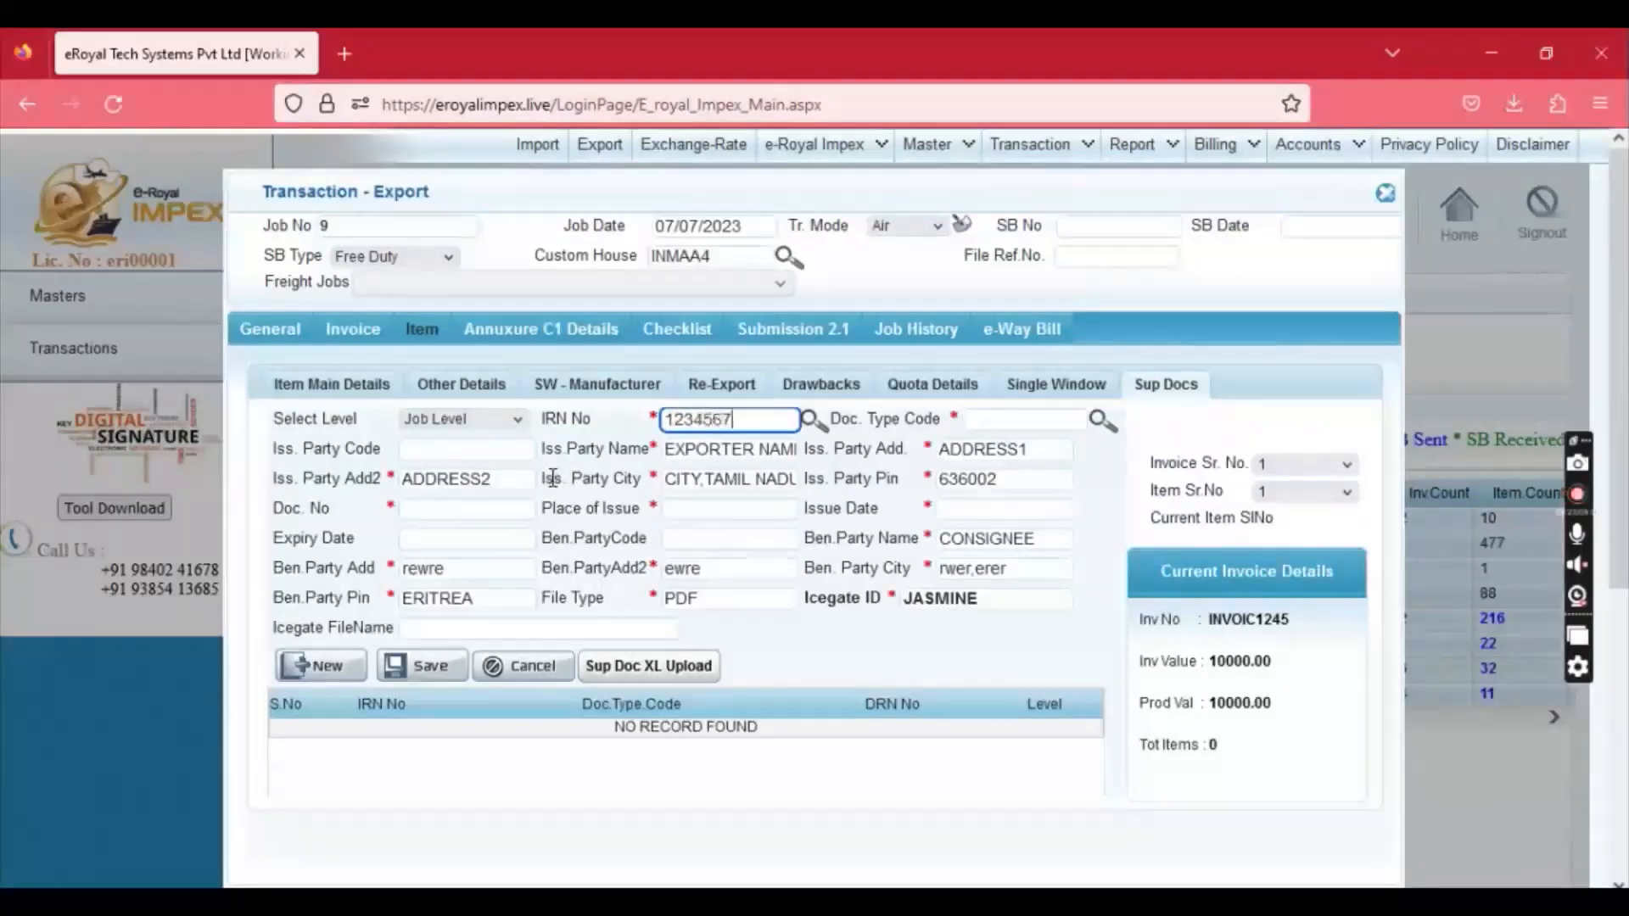
type("890123456")
key("Tab")
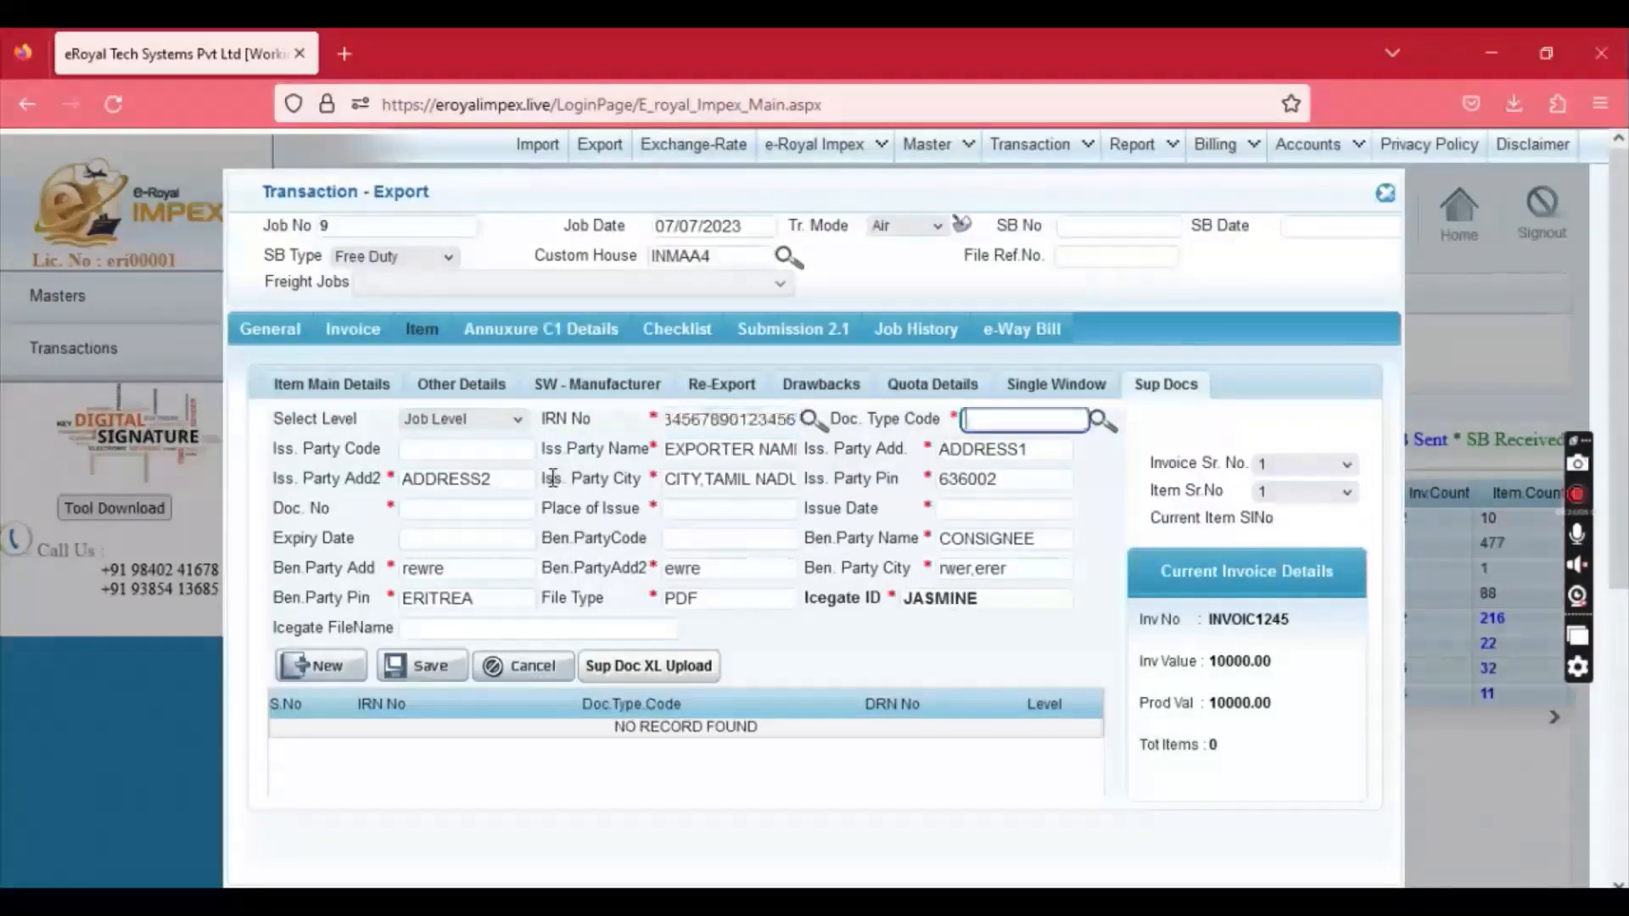
type("345678")
key("Down")
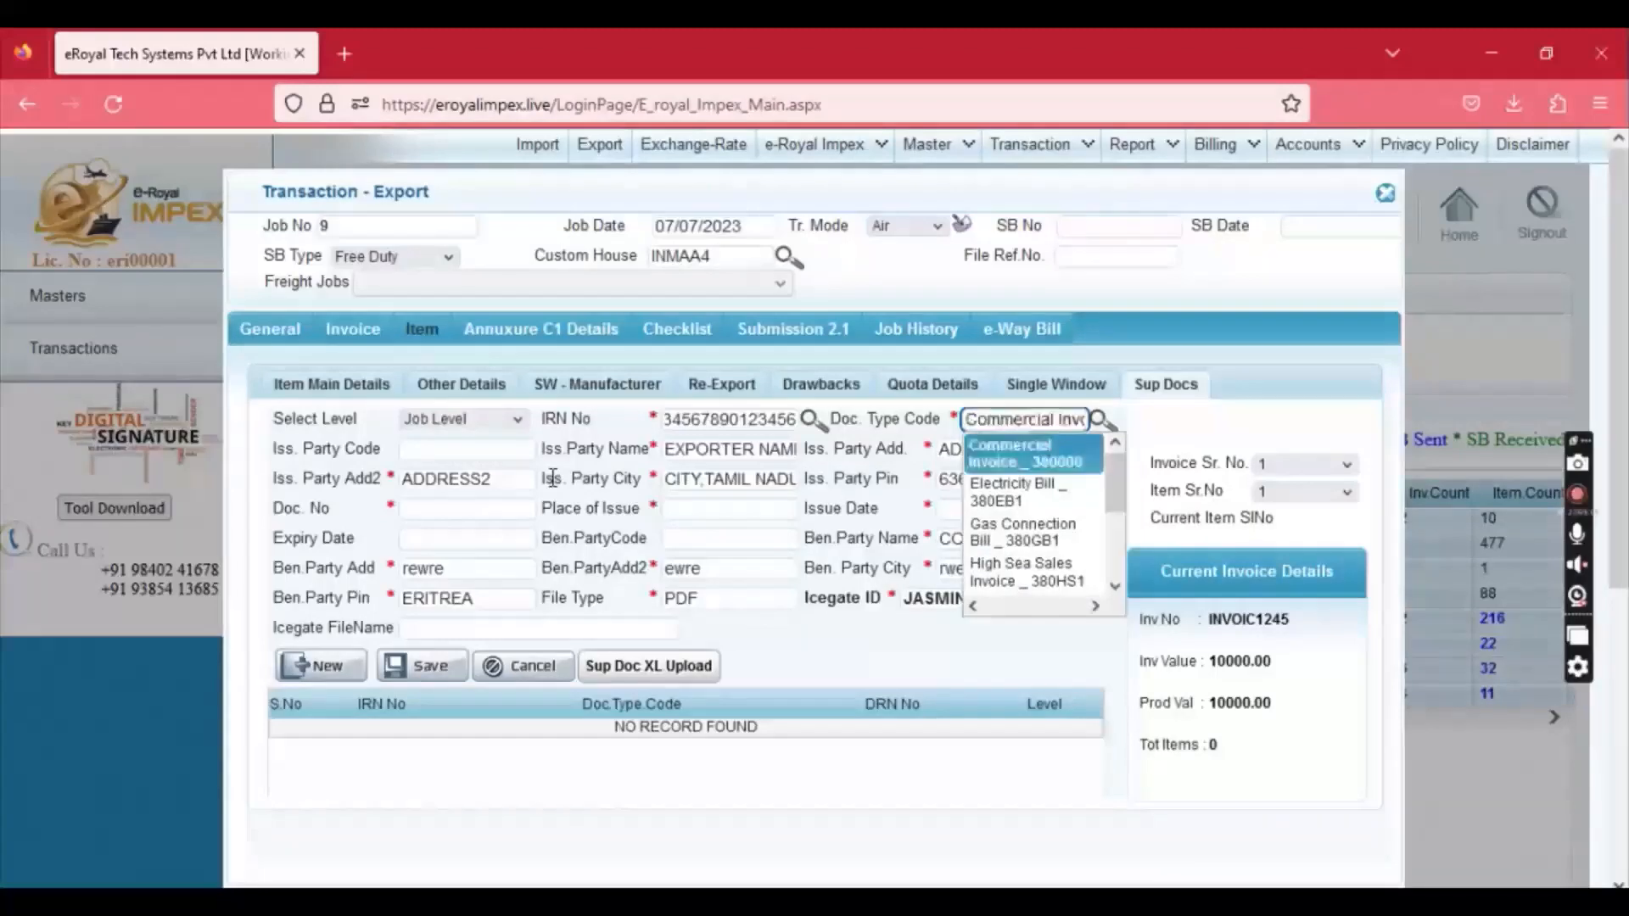
key("Tab")
key("Tab")
key("Tab")
key("Tab")
key("Tab")
key("Tab")
key("Tab")
key("Tab")
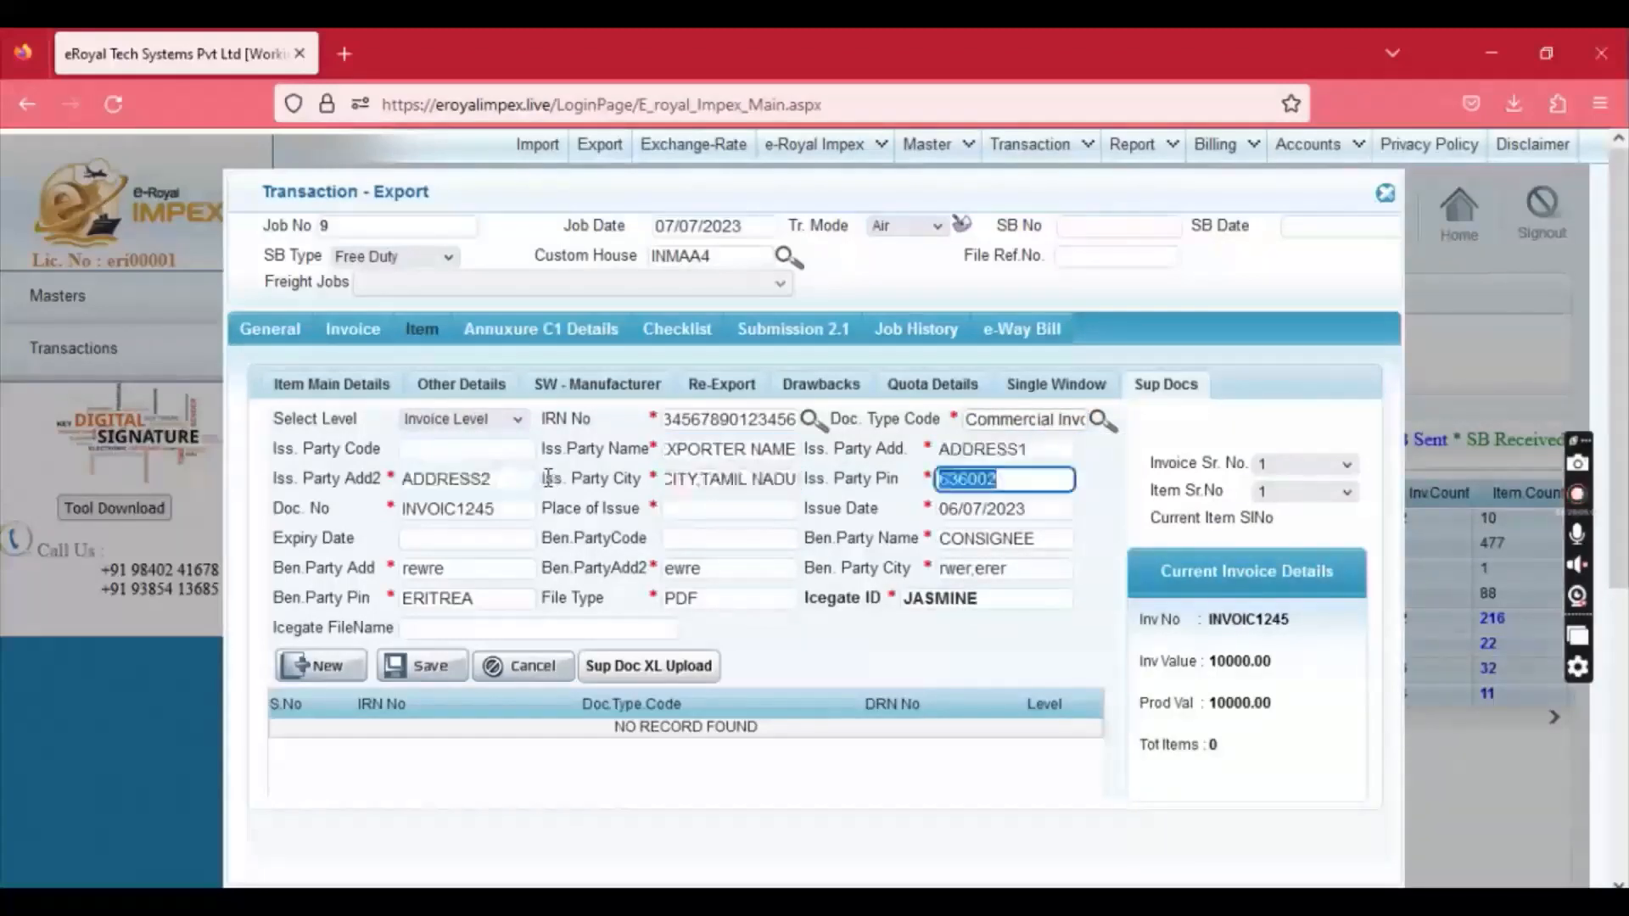
type("CHENNAI")
left_click(418, 666)
left_click(698, 581)
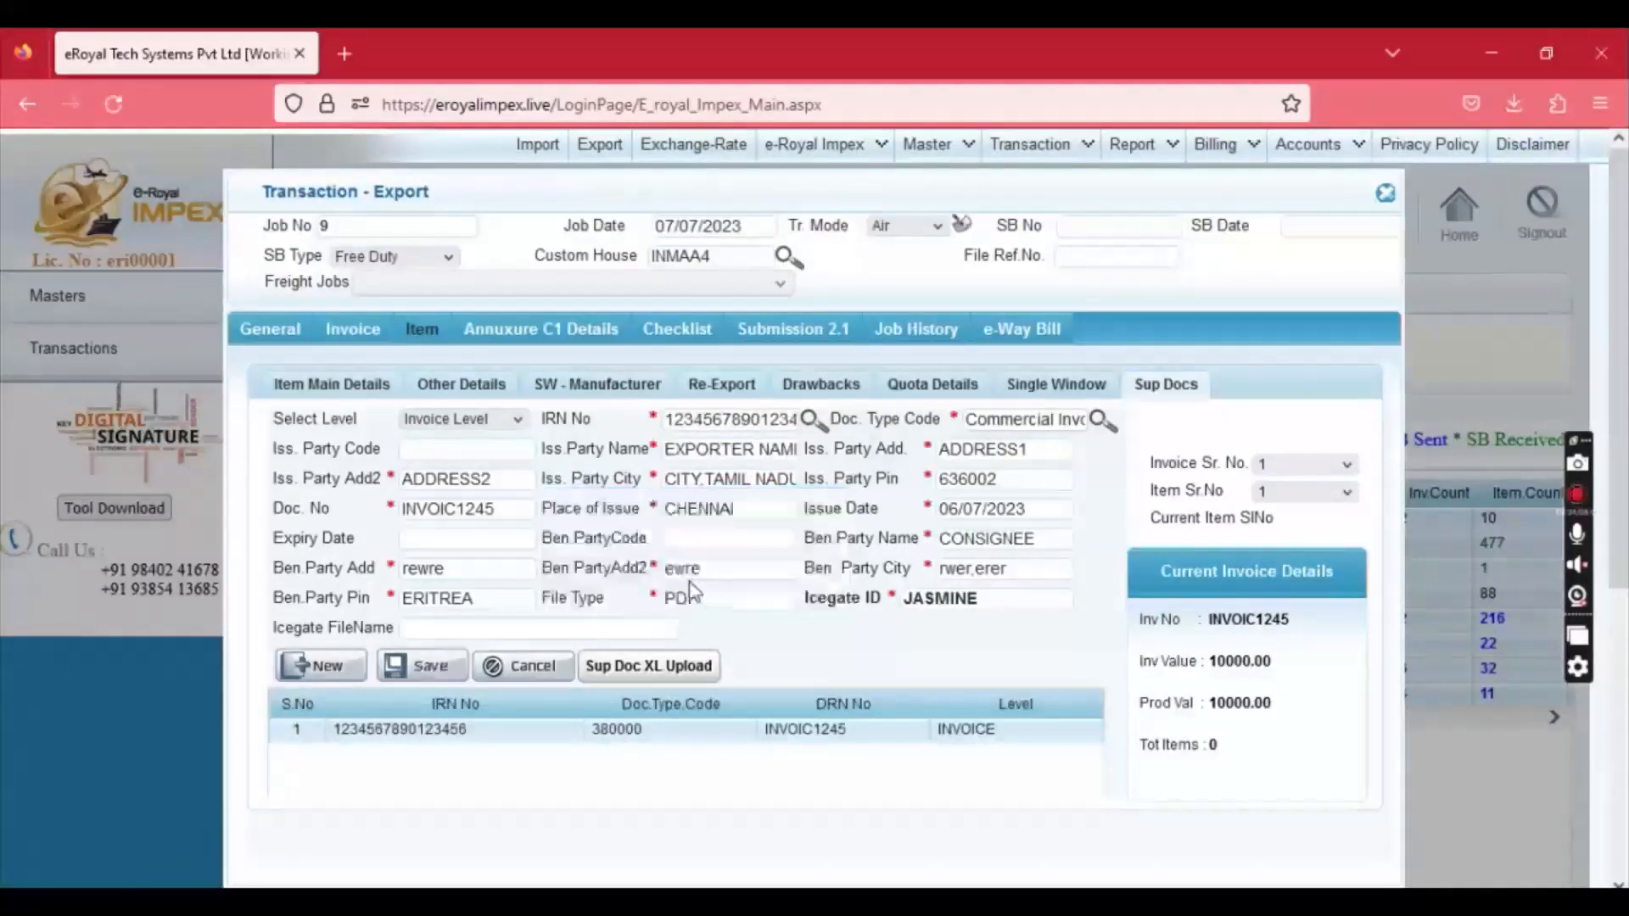
Step: Add and save a Packing list document, code 271000, issued in CHENNAI on 06/07/2023
left_click(329, 667)
left_click(711, 417)
type("12")
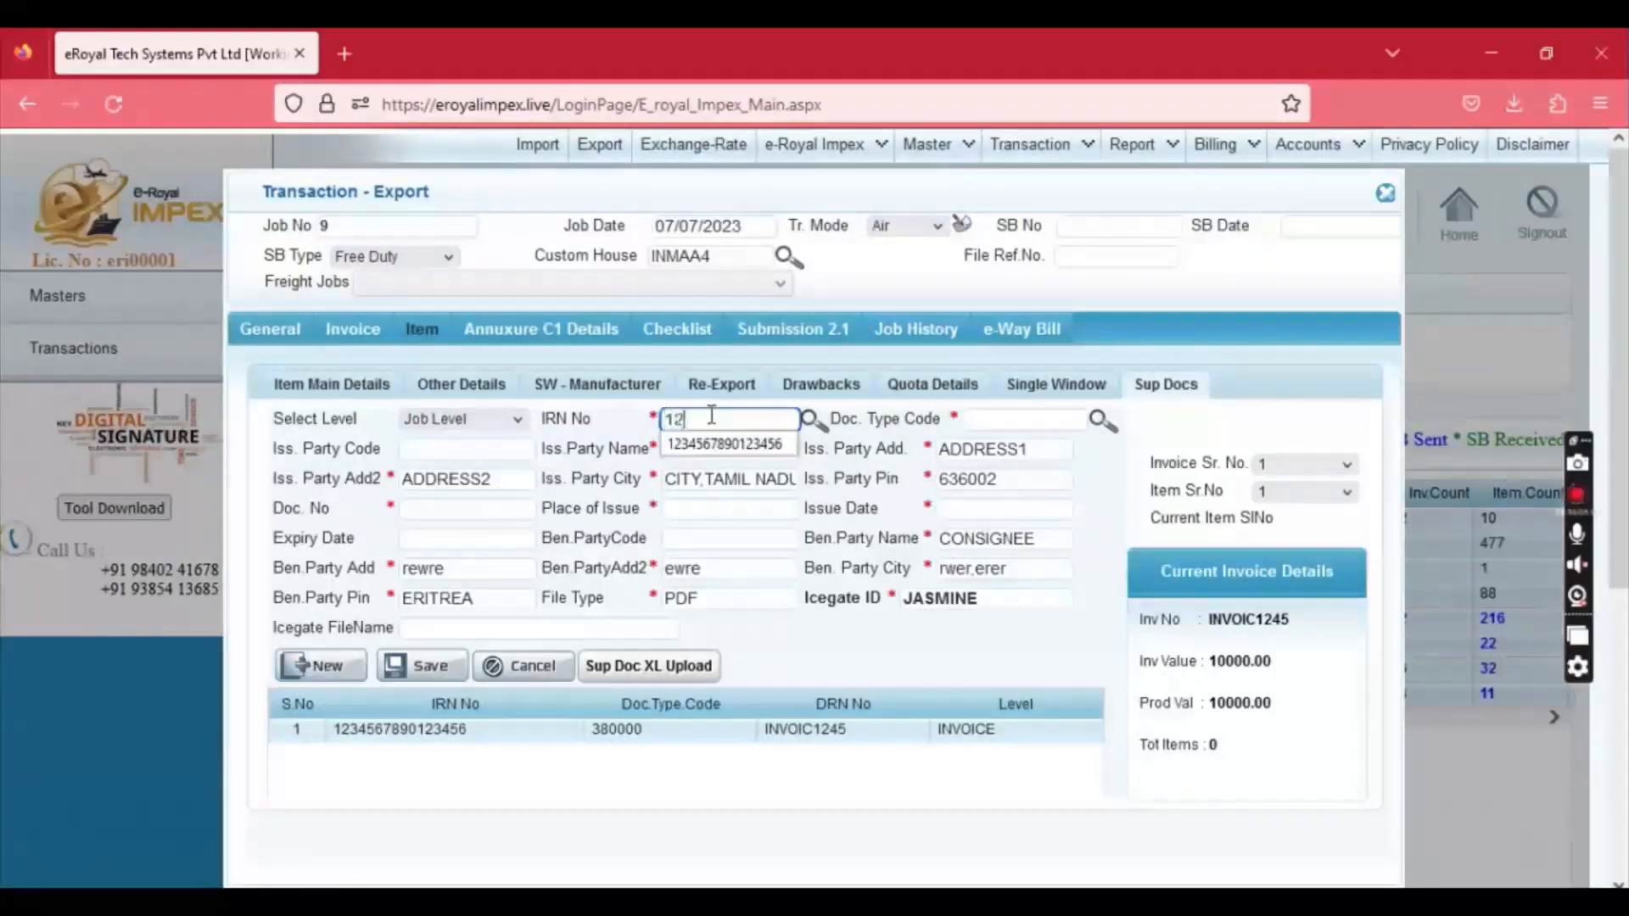
type("3124566777")
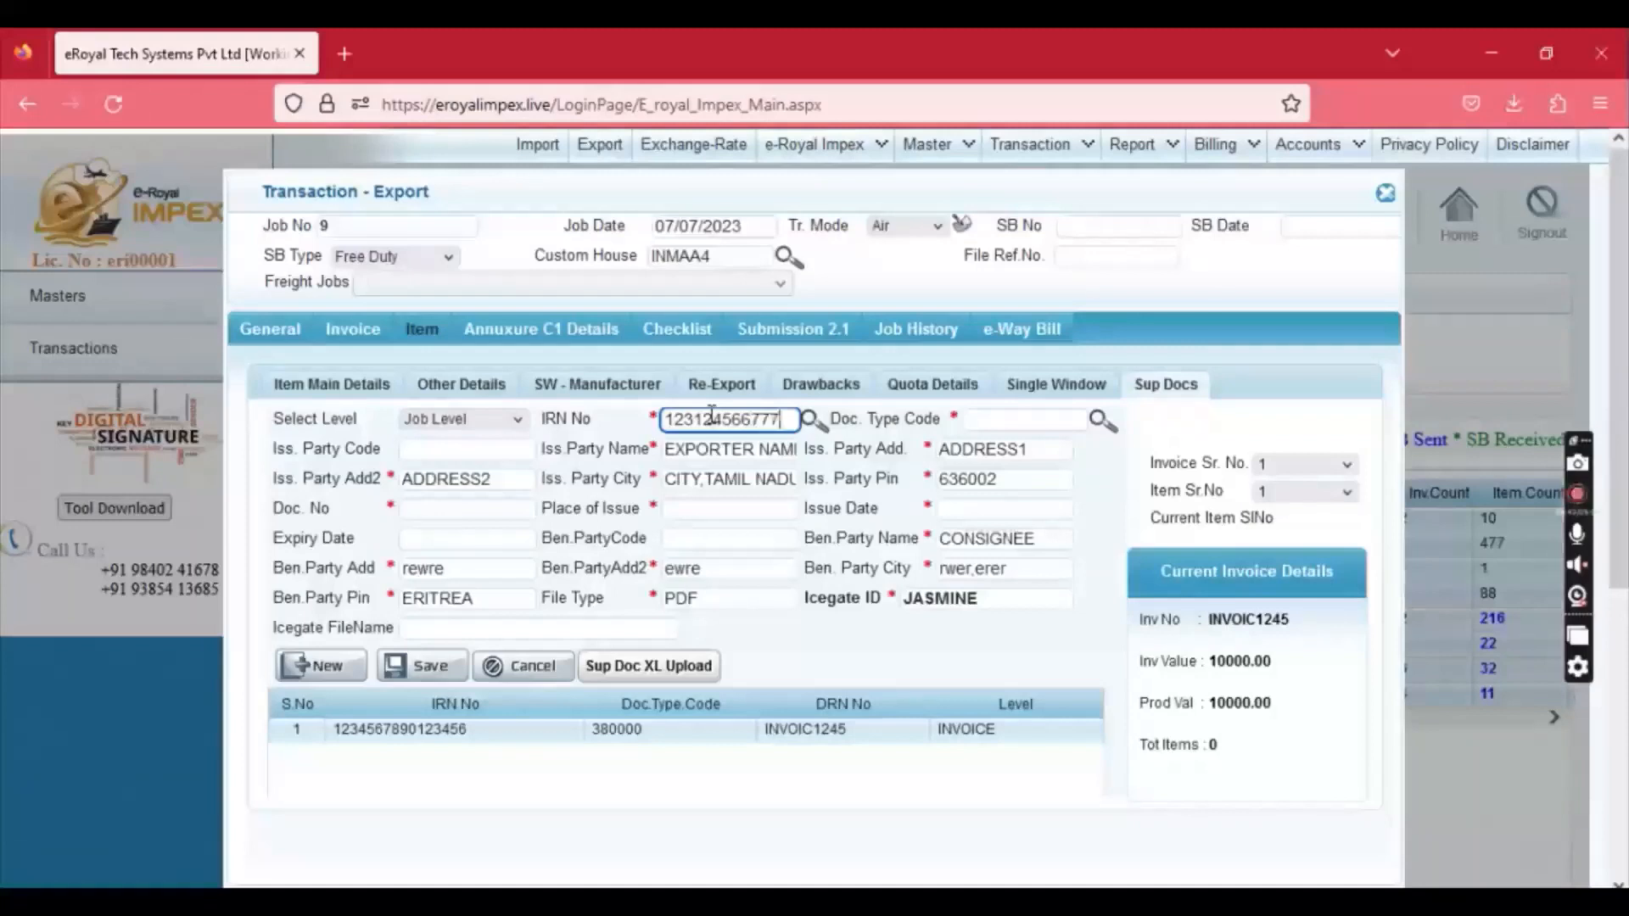
type("7777")
key("Tab")
type("2")
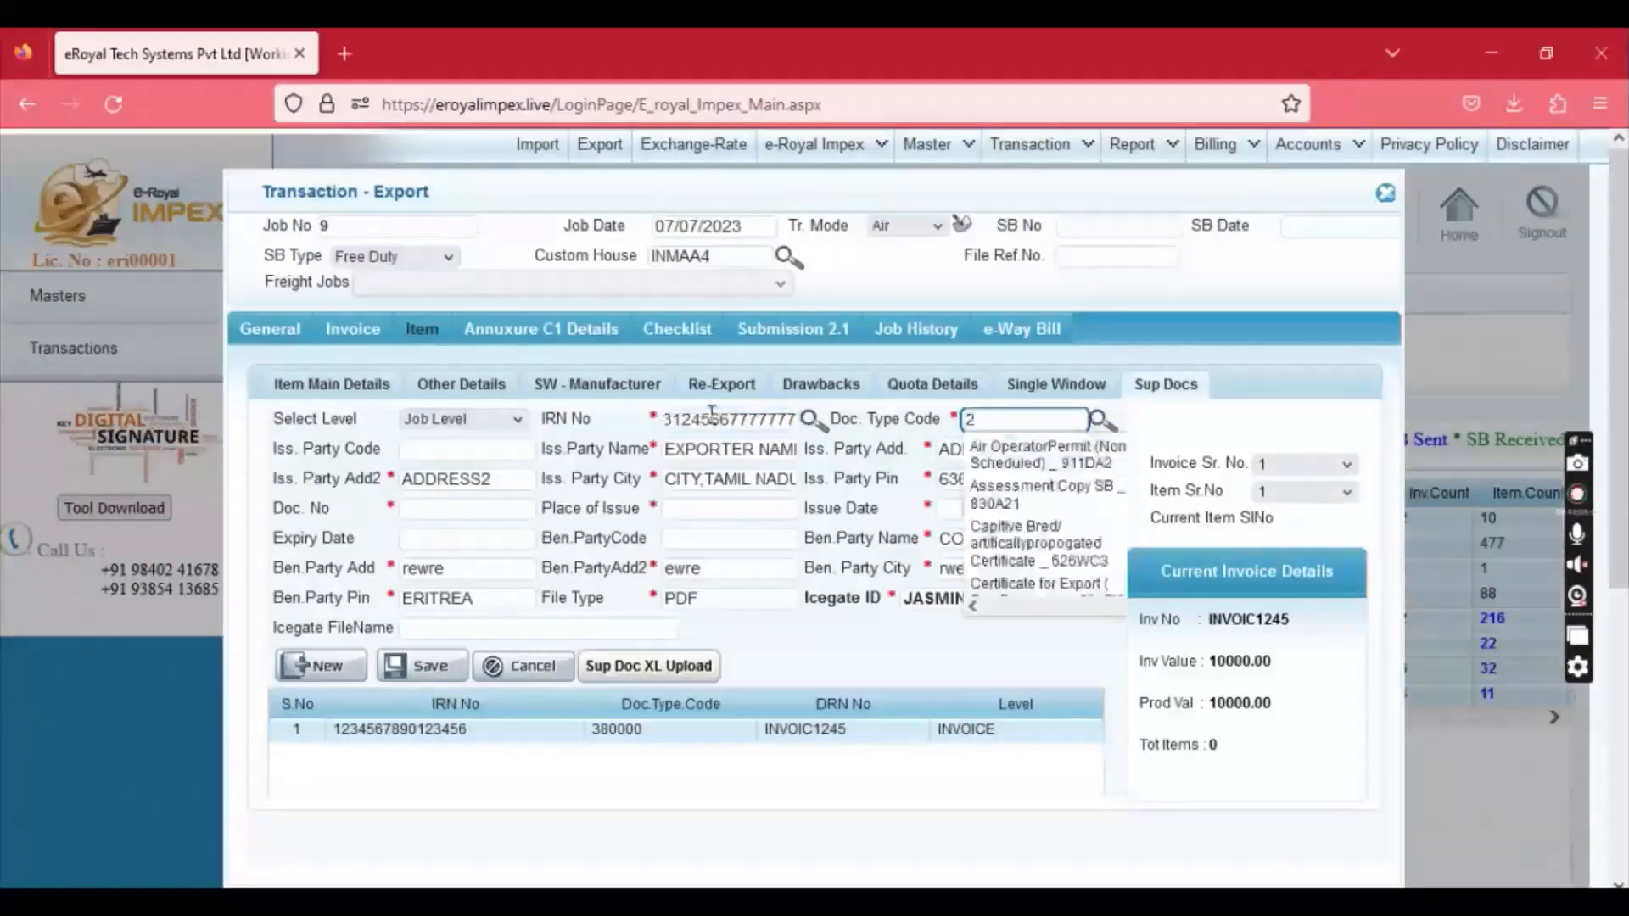
type("71")
key("Down")
key("Tab")
key("Tab")
key("Tab")
key("Tab")
key("Tab")
key("Tab")
key("Tab")
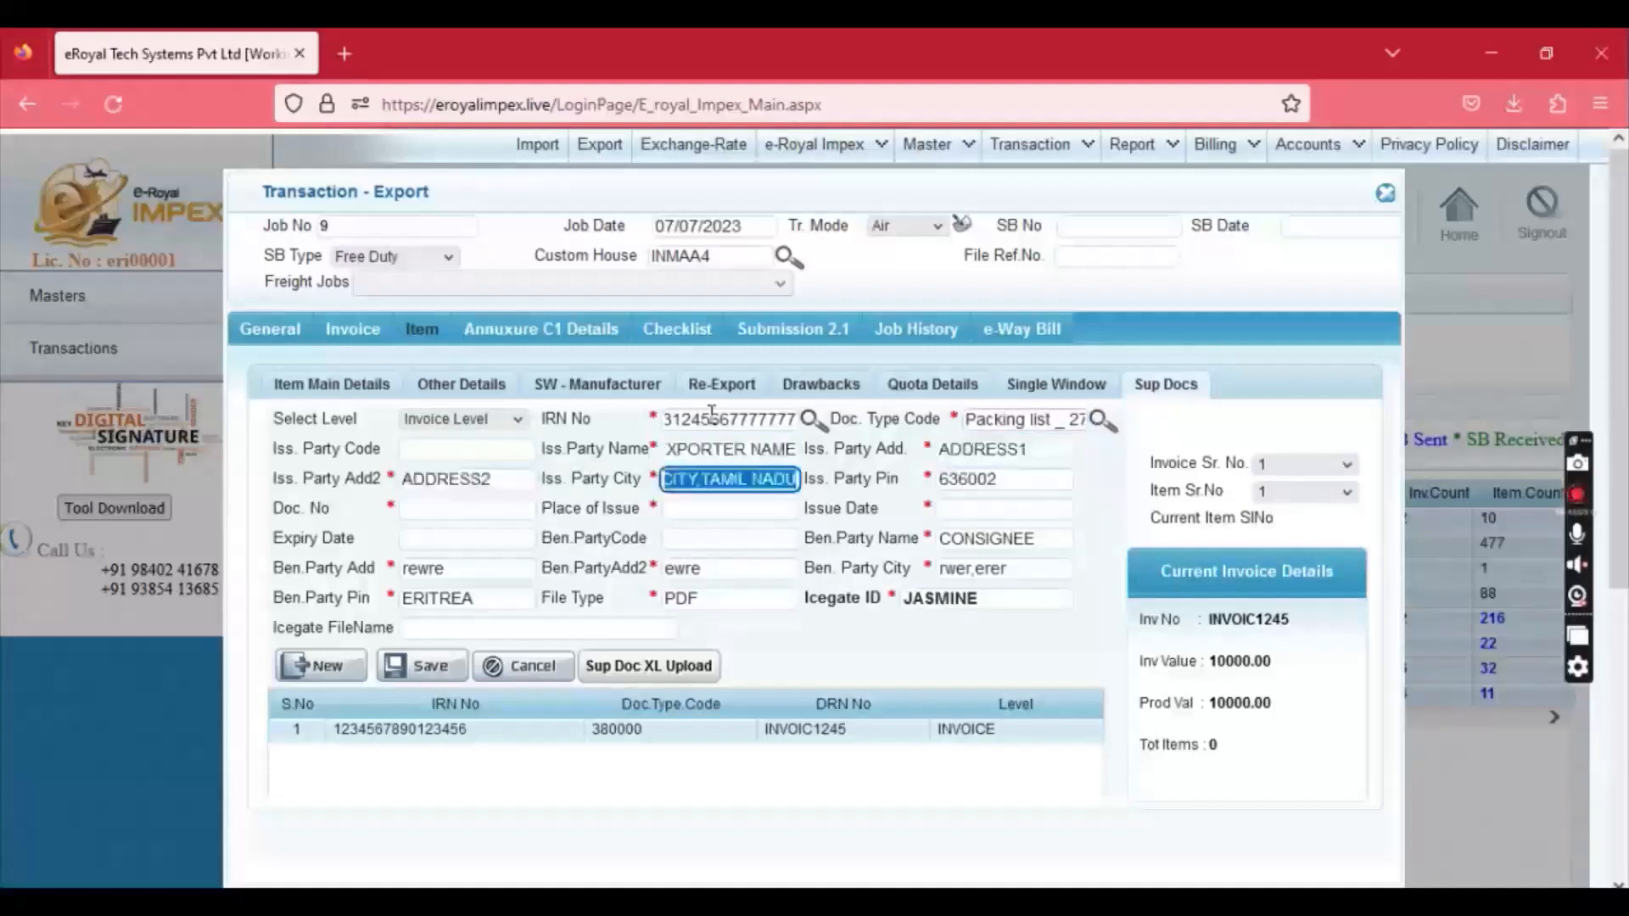
key("Tab")
key("Down")
key("Down")
key("Tab")
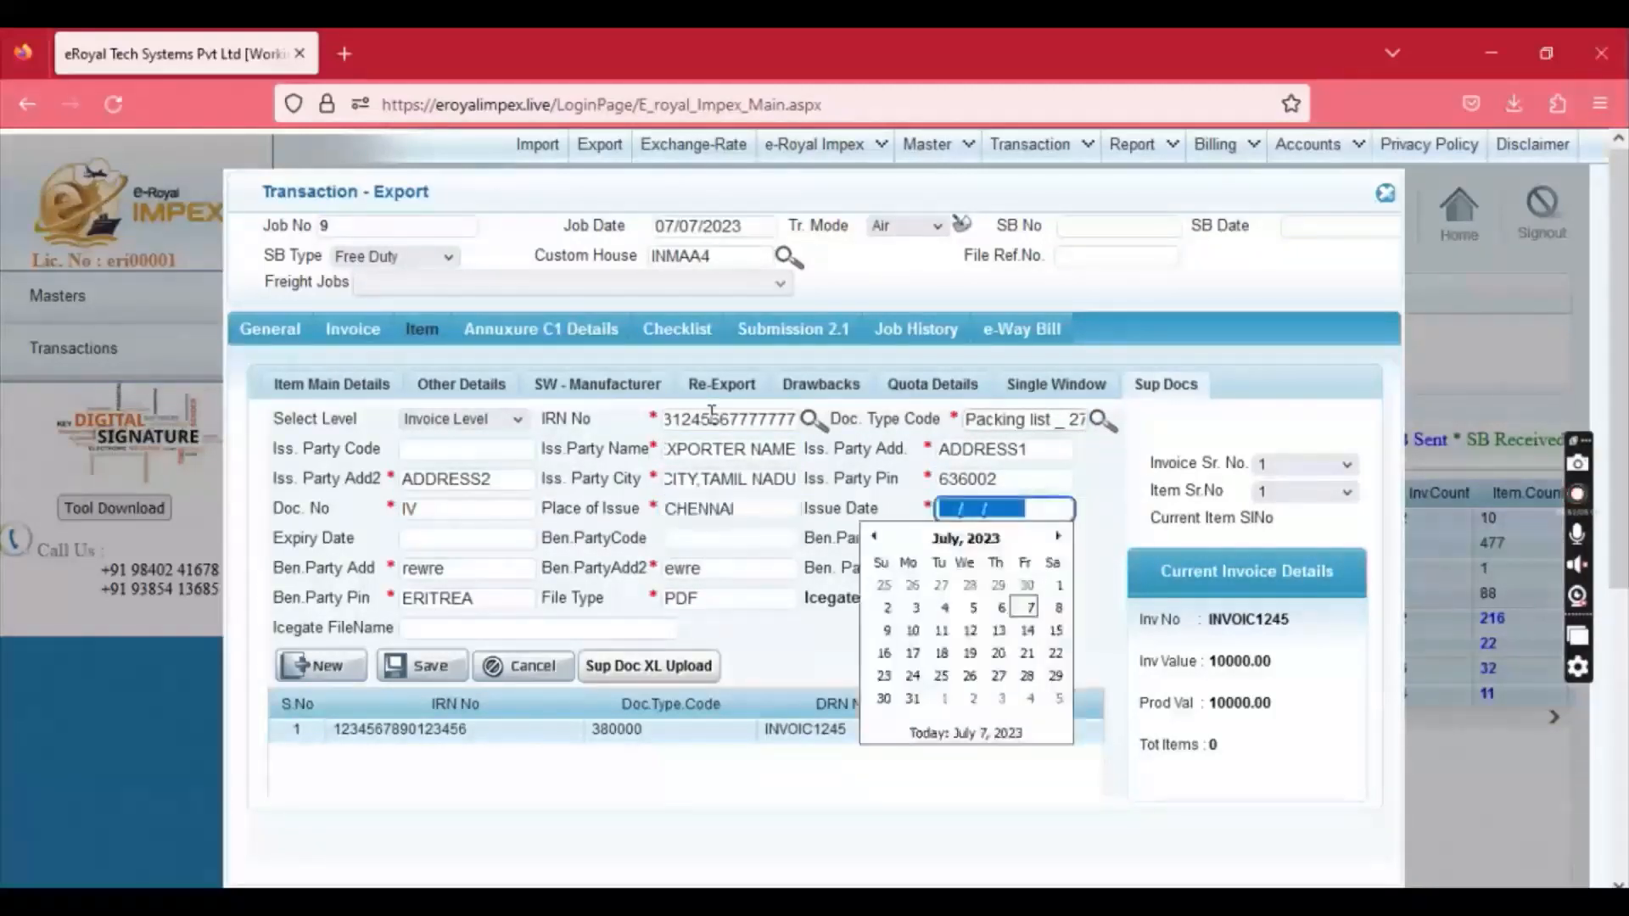
left_click(1001, 608)
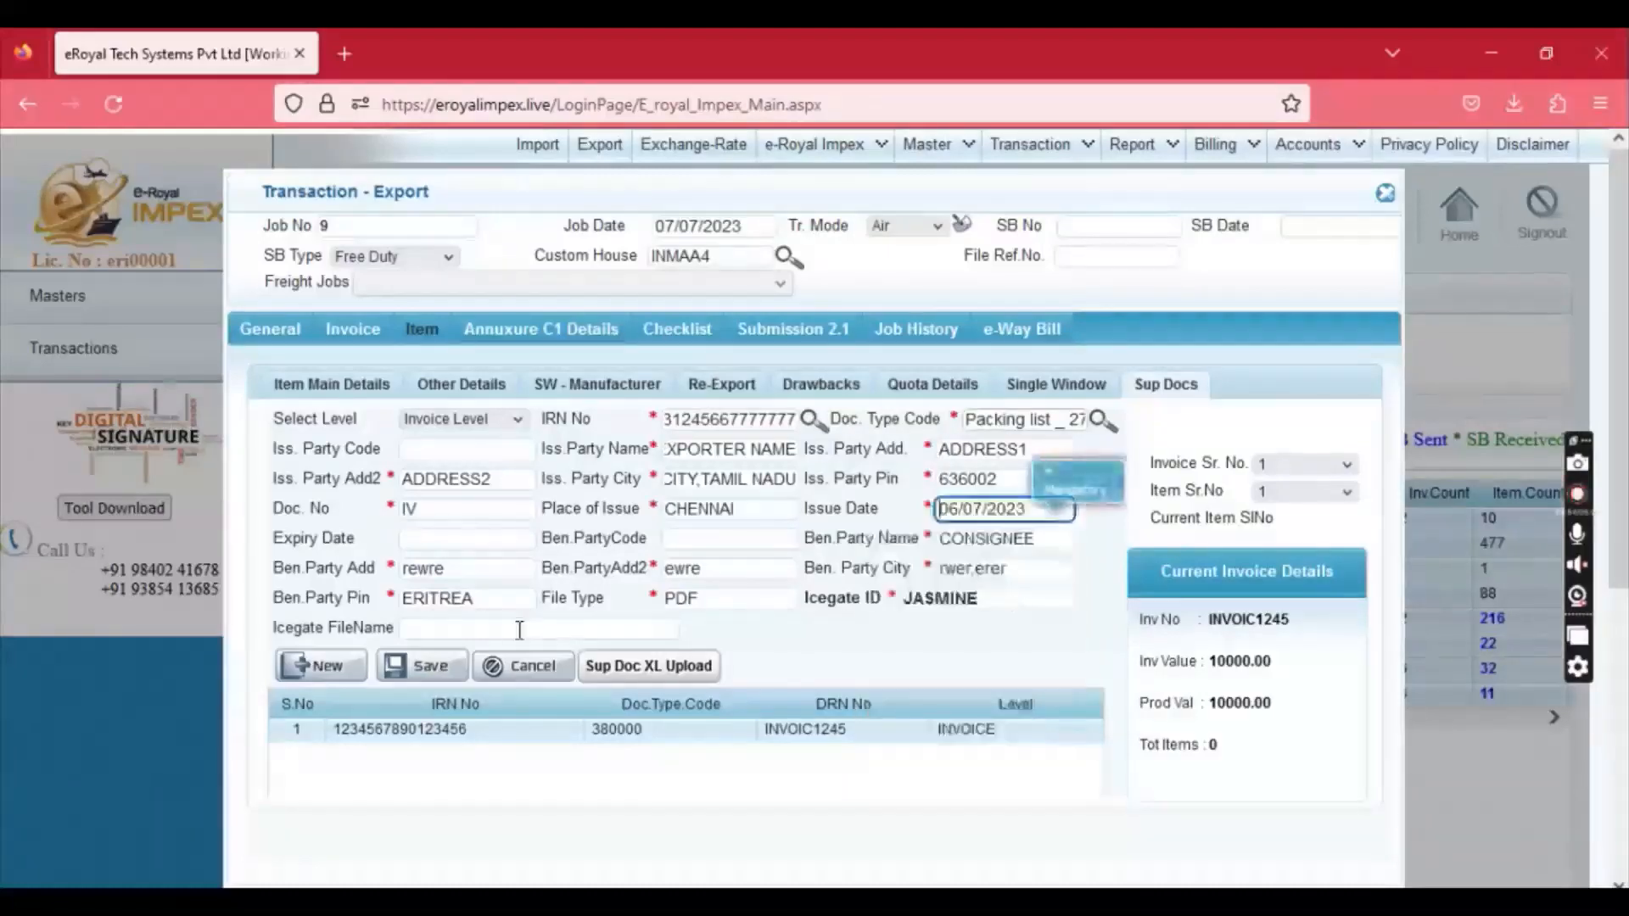
left_click(444, 671)
key("Return")
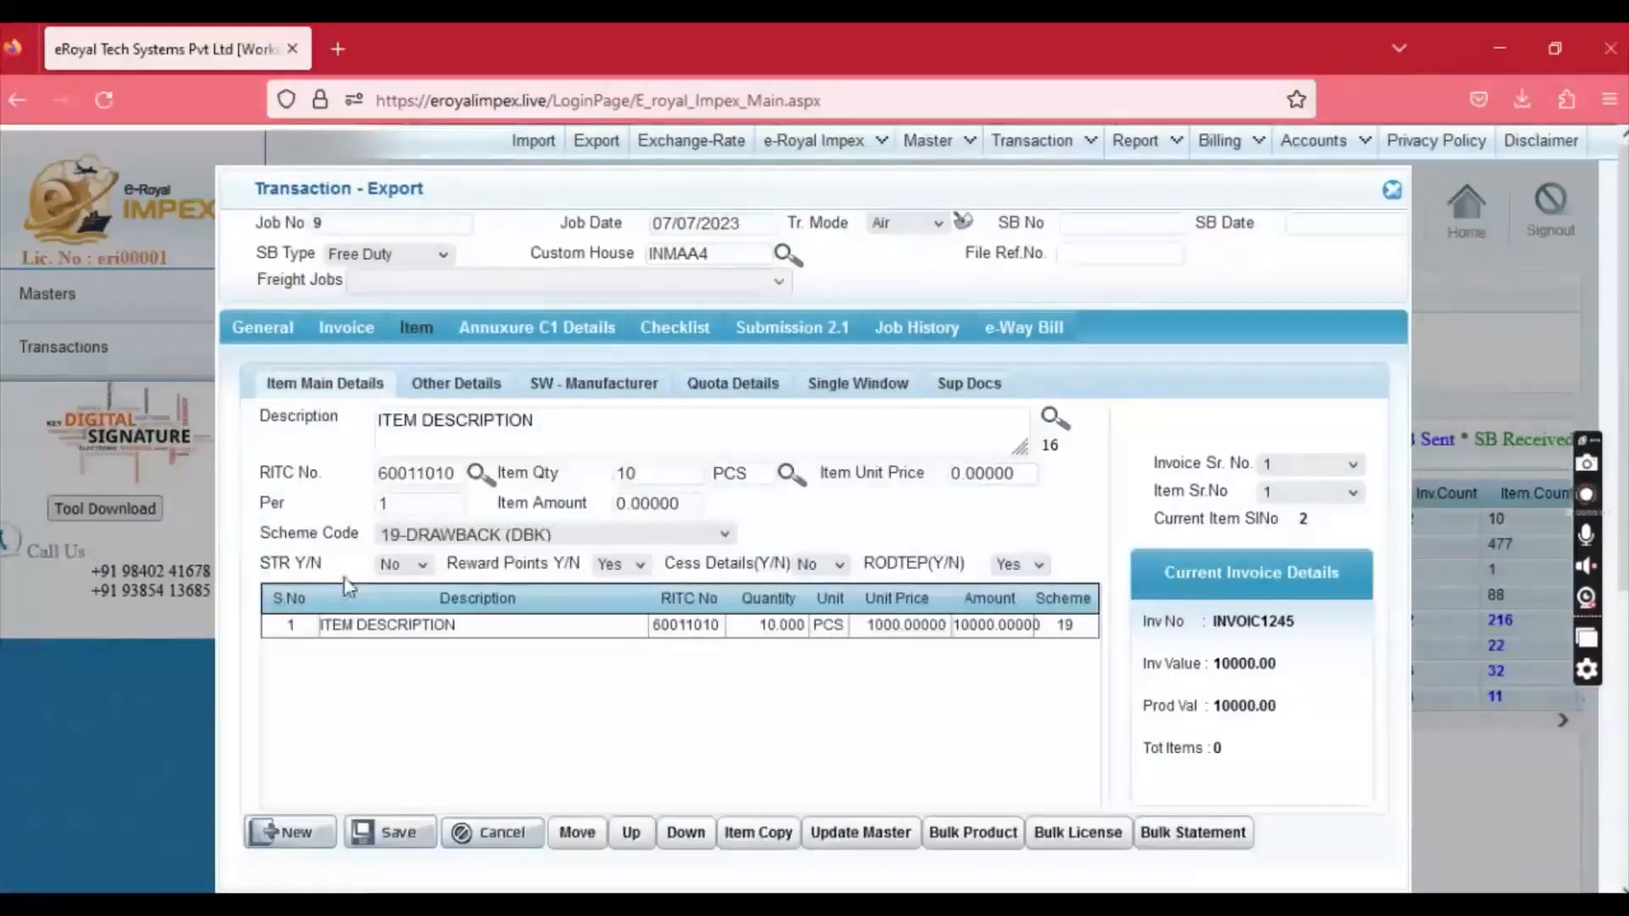
Step: Add a new item of quantity 10 with taxable value 1 and 18% IGST, and save it
left_click(290, 831)
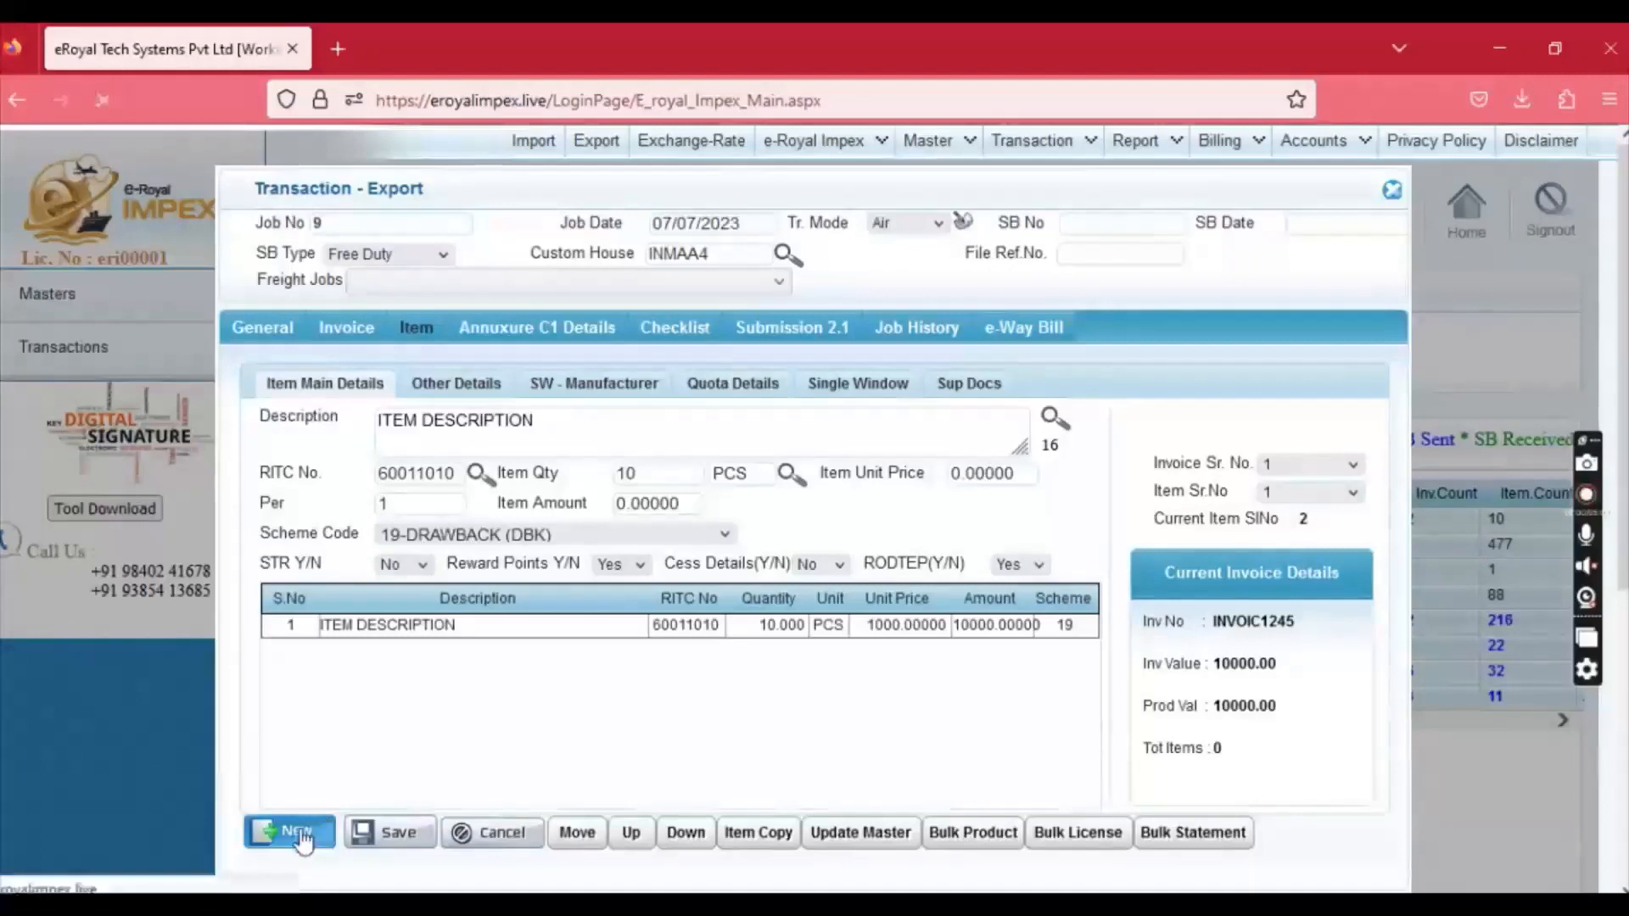
left_click(636, 473)
type("10")
key("Tab")
key("Tab")
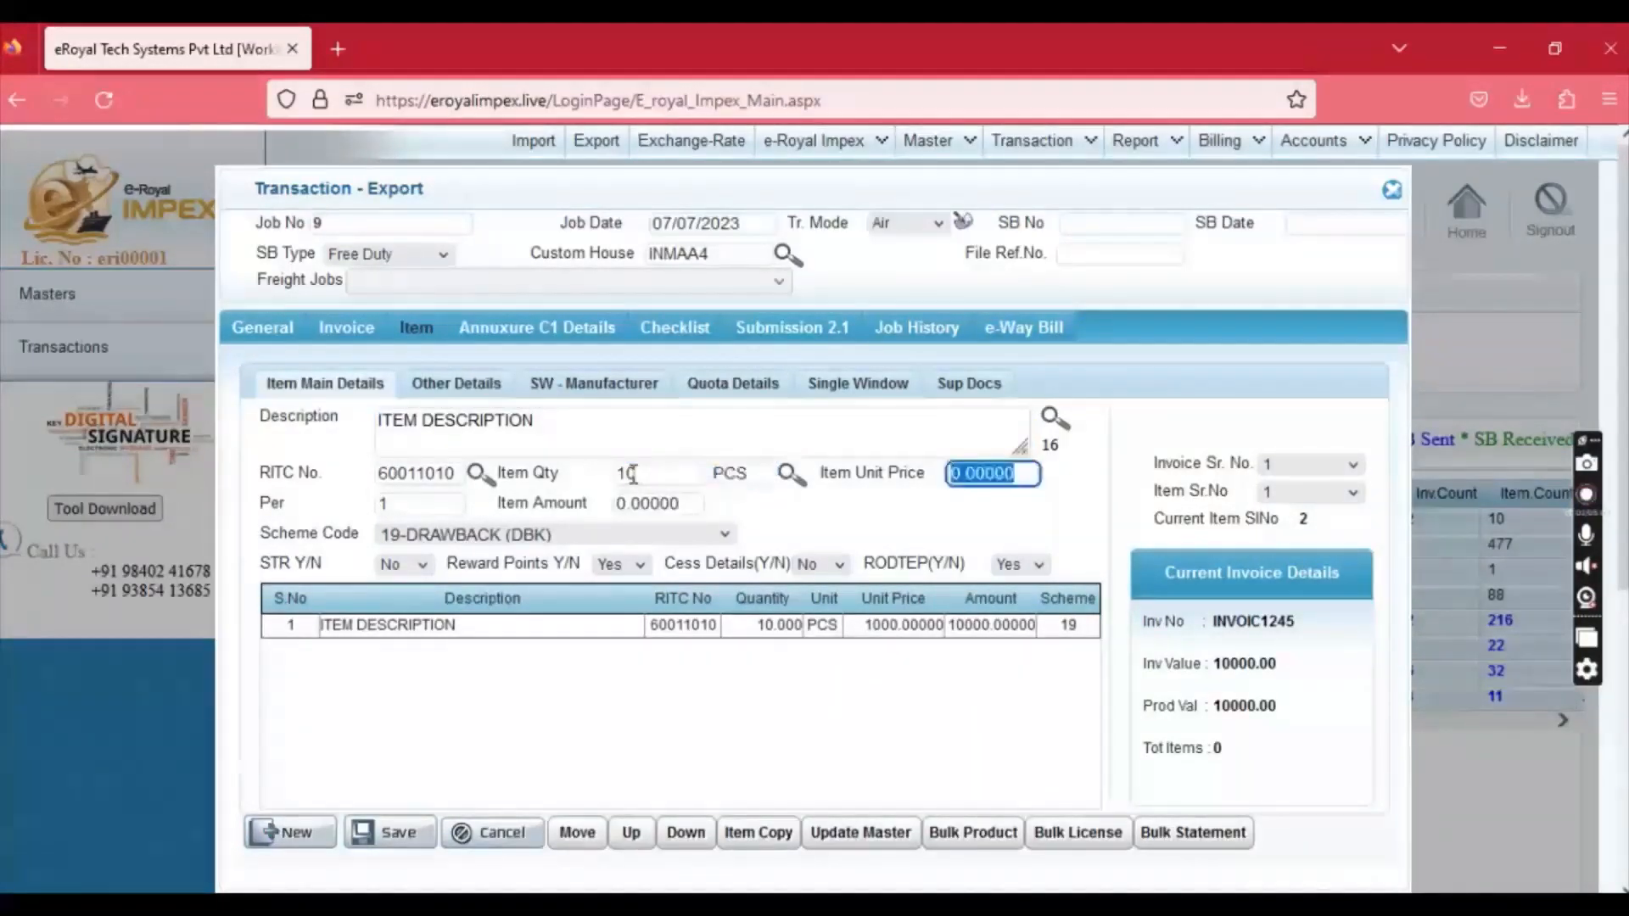
left_click(469, 389)
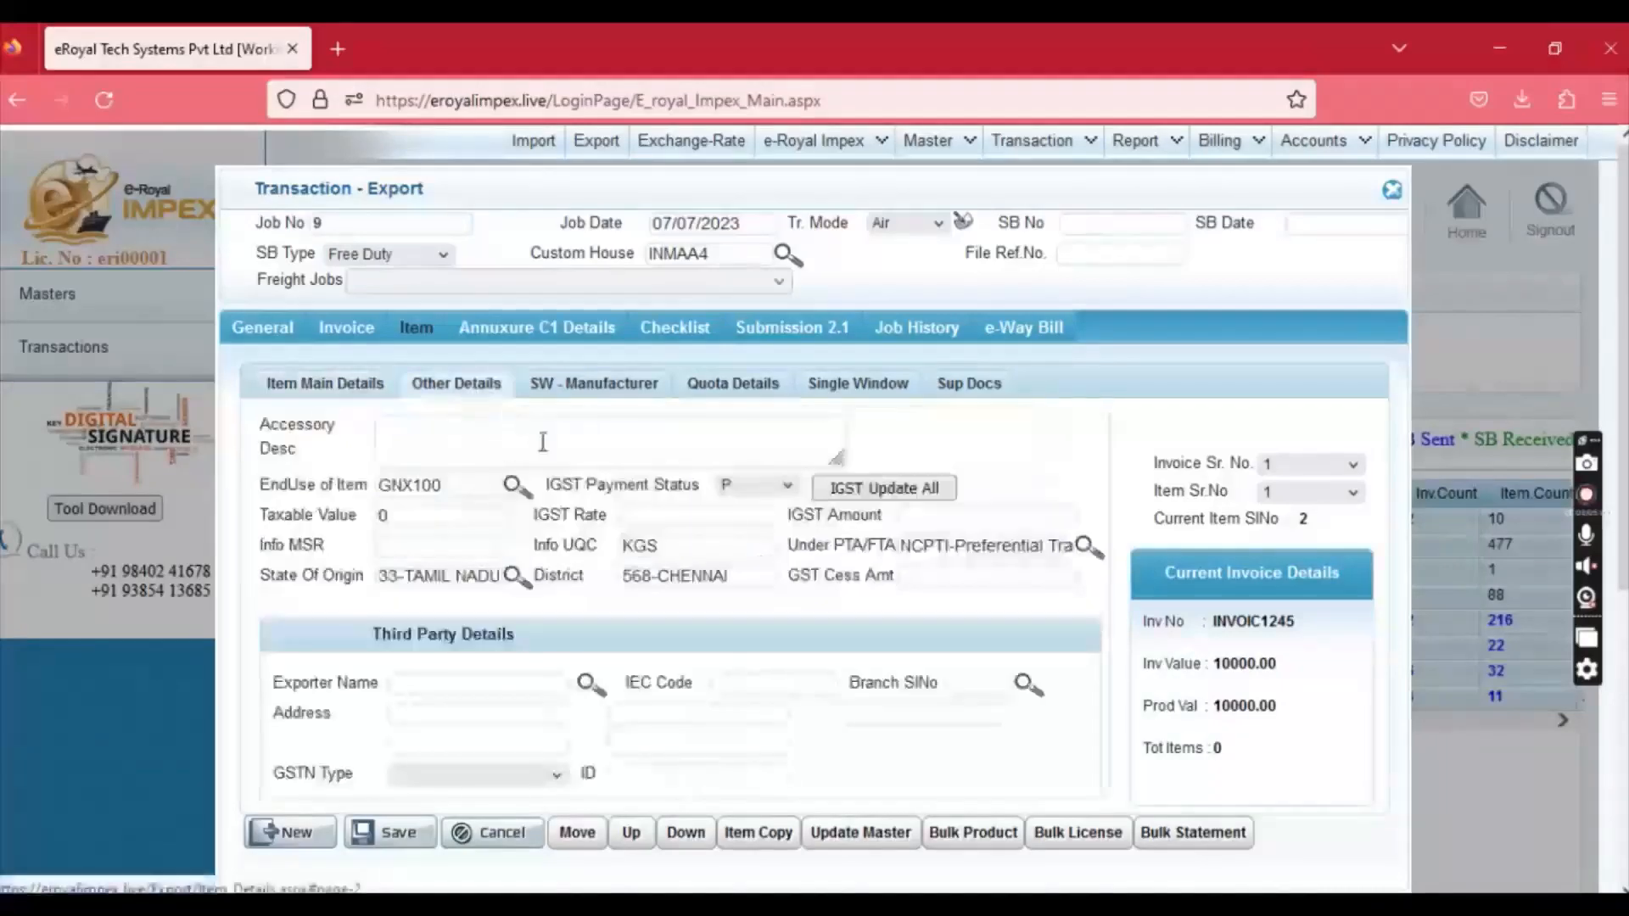
left_click(449, 512)
type("1")
key("Tab")
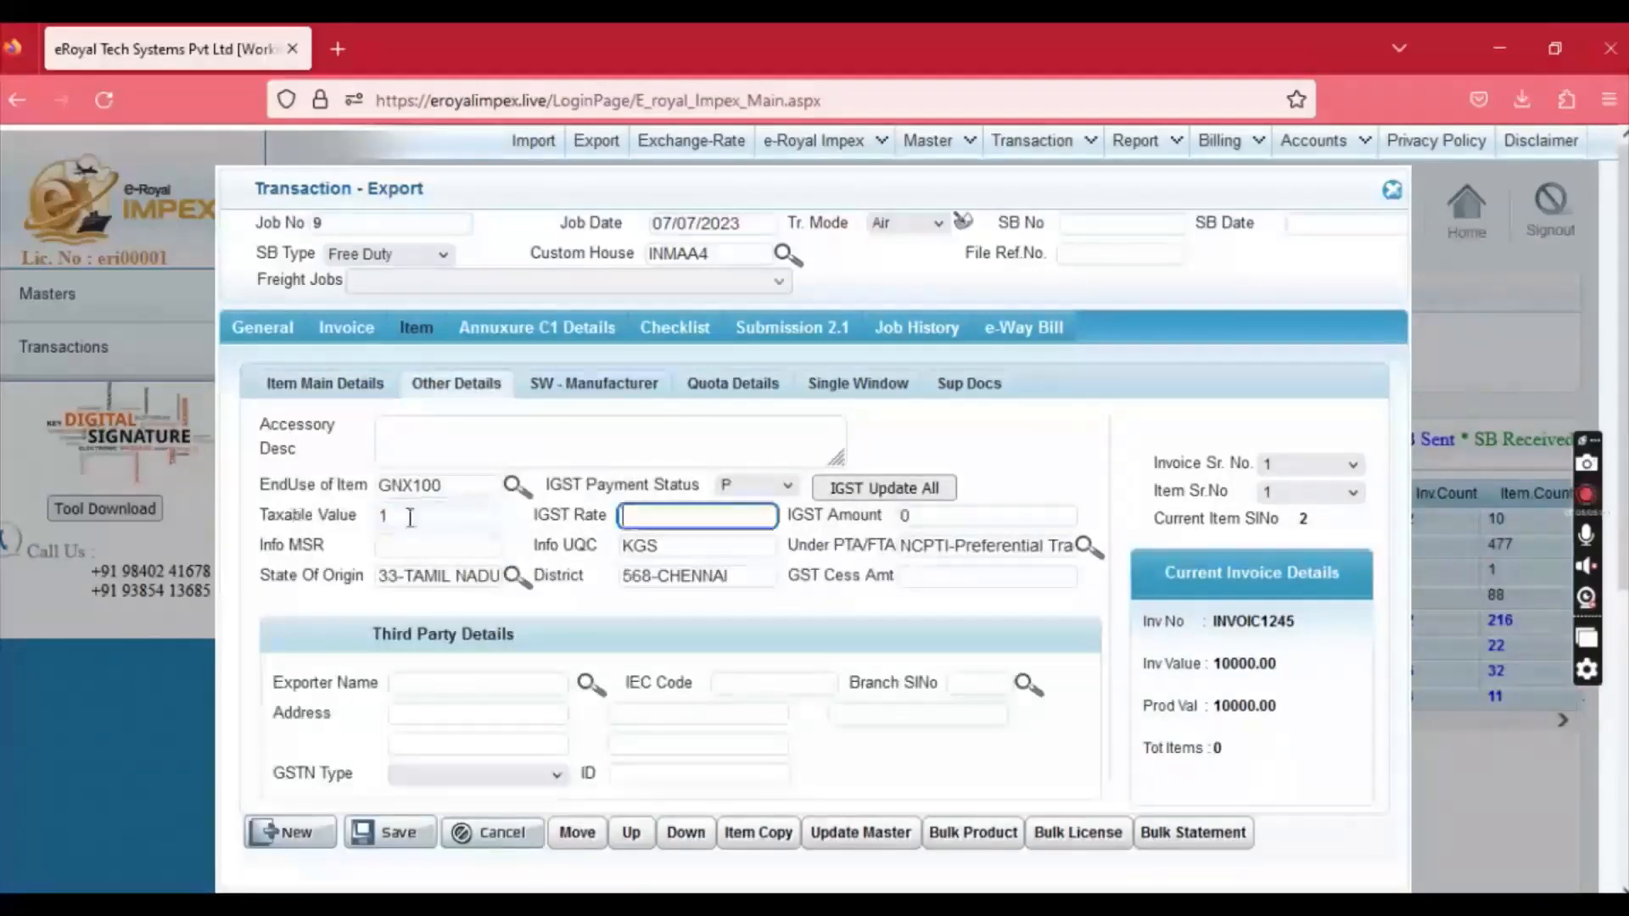
type("18")
key("Tab")
key("Tab")
type("1")
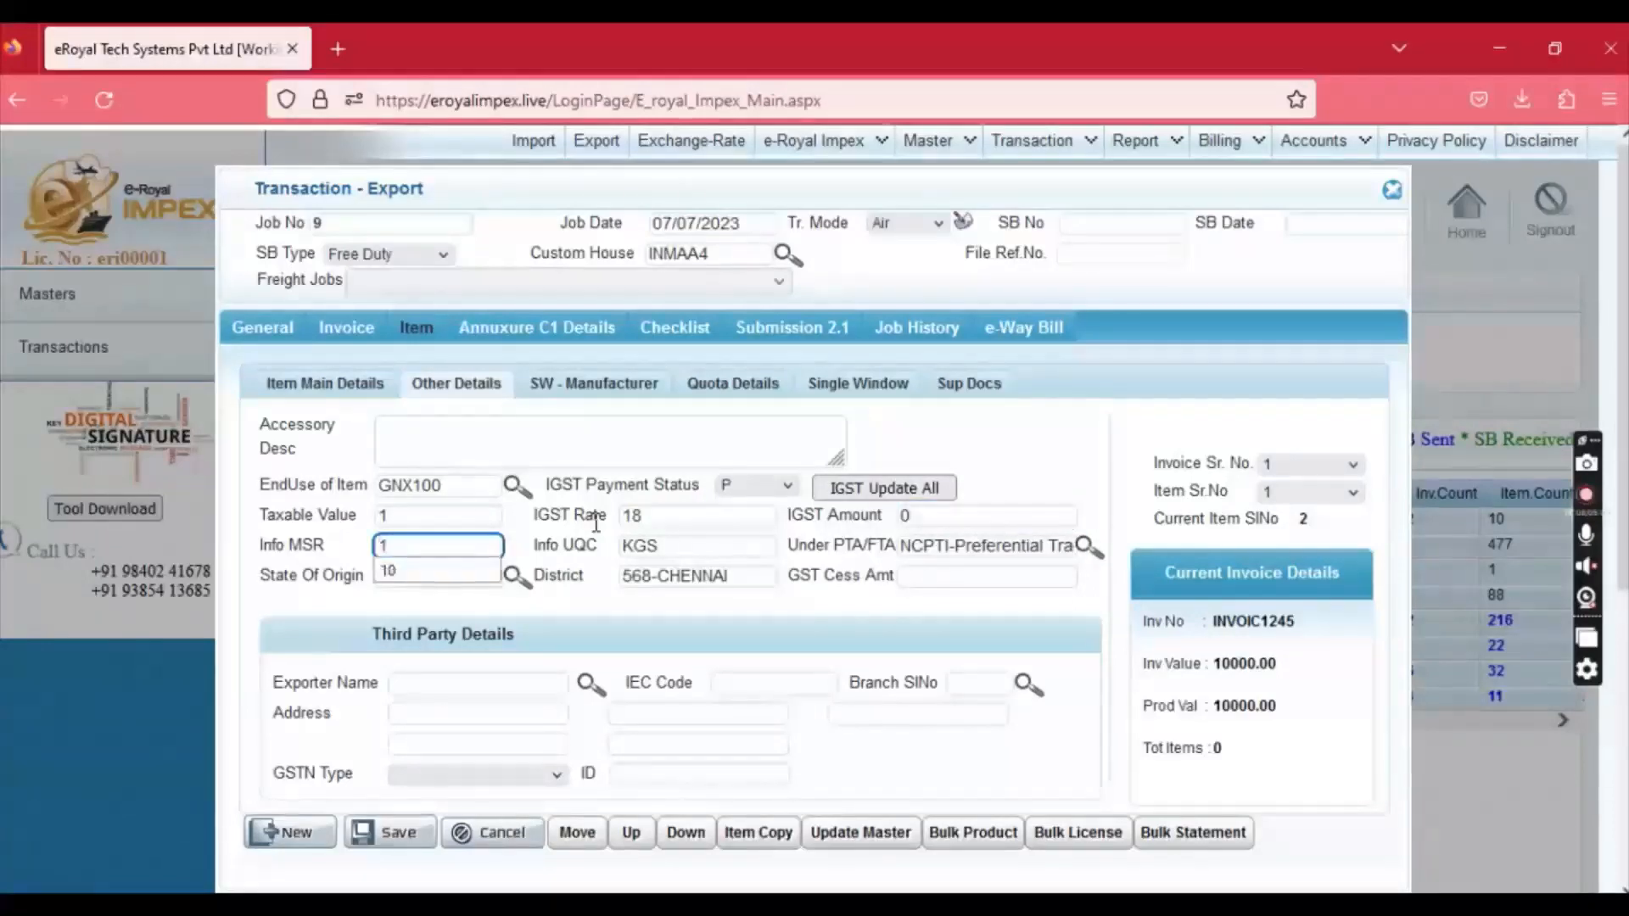
left_click(376, 834)
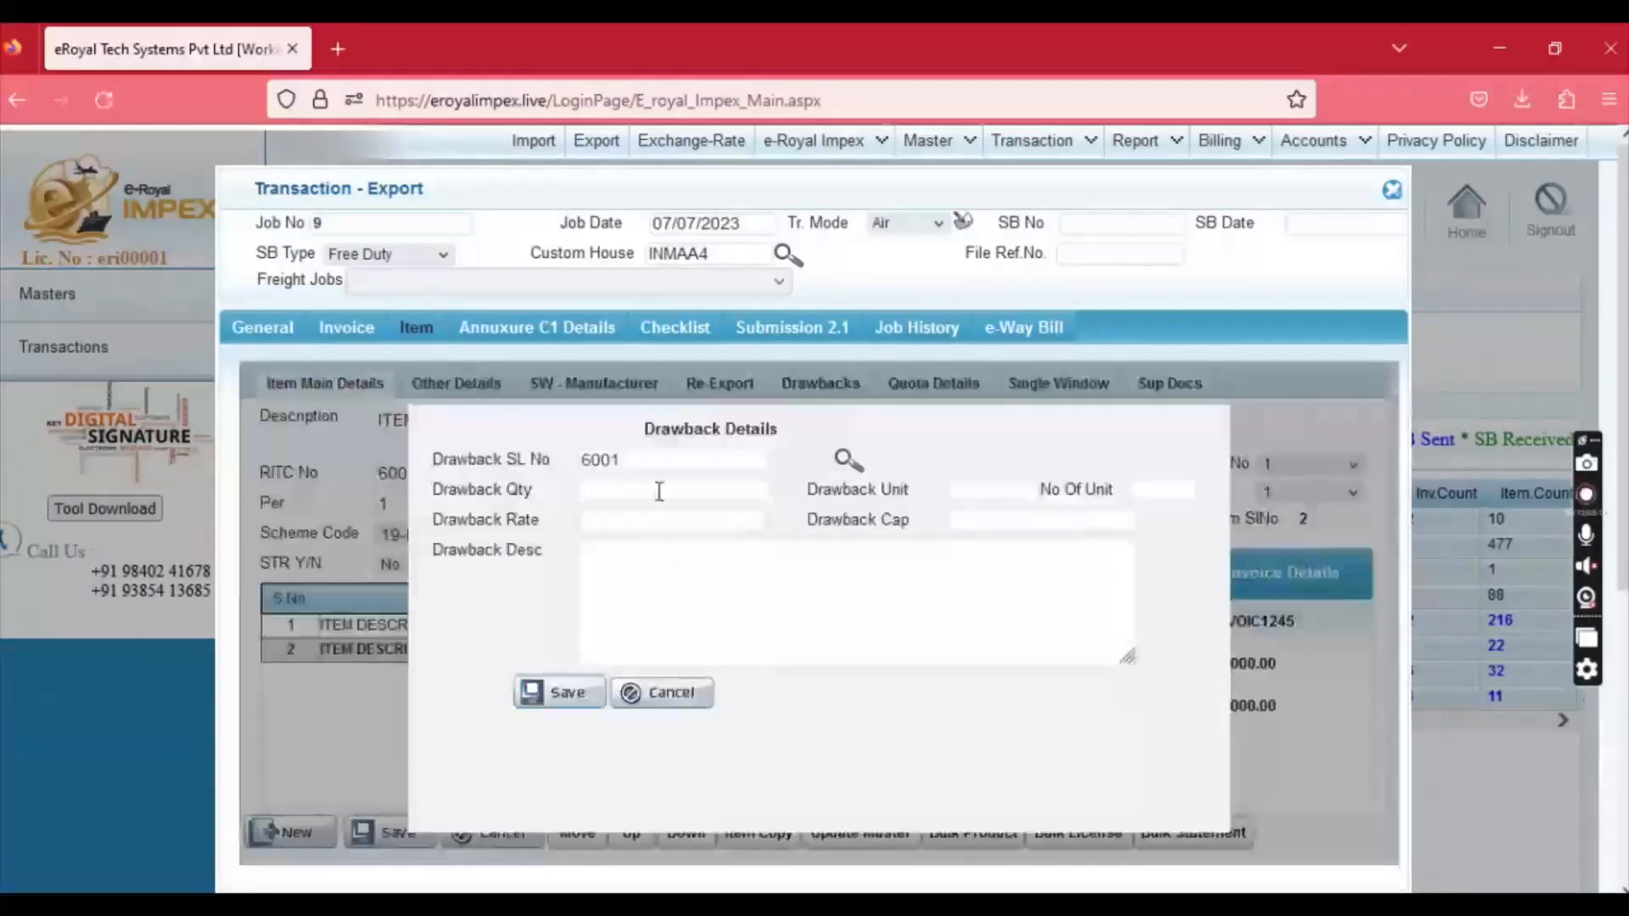
Step: Save drawback serial 600101B with quantity 1, decline another item, and generate the checklist PDF
left_click(664, 458)
key("Down")
key("Tab")
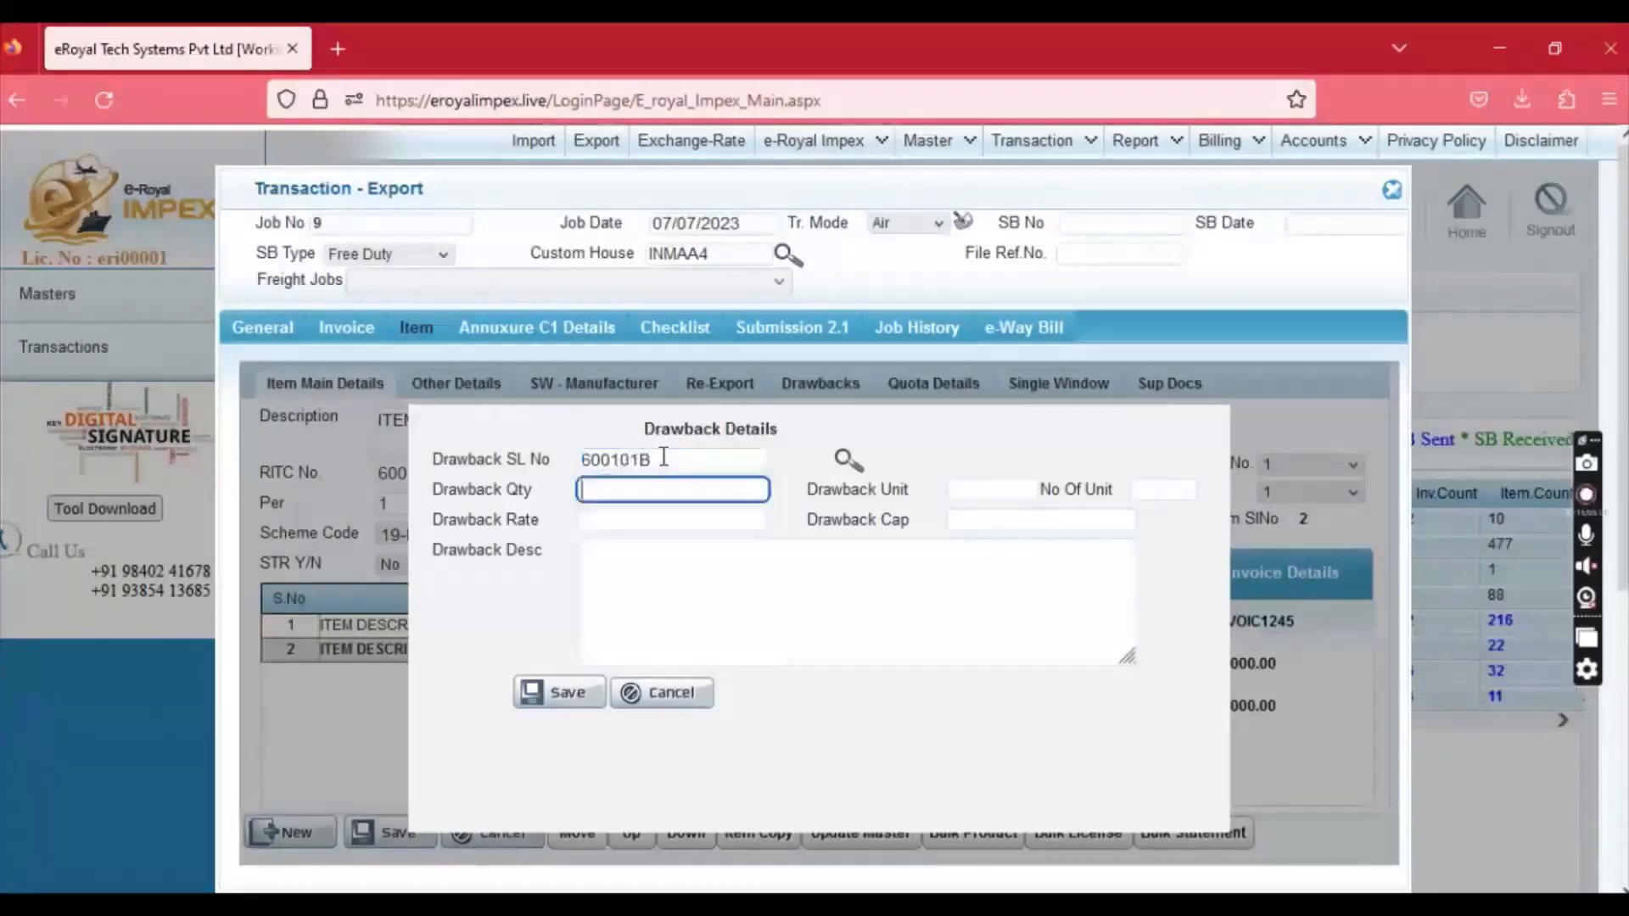
type("1")
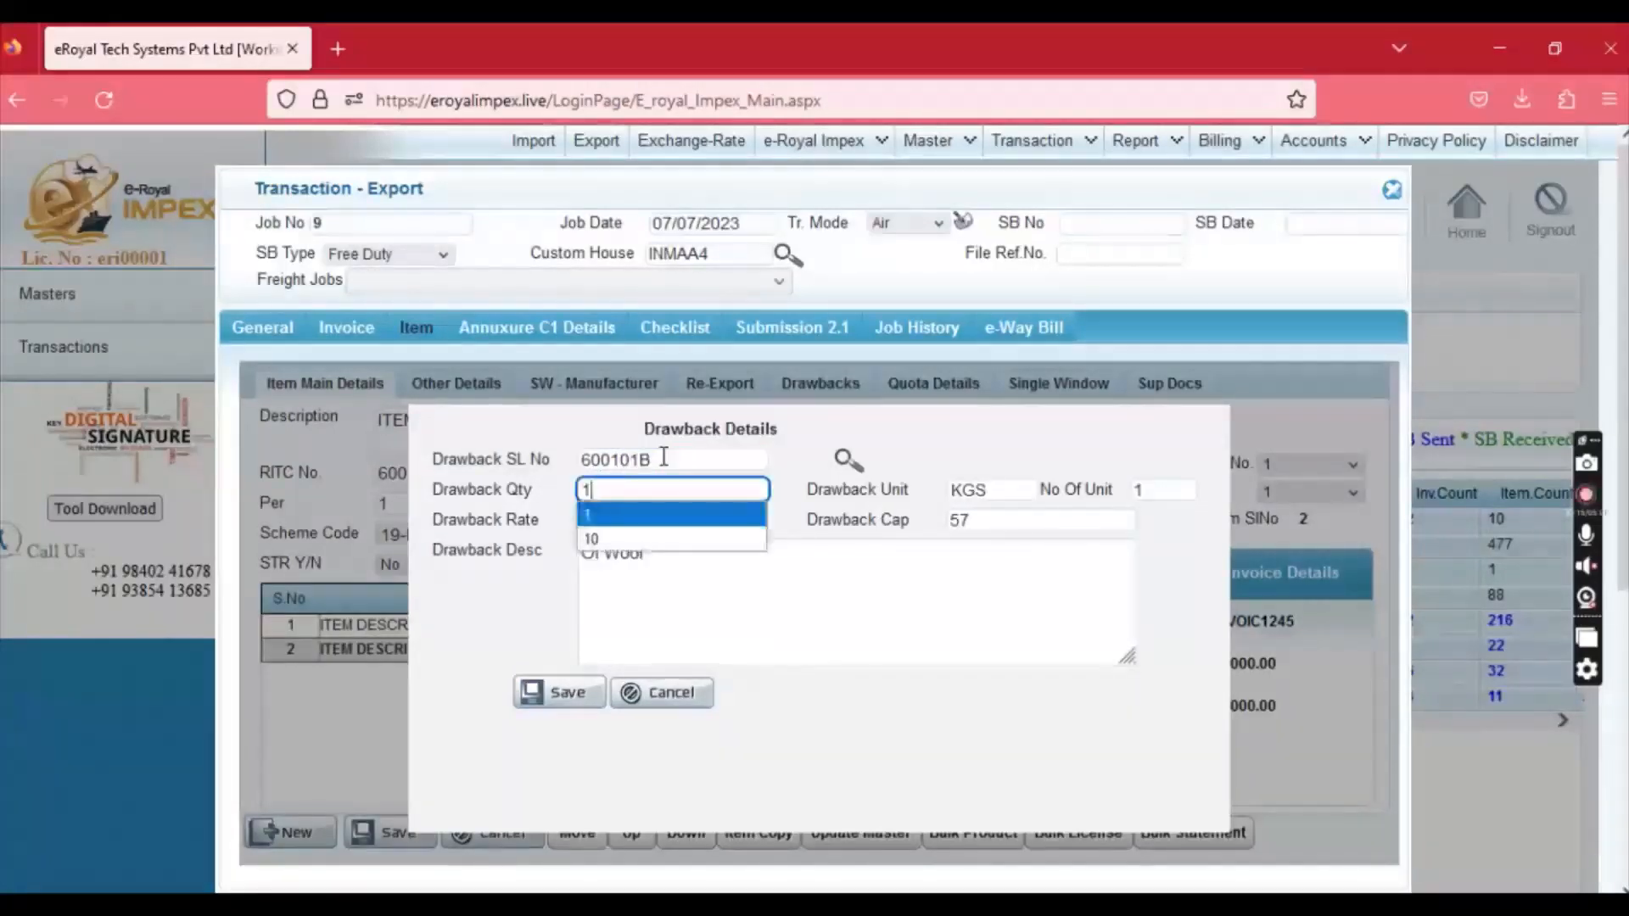
key("Tab")
left_click(560, 692)
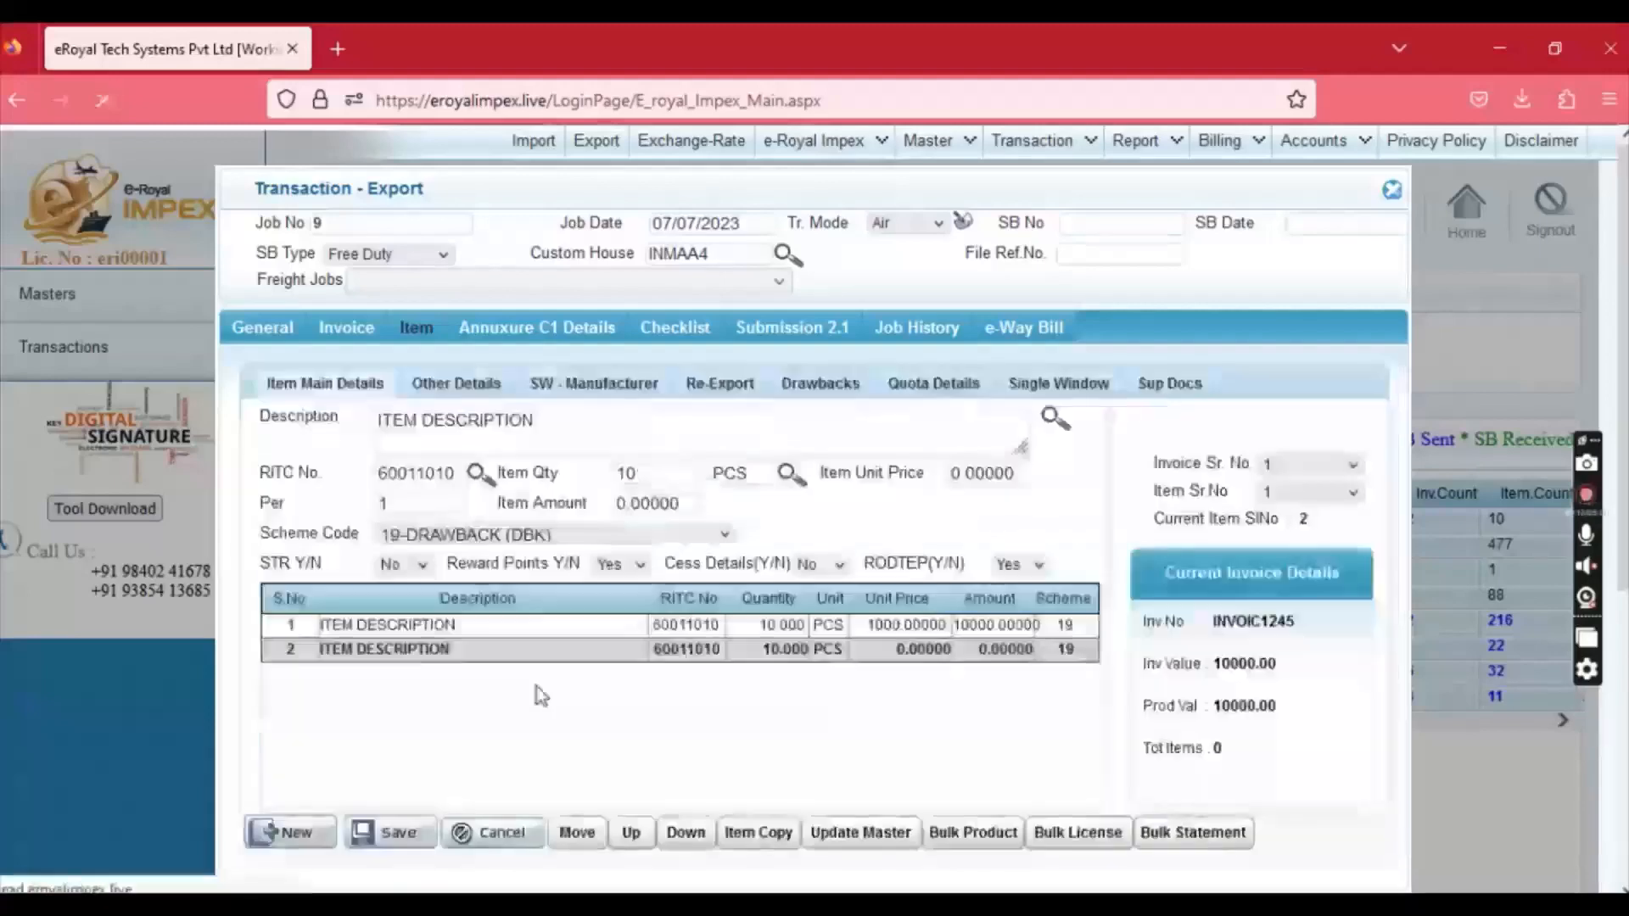
left_click(1012, 553)
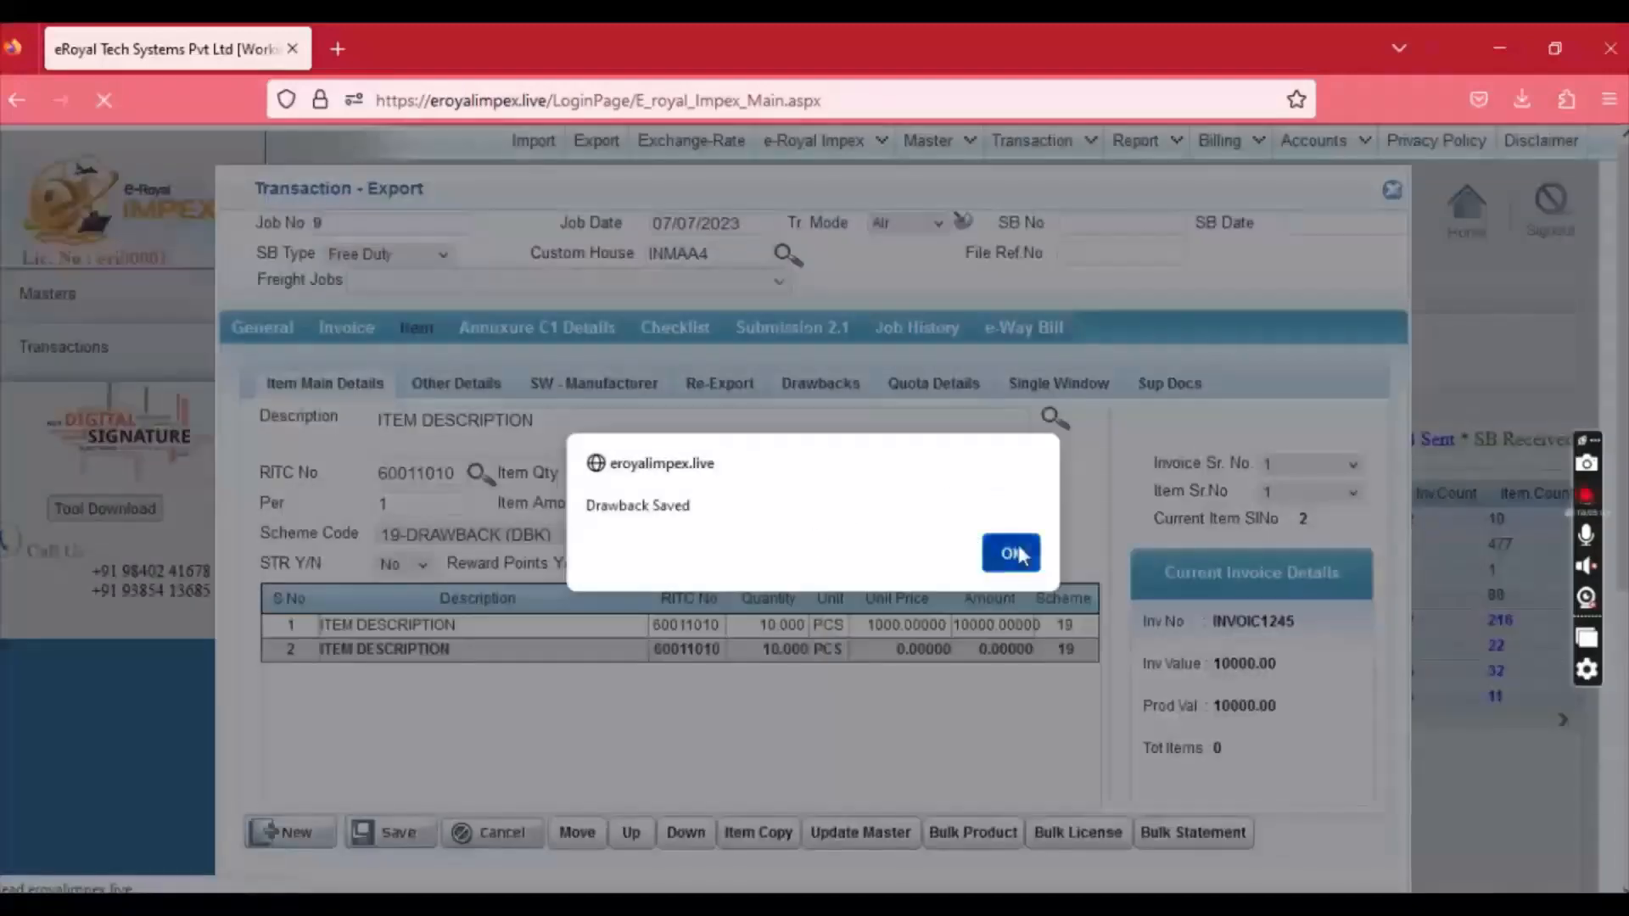
left_click(840, 577)
left_click(675, 327)
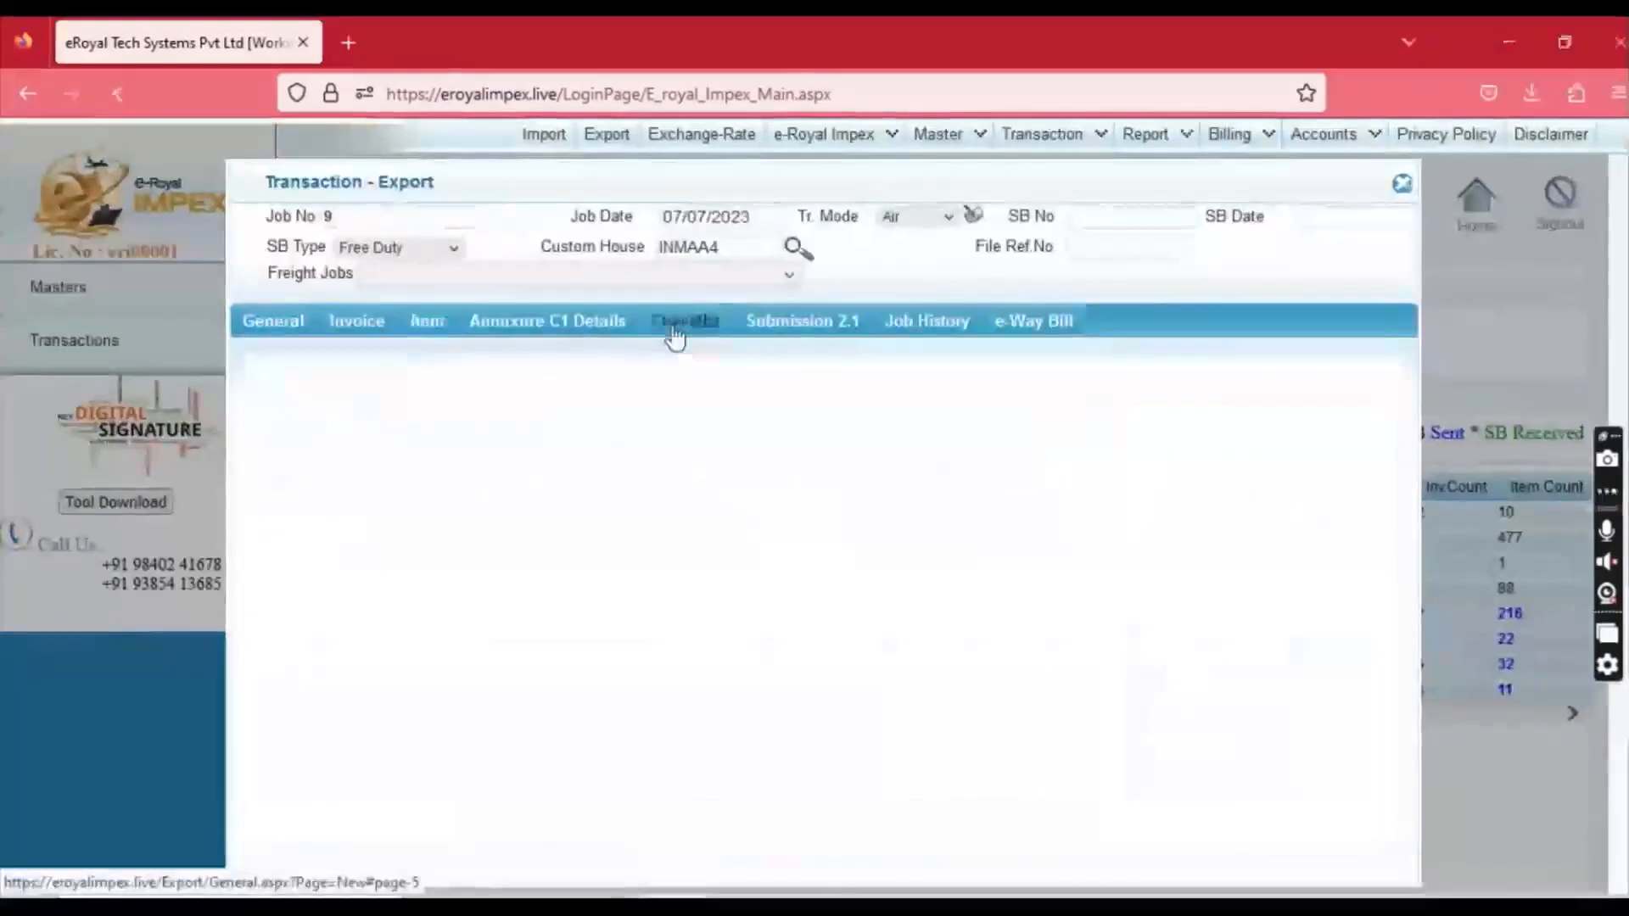
left_click(796, 449)
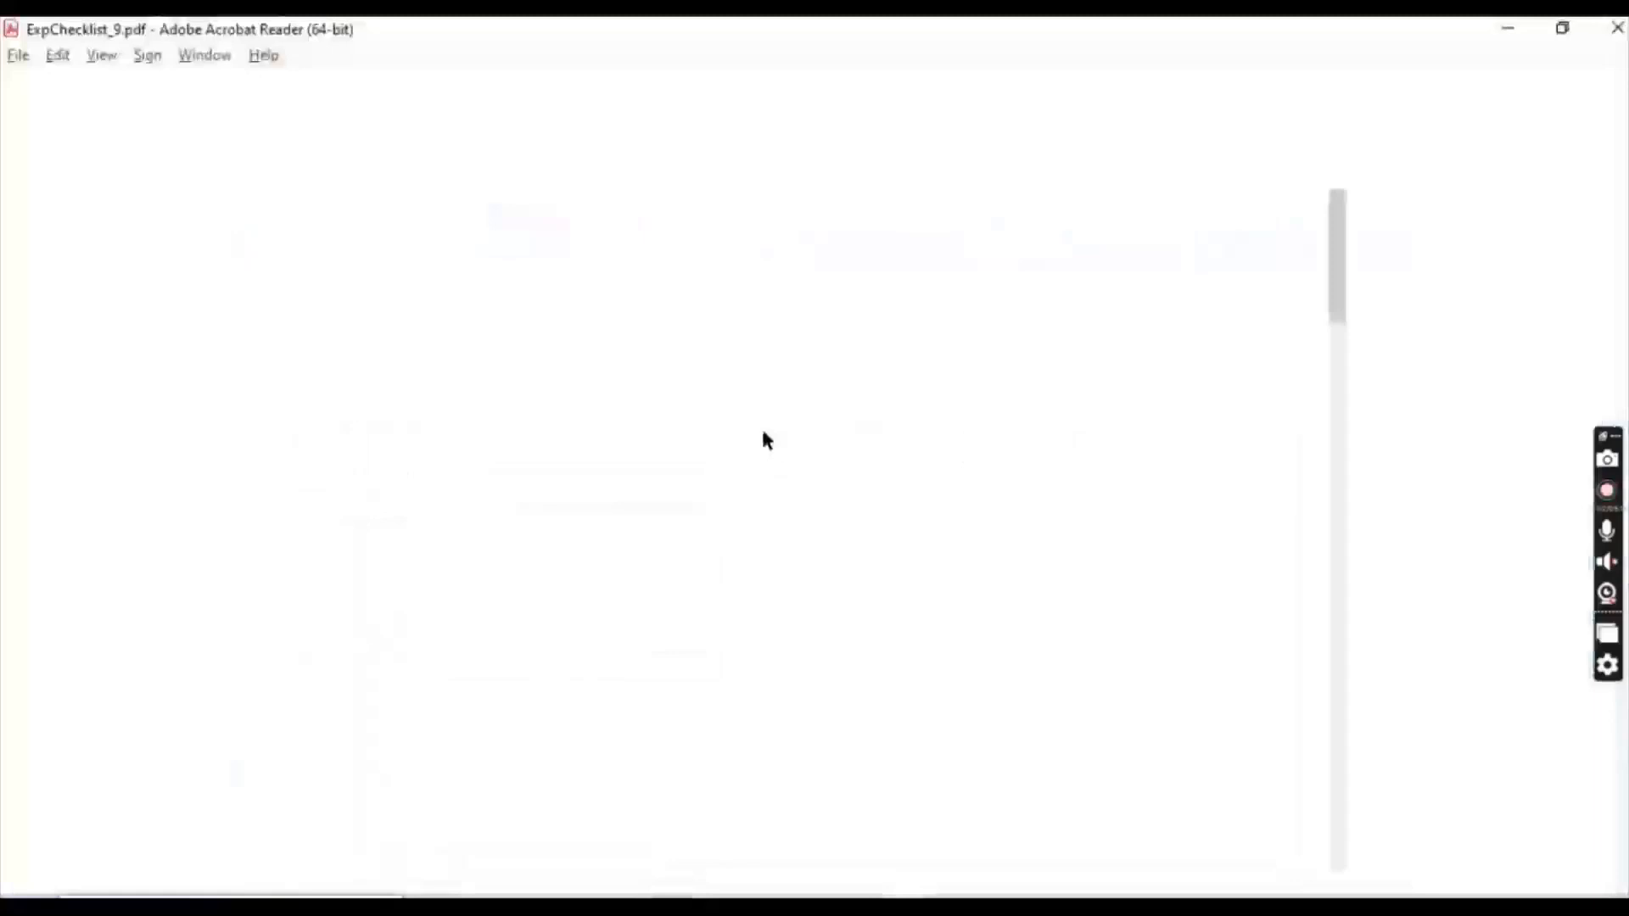
Step: Scroll through ExpChecklist_9.pdf to page 2, then minimize Acrobat Reader
scroll(674, 399, "down", 10)
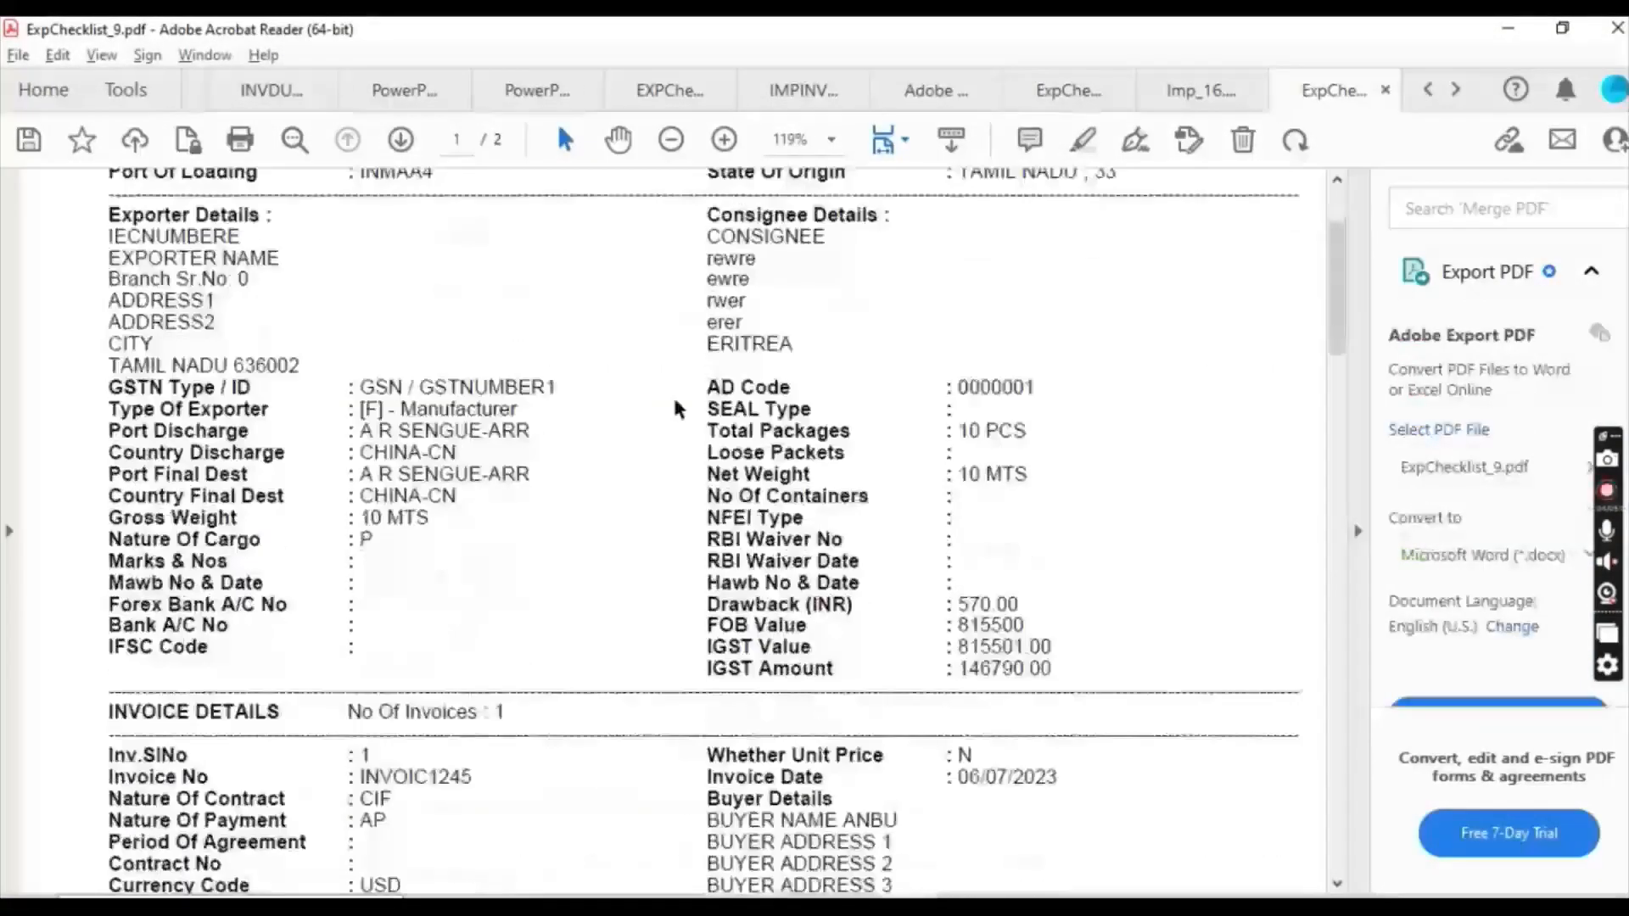
scroll(670, 398, "down", 8)
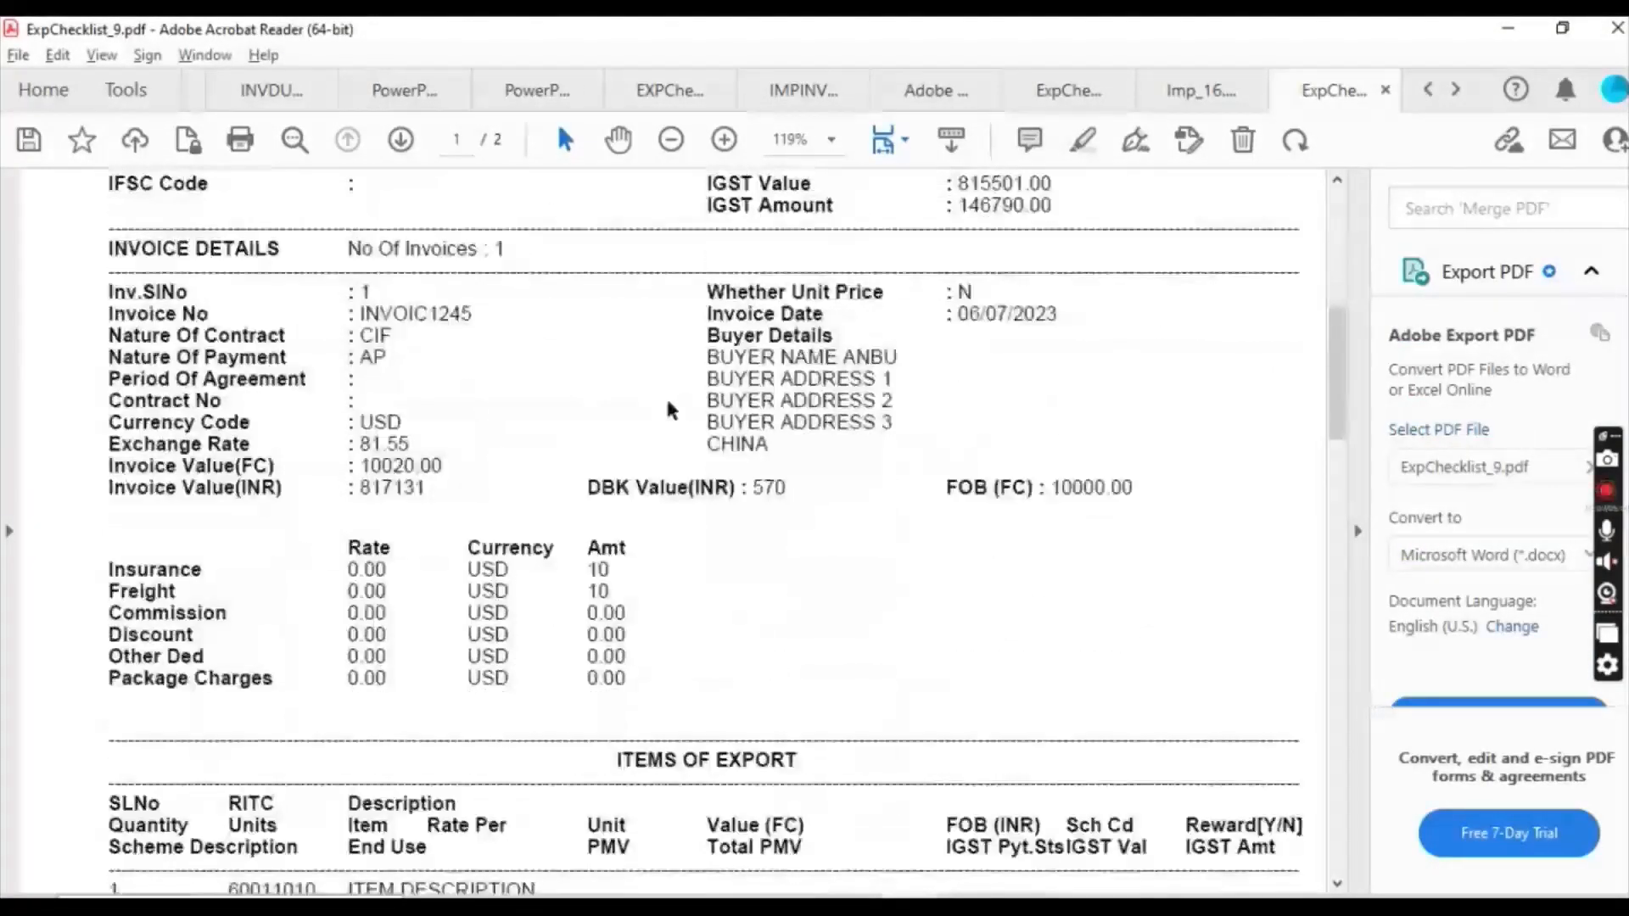
scroll(643, 443, "down", 8)
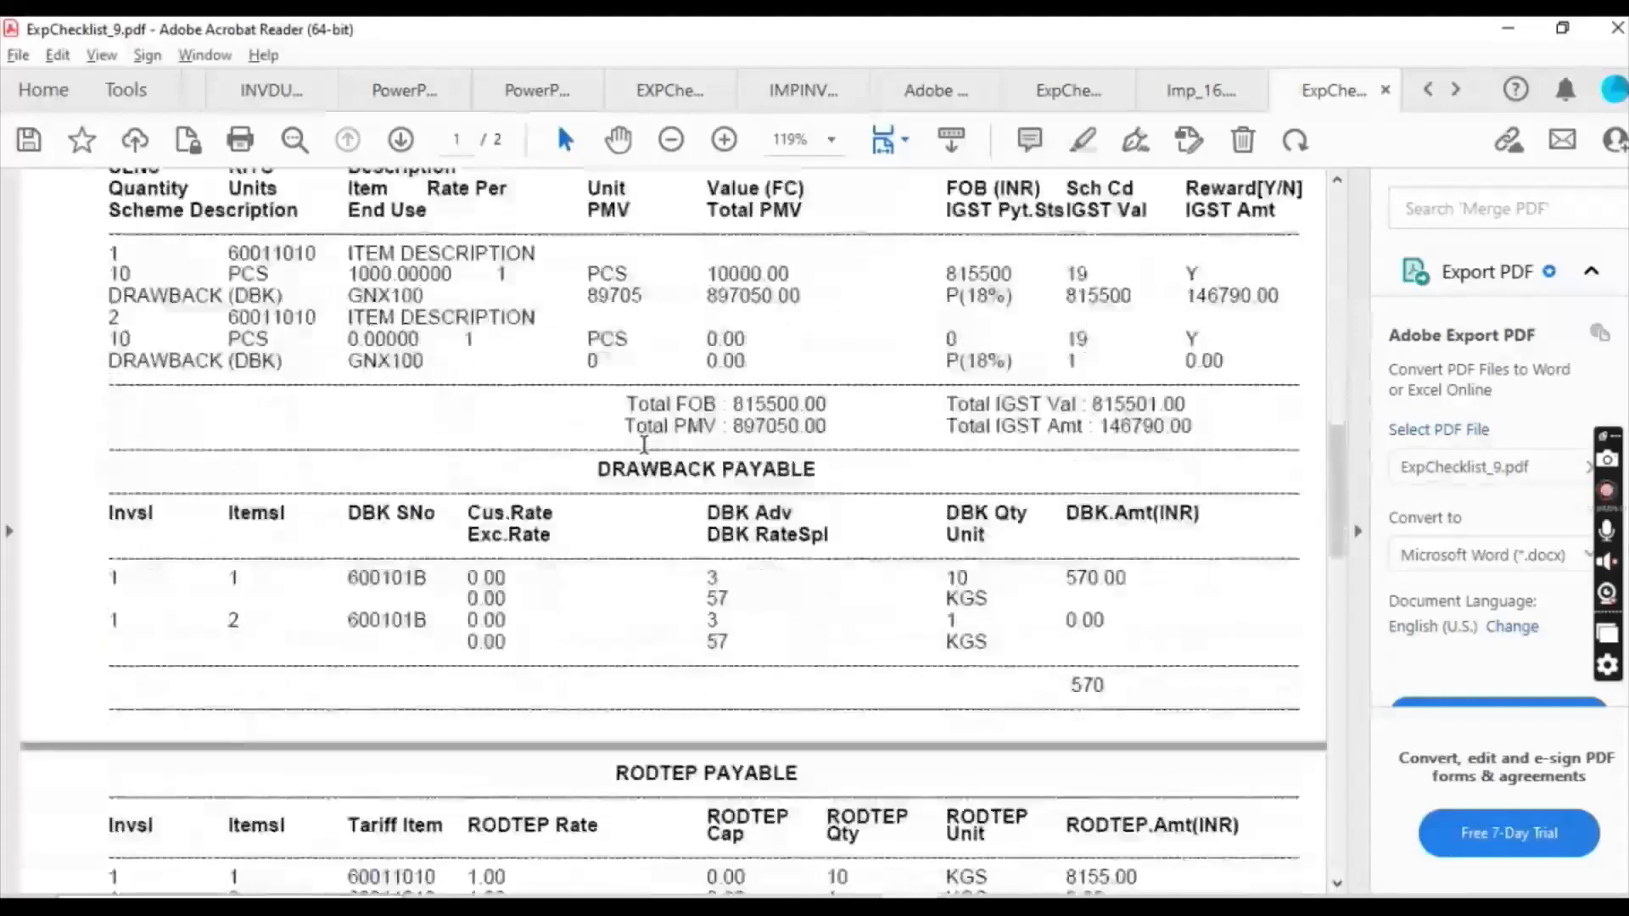
scroll(644, 442, "down", 10)
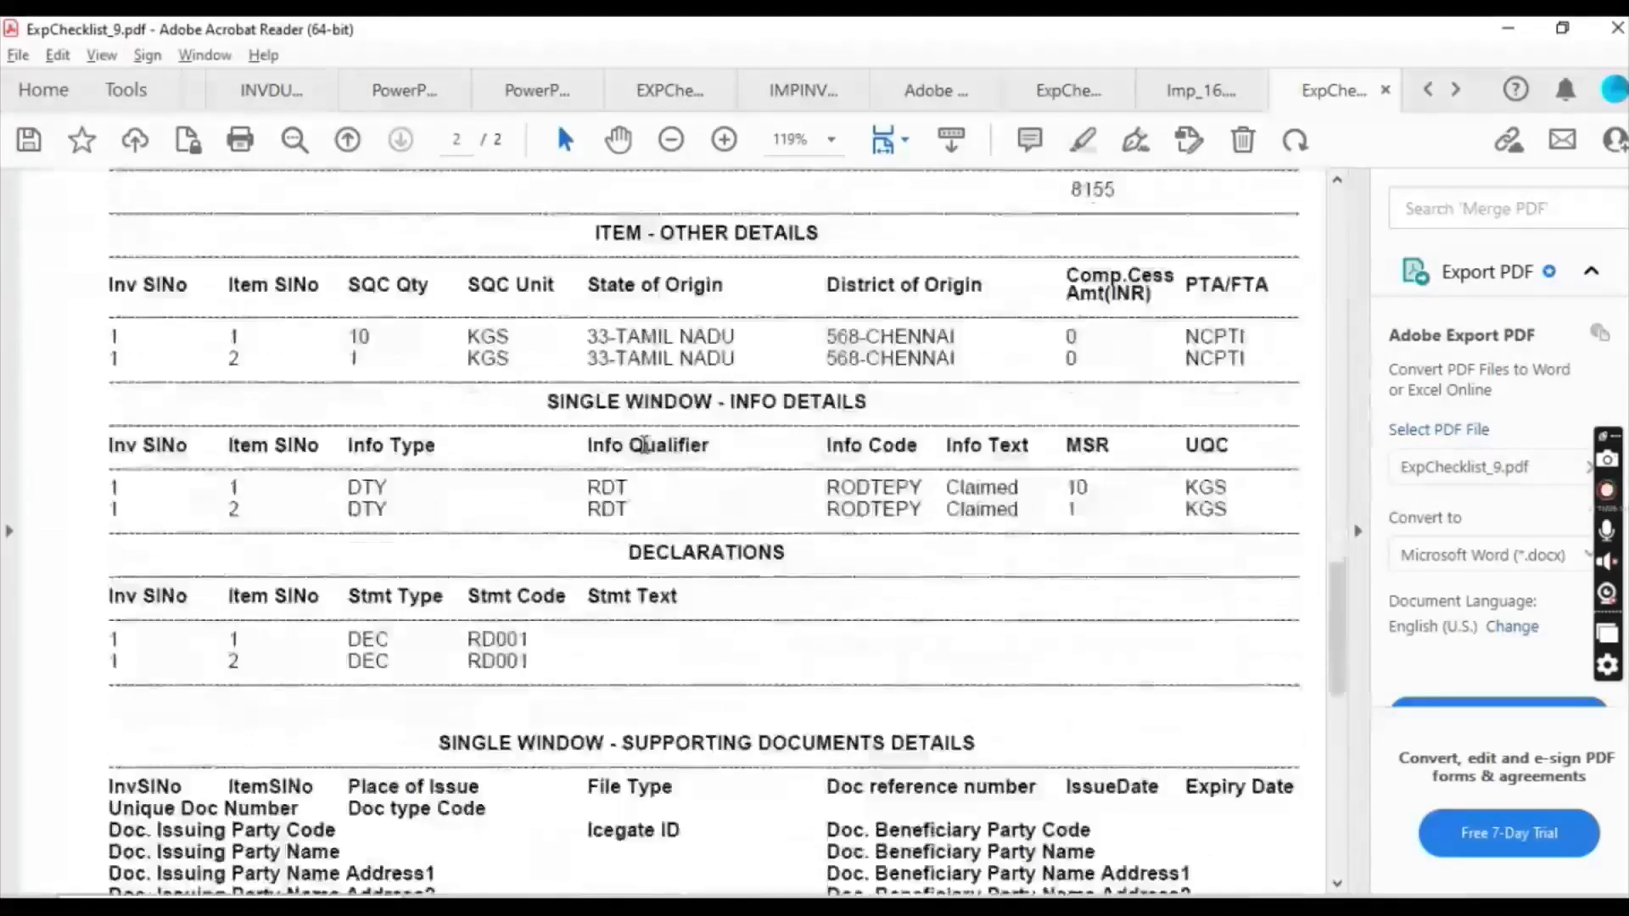
scroll(644, 444, "down", 4)
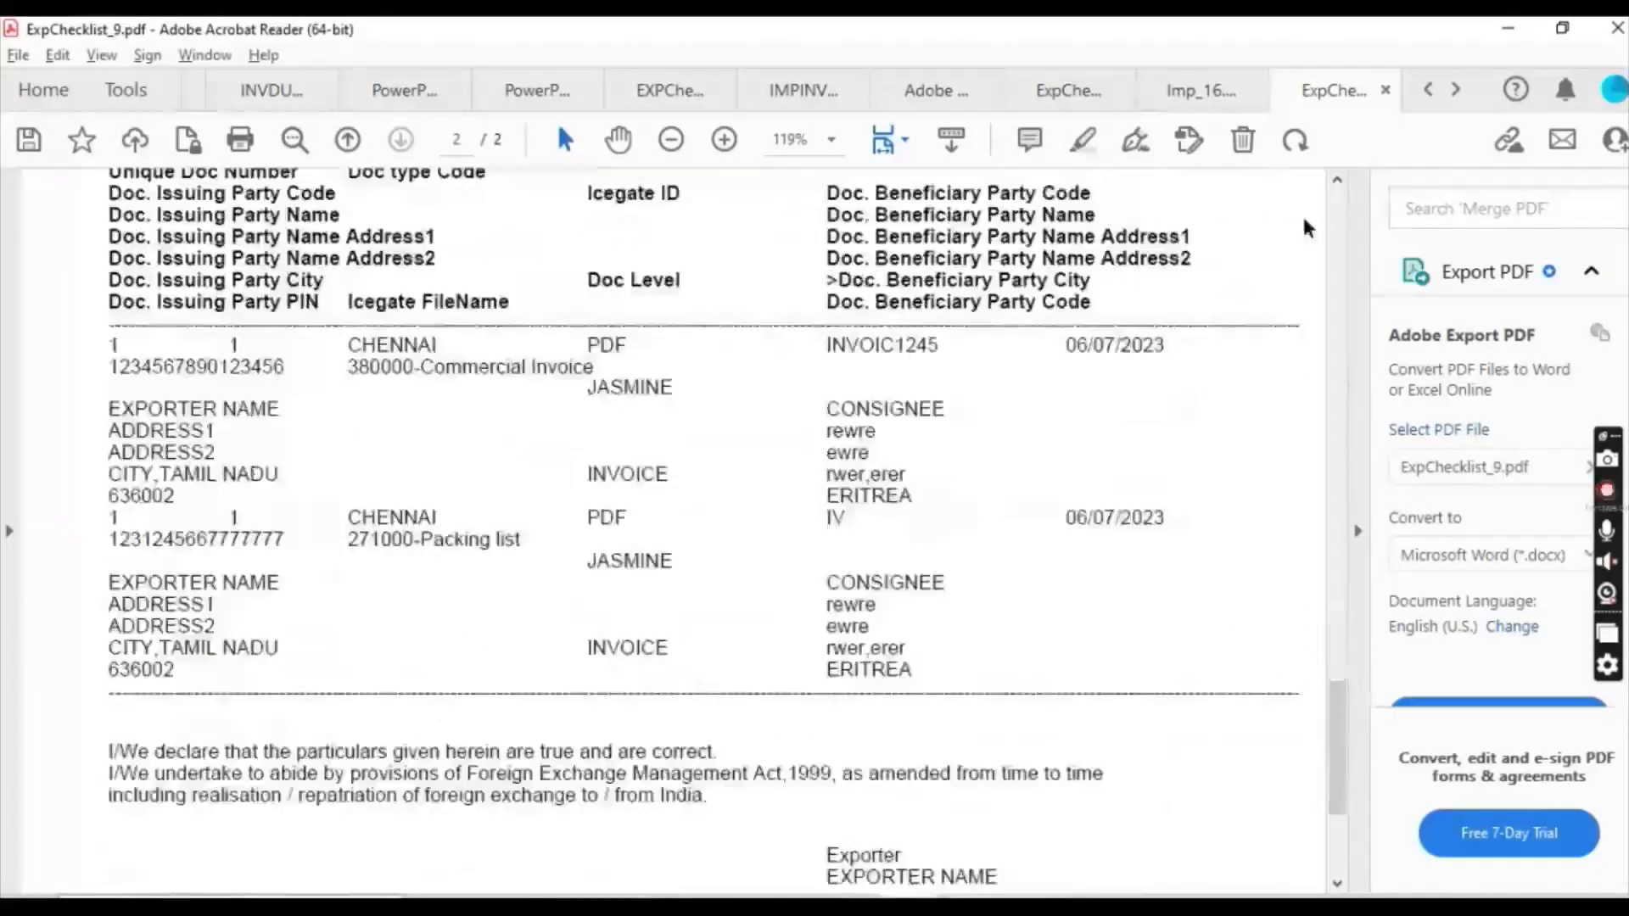
left_click(1507, 28)
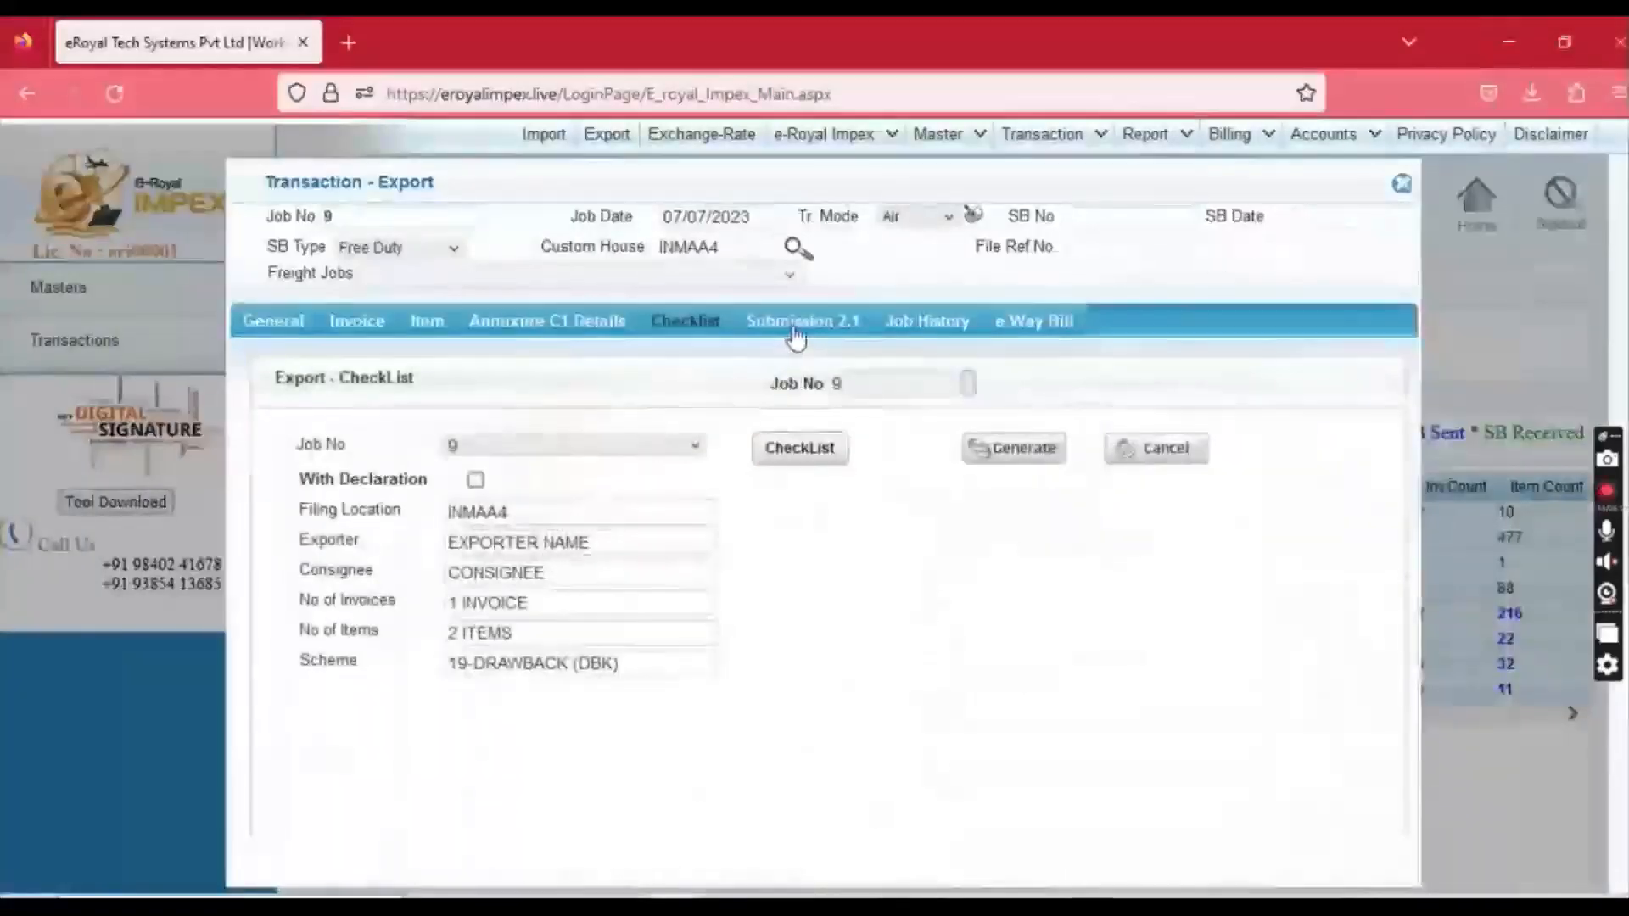
Step: Generate job 9's Submission 2.1 flat file and send it to the queue
left_click(795, 333)
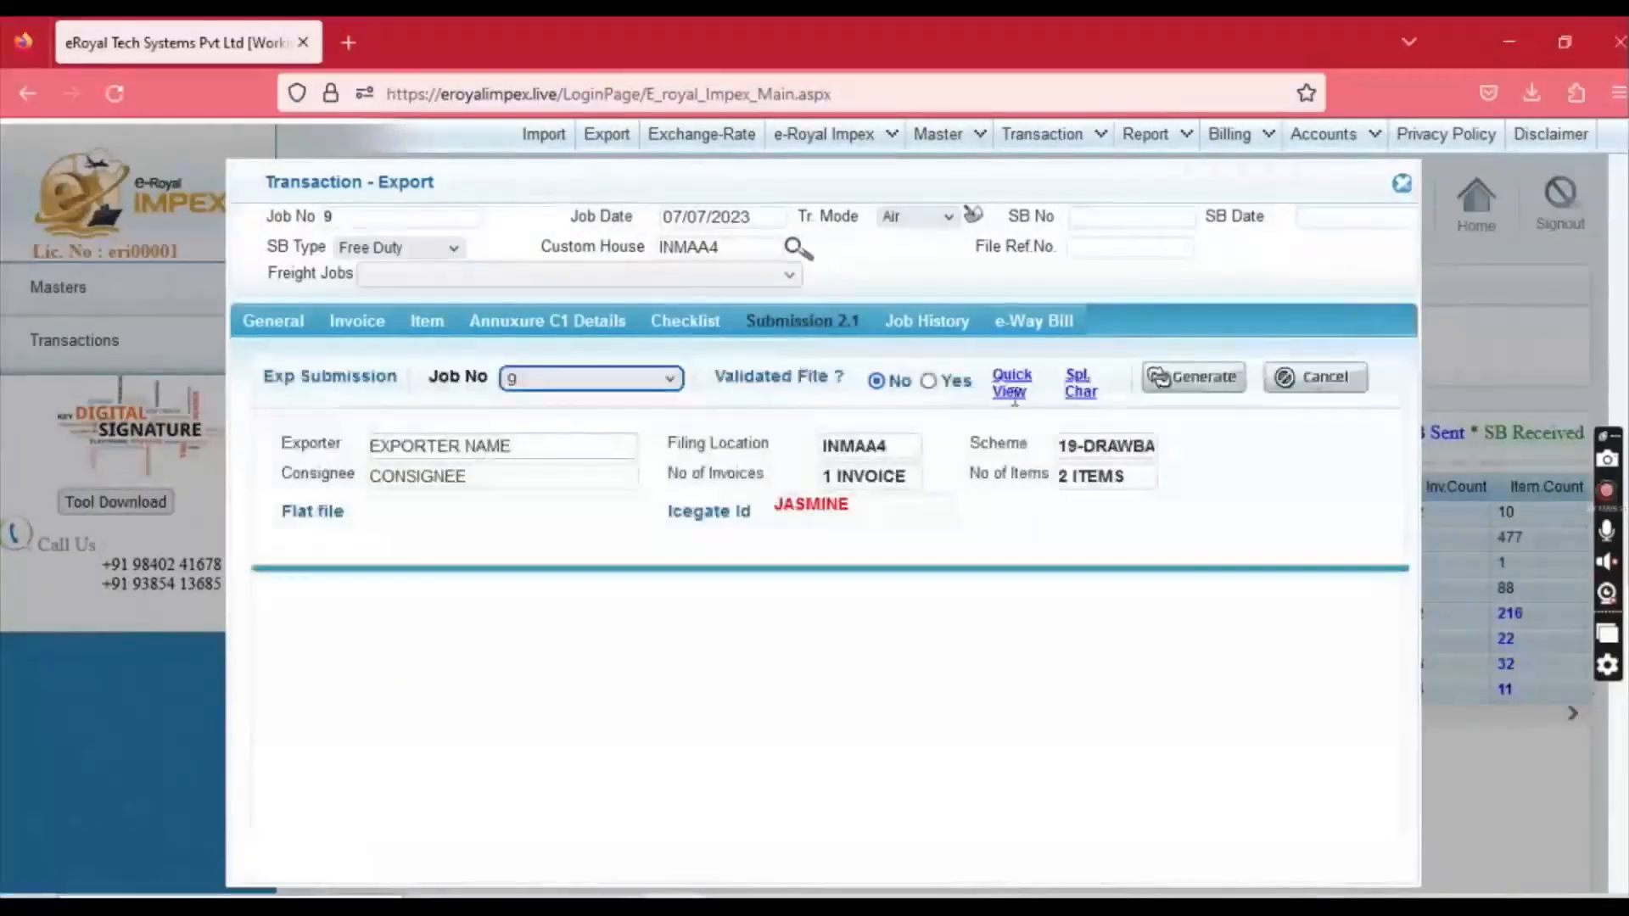
left_click(1196, 388)
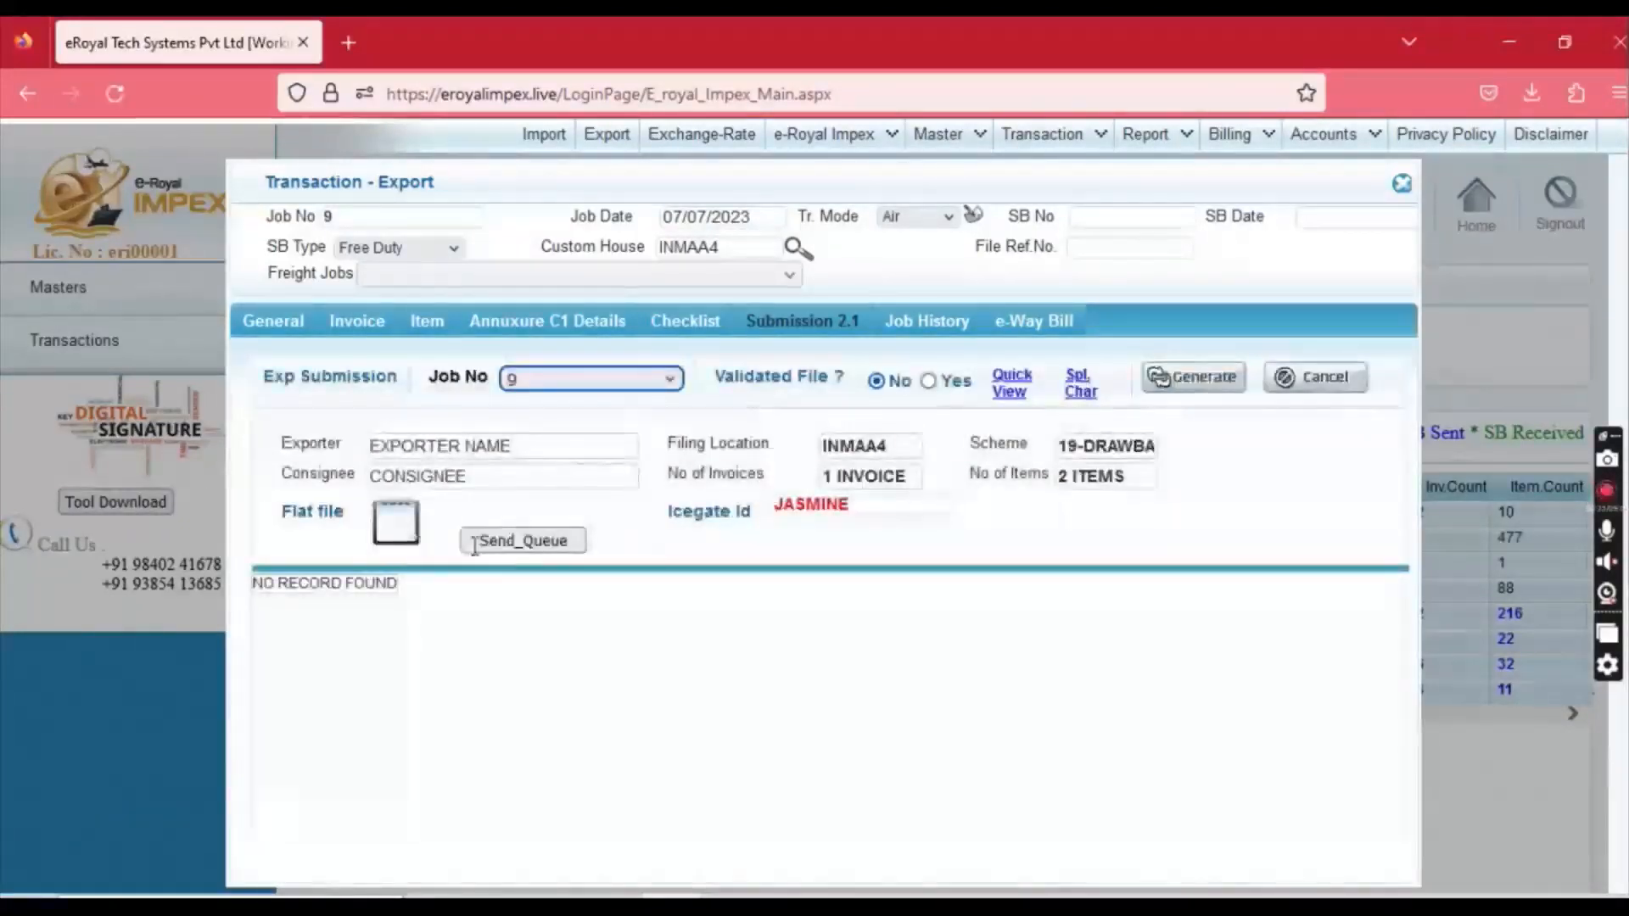
left_click(525, 544)
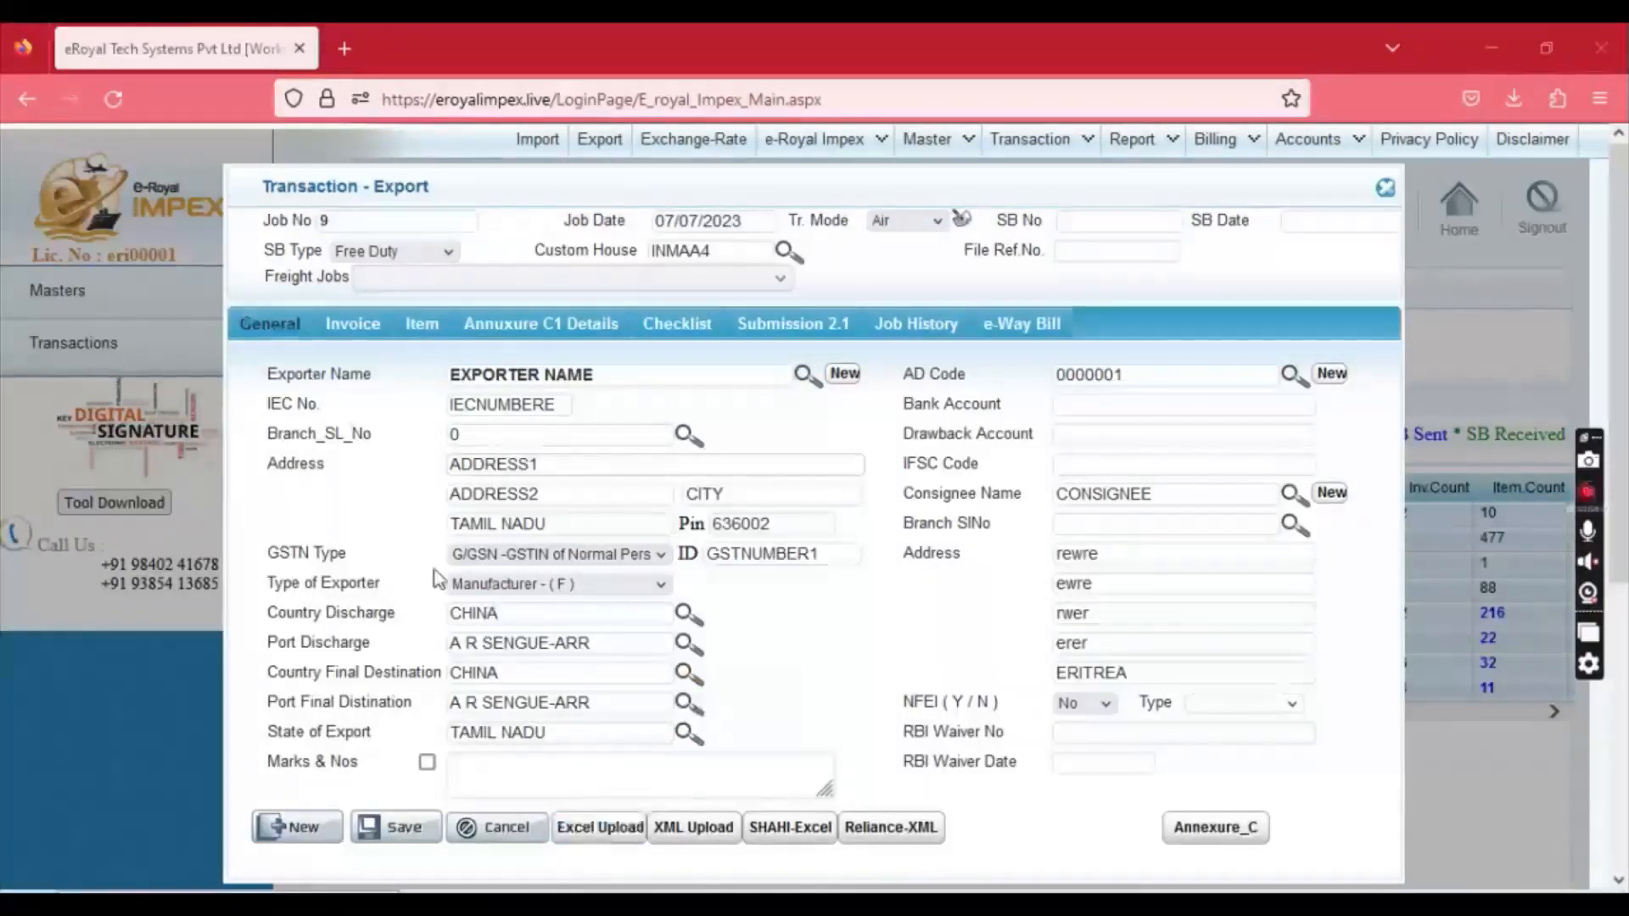
Step: Download a new JOB_EXPORT job-wise Excel template and open it from Firefox's downloads
left_click(600, 827)
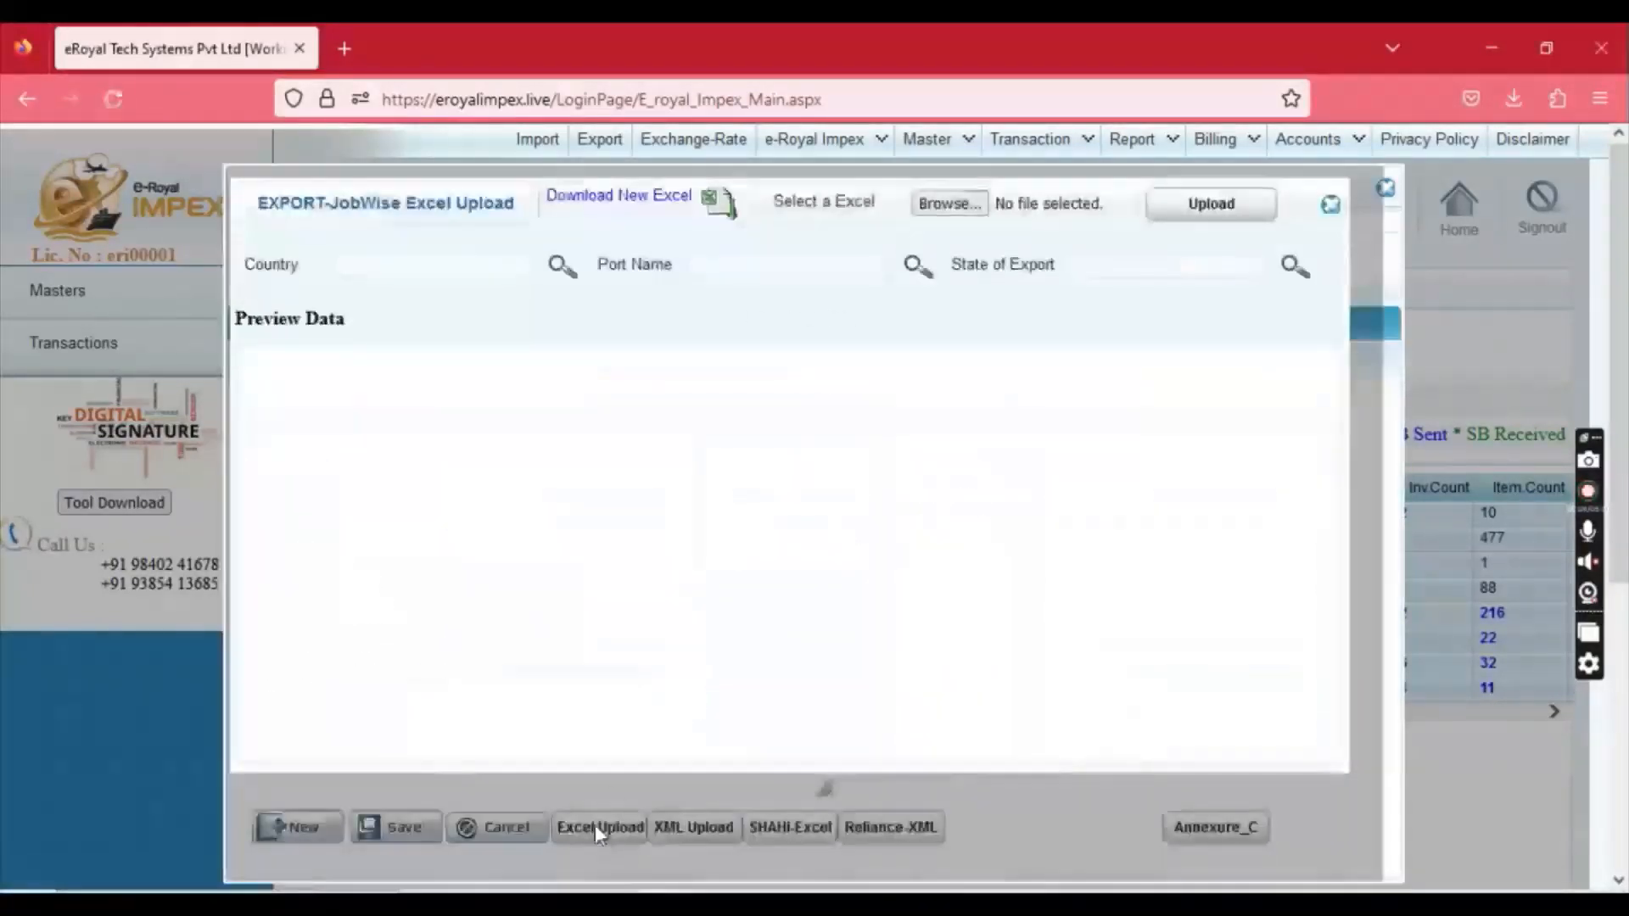
left_click(715, 214)
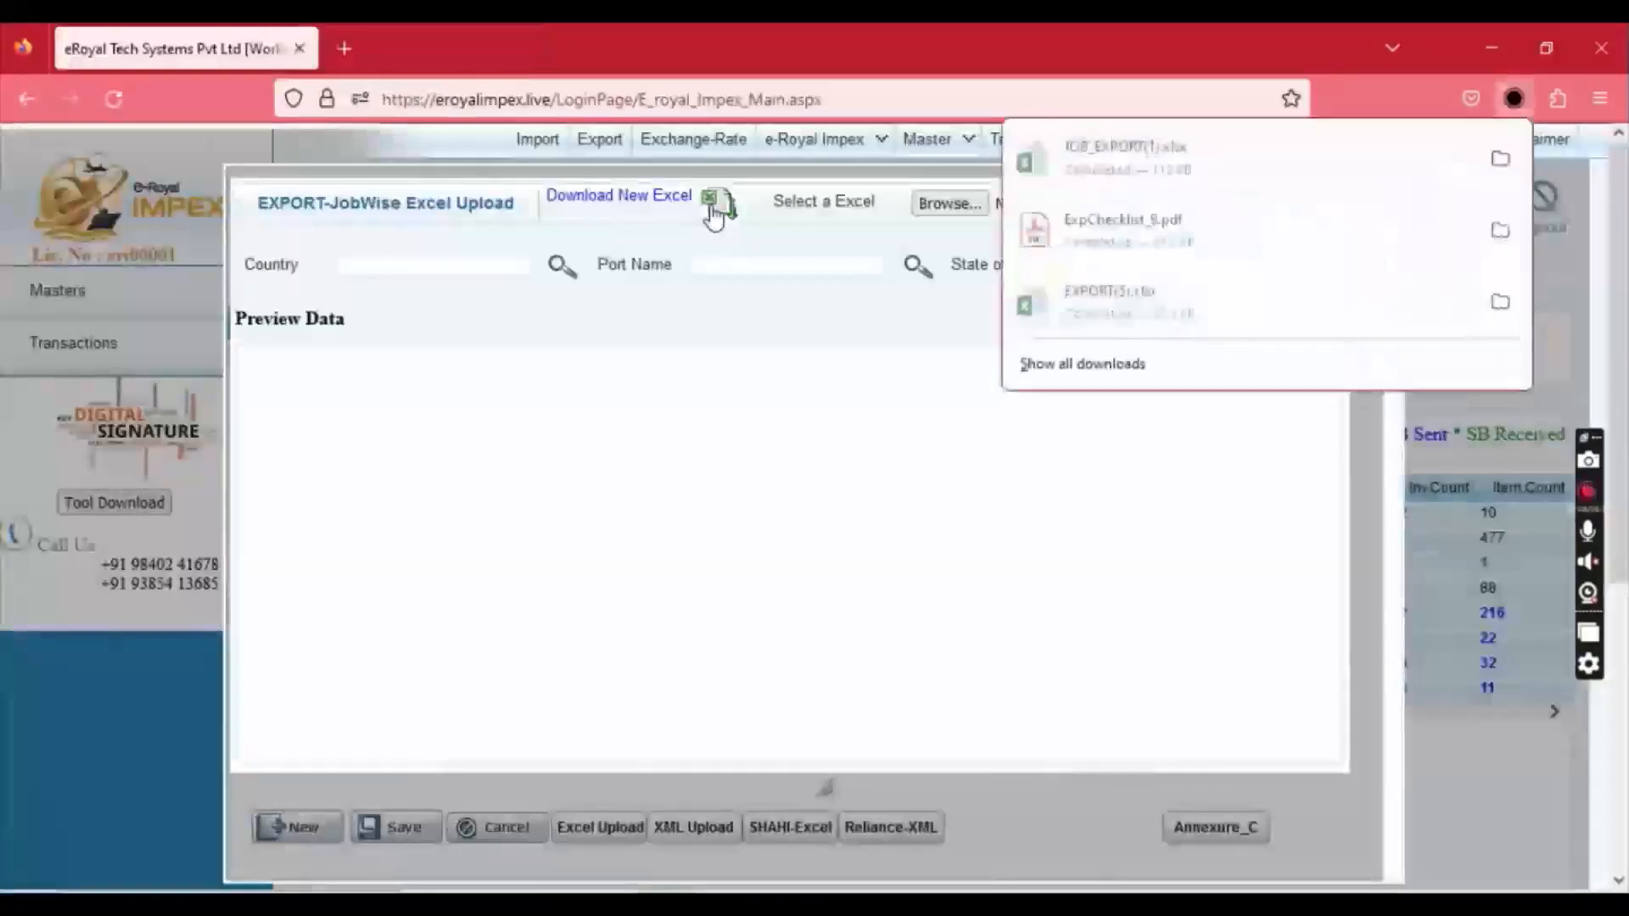
left_click(1169, 178)
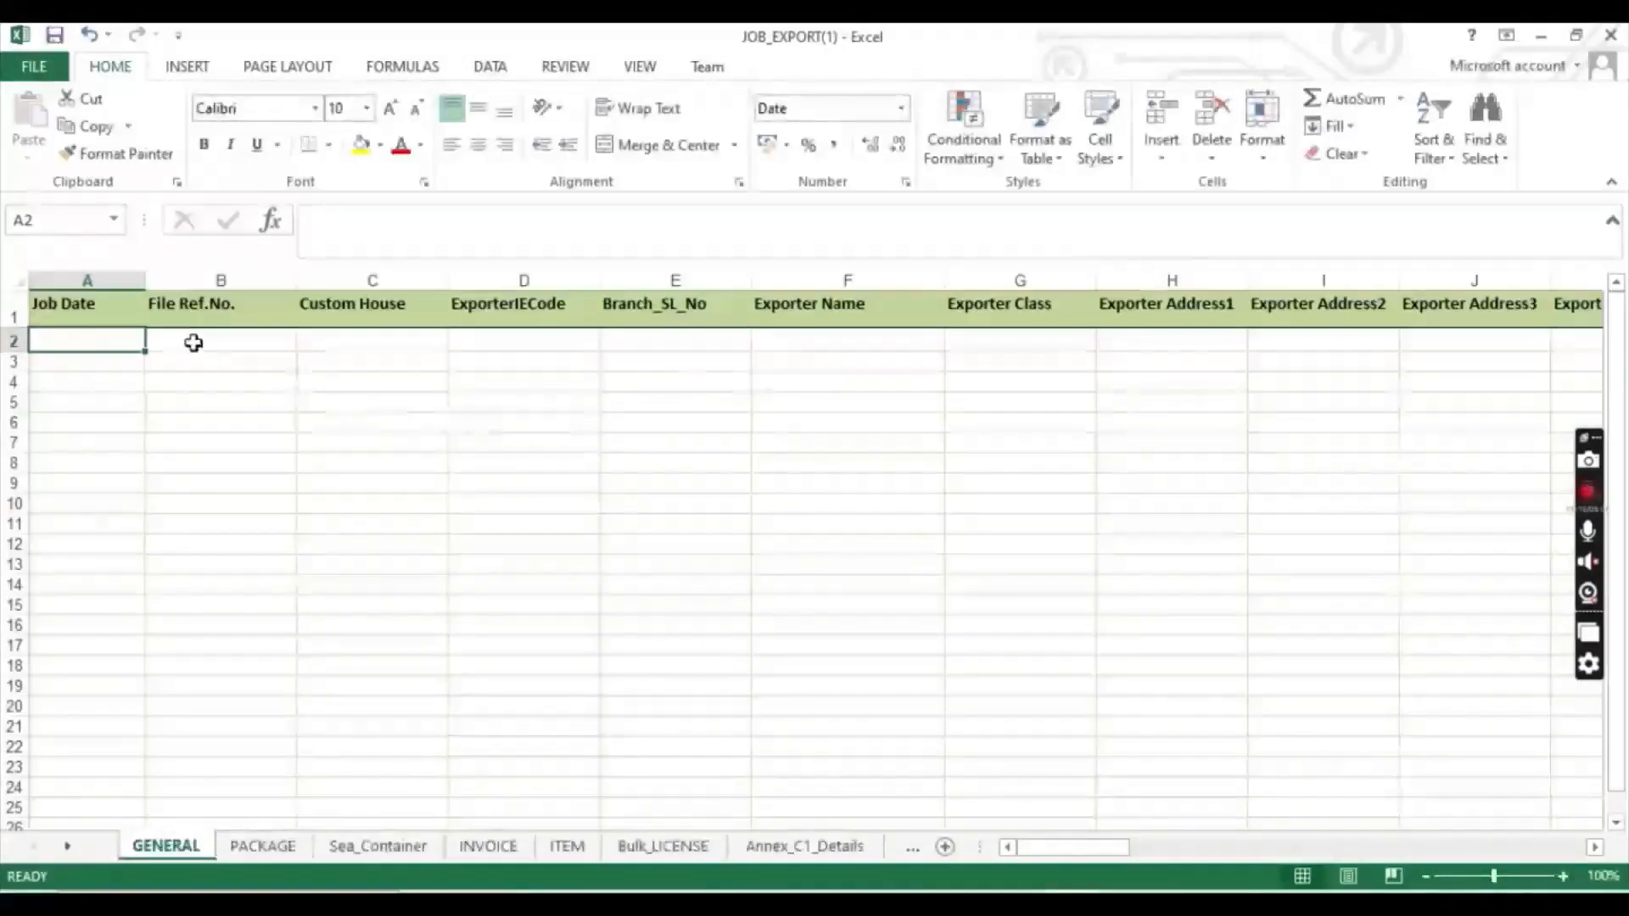
Step: Inspect the empty File Ref.No., Custom House, ExporterIECode, Branch_SL_No and Exporter Name columns, then minimize both workbooks
left_click(229, 342)
left_click(427, 355)
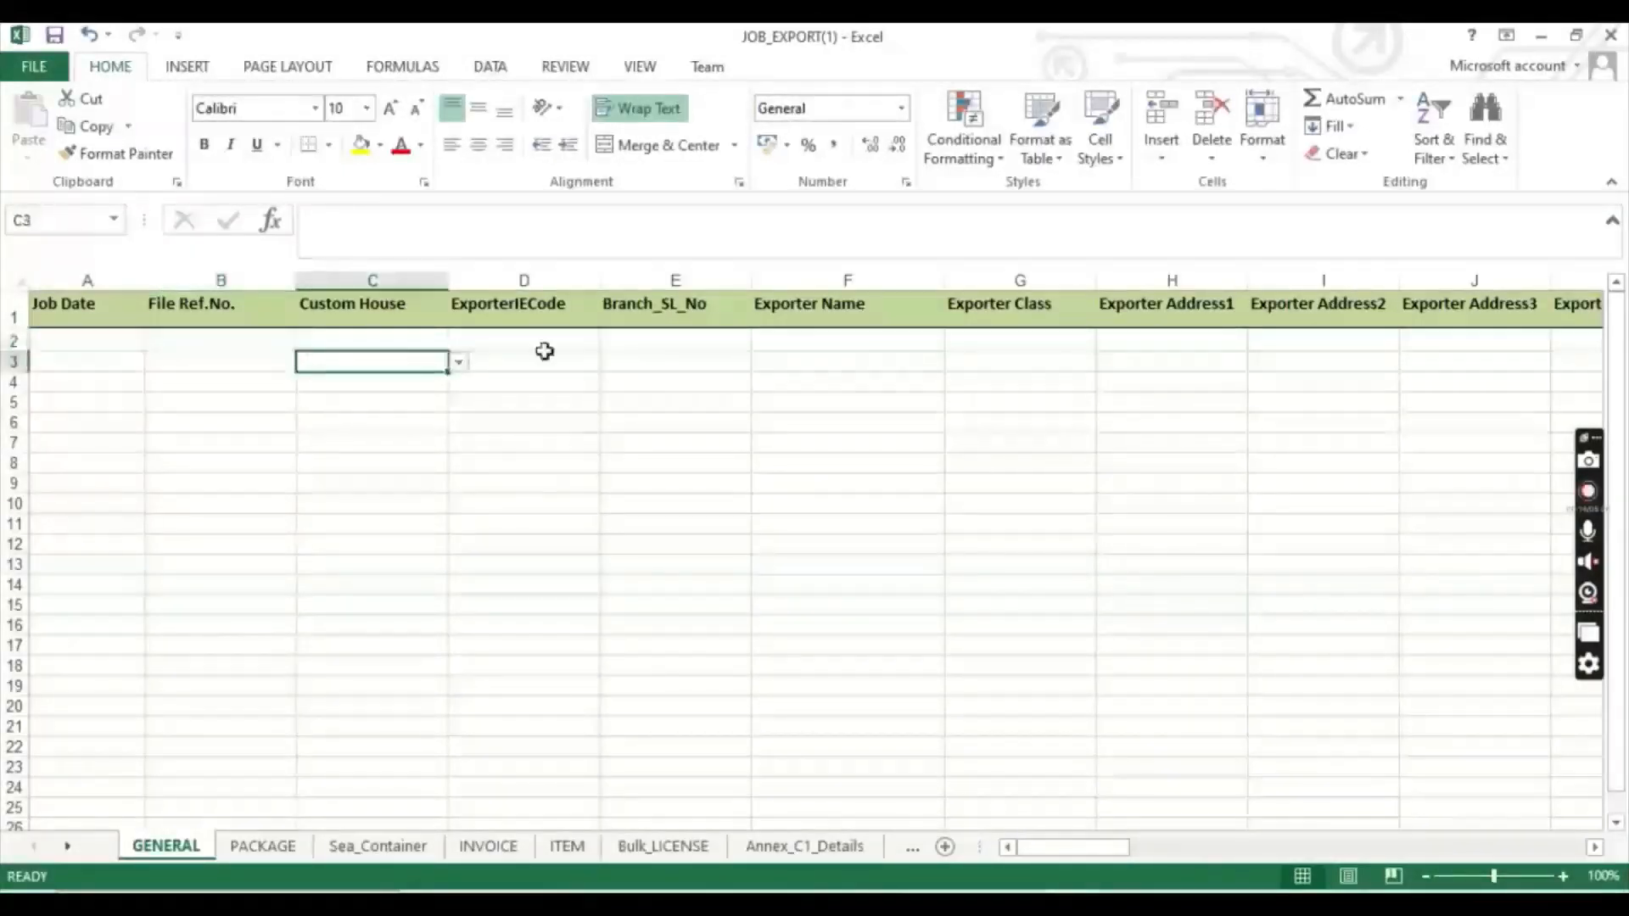
left_click(573, 340)
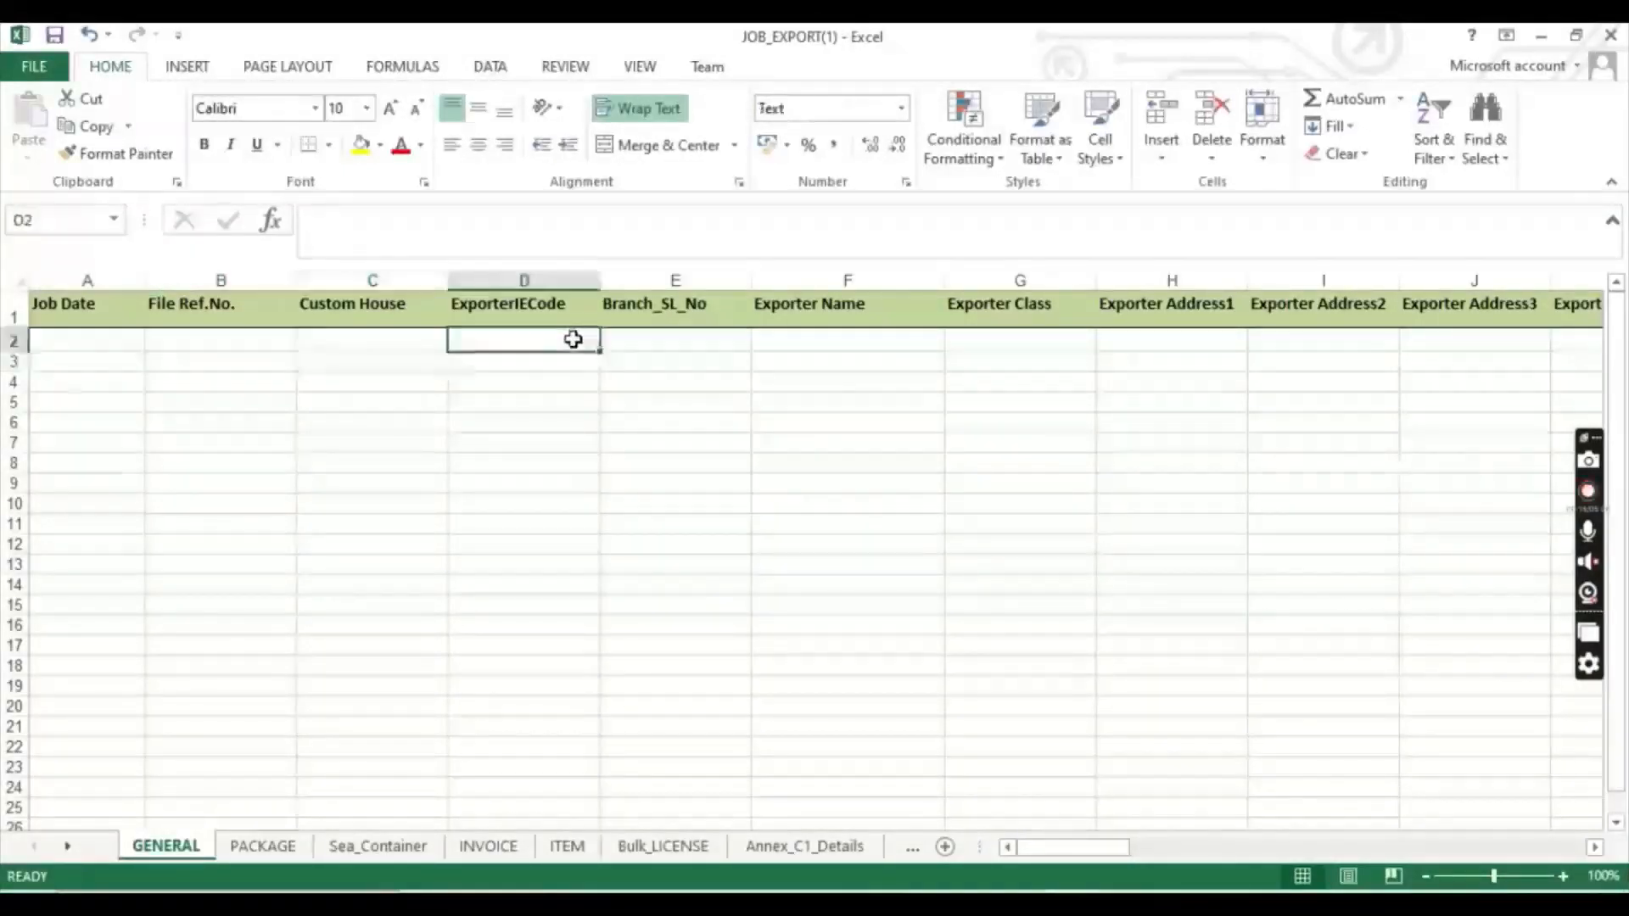
left_click(722, 343)
left_click(815, 347)
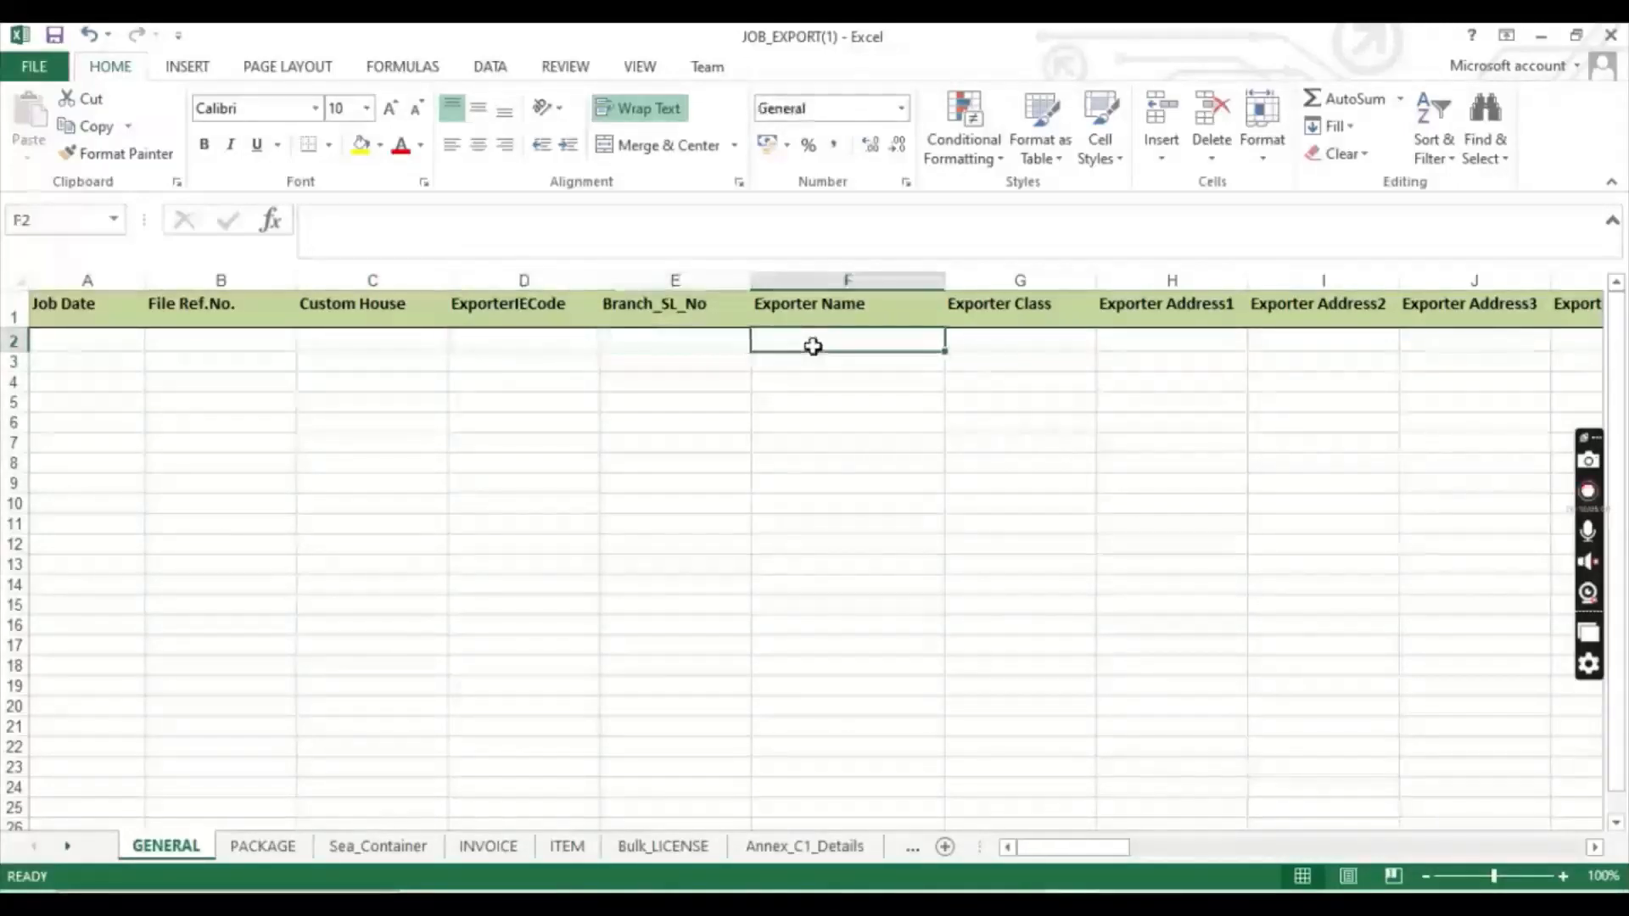
left_click(1542, 40)
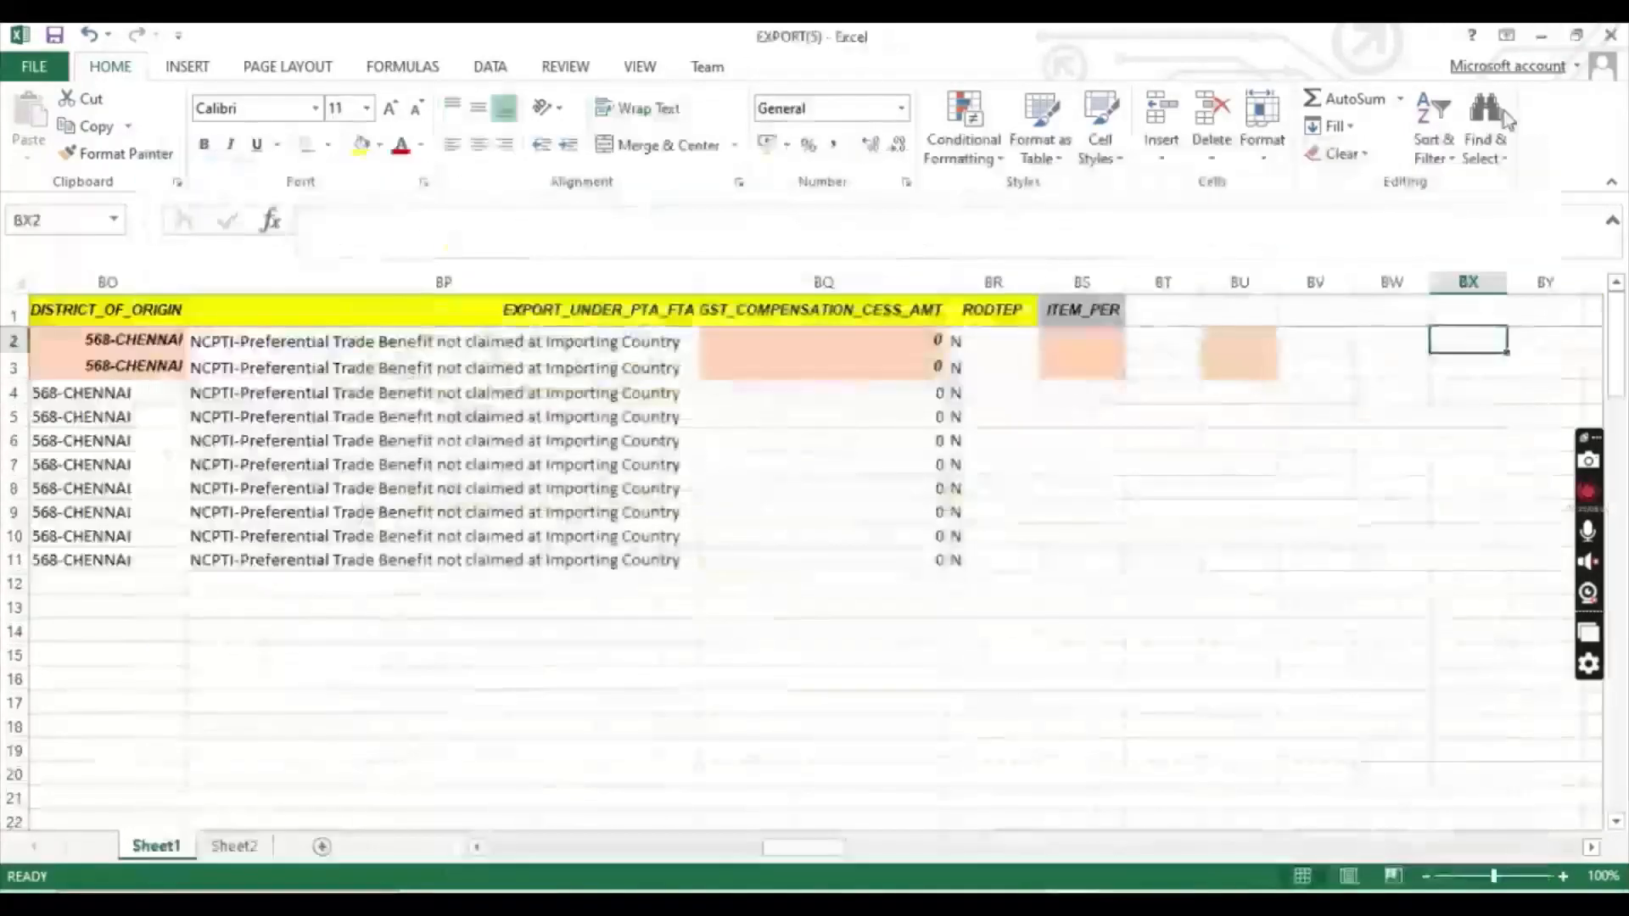
left_click(1539, 38)
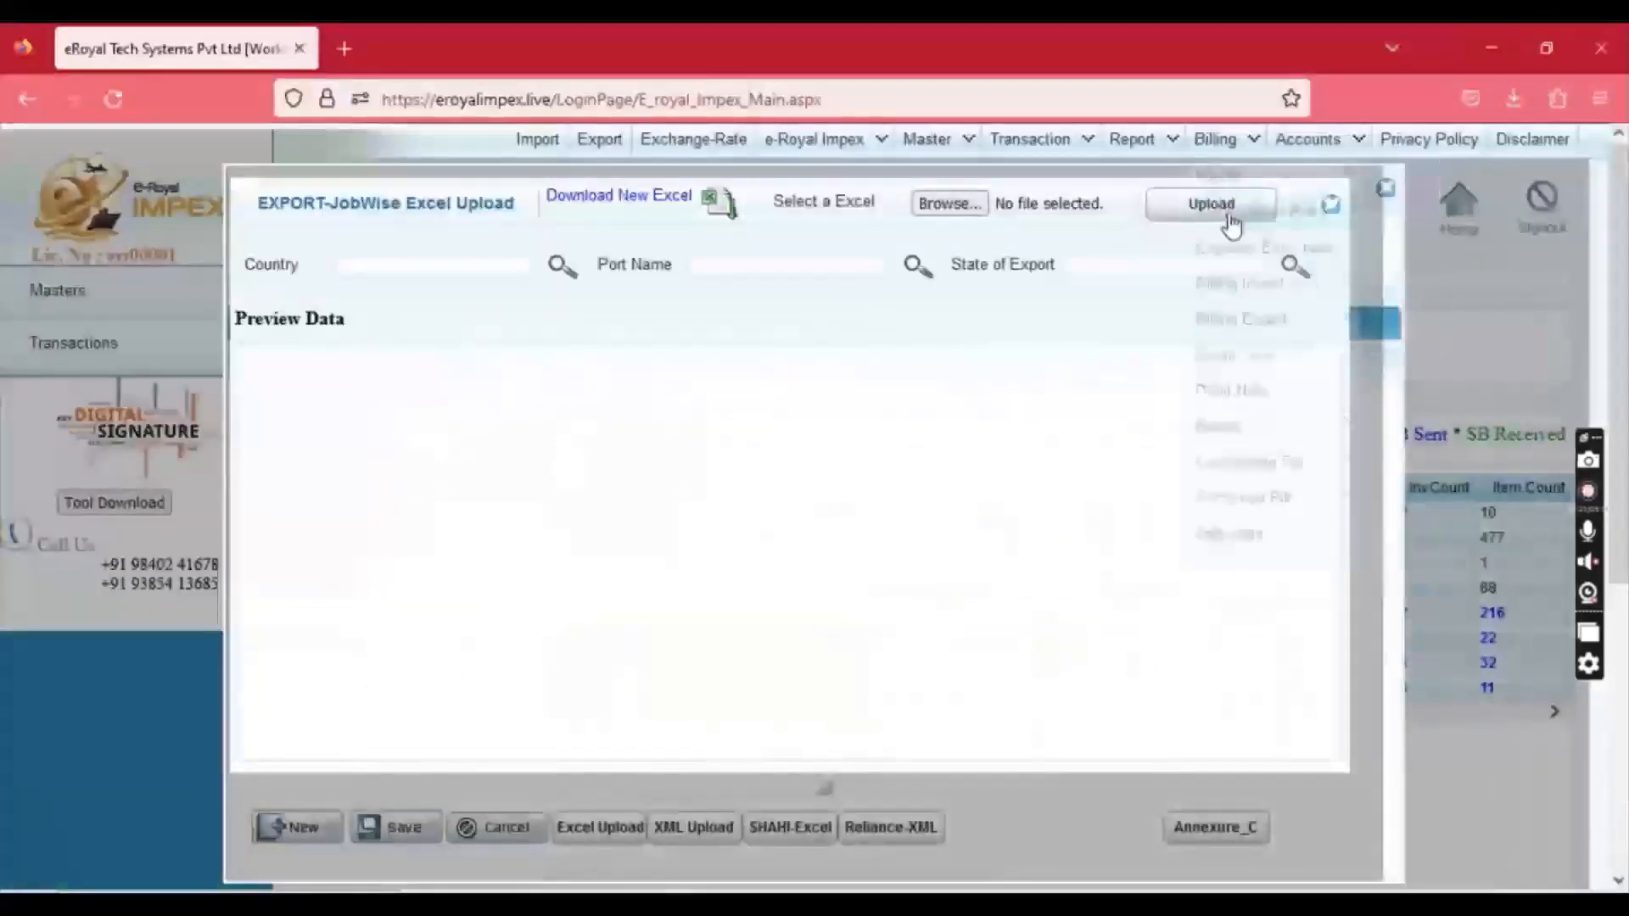
Step: Open export job 9's invoice details, then bring the JOB_EXPORT(1) workbook to the front
left_click(593, 146)
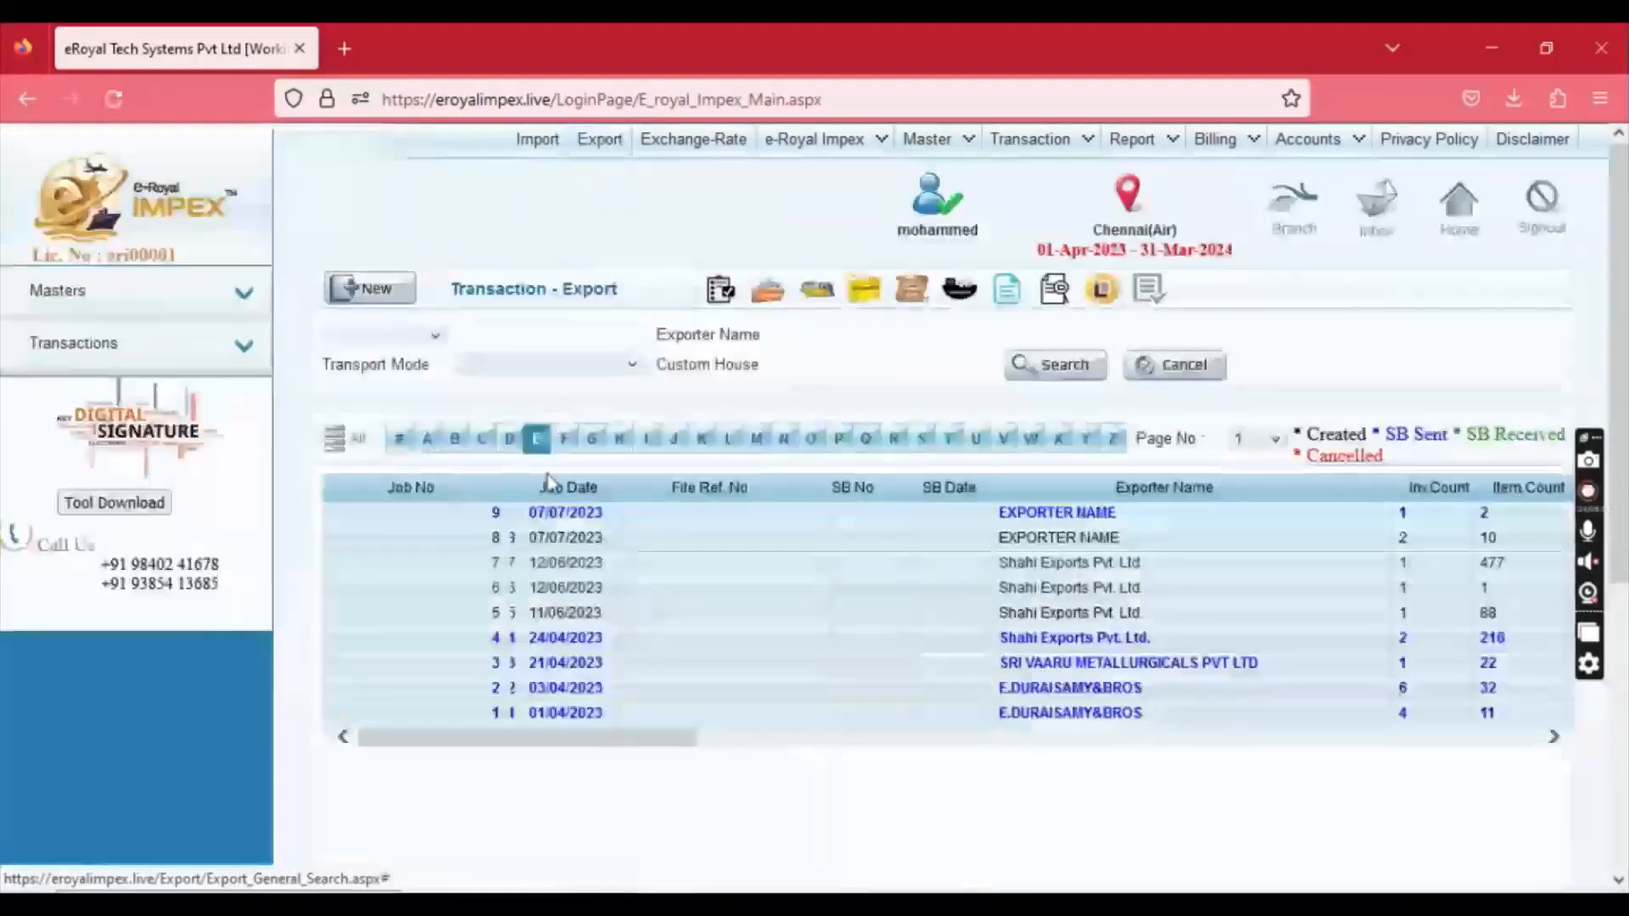
left_click(557, 513)
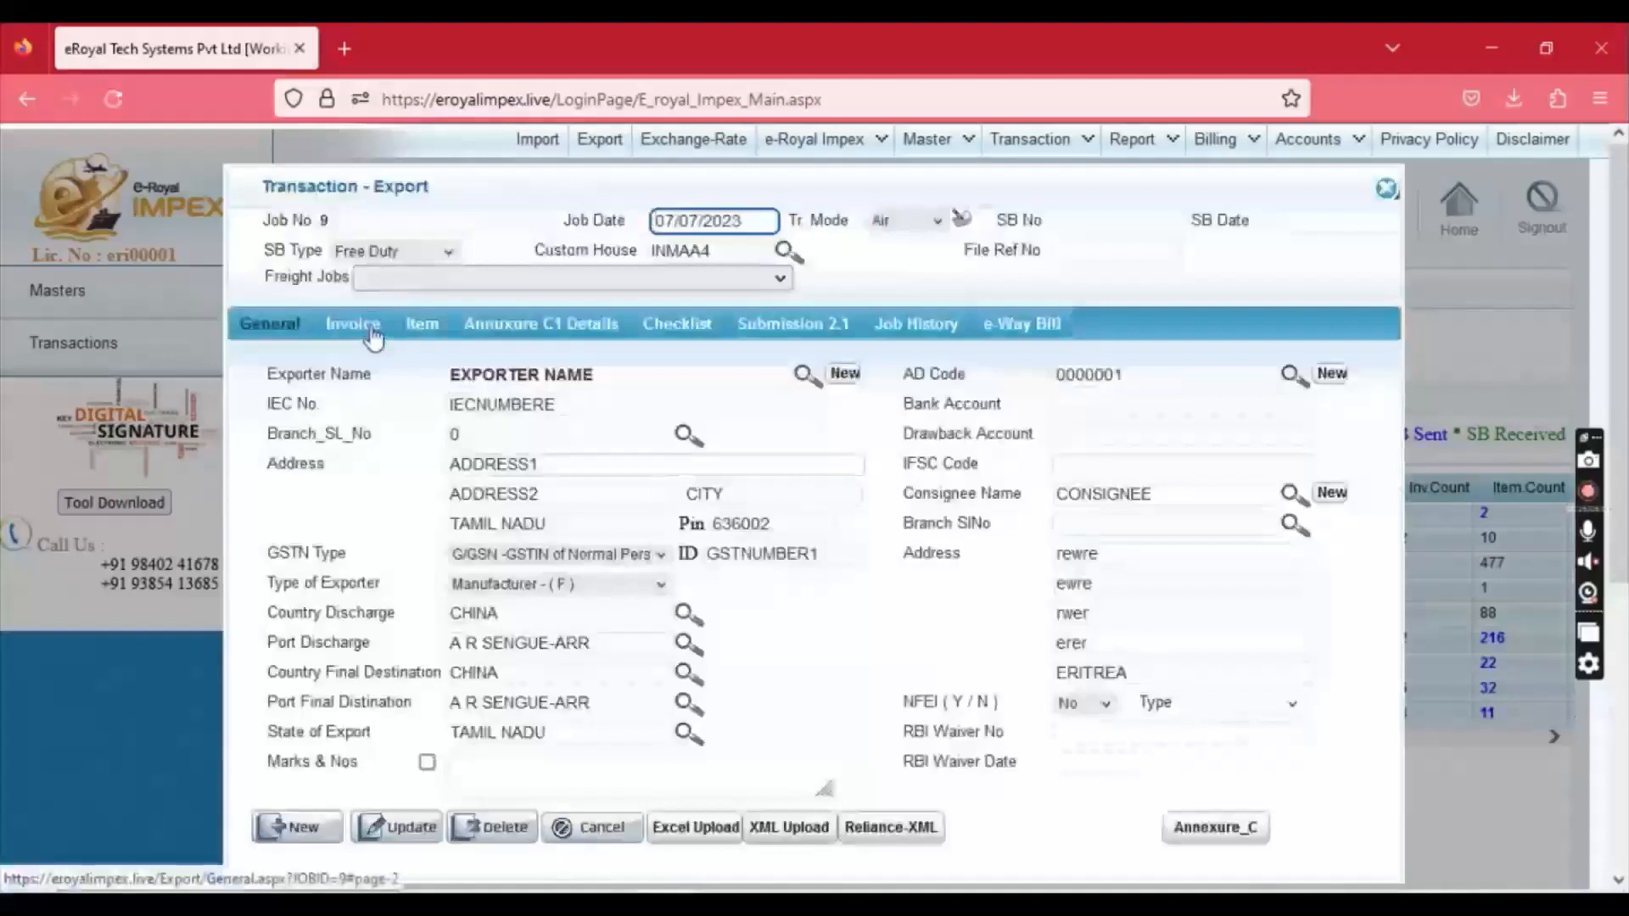
left_click(349, 333)
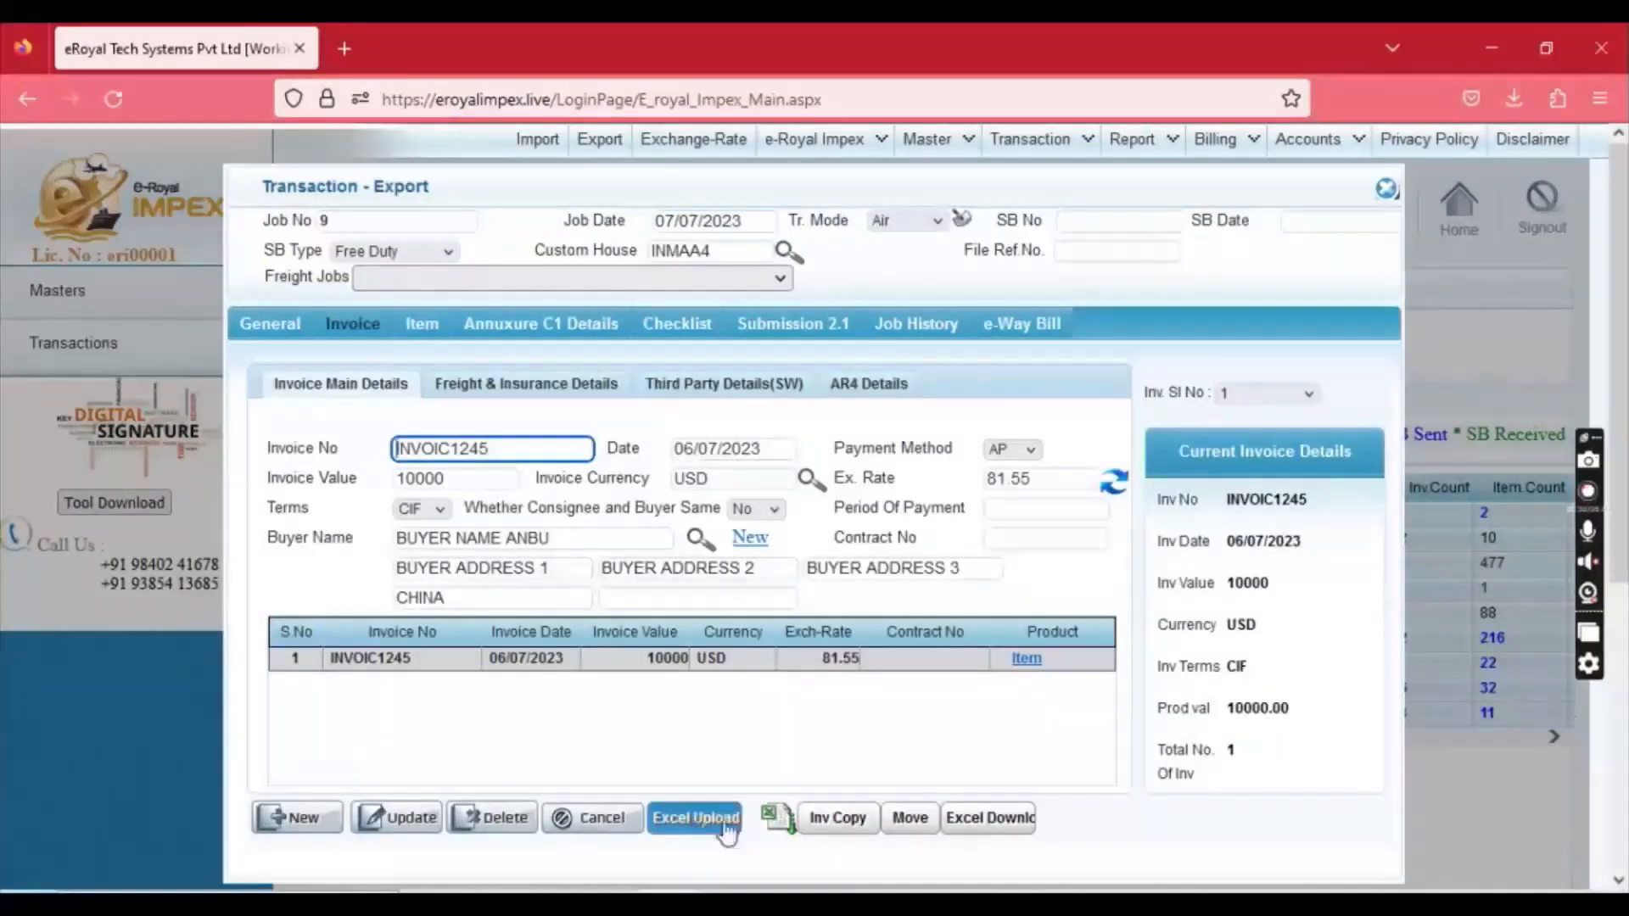
left_click(778, 826)
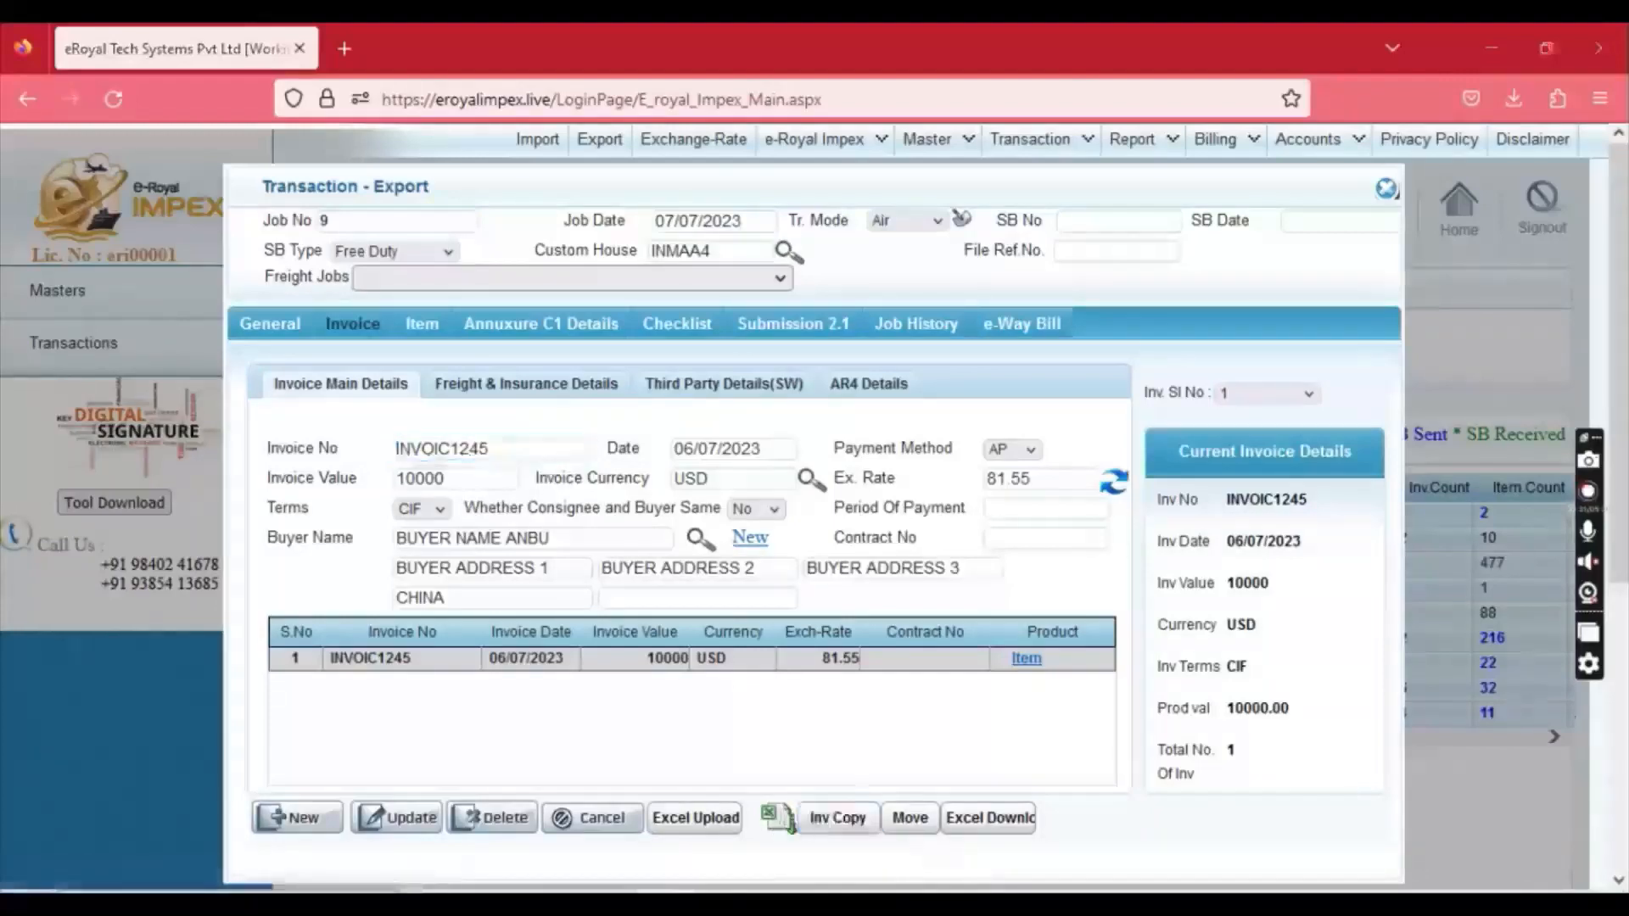
left_click(1138, 803)
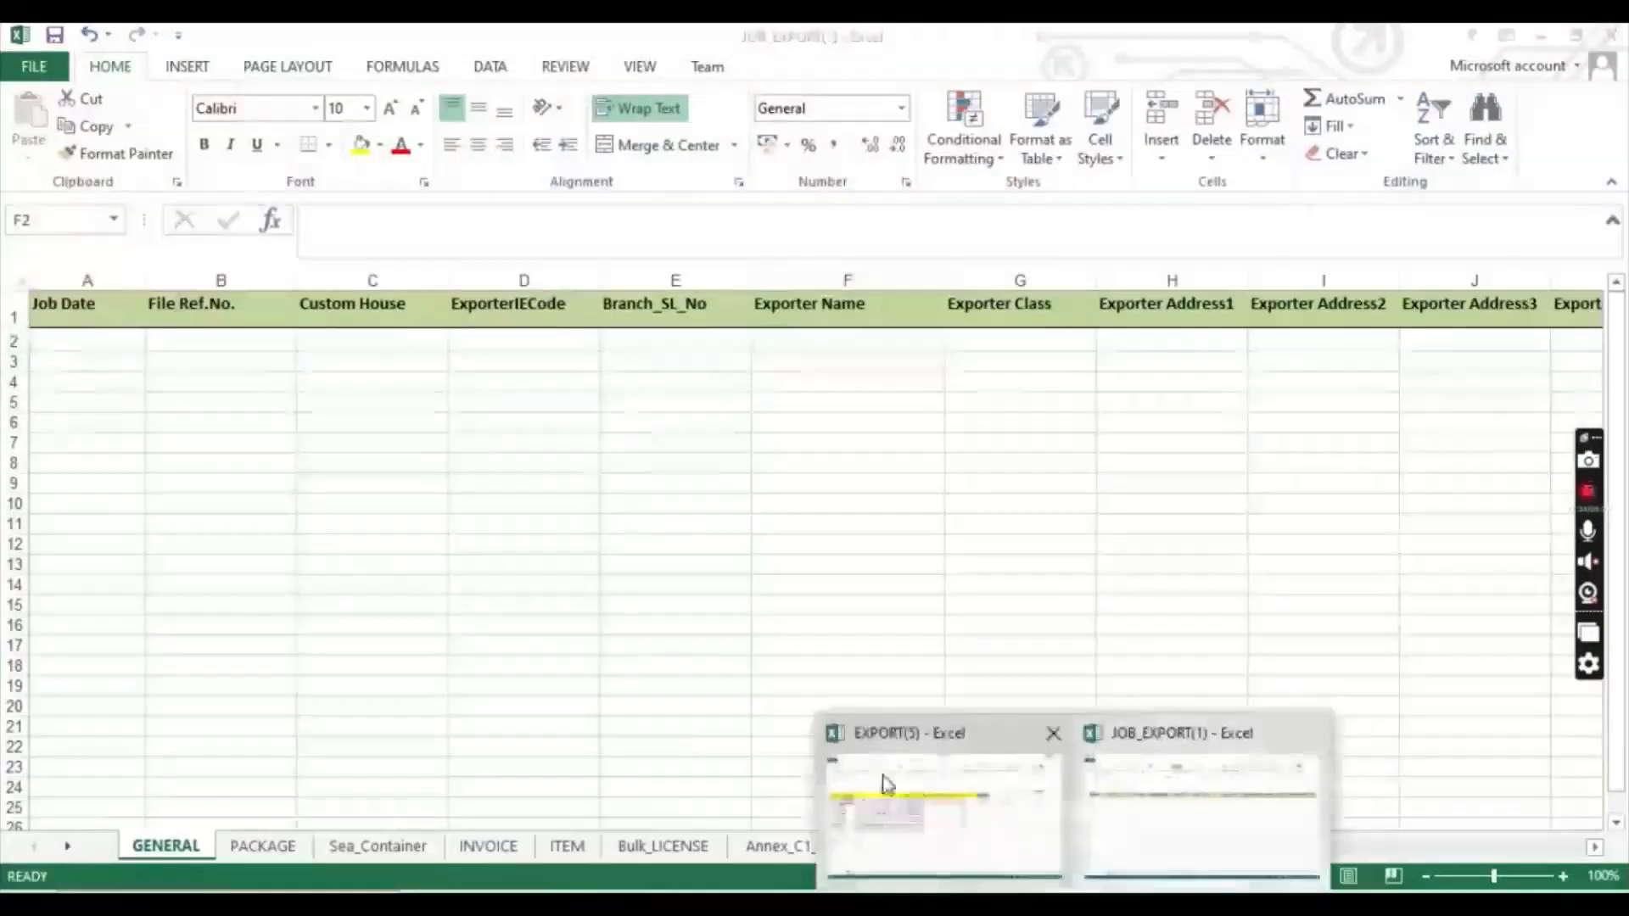
Step: In EXPORT(5), check invoice INVOICENUMBER1 dated 05/05/2021 in USD at exchange rate 77
left_click(887, 783)
left_click(636, 409)
key("Left")
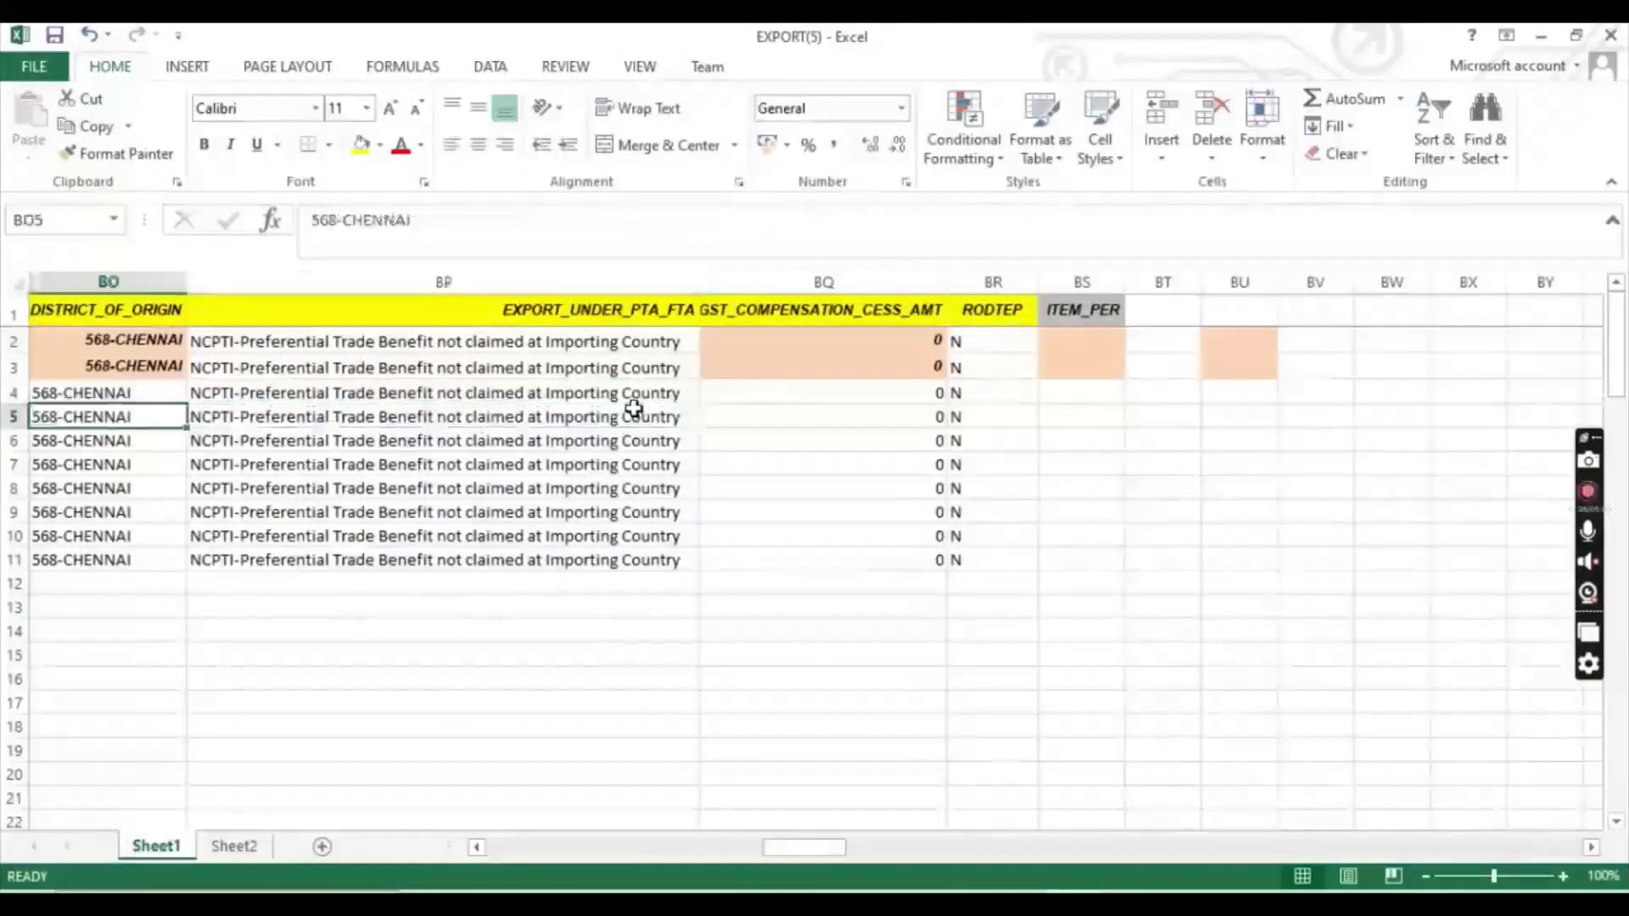
key("Left")
key("Left")
key("Left")
key("Left")
key("Left")
key("Left")
key("Left")
key("Left")
key("Left")
key("Left")
key("Left")
key("Left")
key("Left")
key("Left")
key("Left")
key("Left")
key("Left")
key("Left")
key("Left")
key("Left")
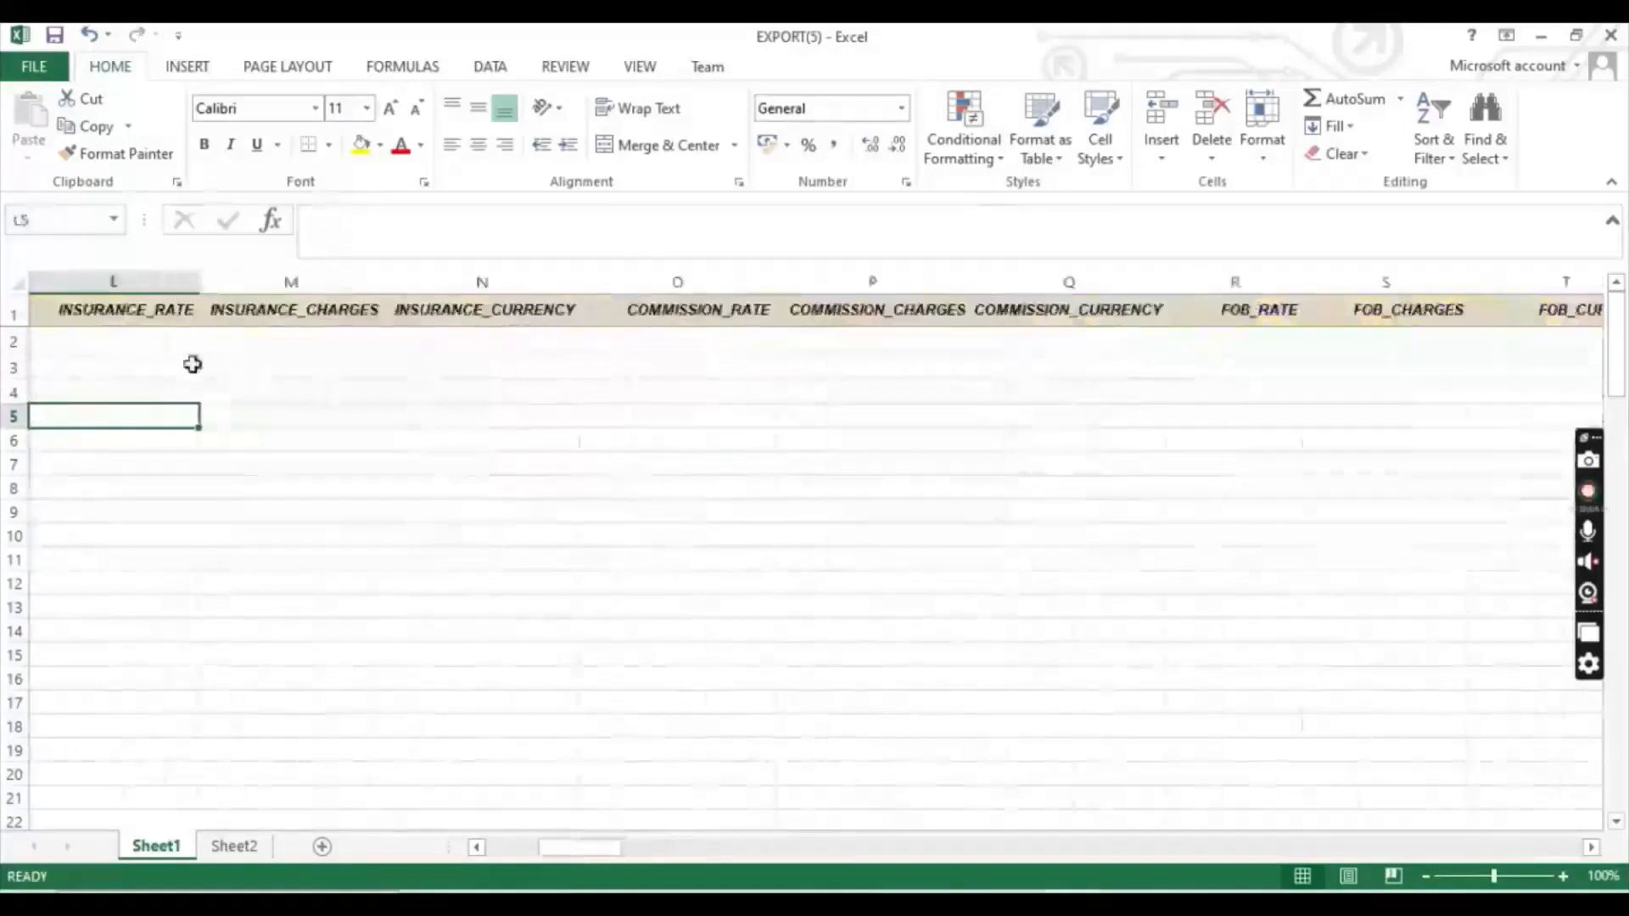
key("Home")
left_click(127, 340)
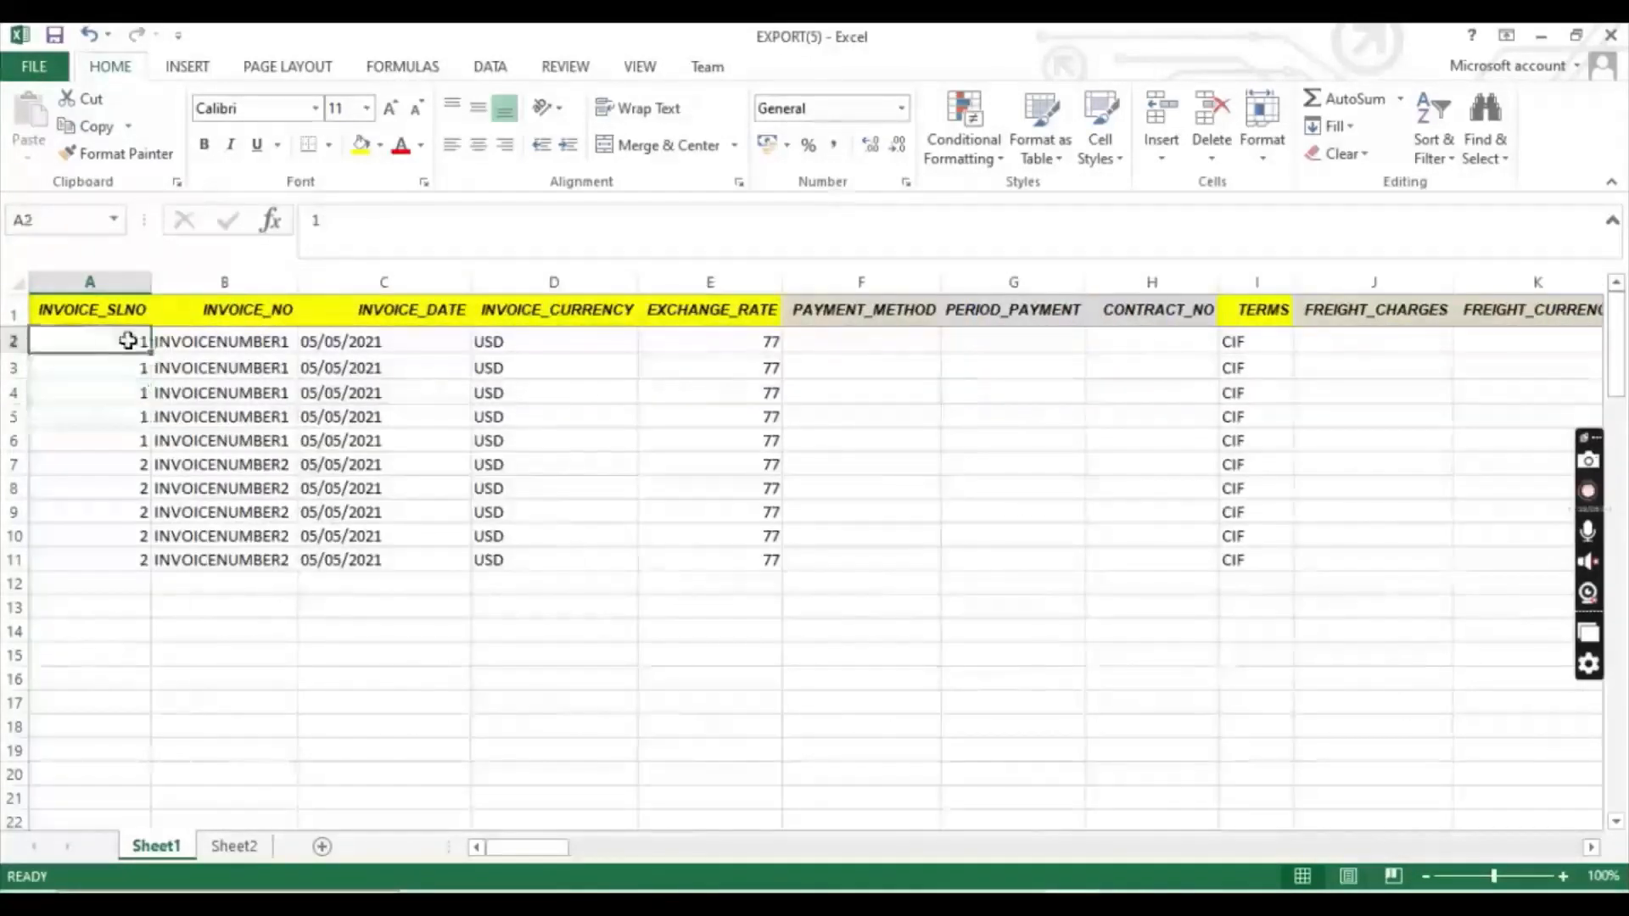
left_click(183, 336)
left_click(411, 341)
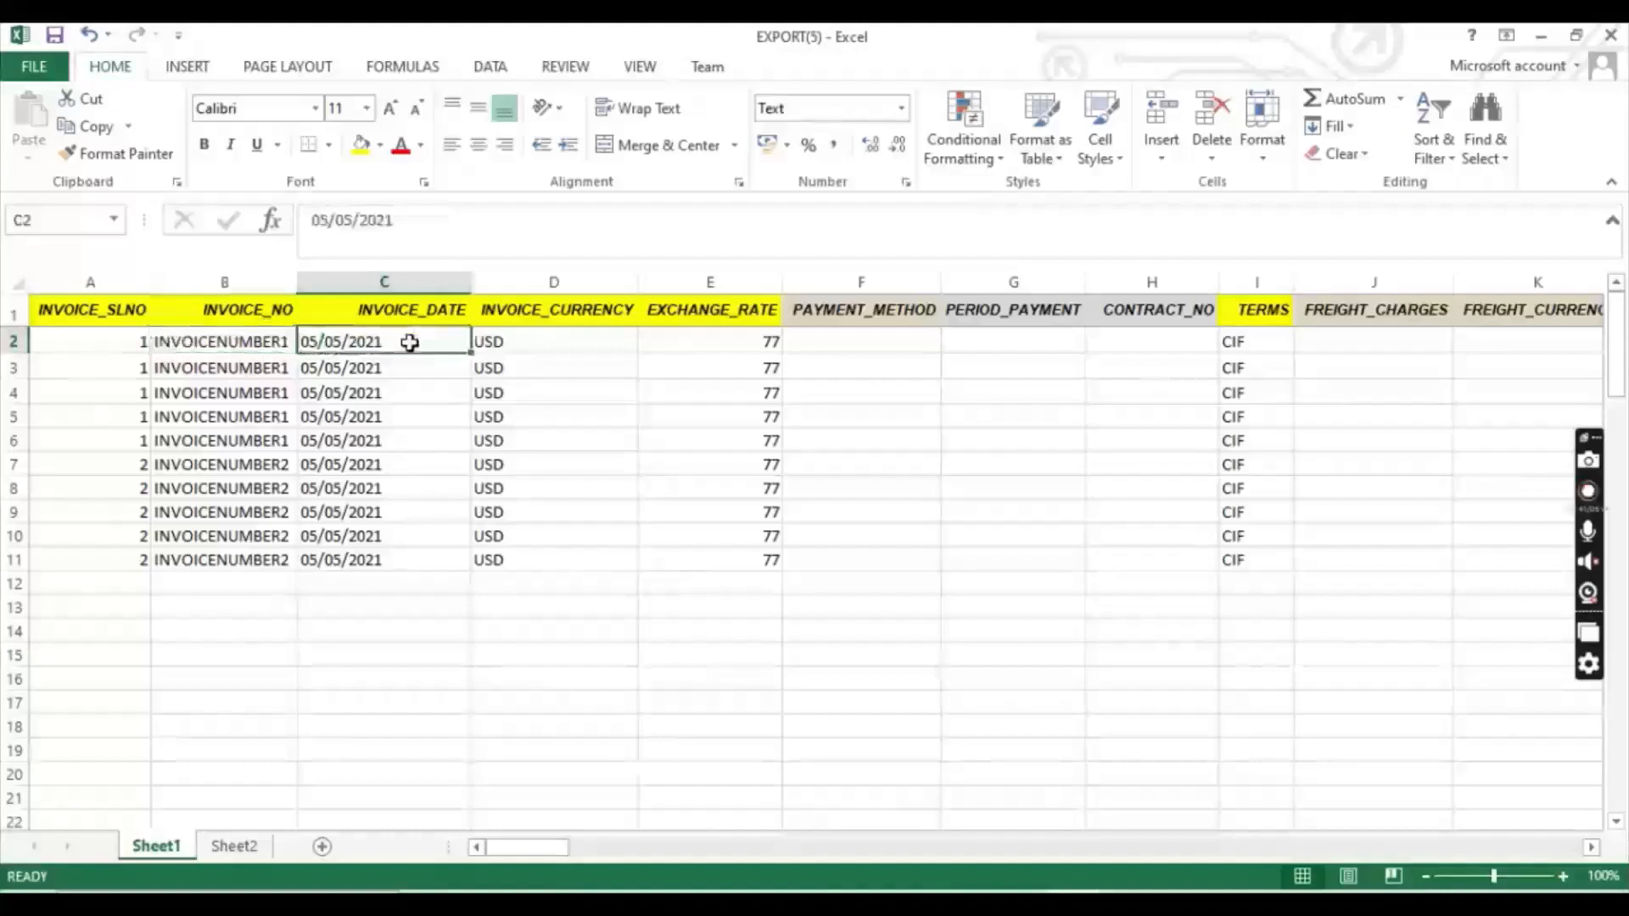
left_click(548, 340)
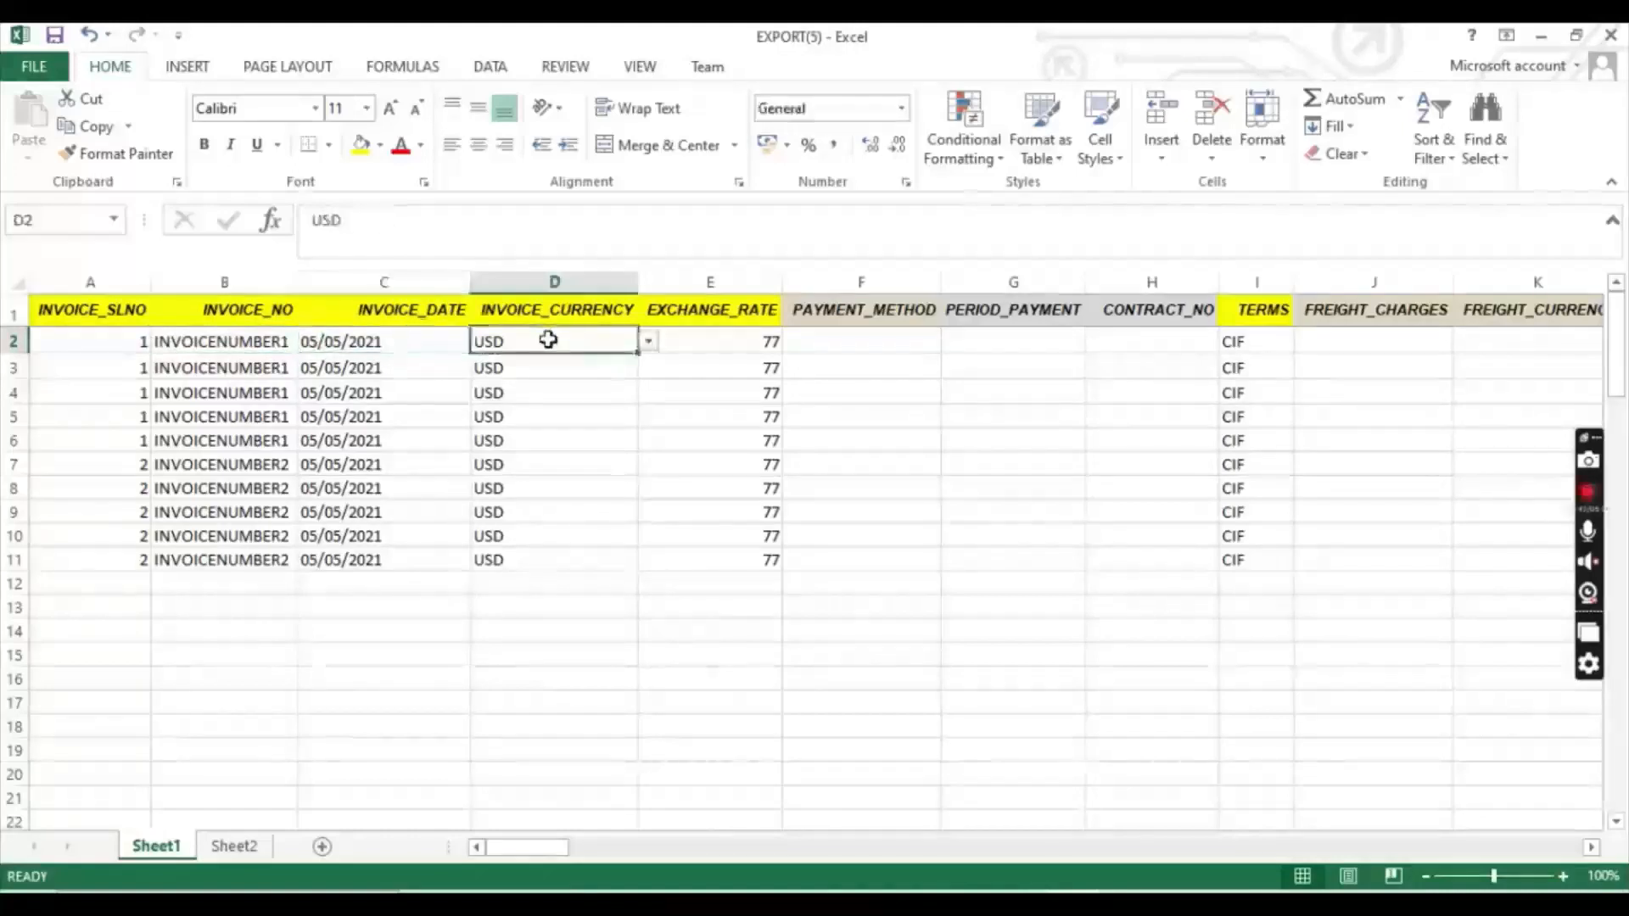
left_click(704, 337)
Step: Step across into the item columns, then minimize both Excel workbooks
key("Tab")
key("Tab")
key("Tab")
key("Tab")
key("Tab")
key("Tab")
key("Tab")
key("Tab")
key("Tab")
key("Tab")
key("Tab")
key("Tab")
key("Tab")
key("Tab")
key("Tab")
key("Tab")
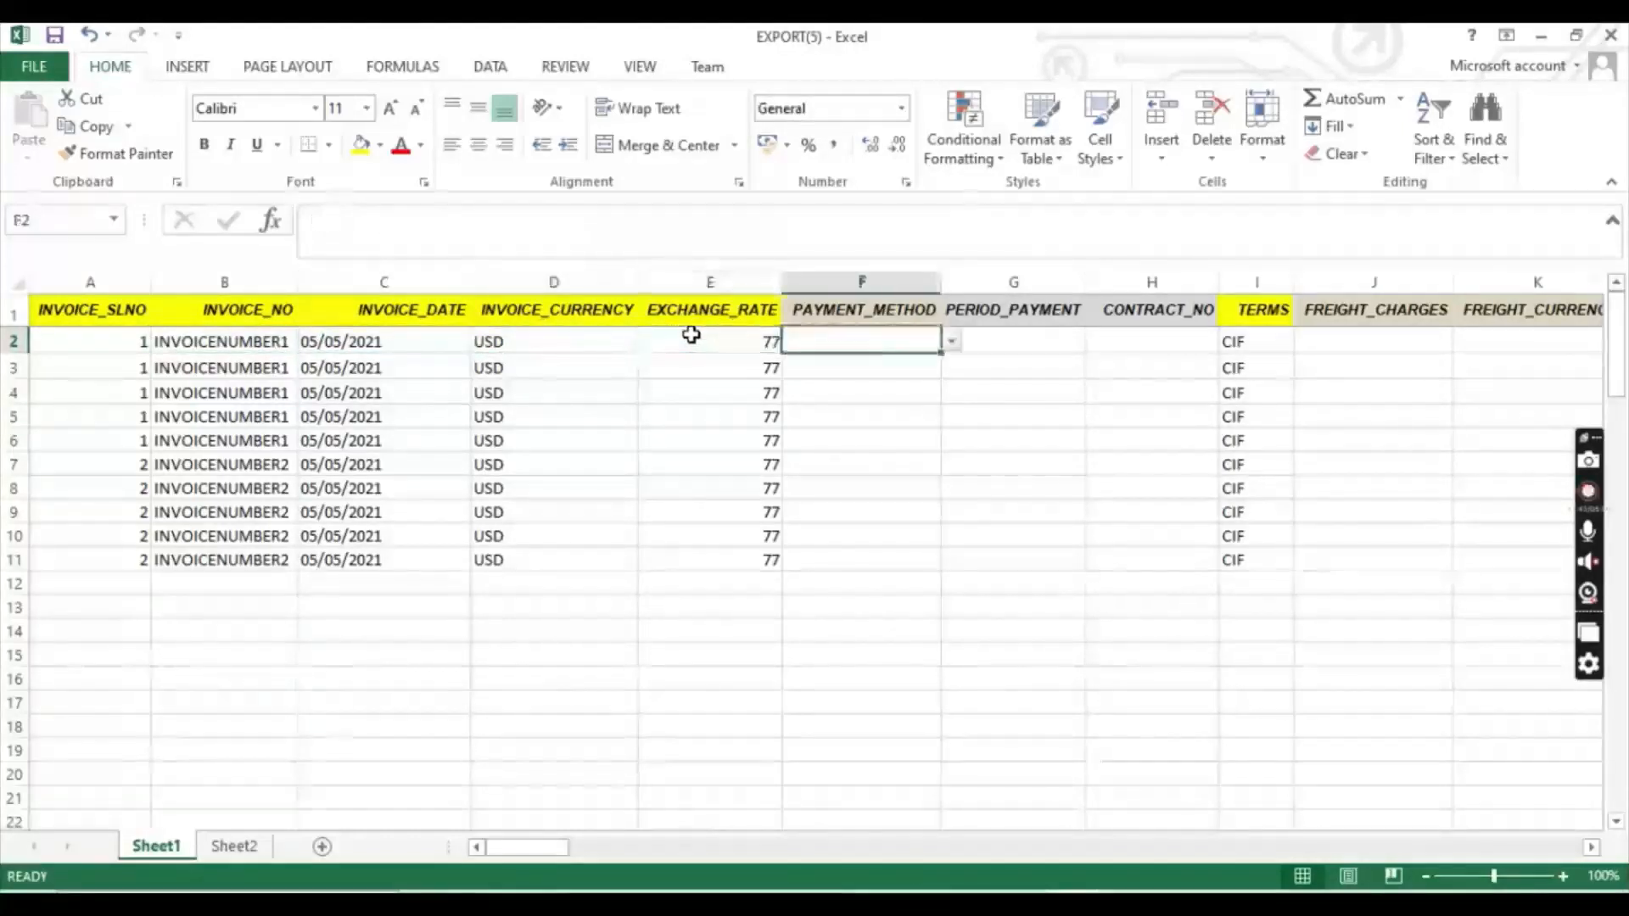
key("Tab")
key("Tab")
key("Tab")
key("Tab")
key("Tab")
key("Tab")
key("Tab")
key("Tab")
key("Tab")
key("Tab")
key("Tab")
key("Tab")
key("Tab")
key("Tab")
key("Tab")
key("Tab")
key("Tab")
key("Tab")
key("Tab")
key("Tab")
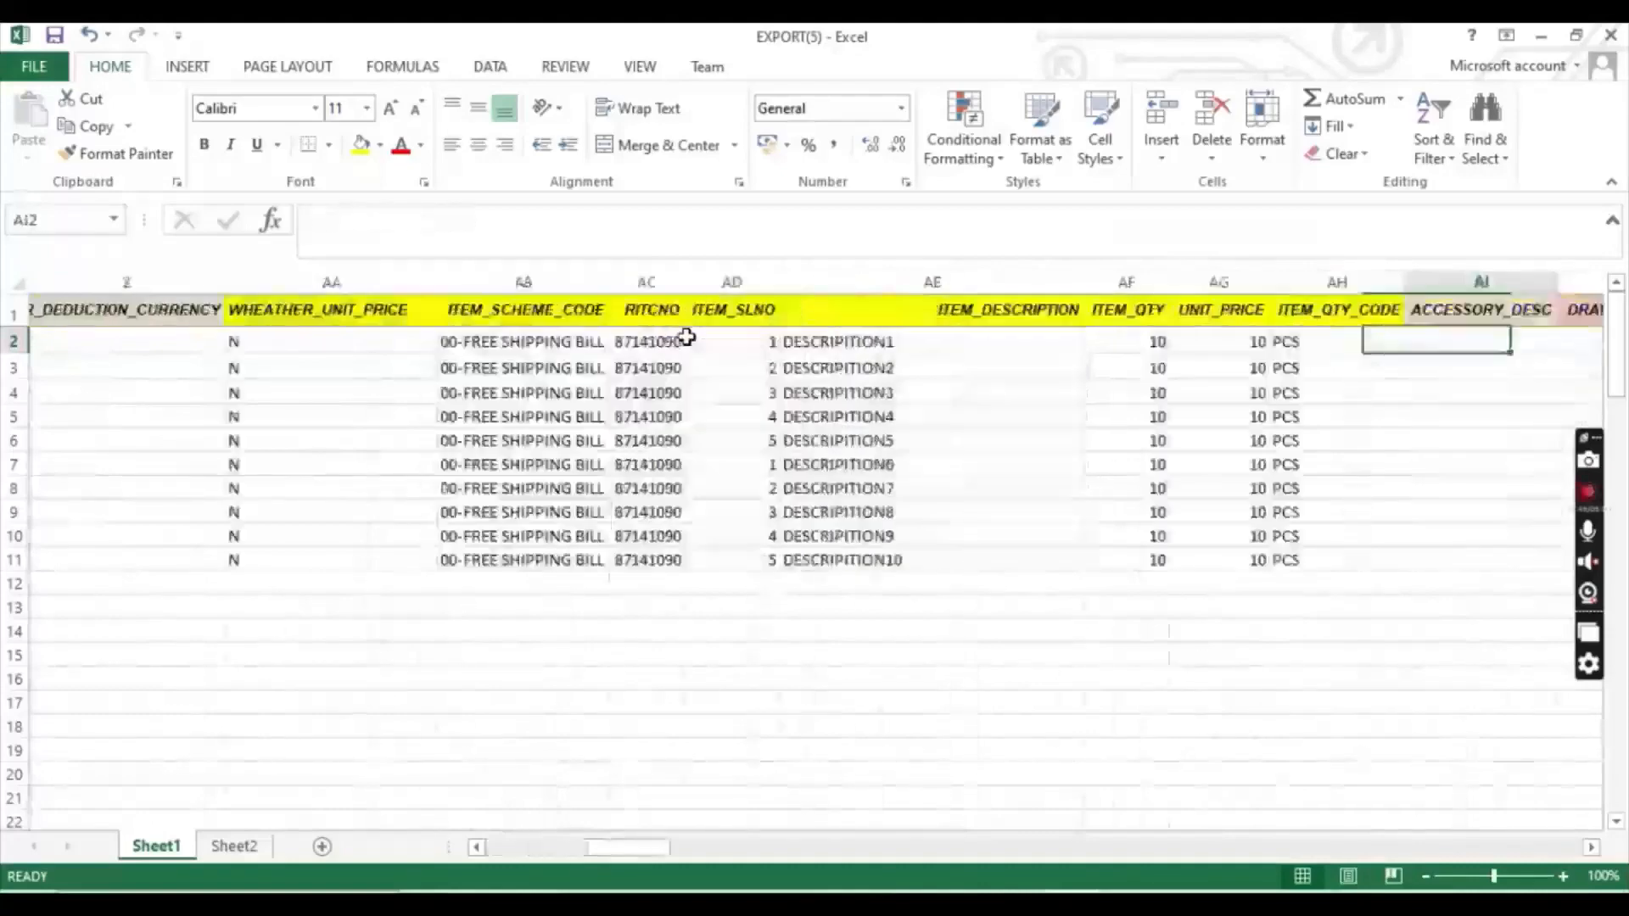
left_click(1539, 39)
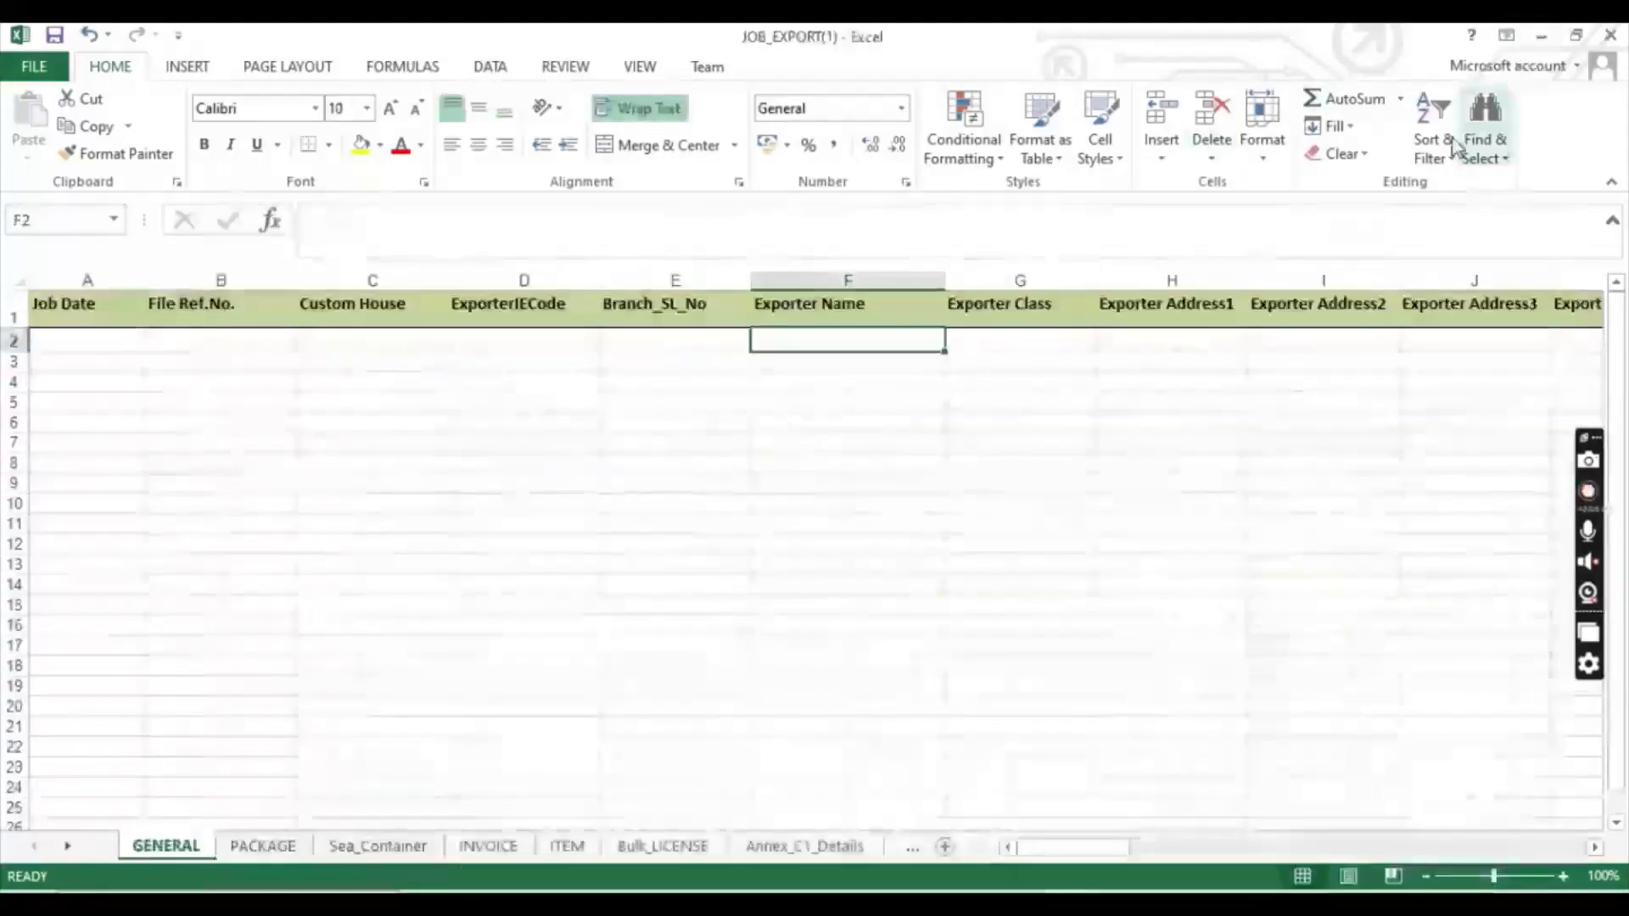
left_click(1540, 35)
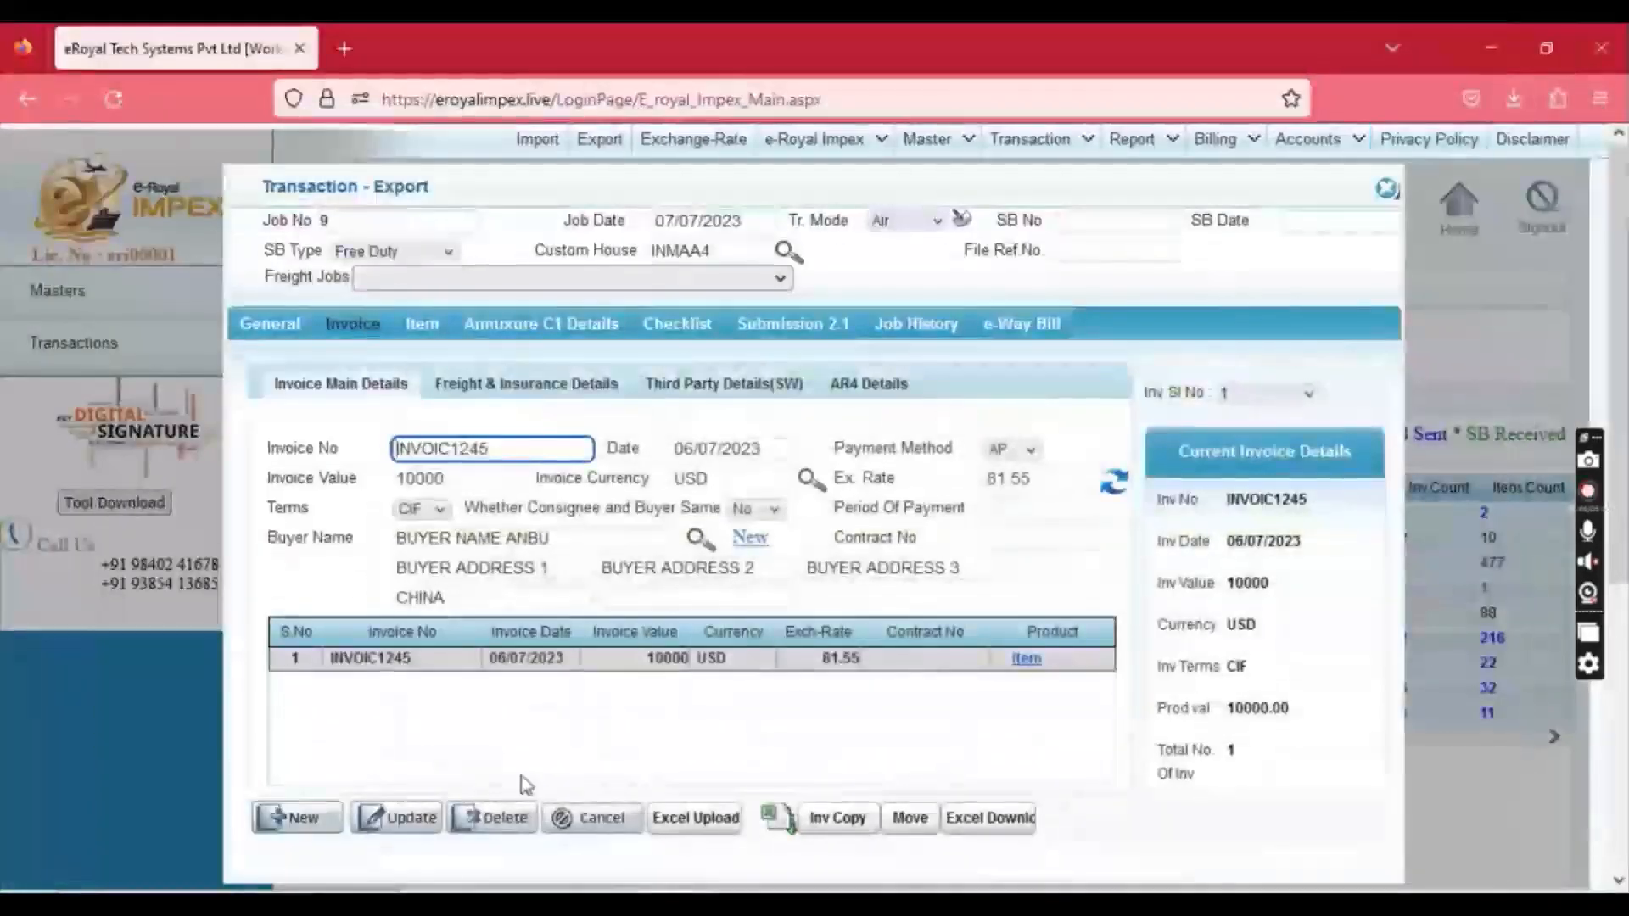
Step: Choose EXPORT(5).xlsx in the invoice Excel upload and preview its invoices
left_click(679, 822)
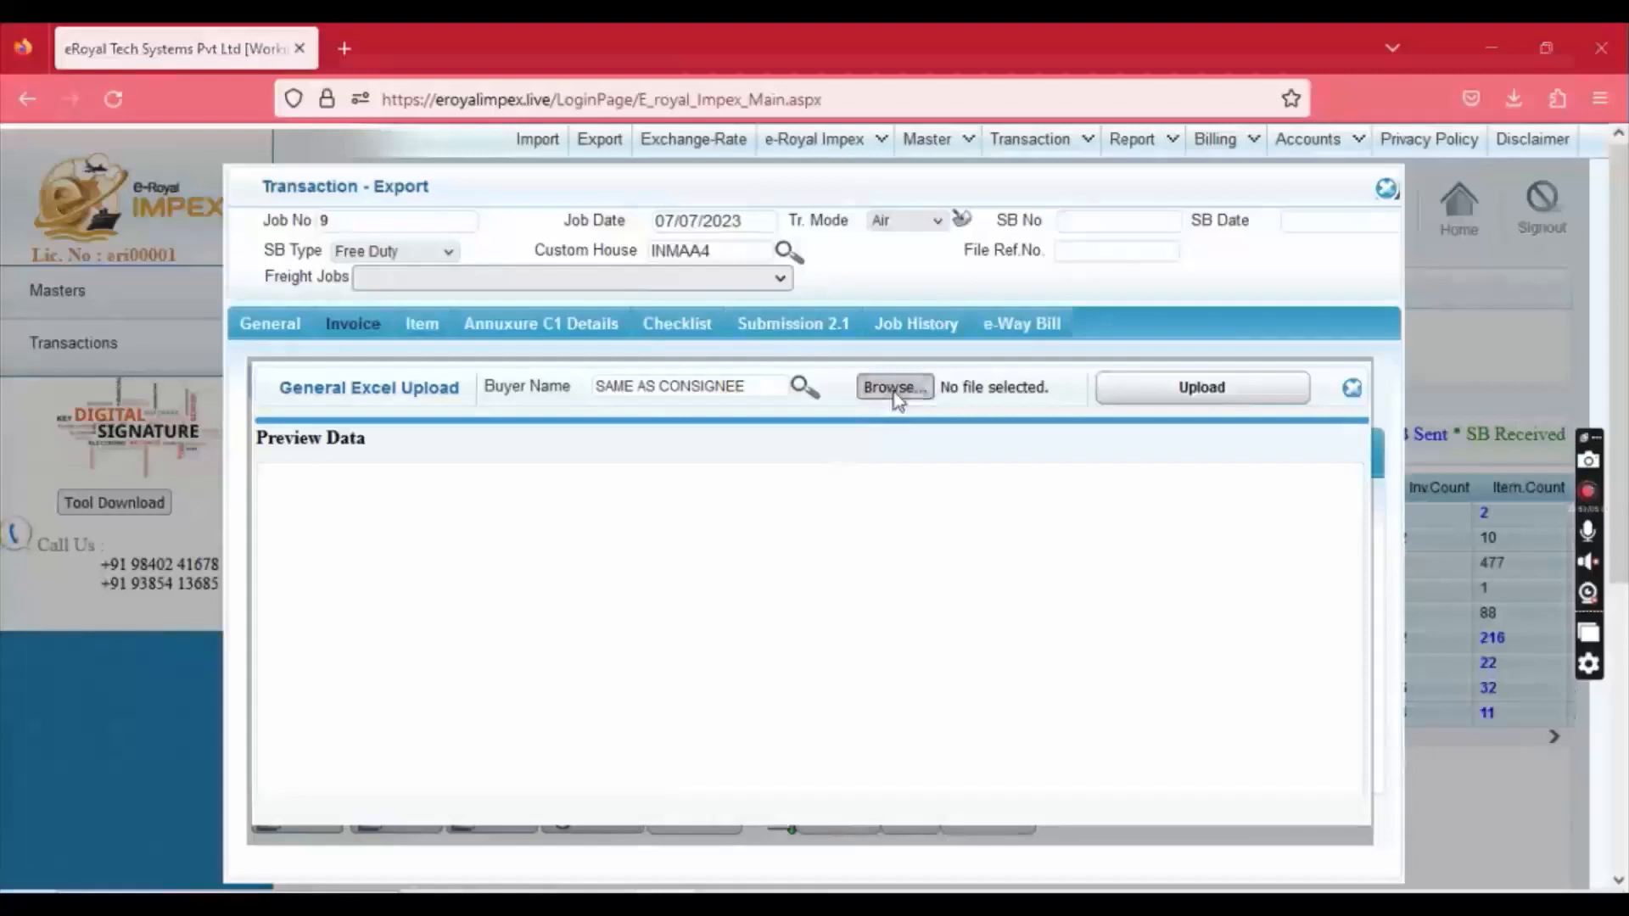
left_click(896, 388)
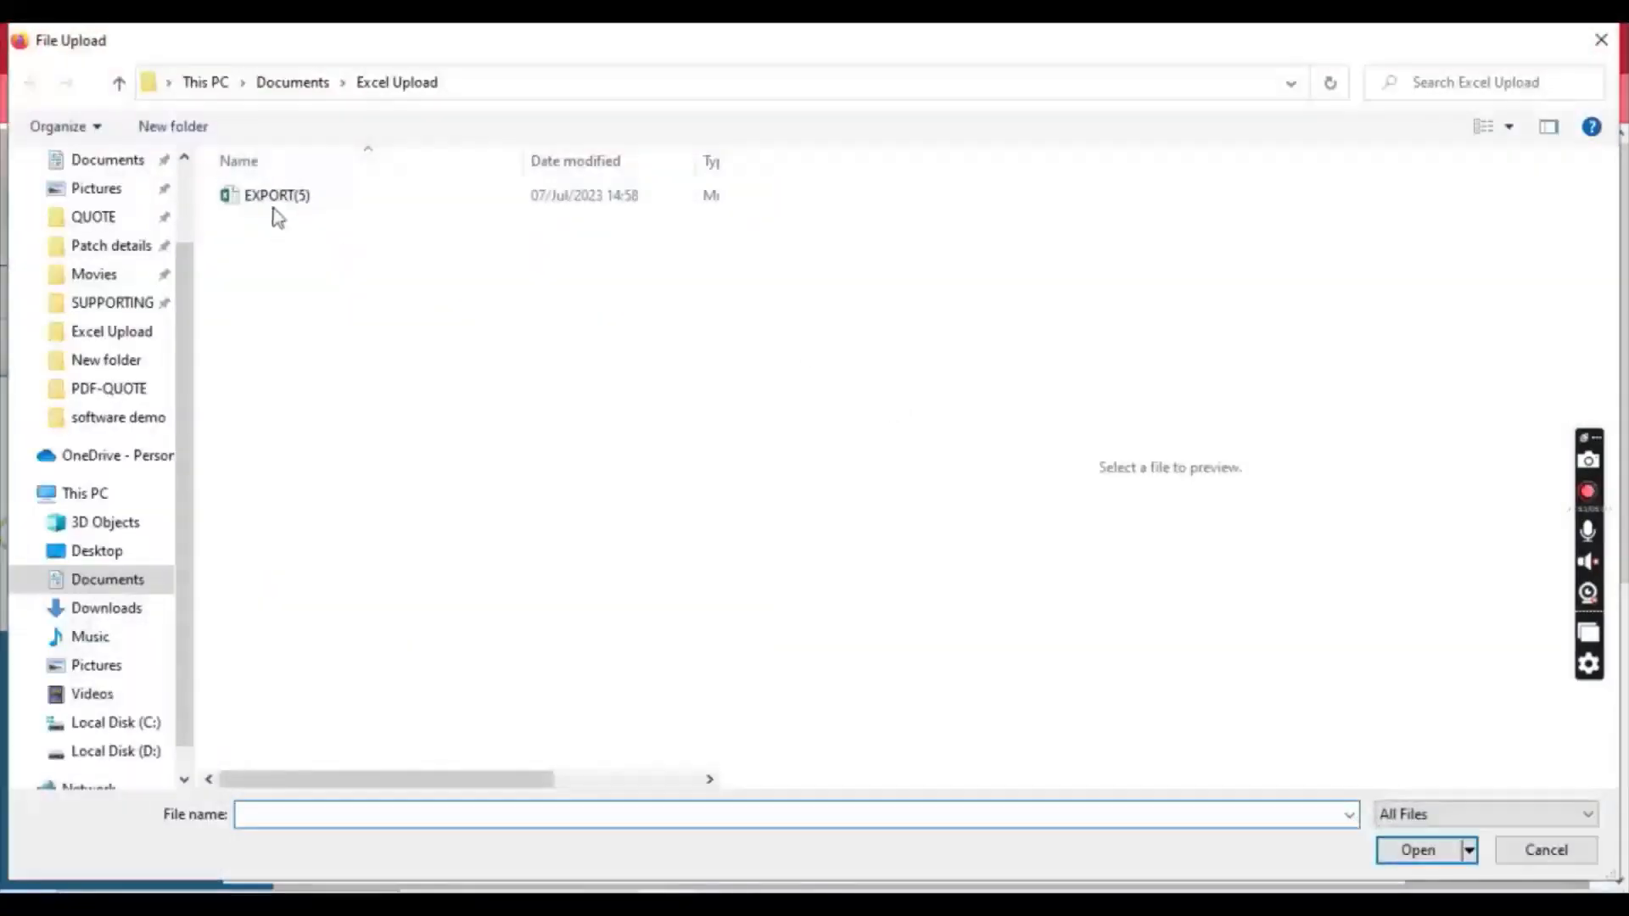
left_click(277, 197)
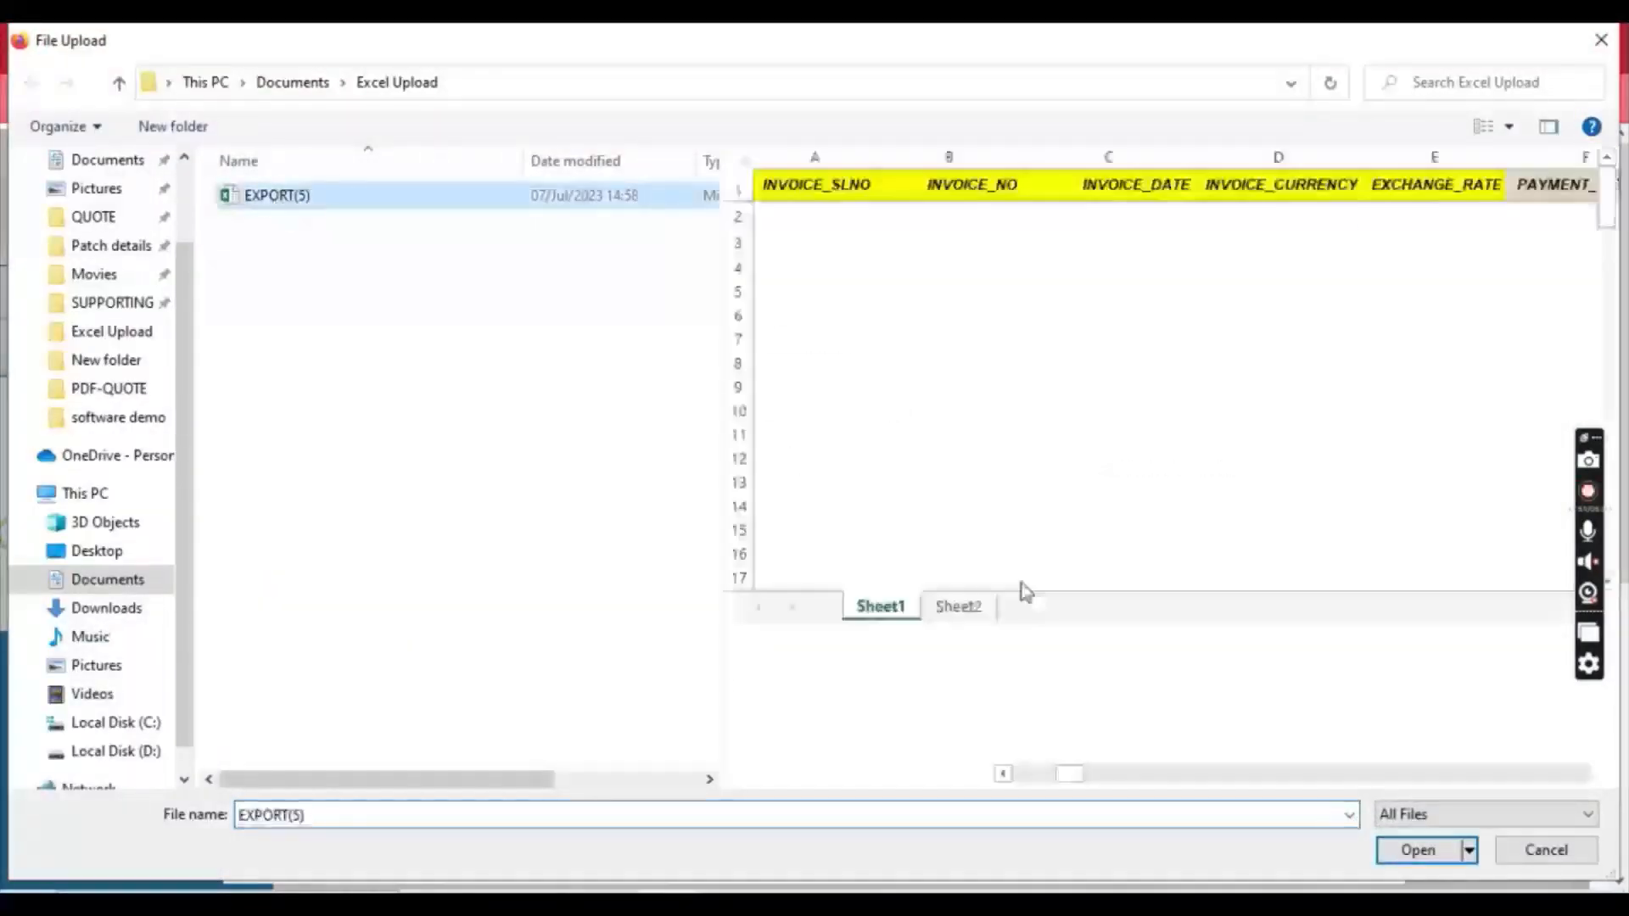
left_click(1417, 846)
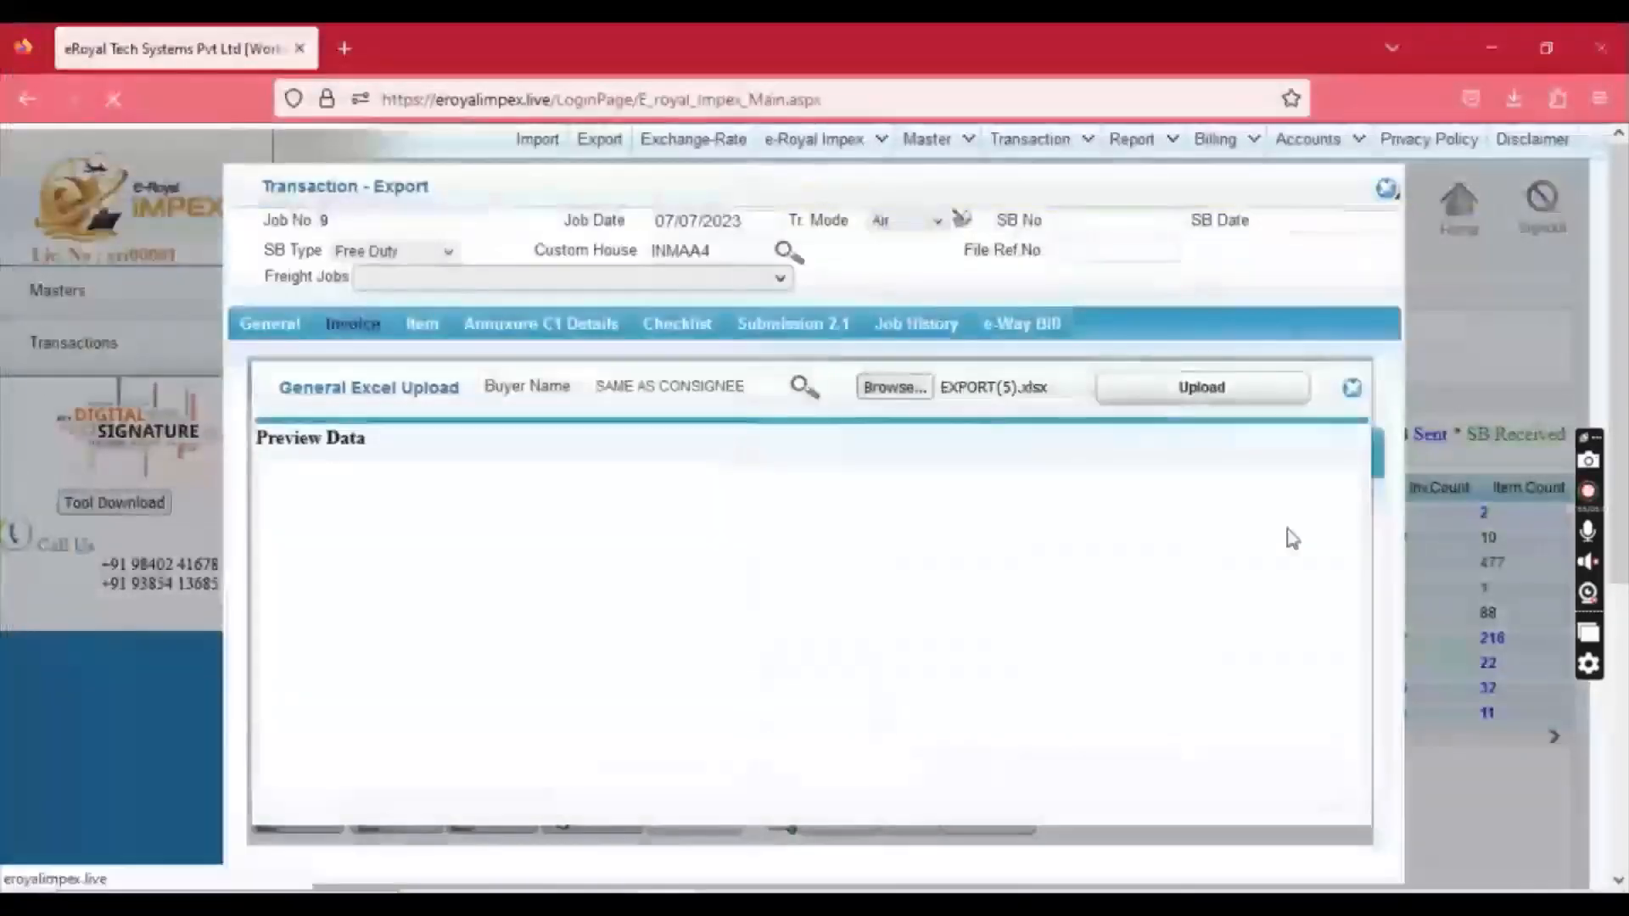
left_click(1198, 392)
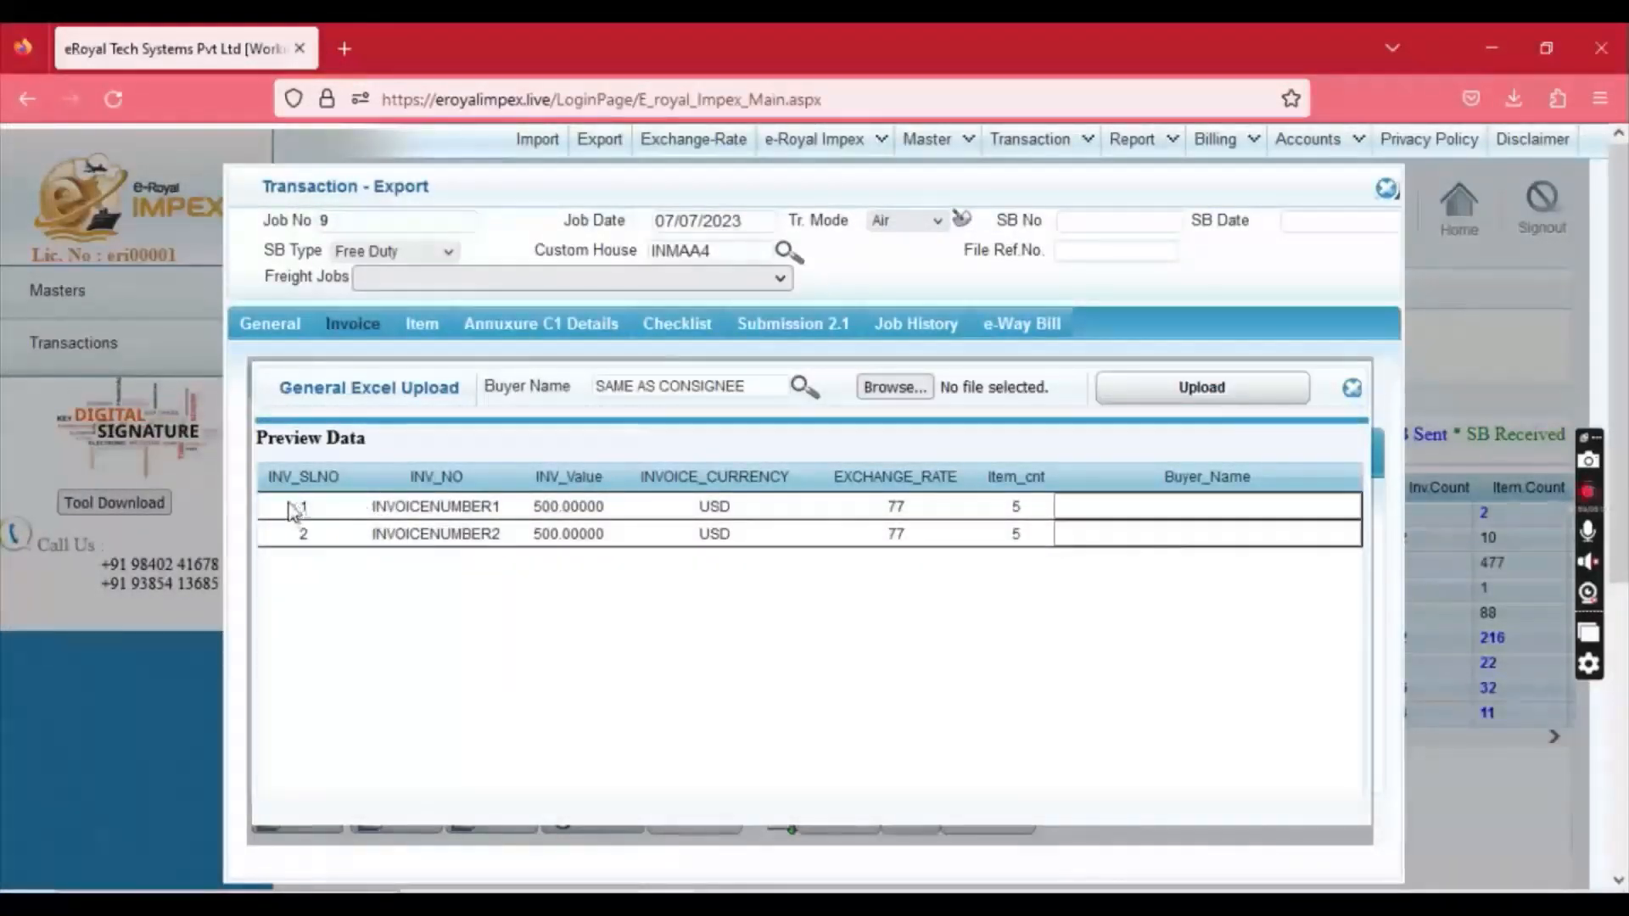
Step: Import the invoices, replacing the old one, then view items and the checklist
left_click(1198, 399)
left_click(772, 609)
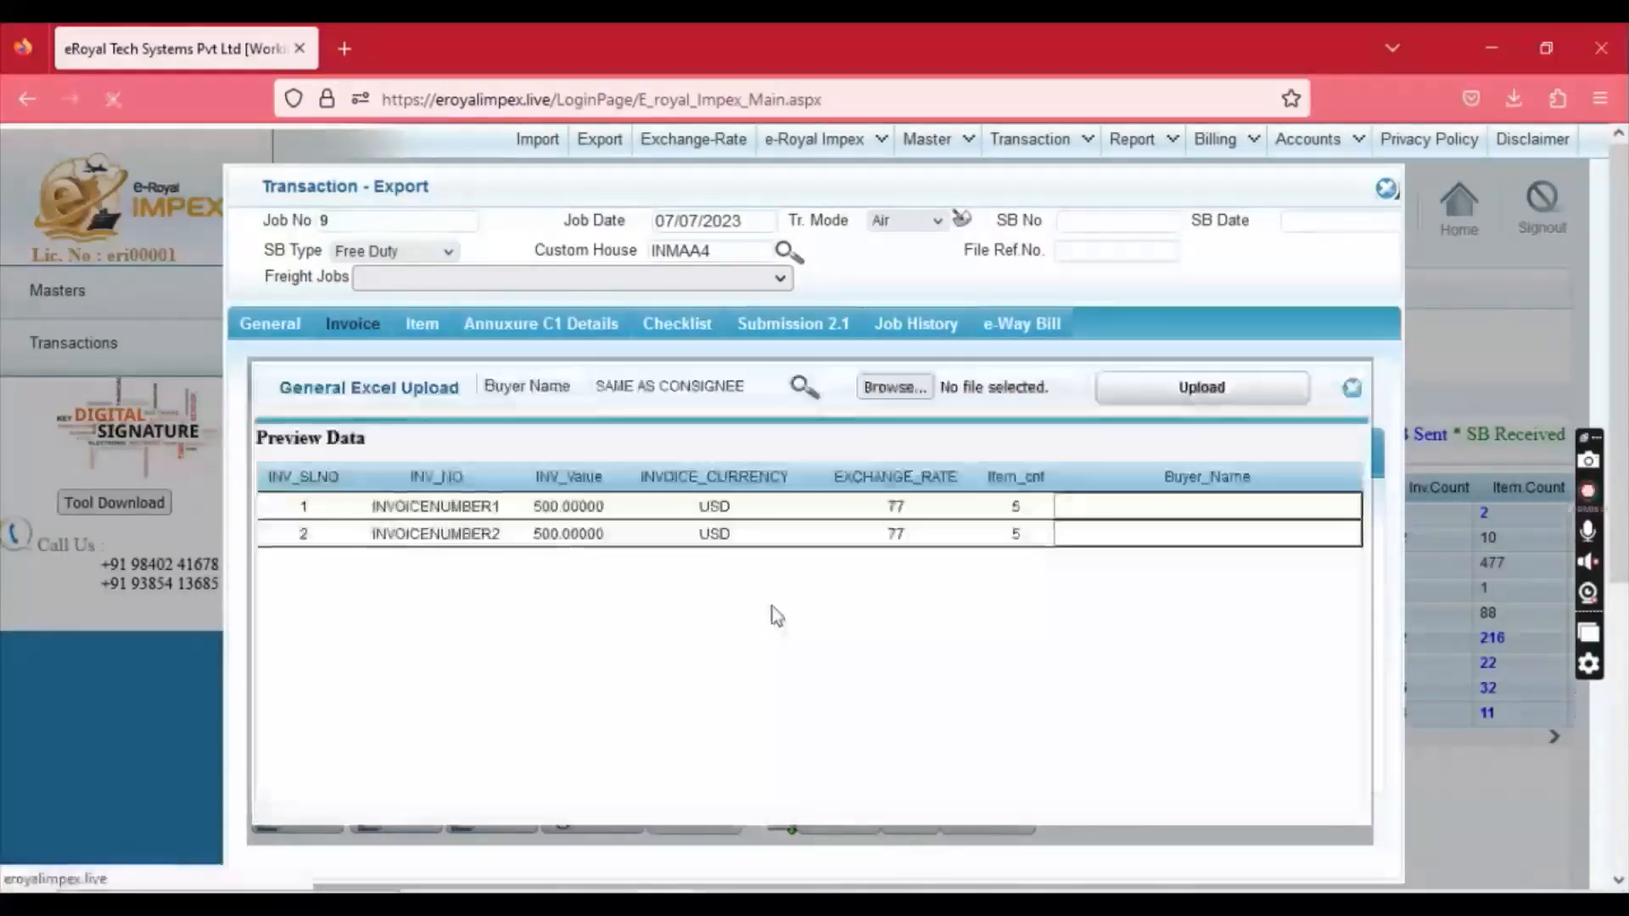
left_click(816, 557)
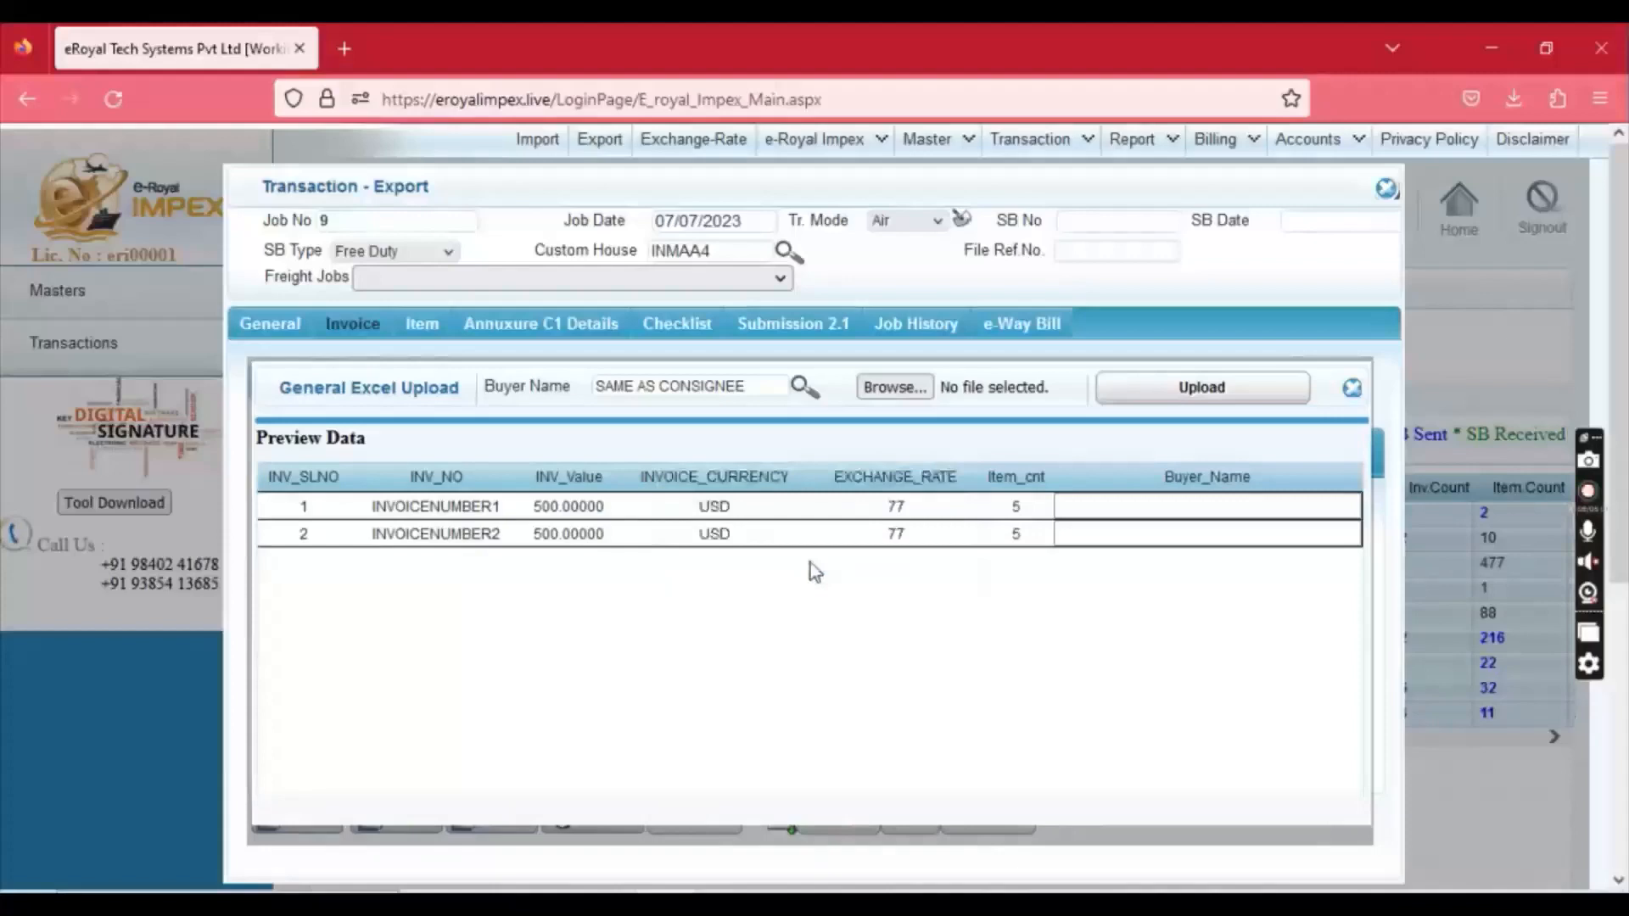
left_click(420, 324)
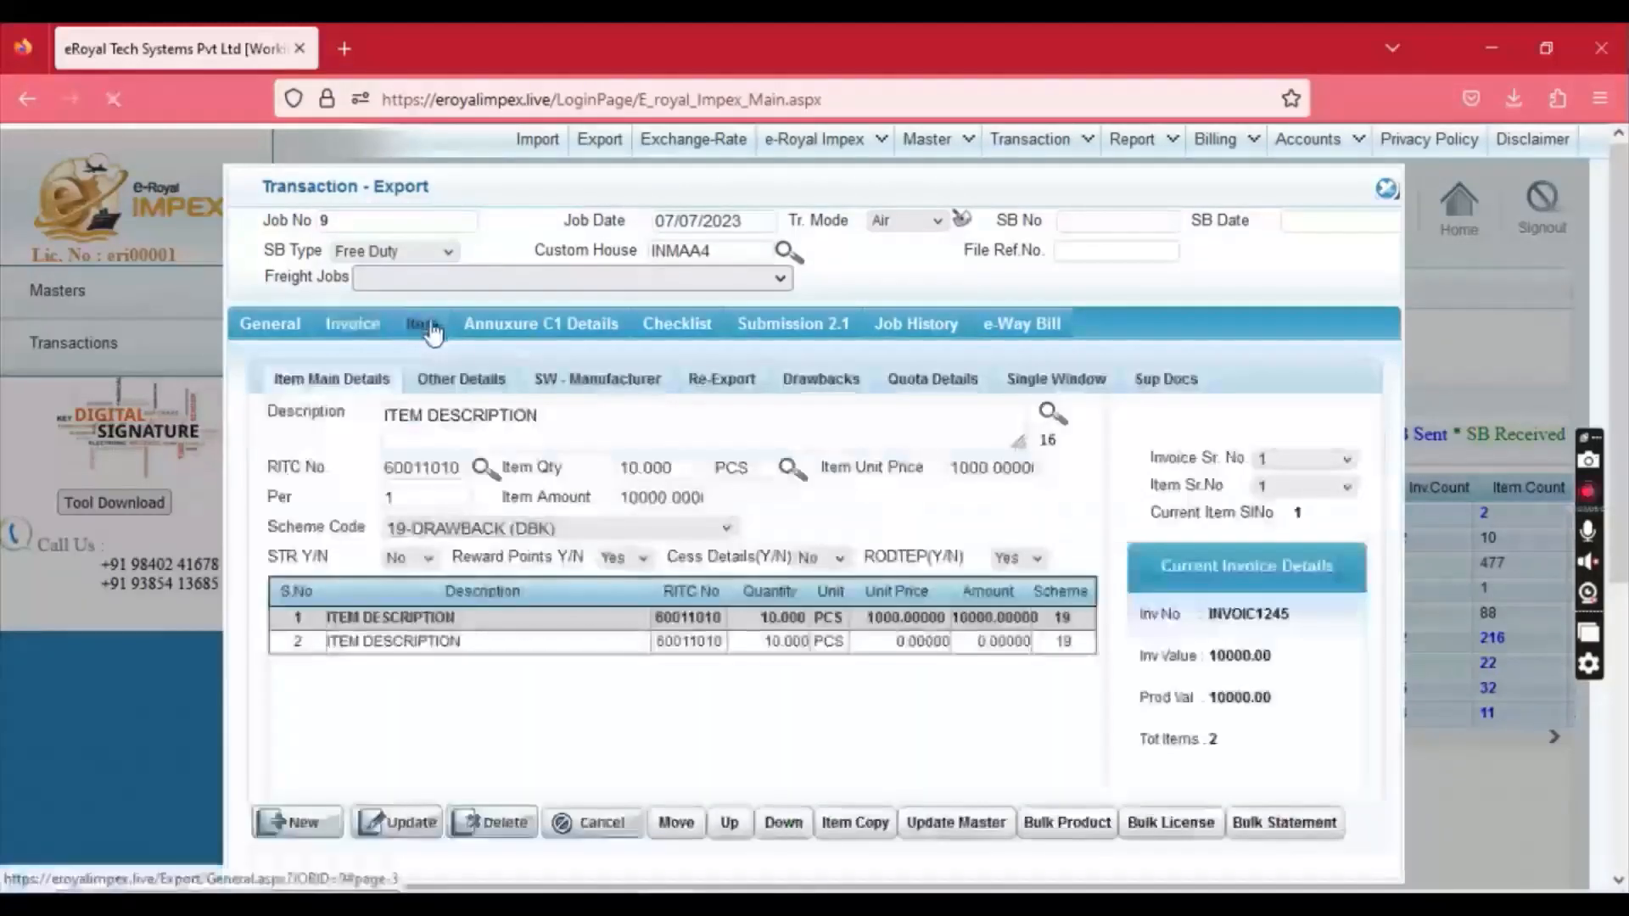
left_click(675, 327)
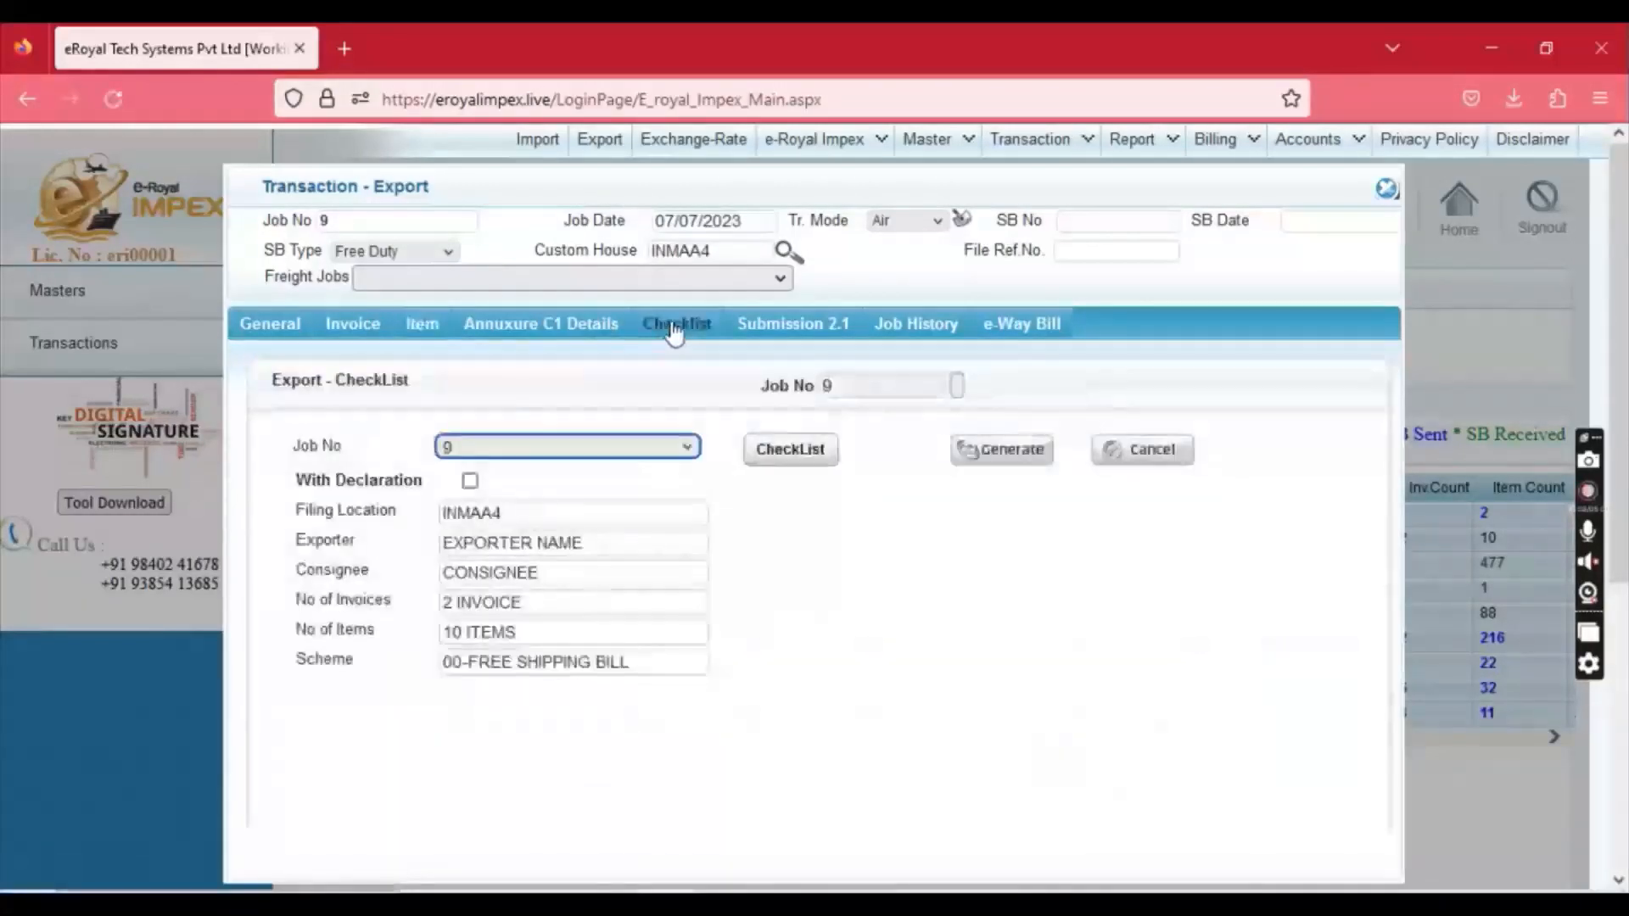